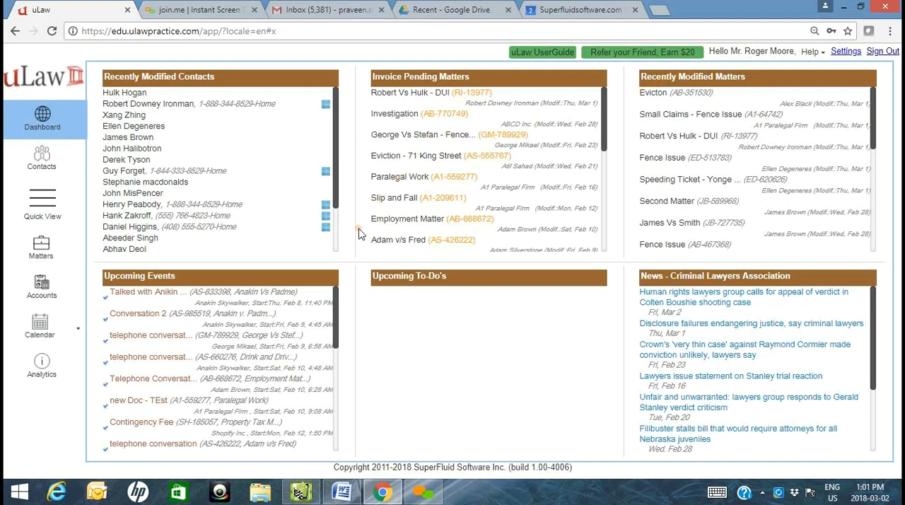
- Start a new client contact with the title Mr. and enter the client's first and last name
left_click(42, 162)
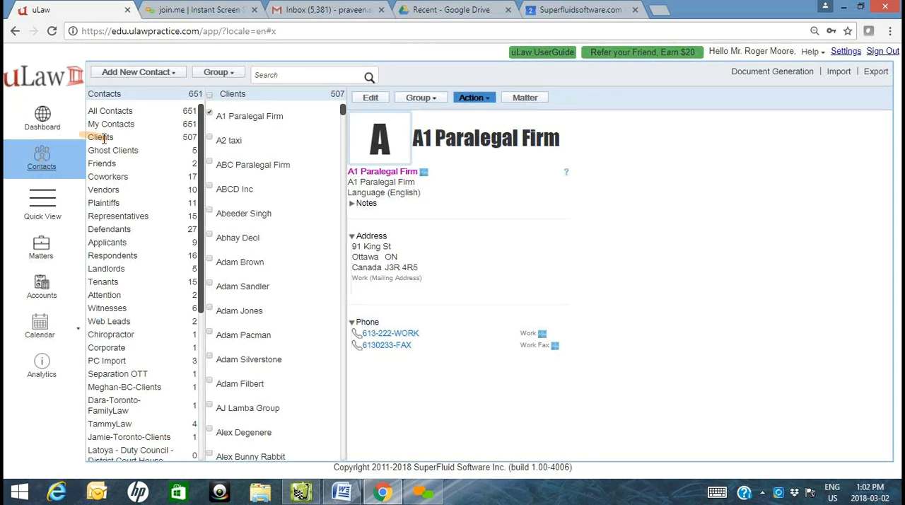
left_click(165, 73)
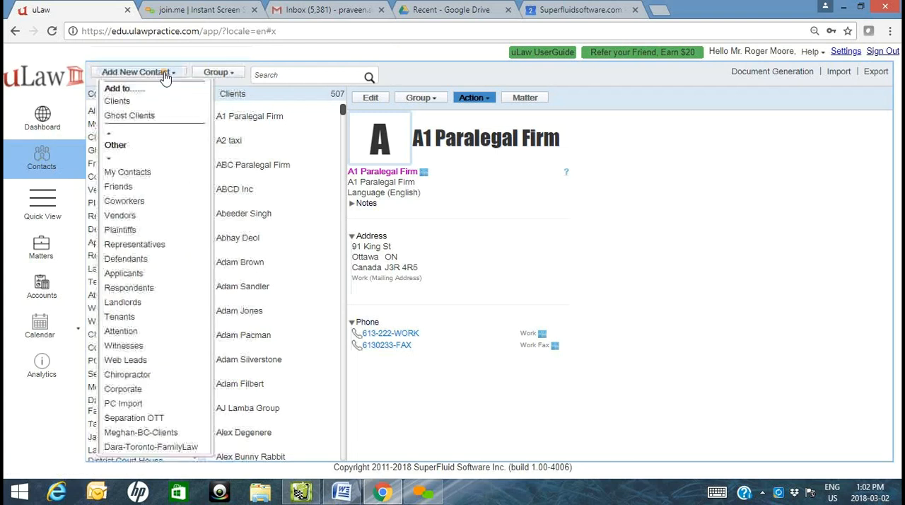
left_click(115, 103)
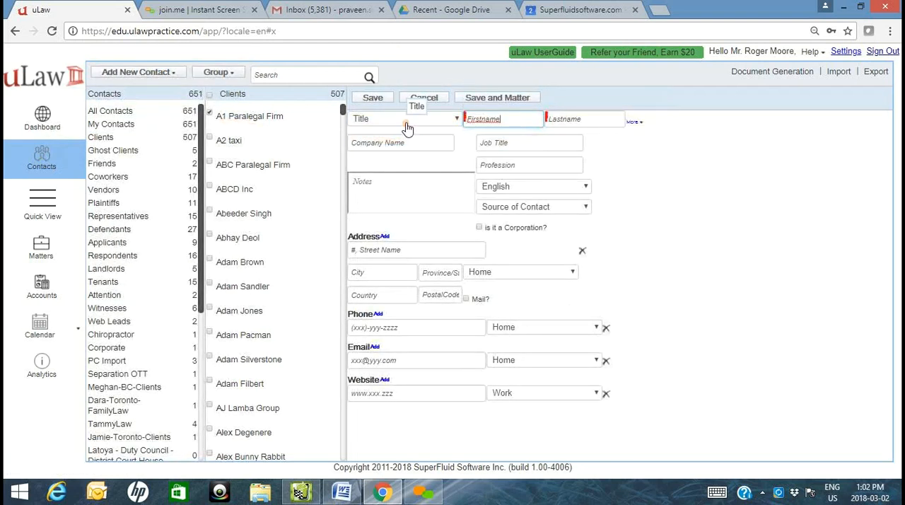
left_click(407, 119)
left_click(403, 151)
left_click(494, 117)
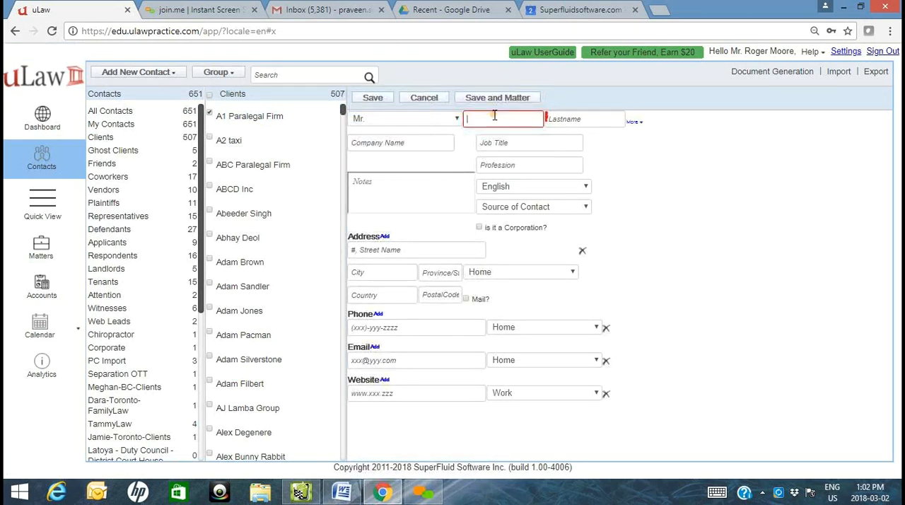
key("Tab")
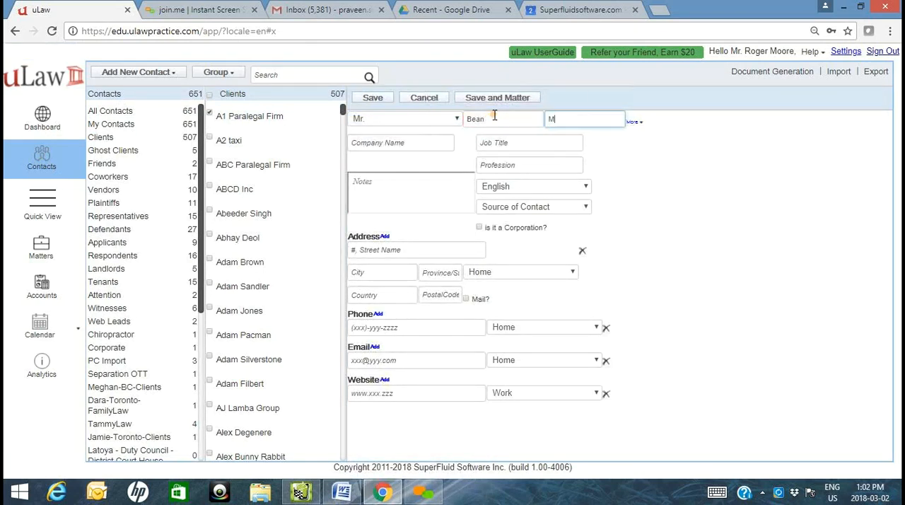
- Set the source of contact to Client Referral and add a note stating who referred the client
left_click(511, 212)
left_click(523, 266)
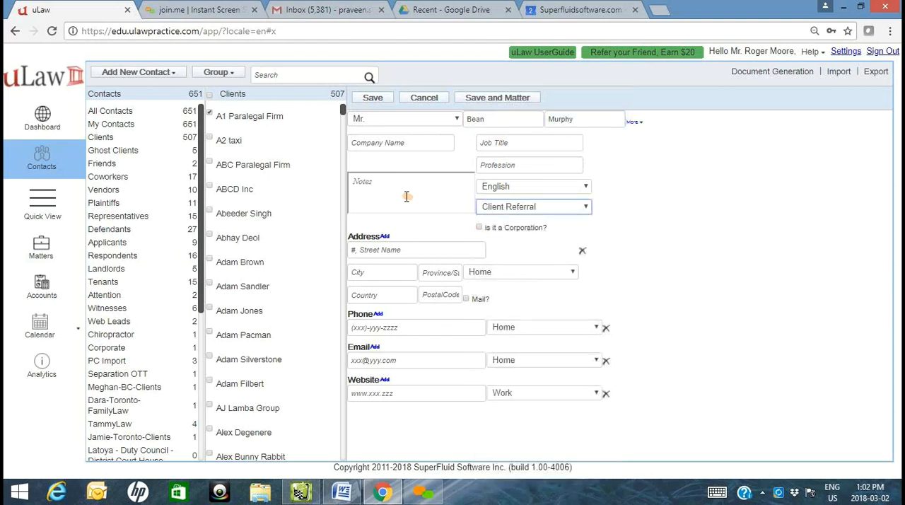
left_click(405, 200)
type("Referred ny")
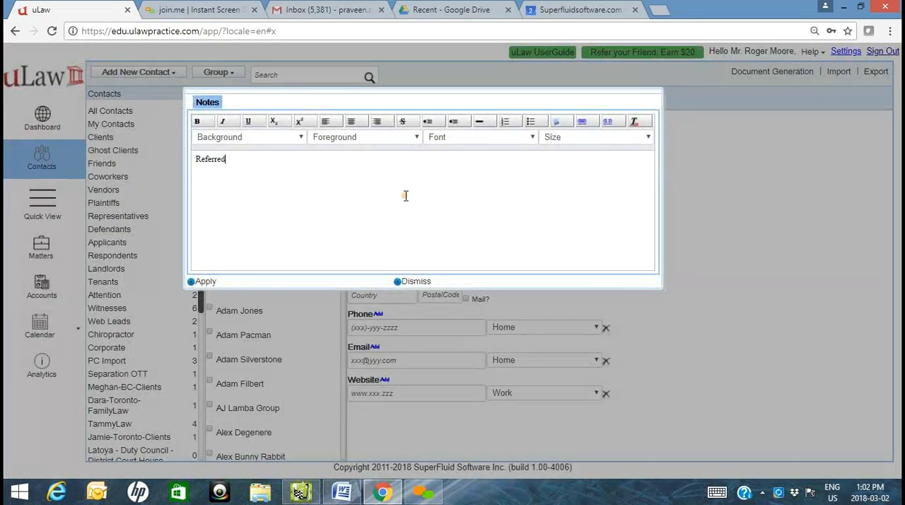
key("BackSpace")
key("BackSpace")
key("BackSpace")
type("by James")
left_click(204, 282)
- Fill in the client's home street address, city, province and country, and mark it as the mailing address
left_click(444, 255)
key("Tab")
type("Toronto")
key("Tab")
type("ON")
key("Return")
key("Tab")
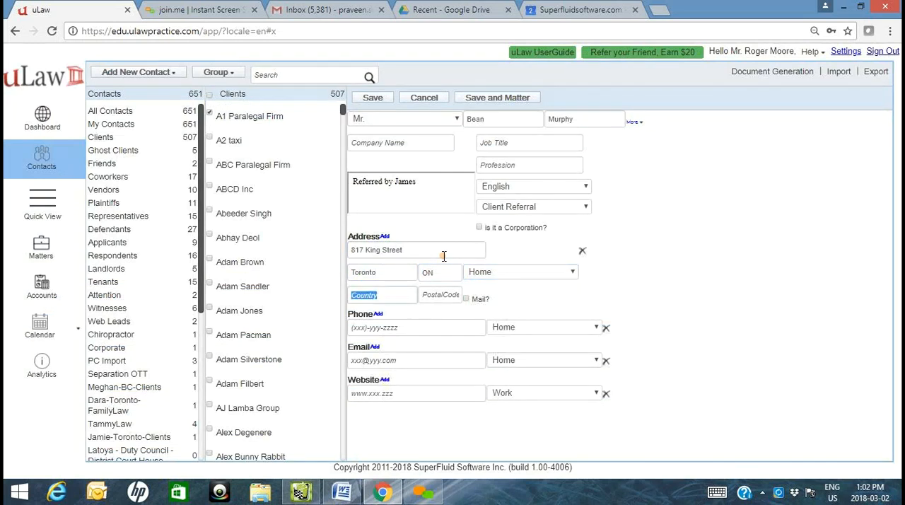
type("Canada")
key("Tab")
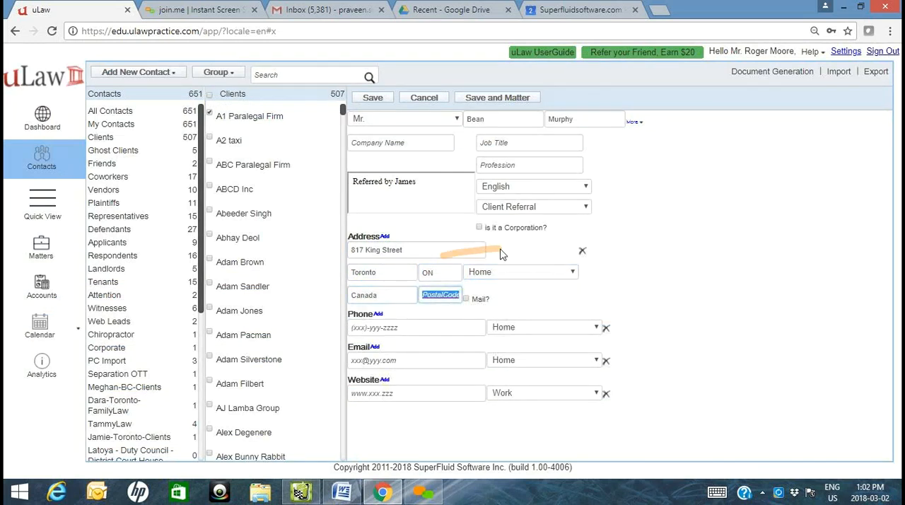
left_click(473, 299)
- Save the client contact with a home phone number and start a new matter for that client
left_click(439, 329)
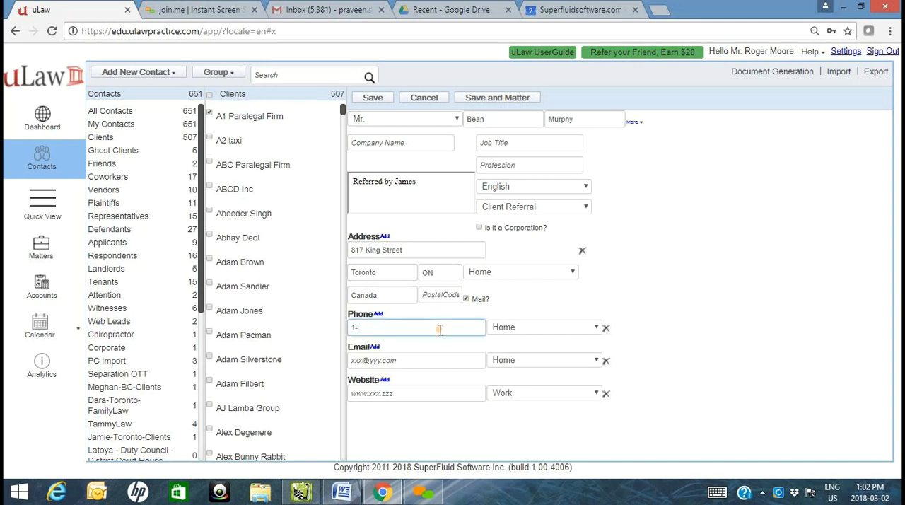
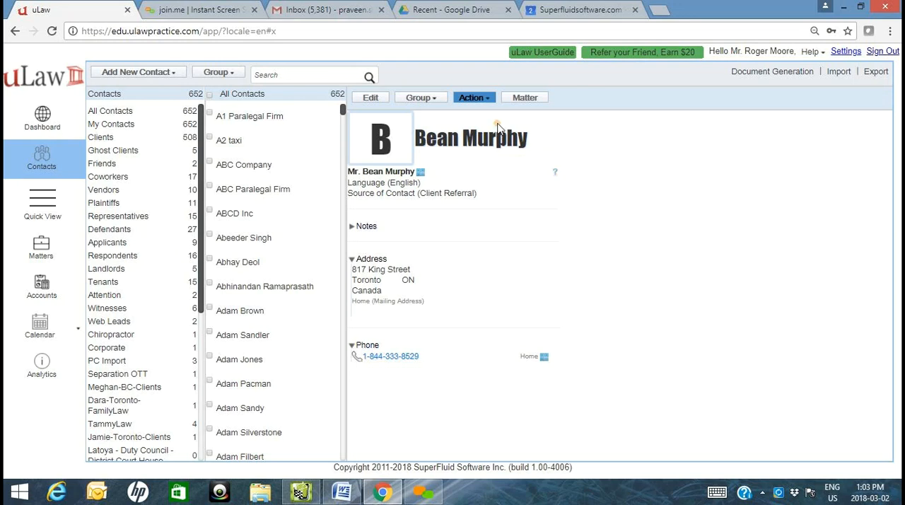
left_click(528, 99)
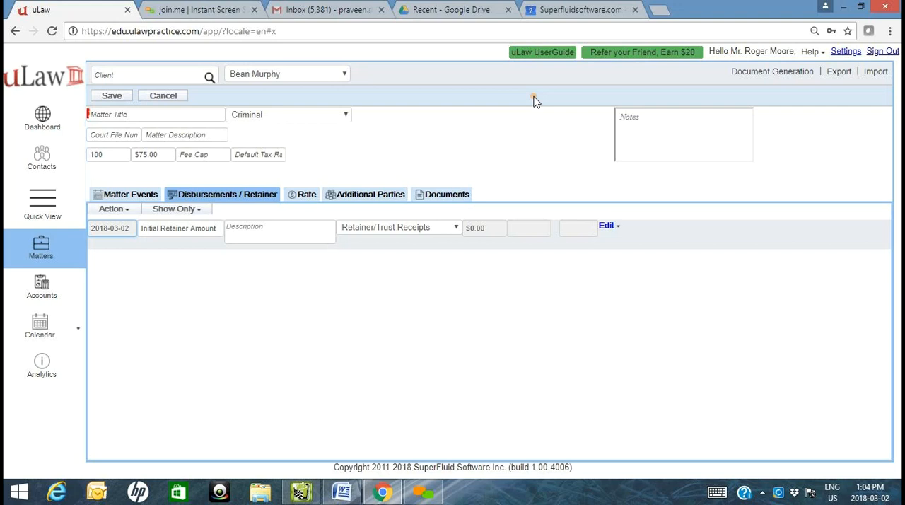
- View a contact in the Coworkers group, followed by the contacts in the Clients group
mouse_move(48, 162)
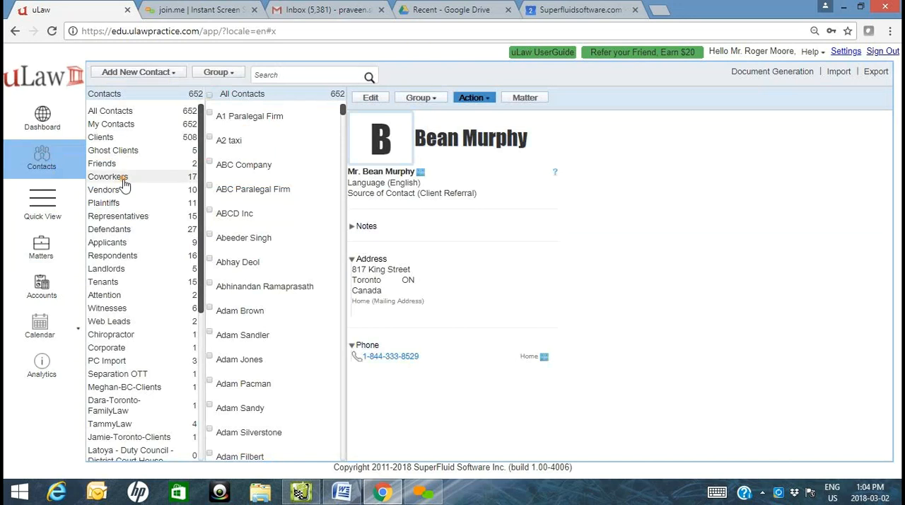
left_click(125, 178)
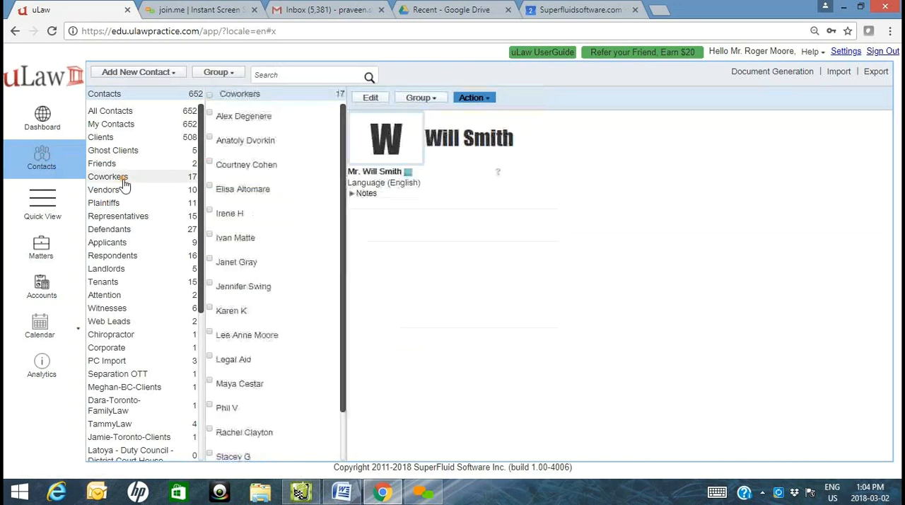
left_click(256, 189)
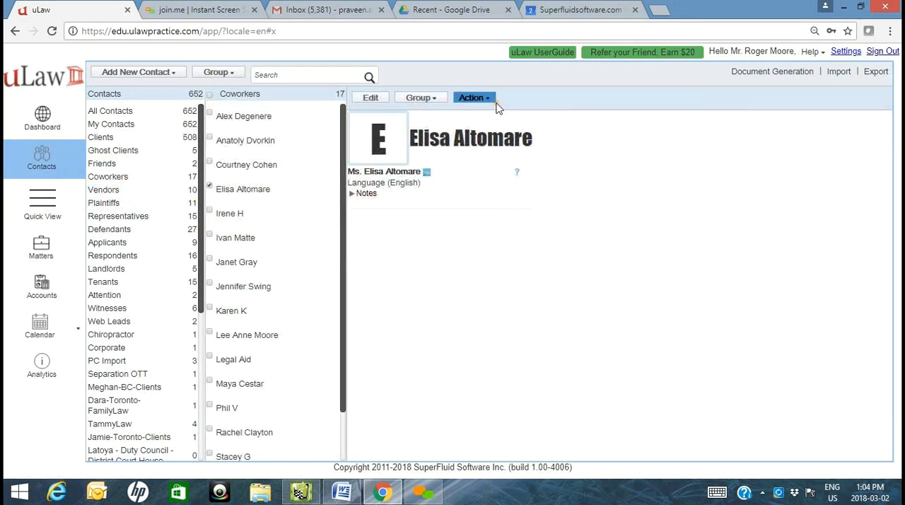
left_click(106, 137)
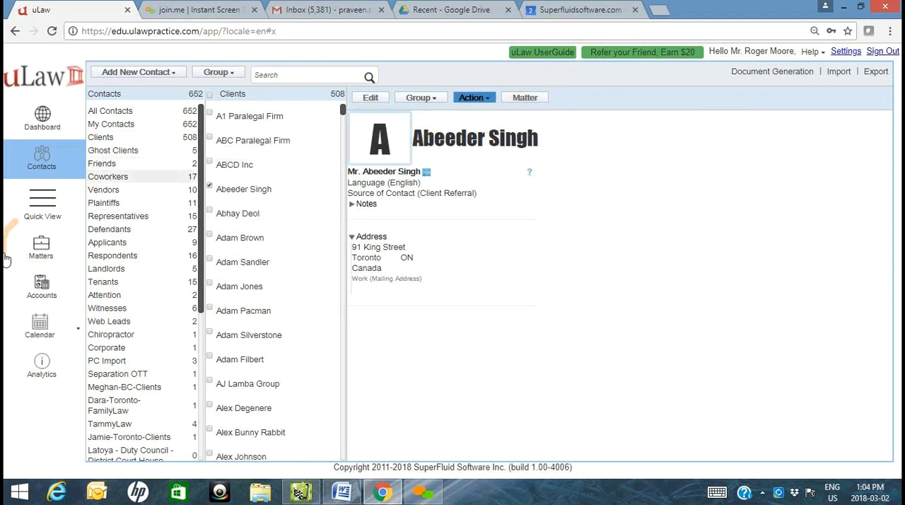
- Return to the client's new matter and title it "Speeding on Bay Street"
left_click(40, 251)
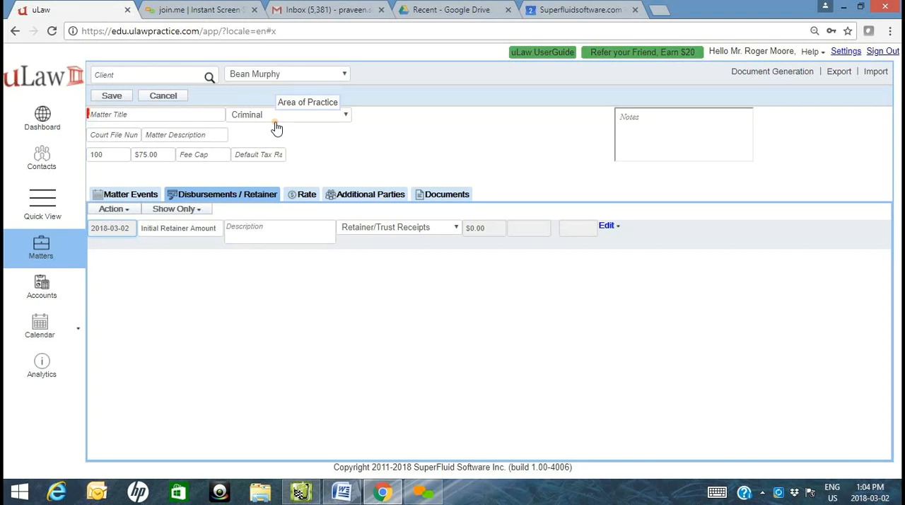
left_click(283, 125)
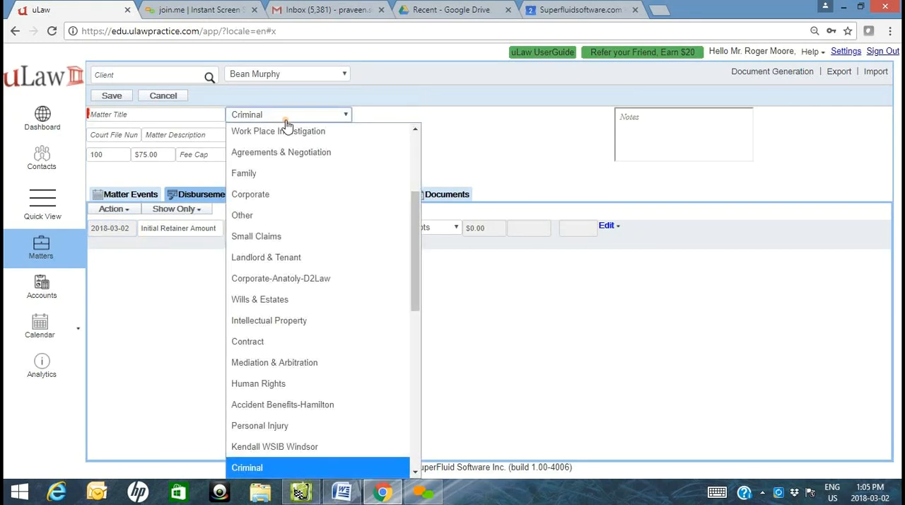
left_click(193, 114)
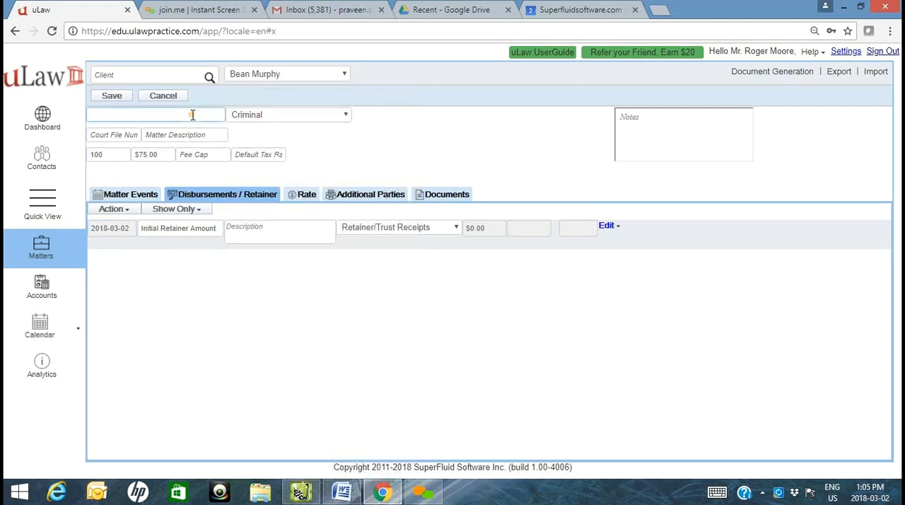
type("SPeeding")
key("BackSpace")
key("BackSpace")
key("BackSpace")
key("BackSpace")
key("BackSpace")
key("BackSpace")
key("BackSpace")
key("BackSpace")
type("peesin")
key("BackSpace")
type("ding")
type("on Bay Street")
- Set the matter's area of practice to POA - HTA and save the matter
left_click(289, 115)
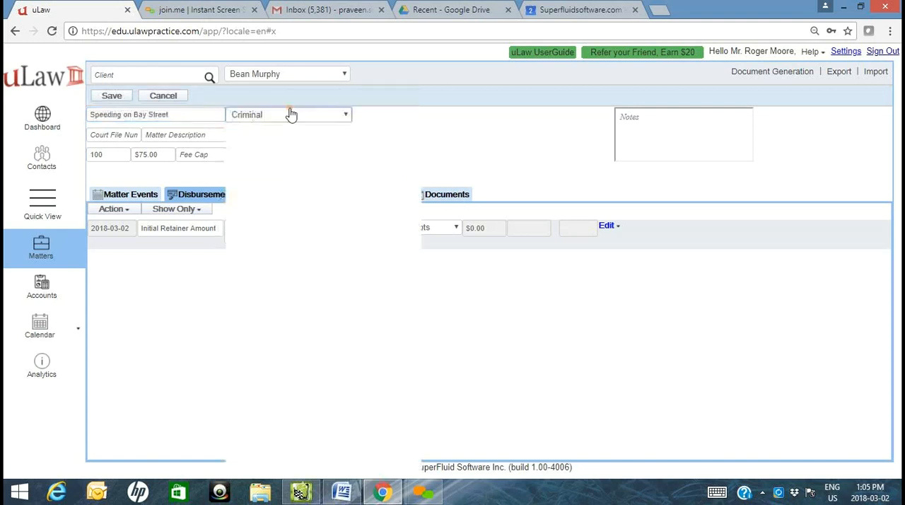
scroll(262, 283, "up", 3)
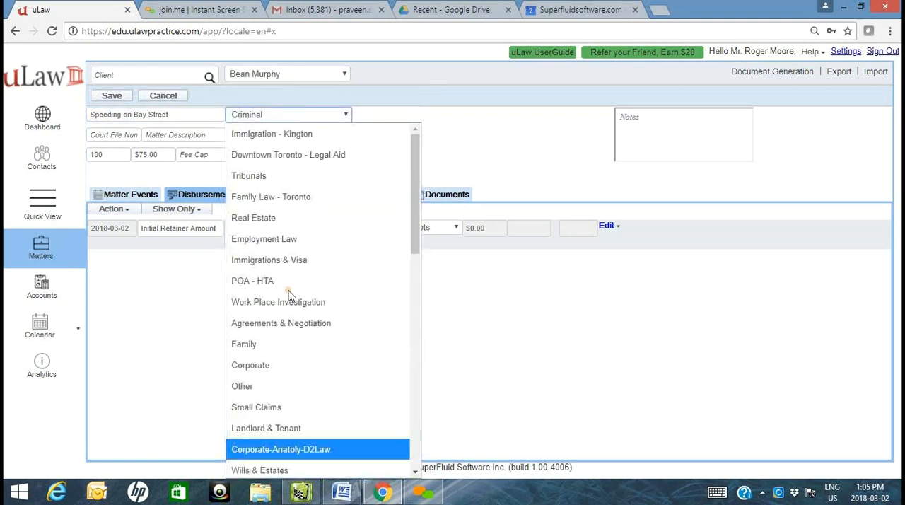
left_click(259, 281)
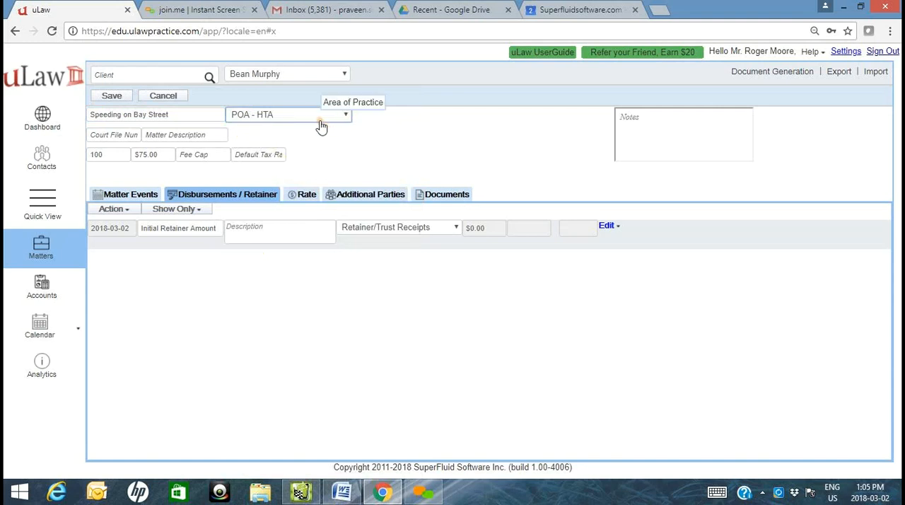
left_click(114, 101)
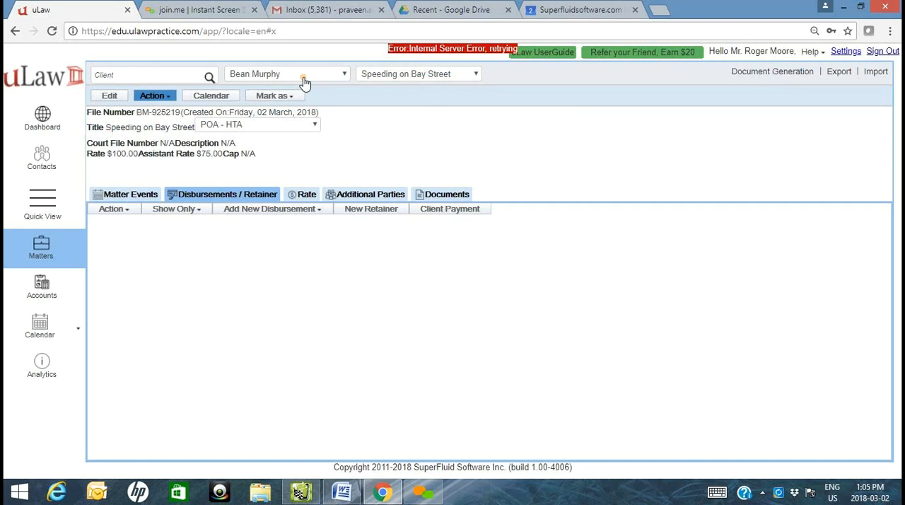
- Switch to another client who has two matters and look through that client's list of matters
left_click(304, 82)
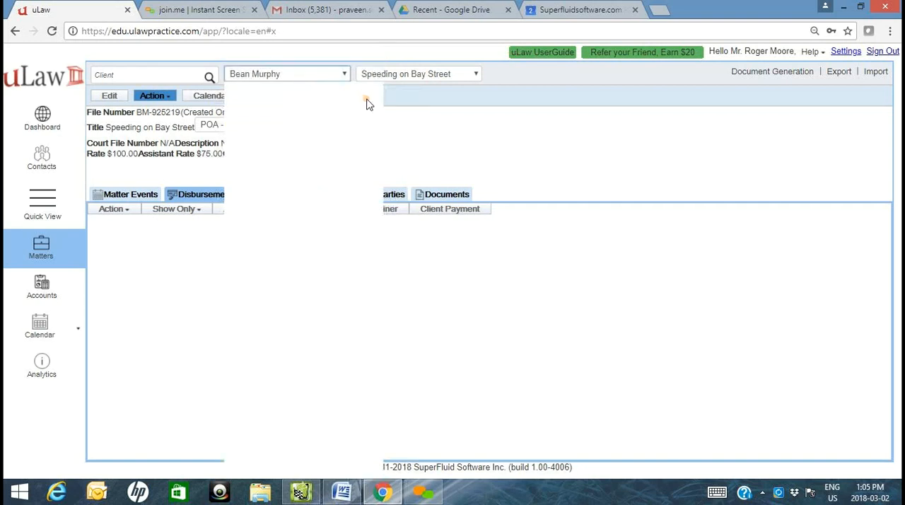
left_click(411, 113)
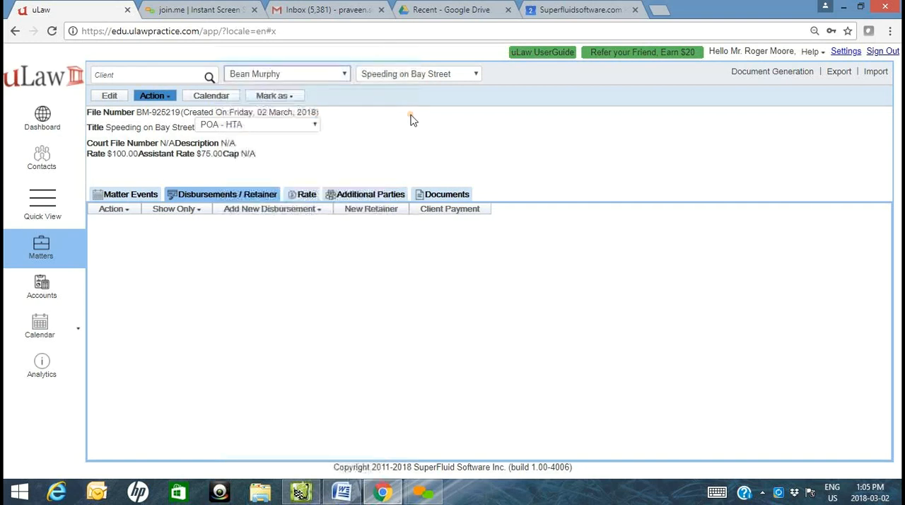
left_click(308, 79)
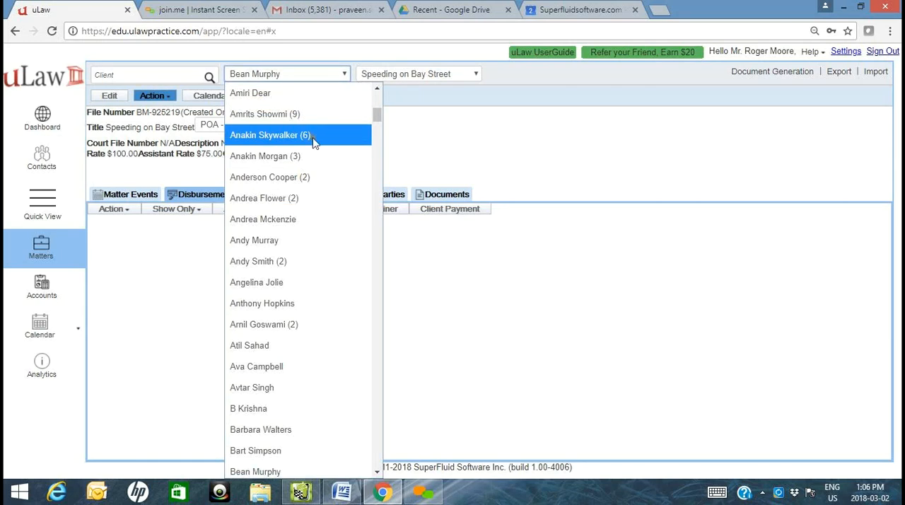
left_click(274, 201)
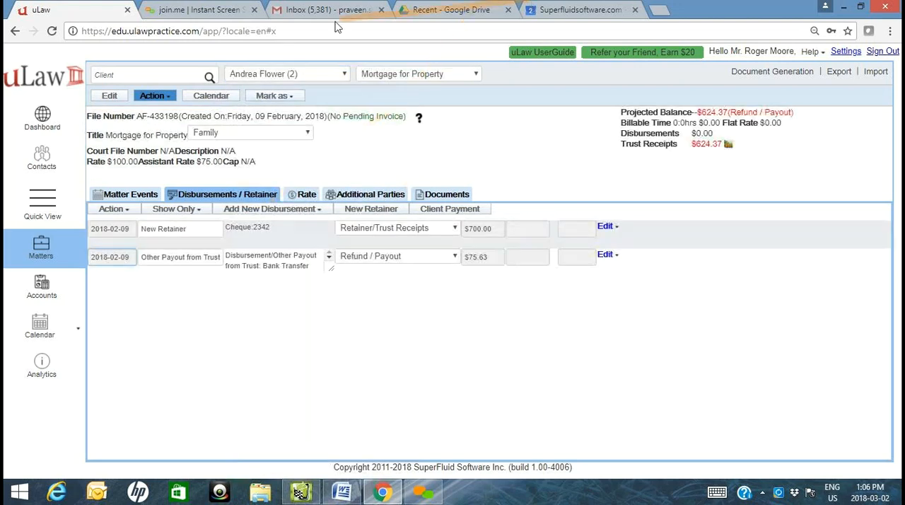
left_click(436, 74)
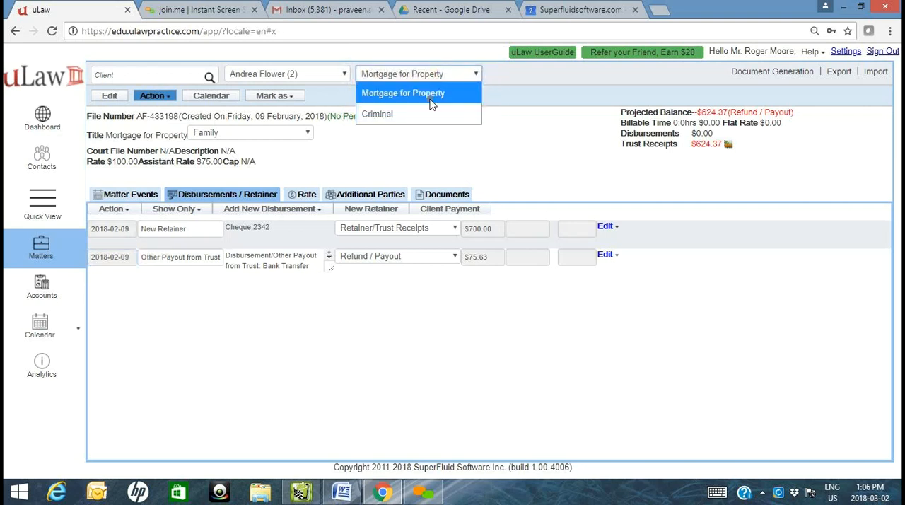
- Search for the new client by first name, open their Speeding on Bay Street matter, and clear the search text
left_click(154, 76)
left_click(154, 76)
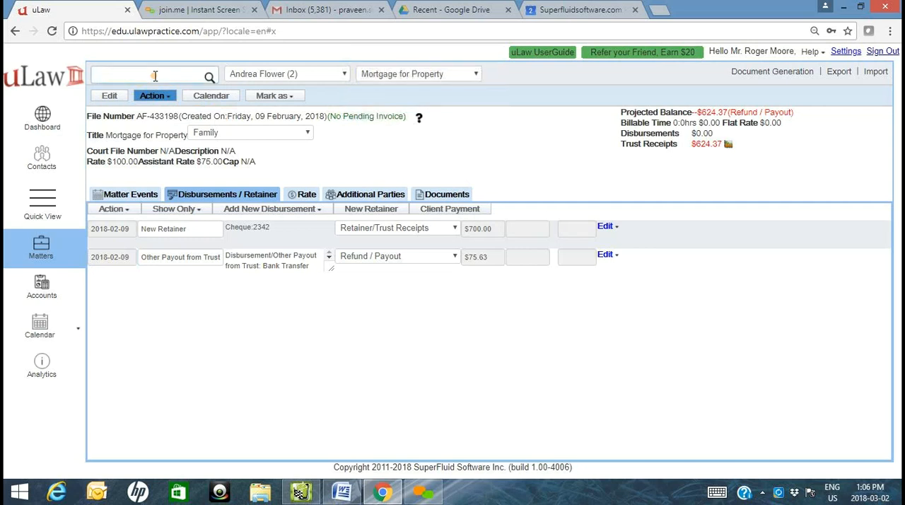
type("Bean")
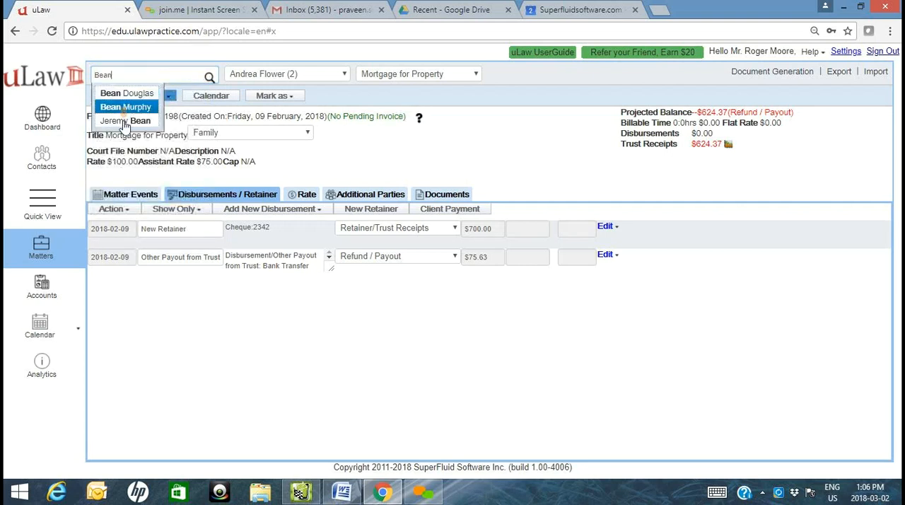
left_click(128, 107)
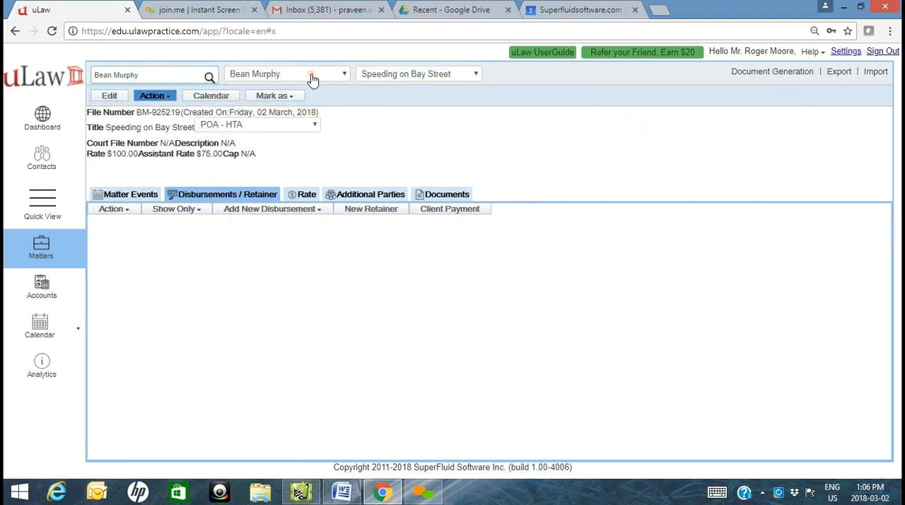
left_click_drag(186, 76, 6, 64)
key("BackSpace")
- Examine the active matters in Quick View, sorted by creation date
left_click(53, 218)
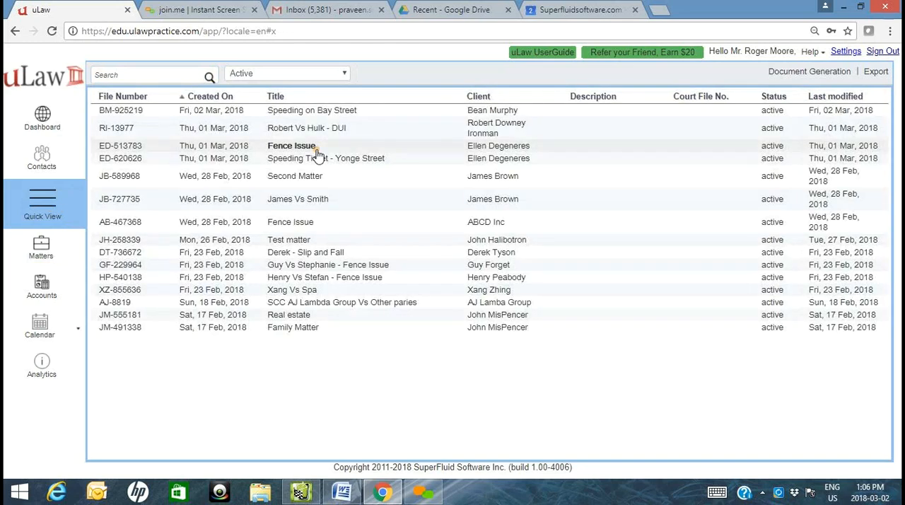
left_click(209, 99)
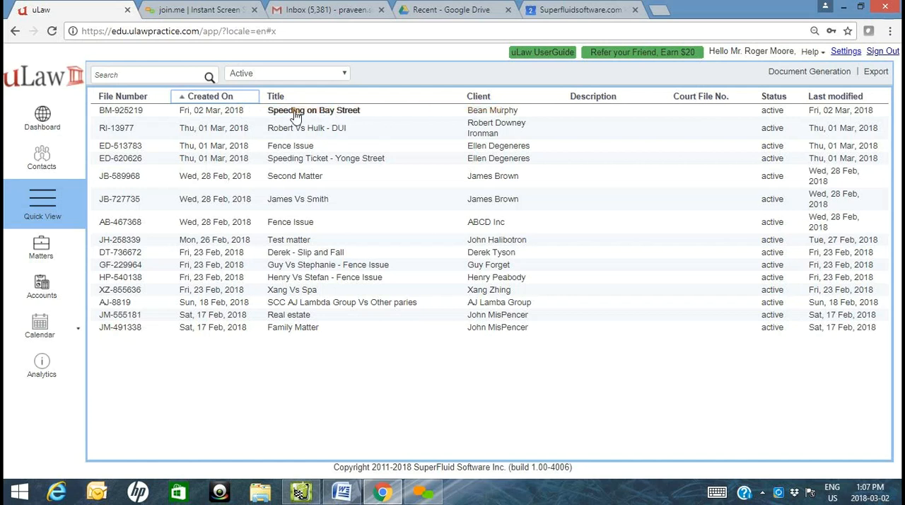
- Return to the new client's Speeding on Bay Street matter and show its matter events
left_click(41, 260)
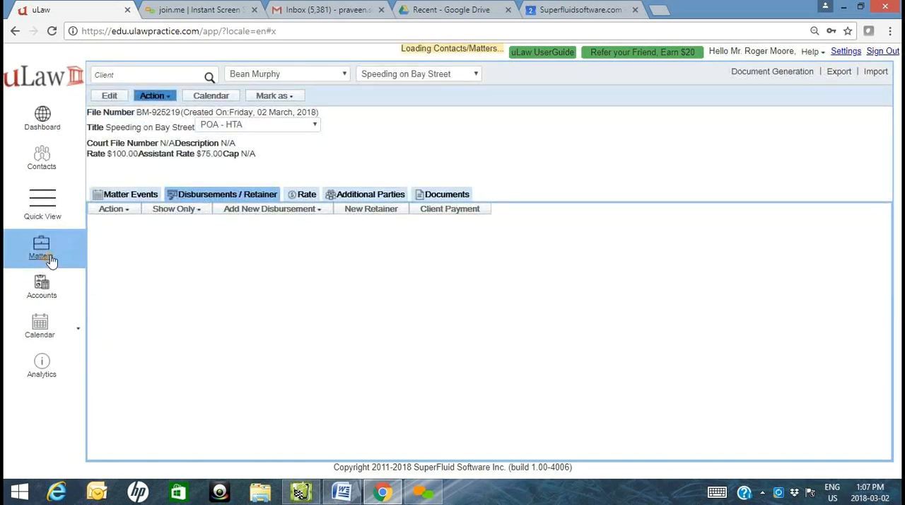
left_click(120, 197)
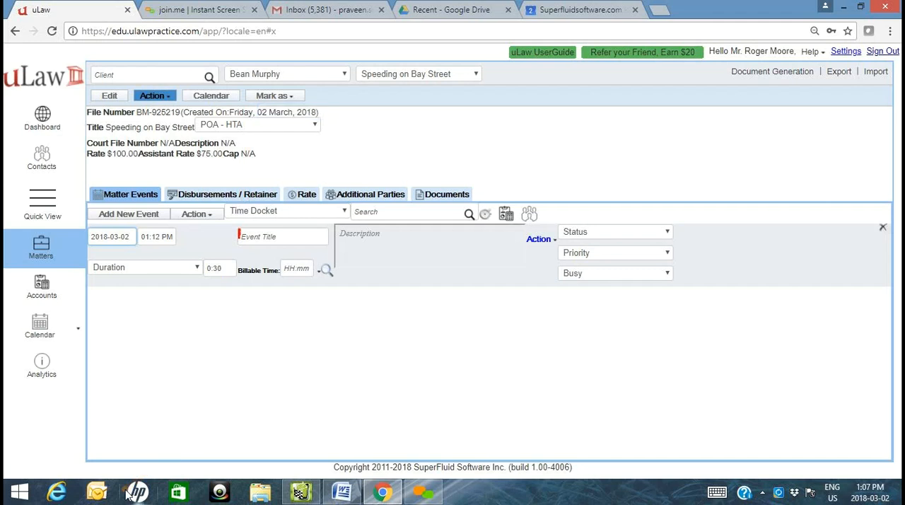
- Add a FeeBook Charts by Category pie for the quarter 2018-01-01 to 2018-03-31 to the first analytics pane and inspect its slices
left_click(41, 375)
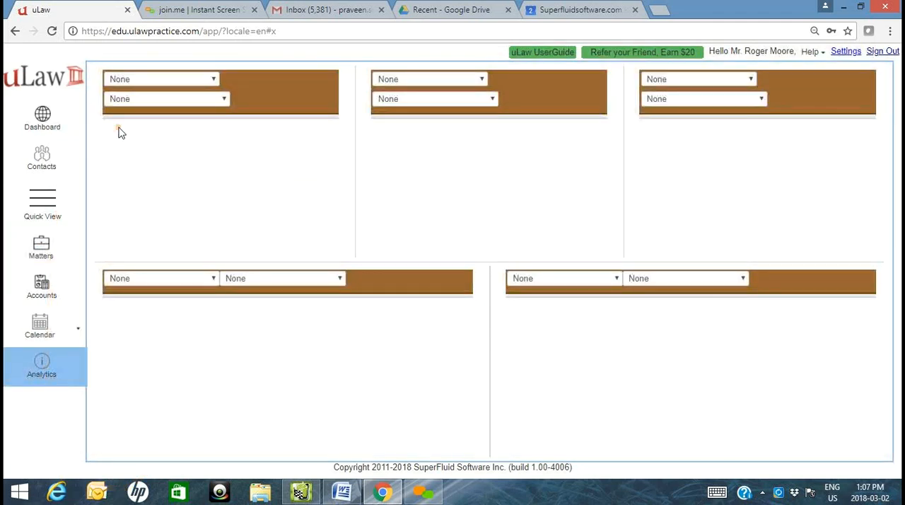
left_click(195, 87)
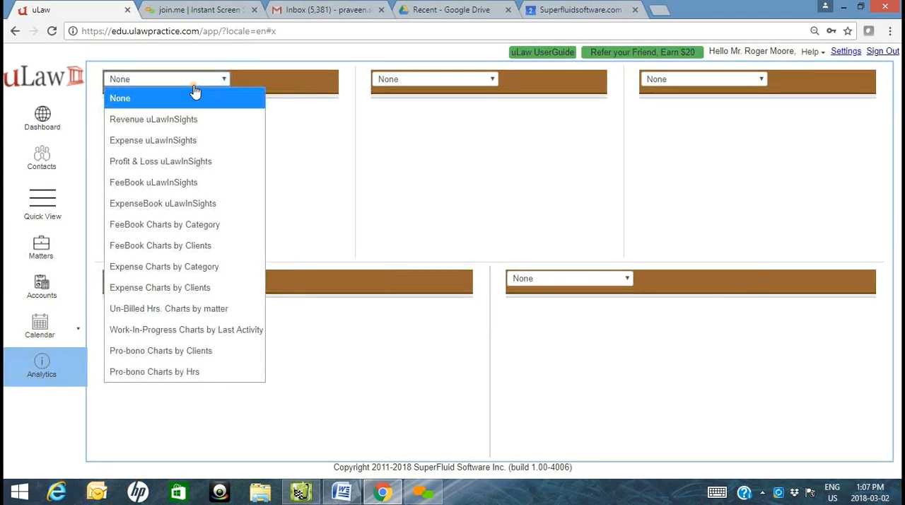
left_click(149, 229)
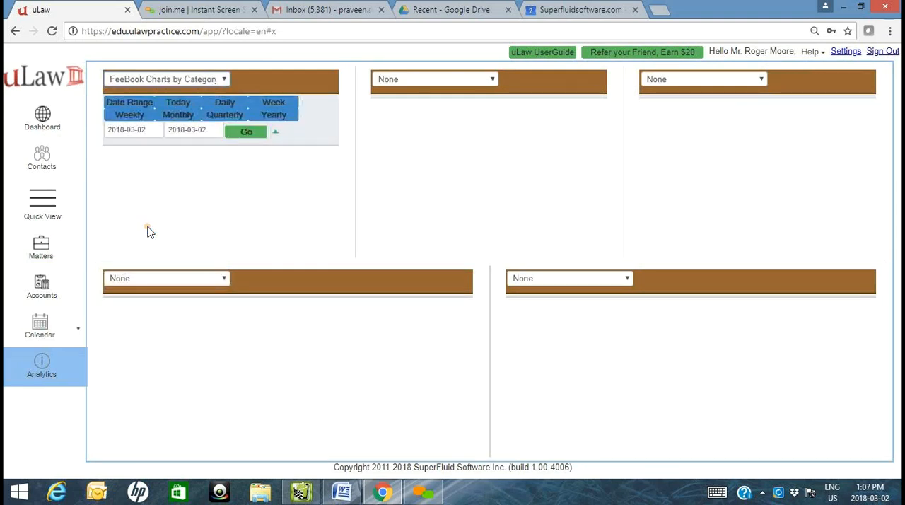
left_click(221, 114)
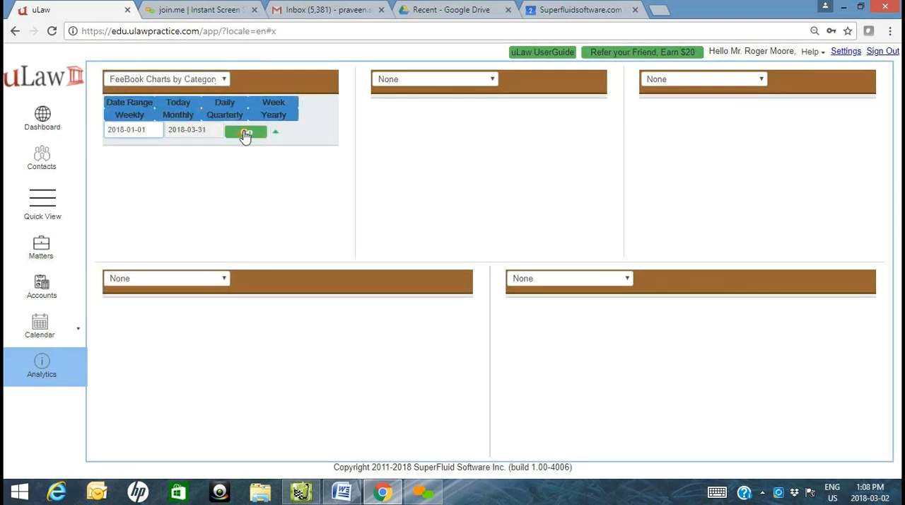
left_click(245, 134)
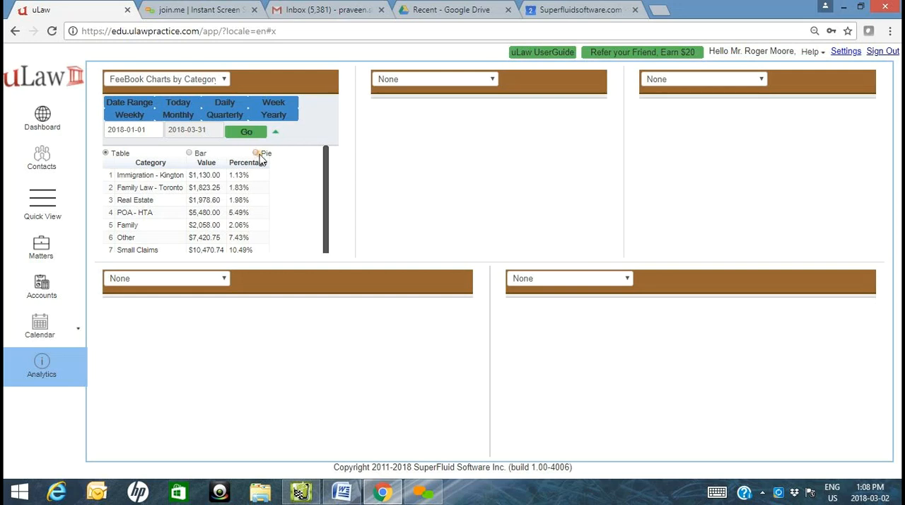
left_click(257, 154)
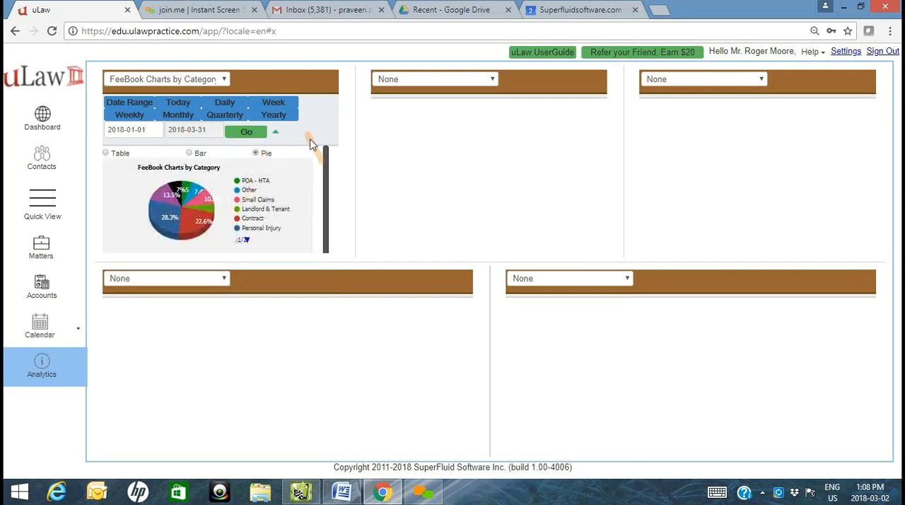
left_click(275, 132)
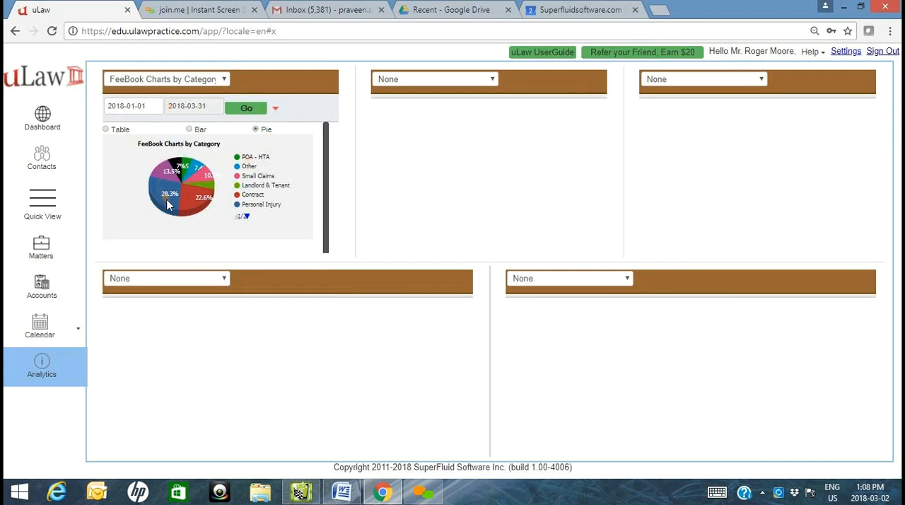
mouse_move(168, 205)
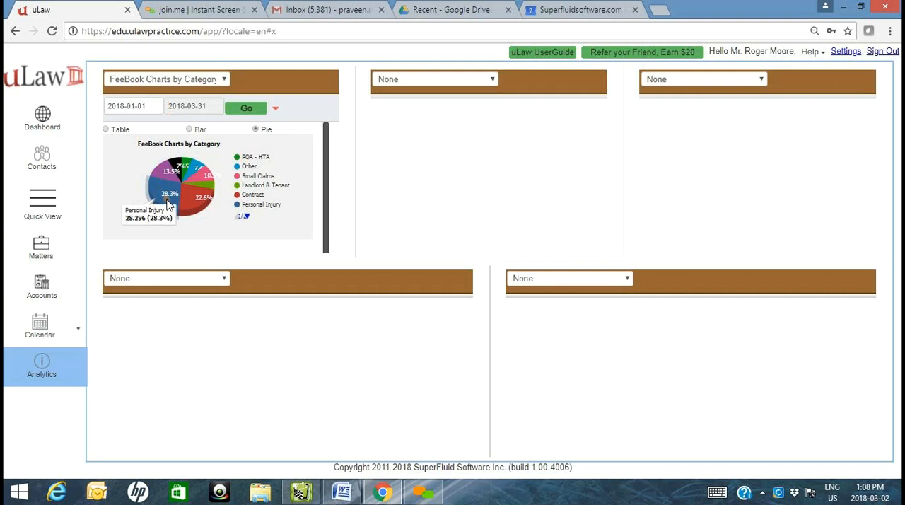
mouse_move(204, 207)
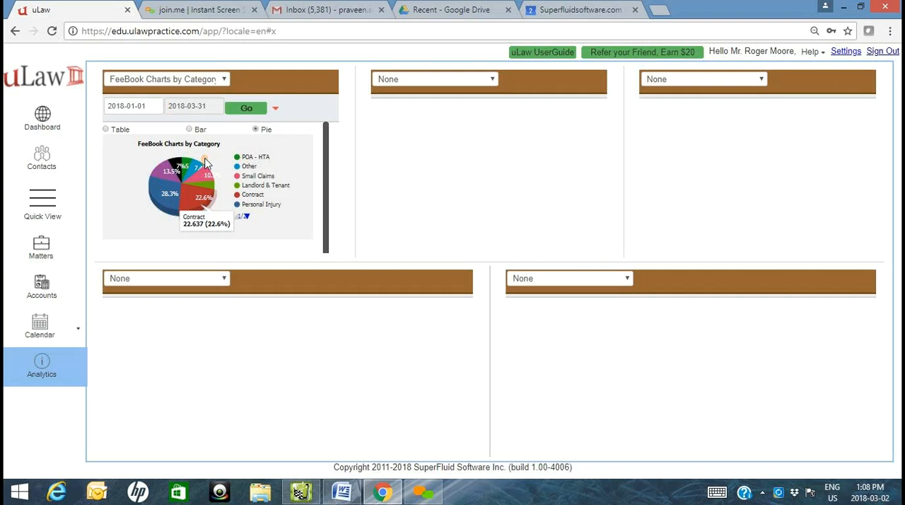
mouse_move(208, 177)
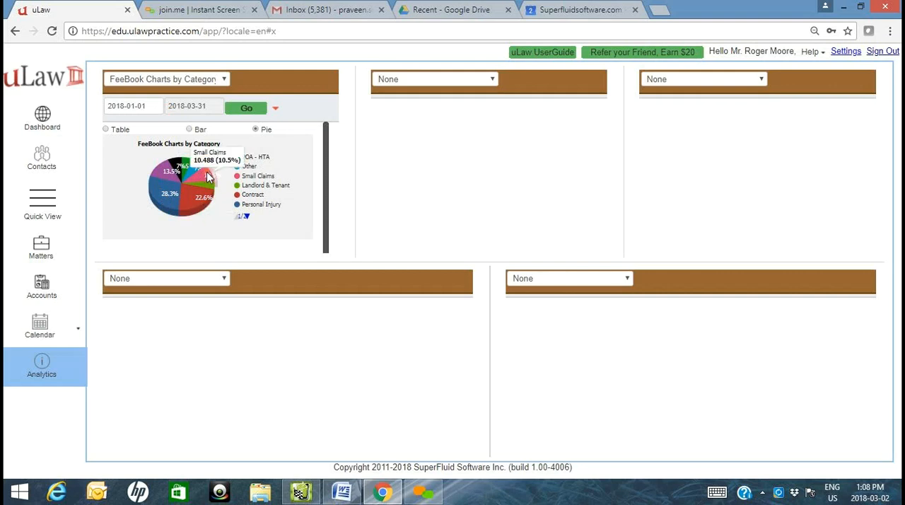
- Choose FeeBook Charts by Category for the second analytics pane and set its start date to 2017-12-31
left_click(470, 78)
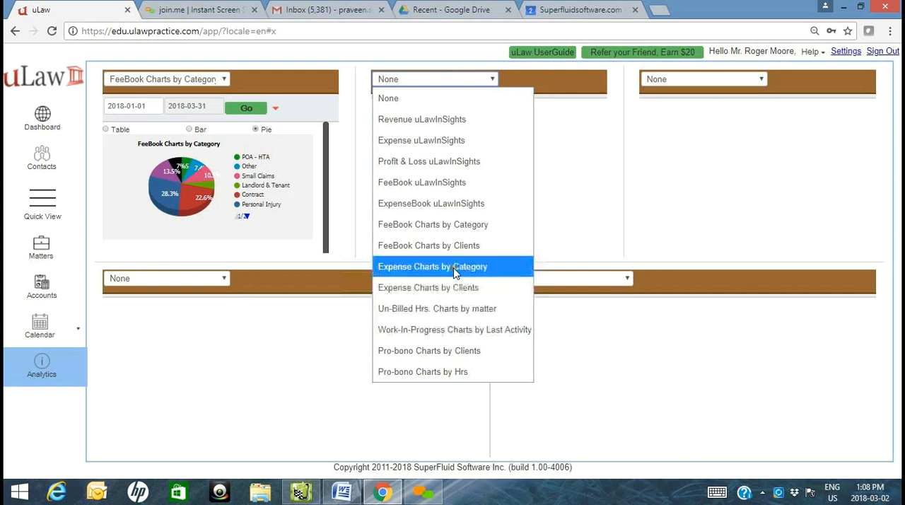
left_click(454, 228)
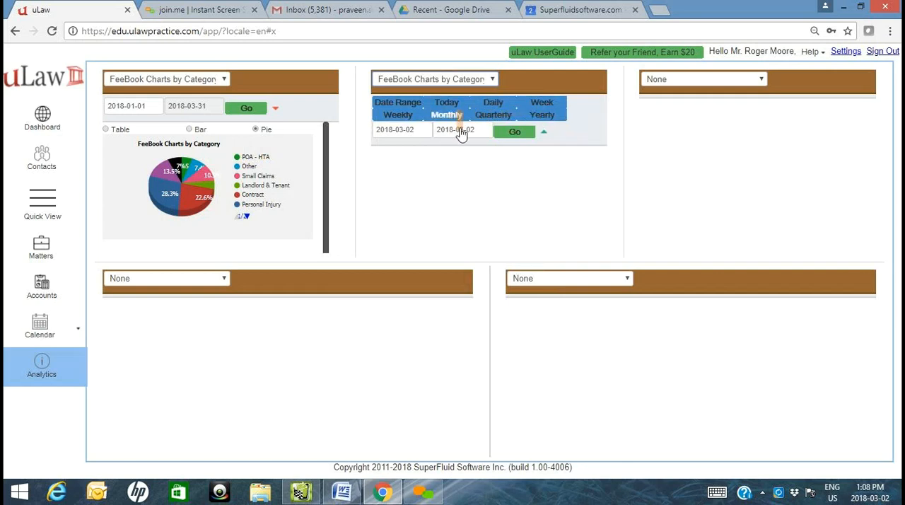
left_click(404, 129)
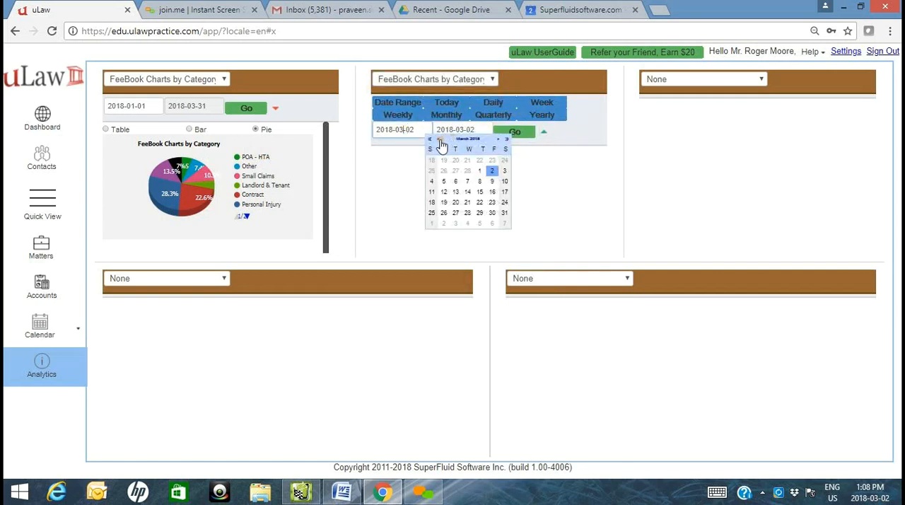
left_click(440, 140)
left_click(440, 140)
left_click(440, 140)
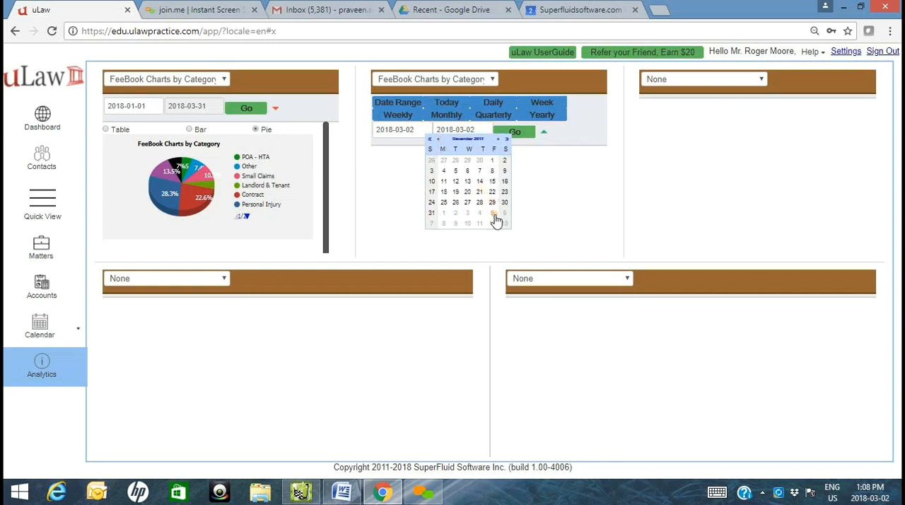
left_click(432, 213)
- Generate the second pane's chart, show it as a pie, and collapse its date range presets
left_click(518, 136)
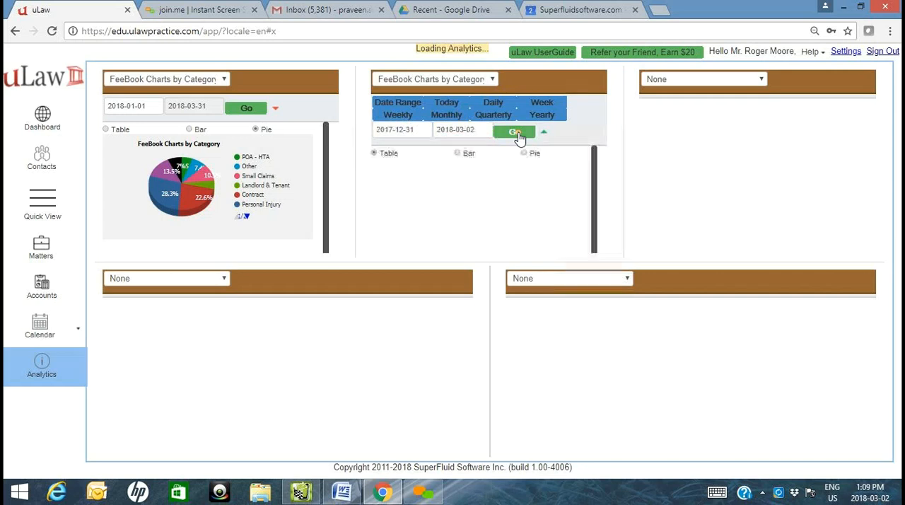
left_click(531, 155)
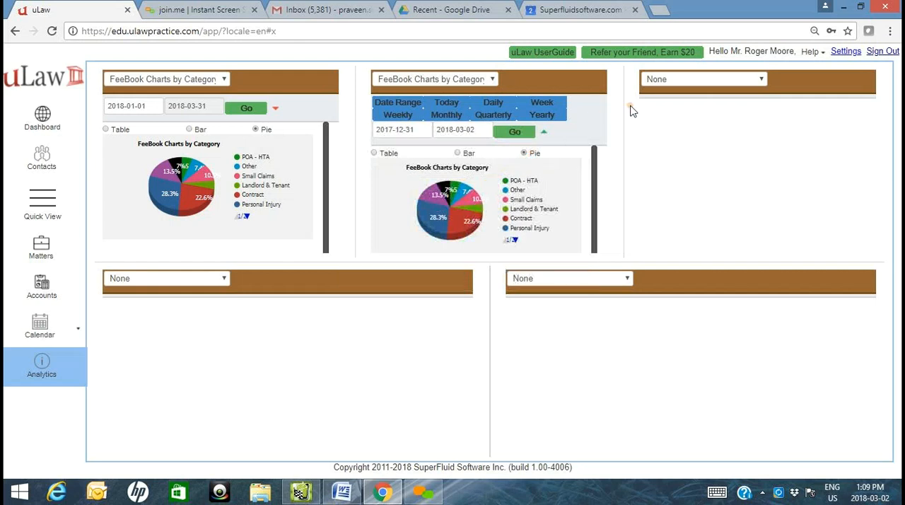
left_click(544, 133)
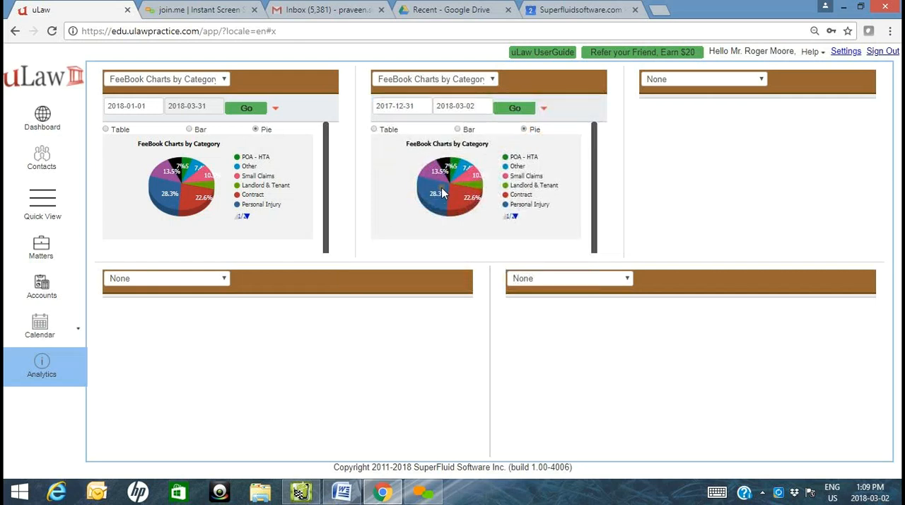
mouse_move(442, 193)
- Return to the Speeding on Bay Street matter and set its court file number to CFN7676
left_click(41, 249)
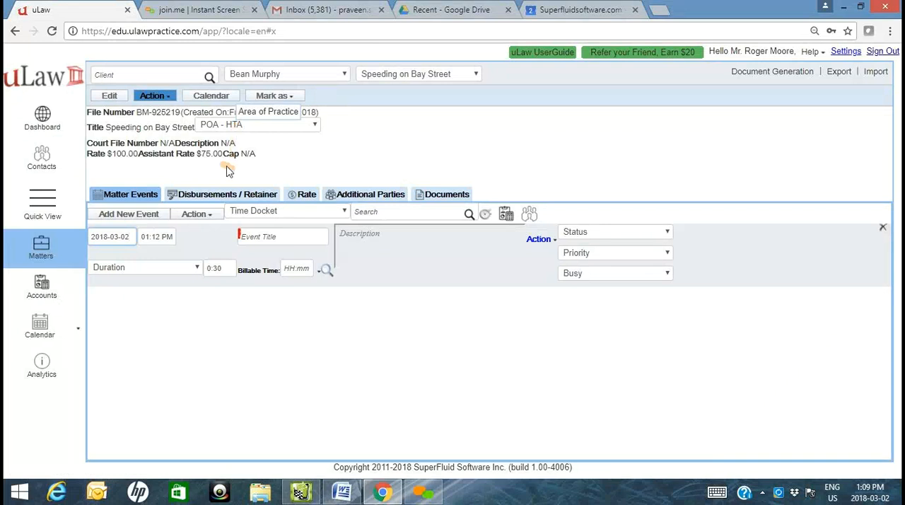
left_click_drag(90, 154, 177, 145)
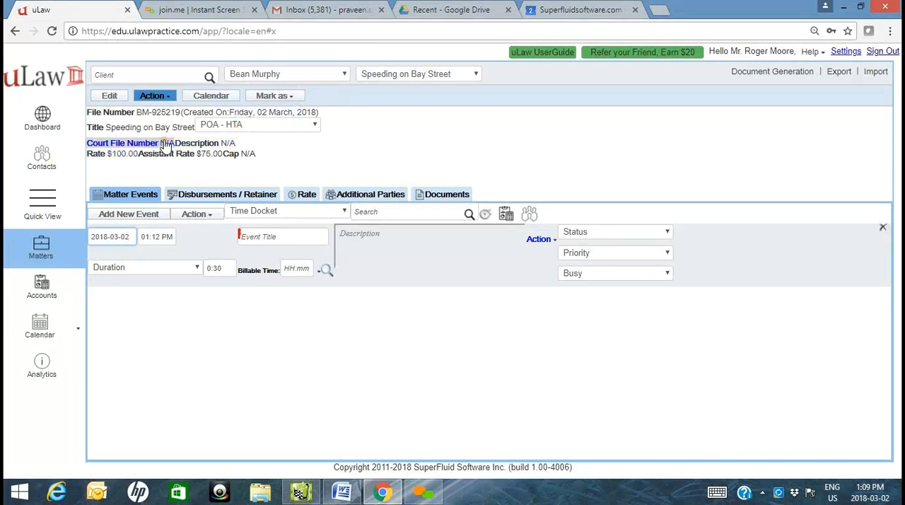
left_click(166, 147)
left_click(185, 144)
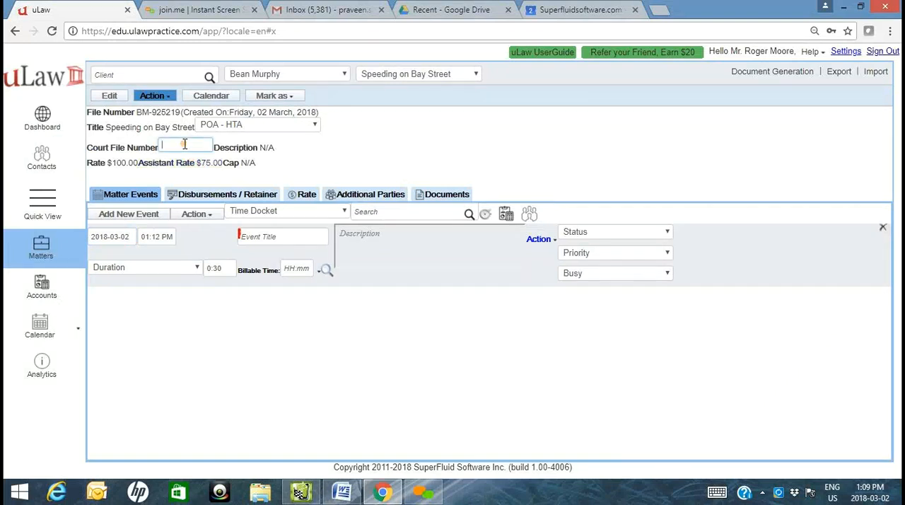
type("CFN7676")
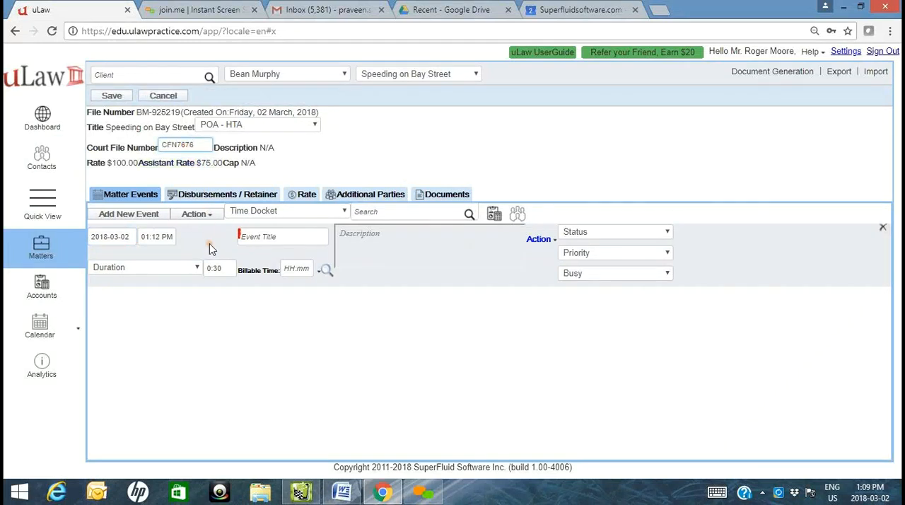
- Set the matter's description to RM-2018-03-01
left_click(266, 149)
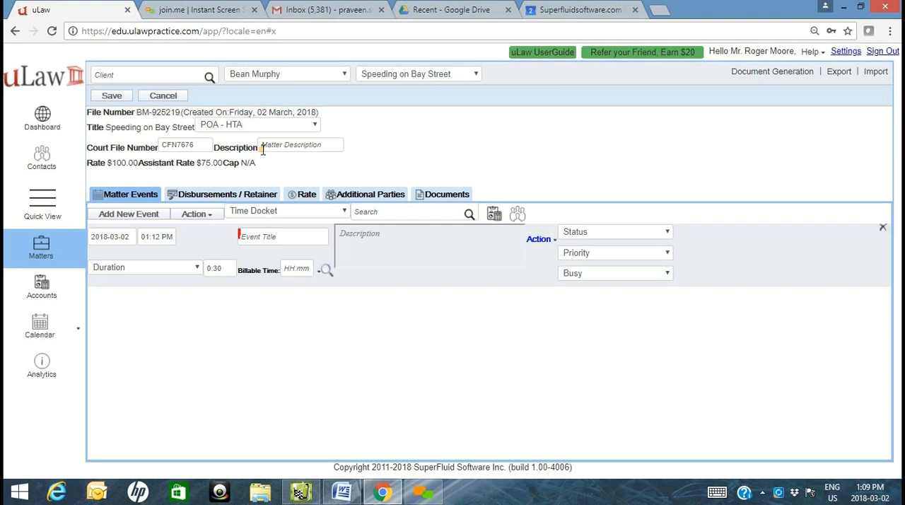
left_click(261, 149)
type("2018")
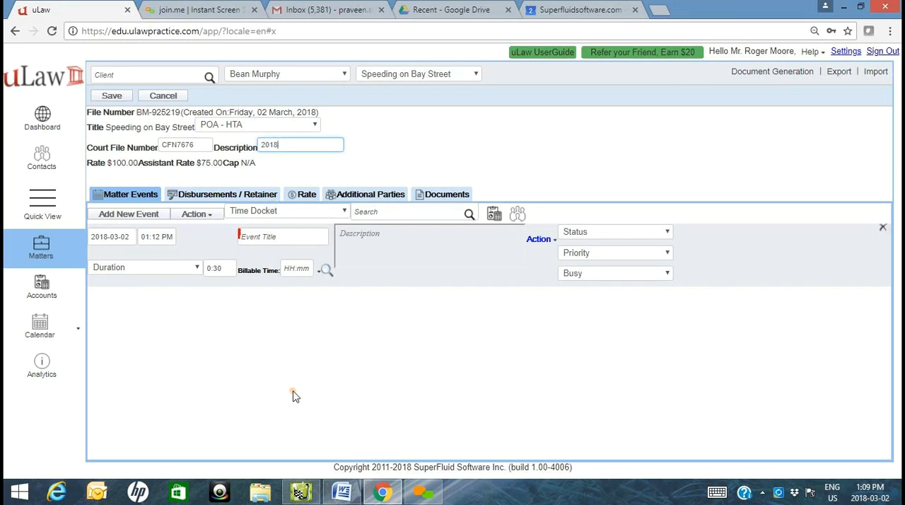
type("-03-01")
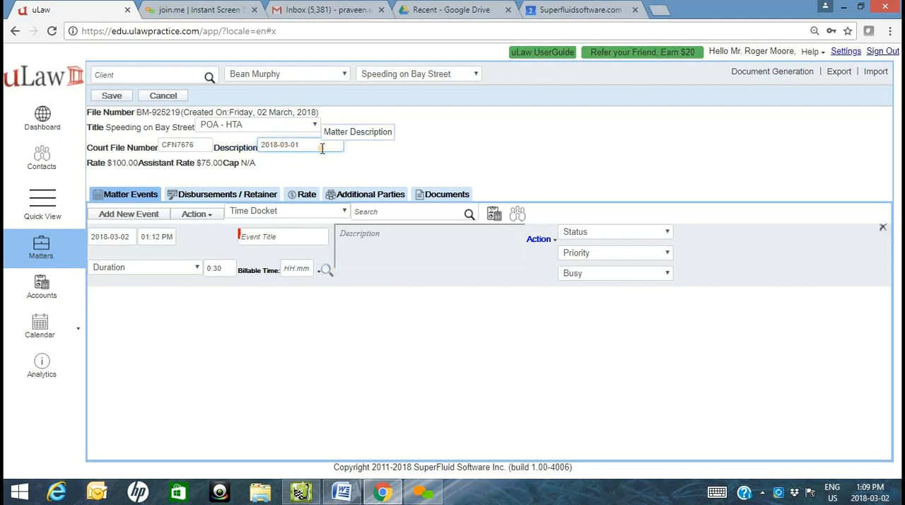
type("-")
type("BM")
key("BackSpace")
key("BackSpace")
key("BackSpace")
type("RM-")
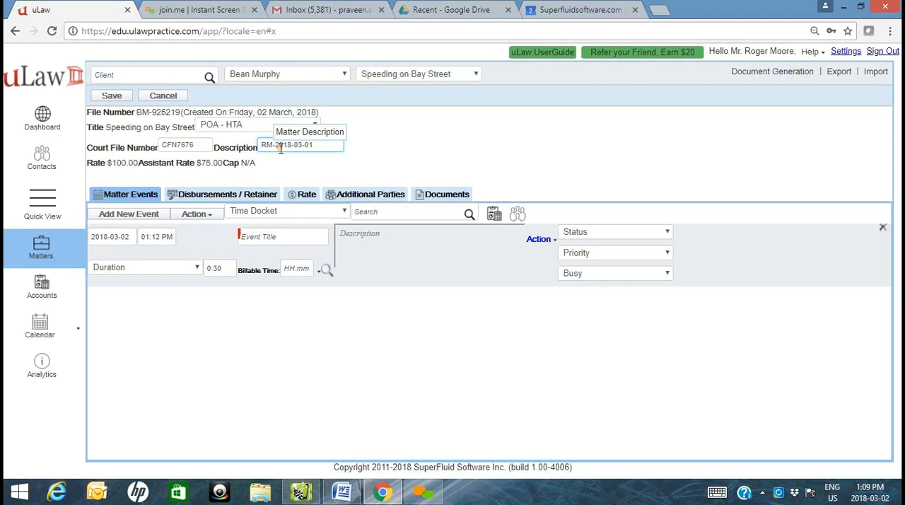
- Open the matter's fee rate and fee cap for editing, leave both as they are, and save the matter
left_click_drag(86, 163, 127, 166)
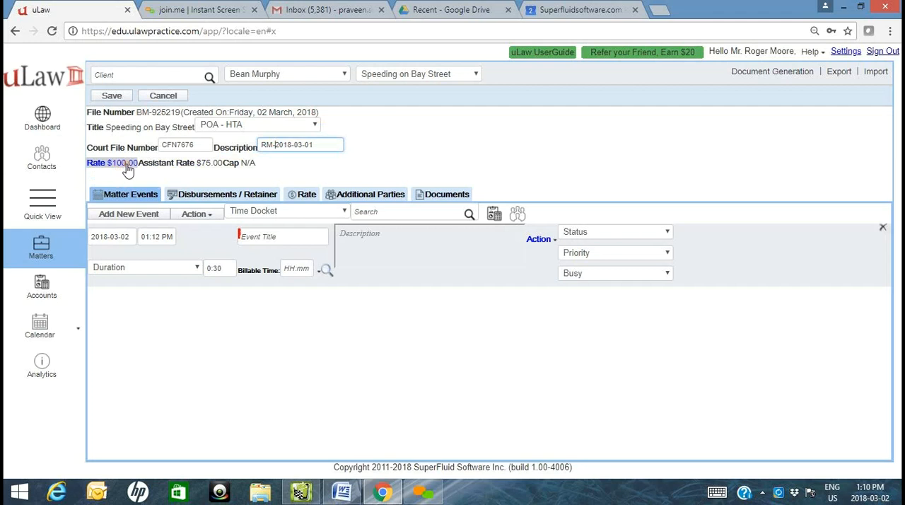
left_click(128, 169)
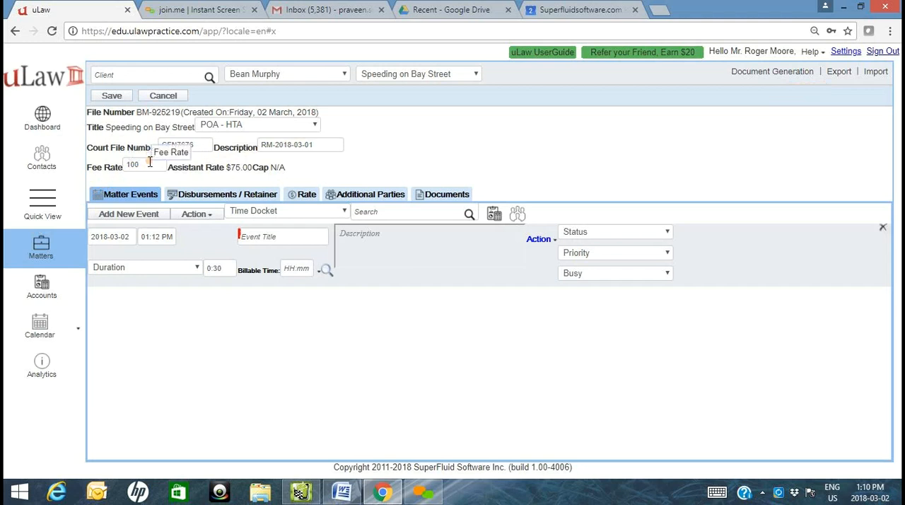
triple_click(237, 174)
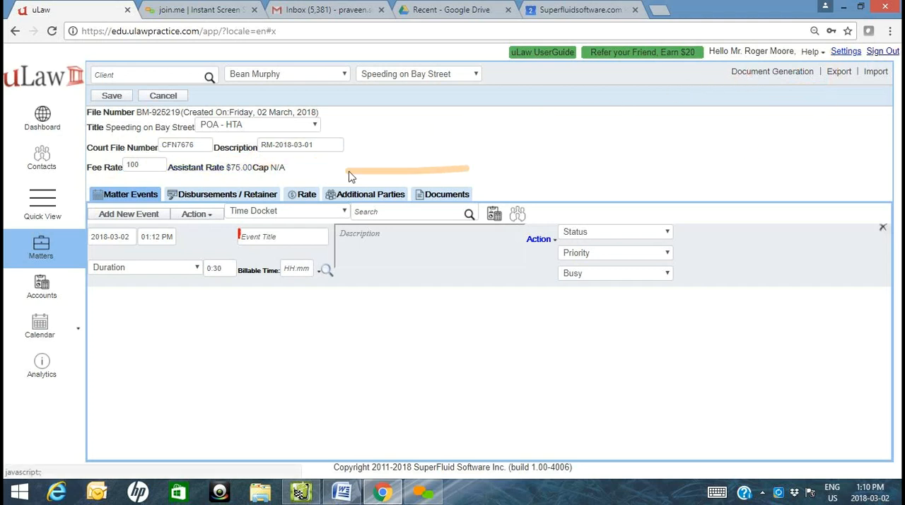
left_click(278, 175)
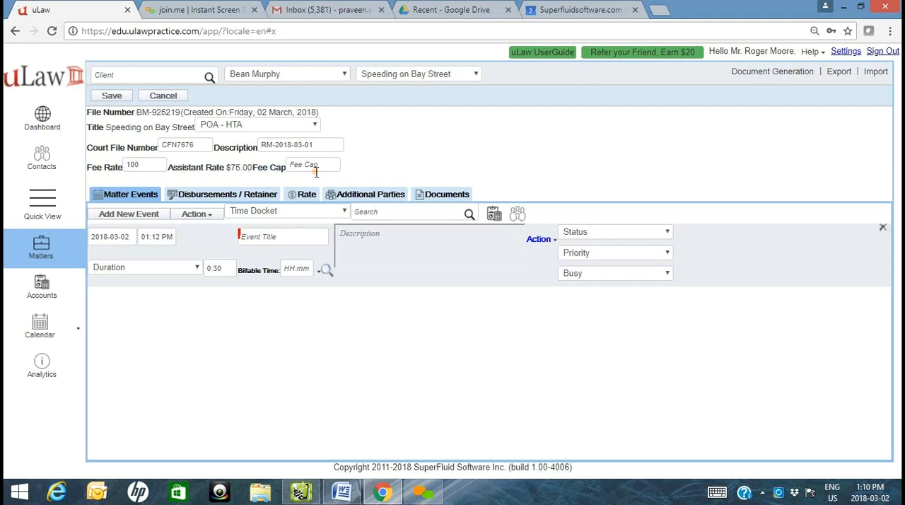
left_click(113, 96)
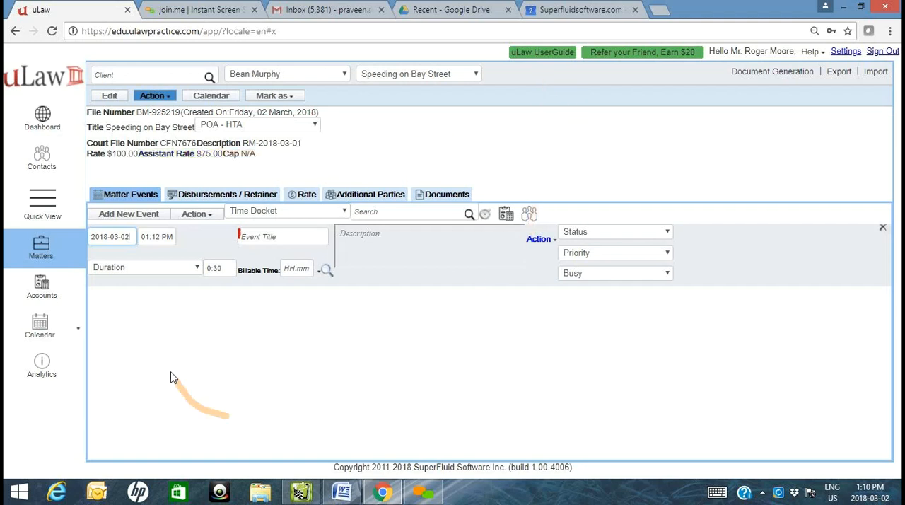
- Search the active matters in Quick View for "RM-"
left_click(42, 202)
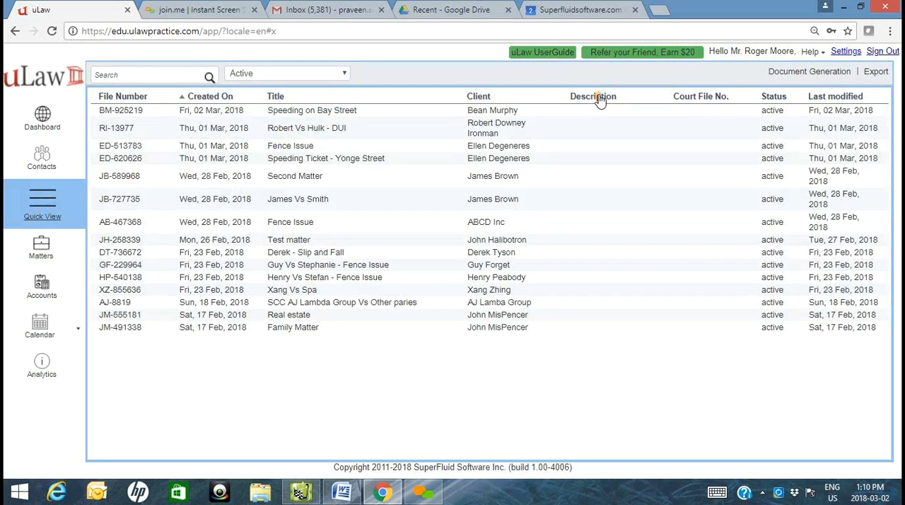
left_click(164, 76)
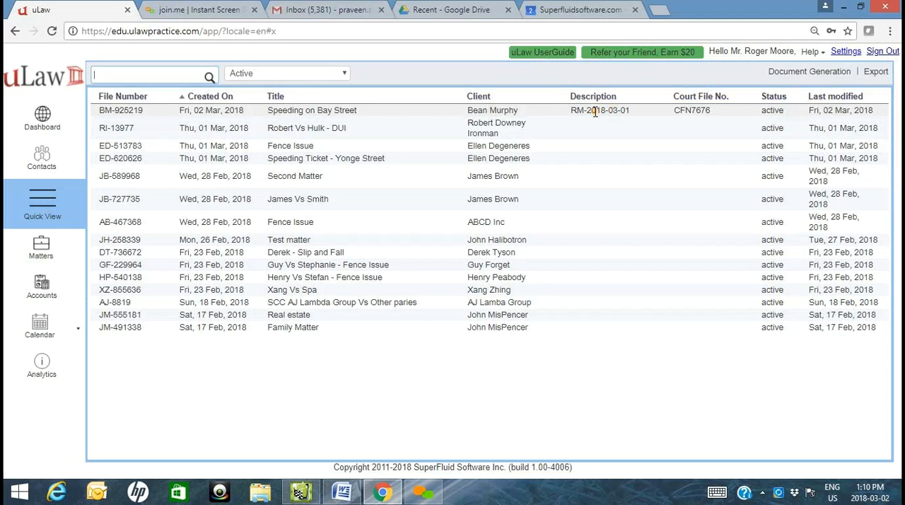
type("RM-")
key("Return")
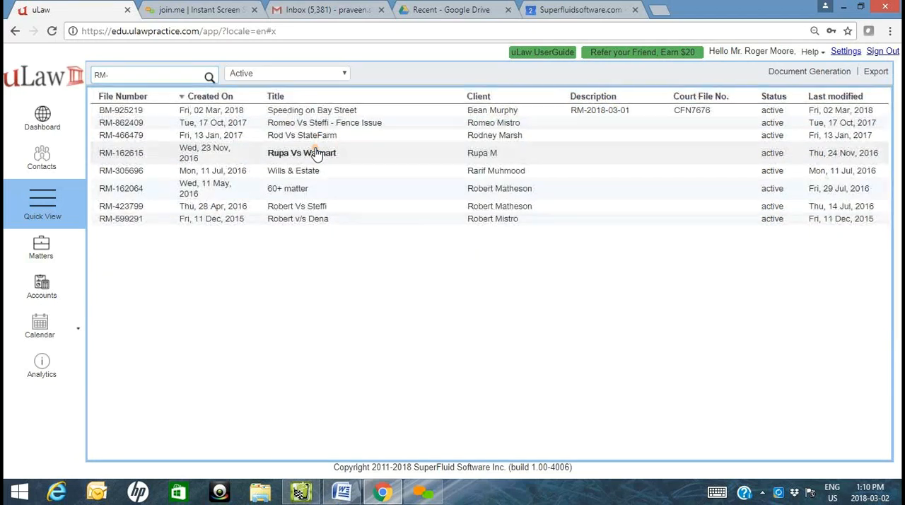
- Sort the matters by creation date, narrow the search to "RM-2018-" and open the Speeding on Bay Street matter
left_click(195, 97)
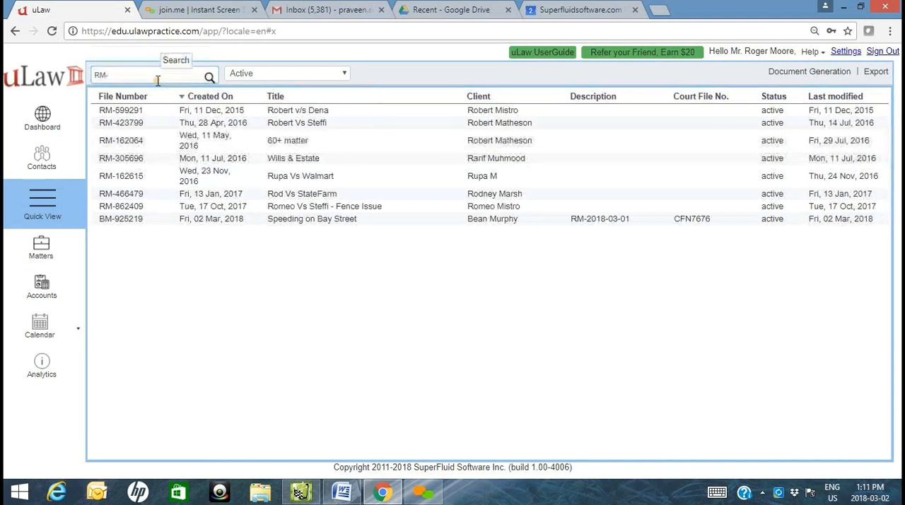
type("2018-")
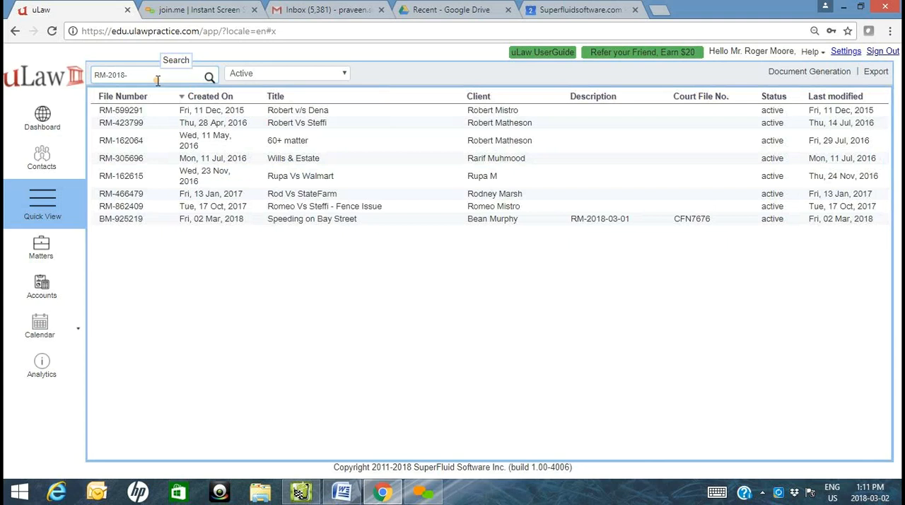
key("Return")
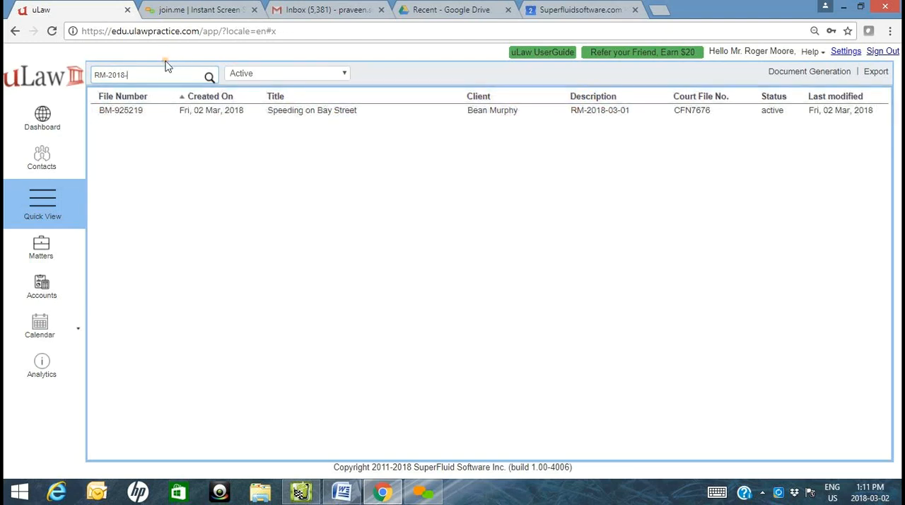
left_click(343, 111)
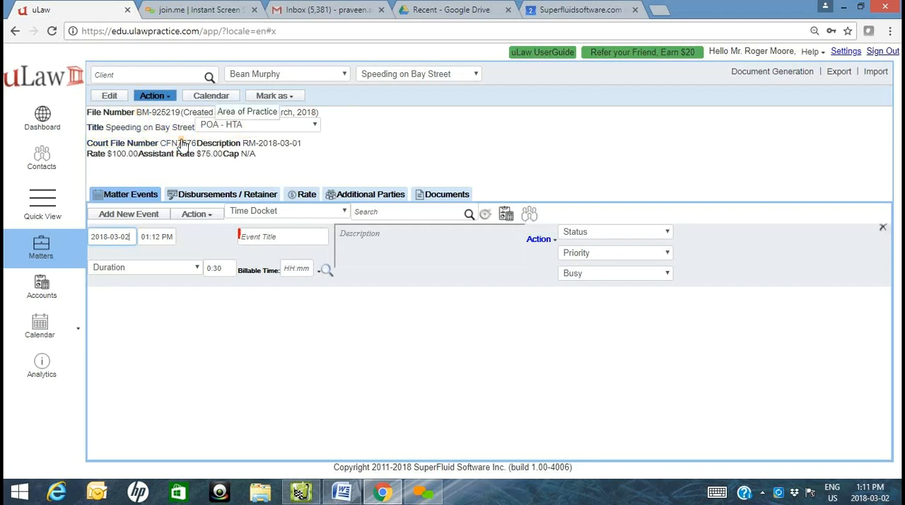
triple_click(166, 144)
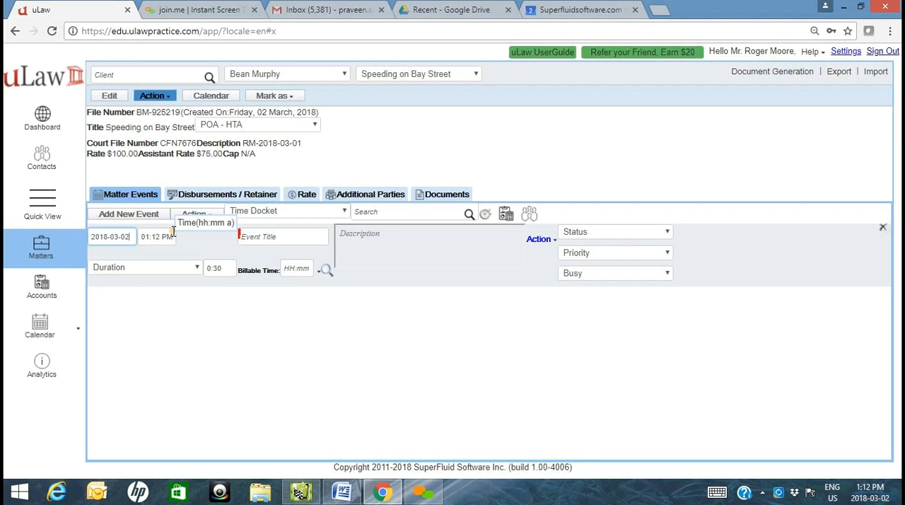
- Download the Client ID Verification document dated 2018-03-02 from the matter's compliance documents and close the compliance list
left_click(760, 76)
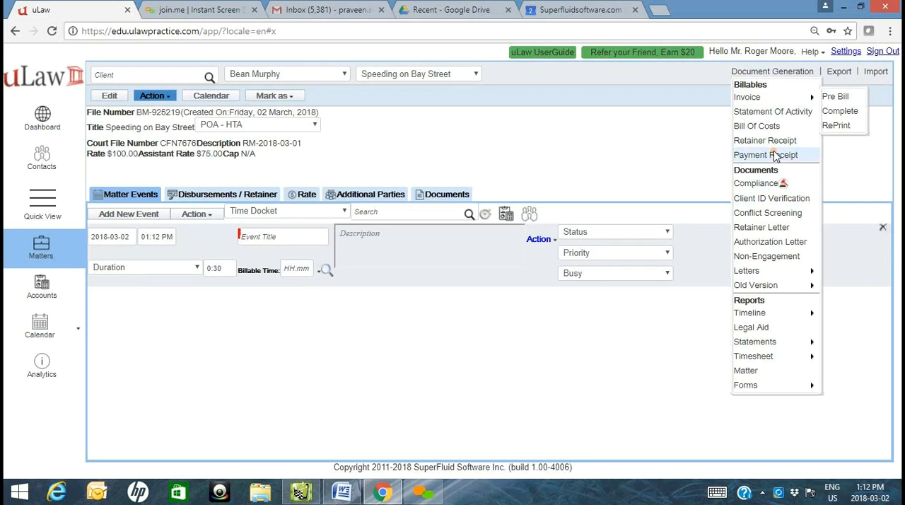
left_click(757, 184)
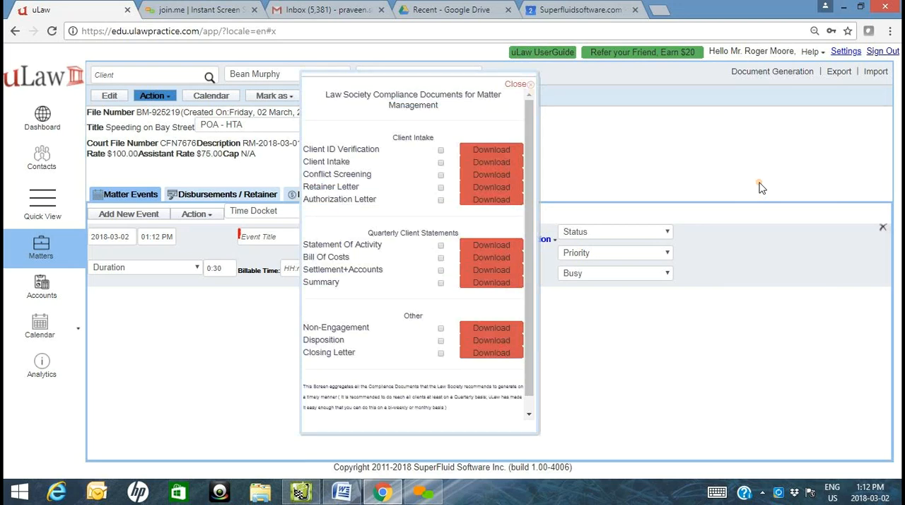
left_click(493, 153)
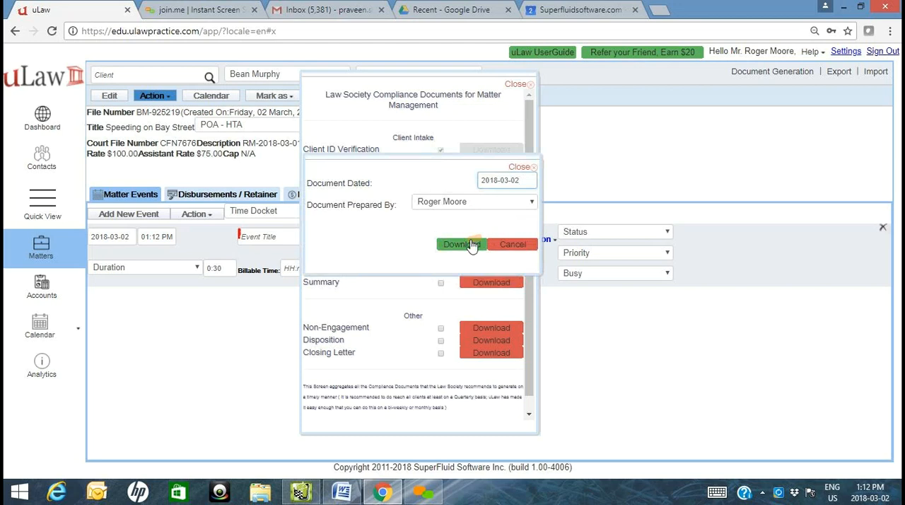
left_click(470, 245)
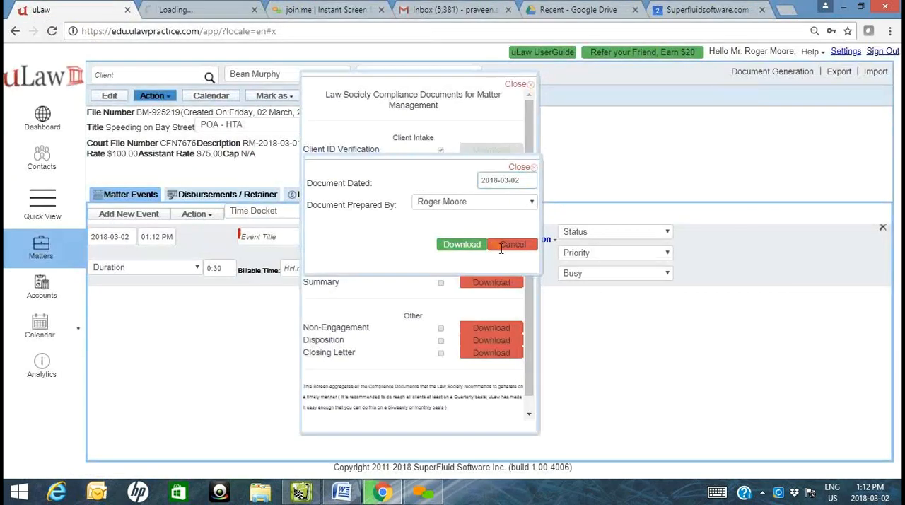
left_click(517, 85)
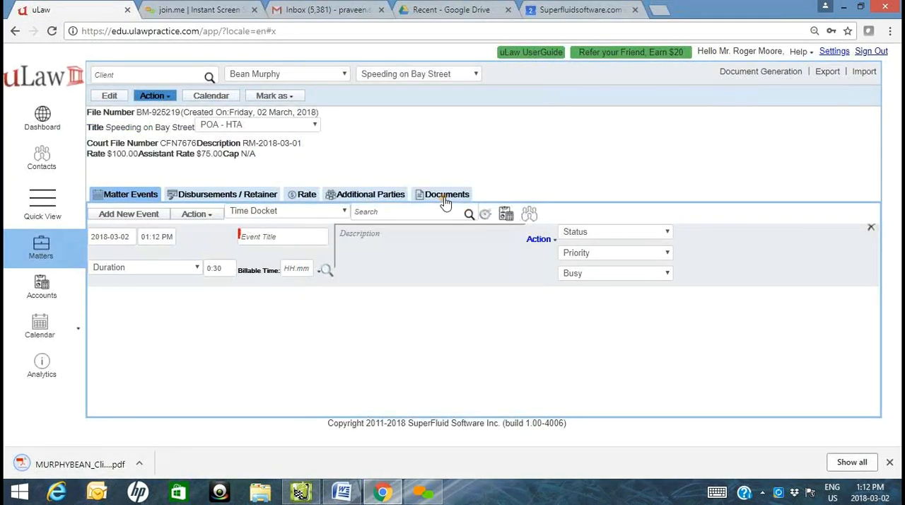
- Open the matter's documents and choose the Google account in the sign-in window
left_click(444, 195)
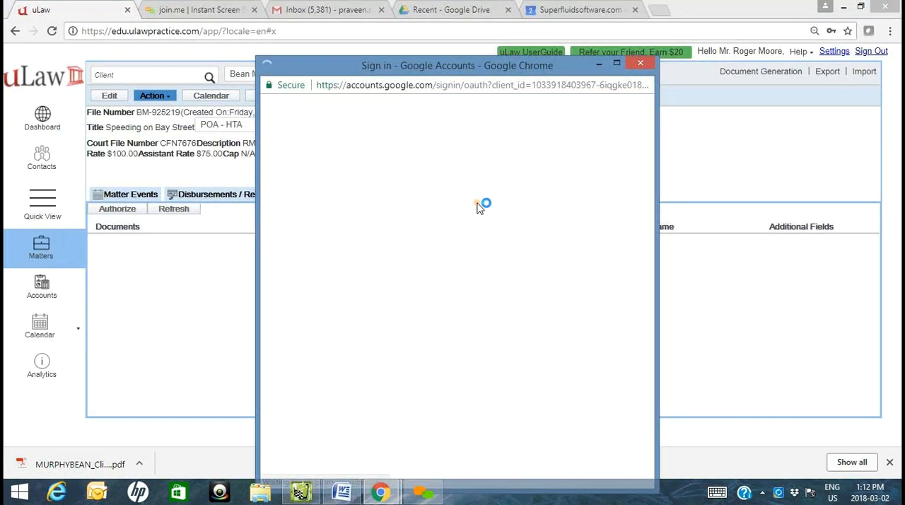
left_click(450, 234)
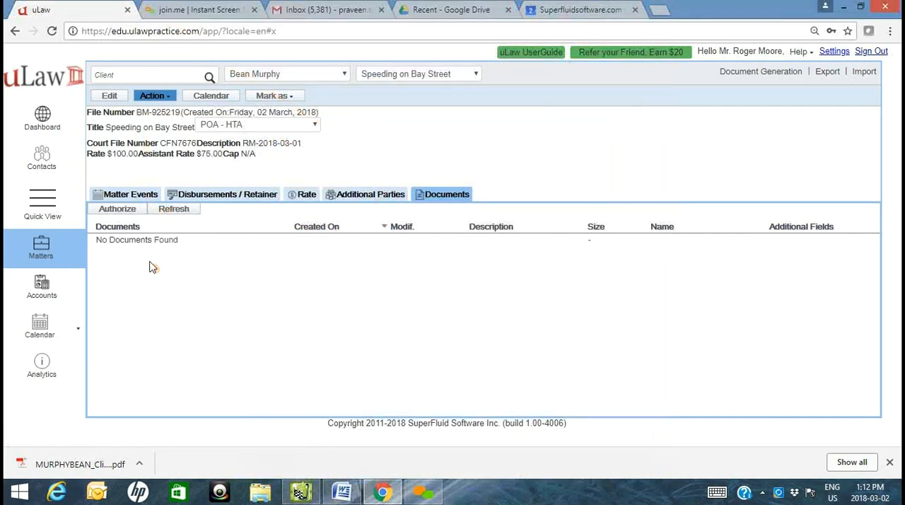
- Open the downloaded client ID verification PDF and check its pre-filled client and matter details
left_click(106, 464)
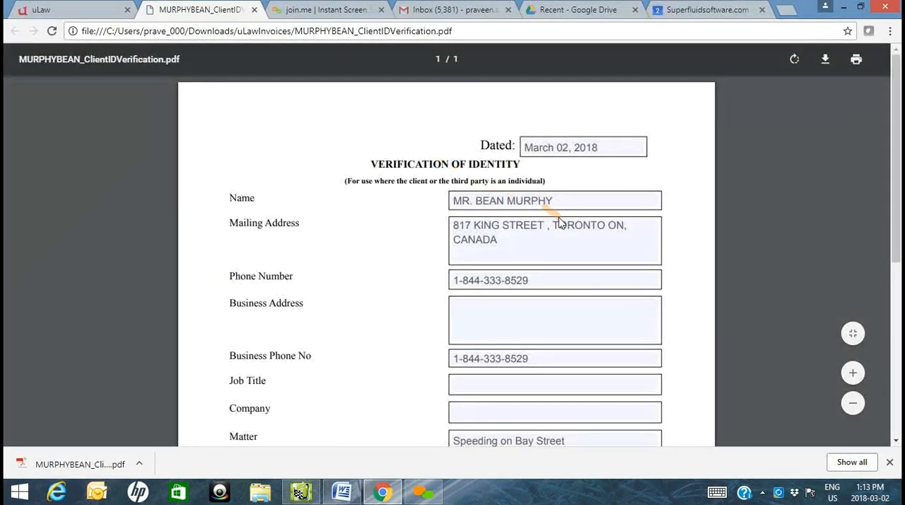
scroll(572, 203, "down", 1)
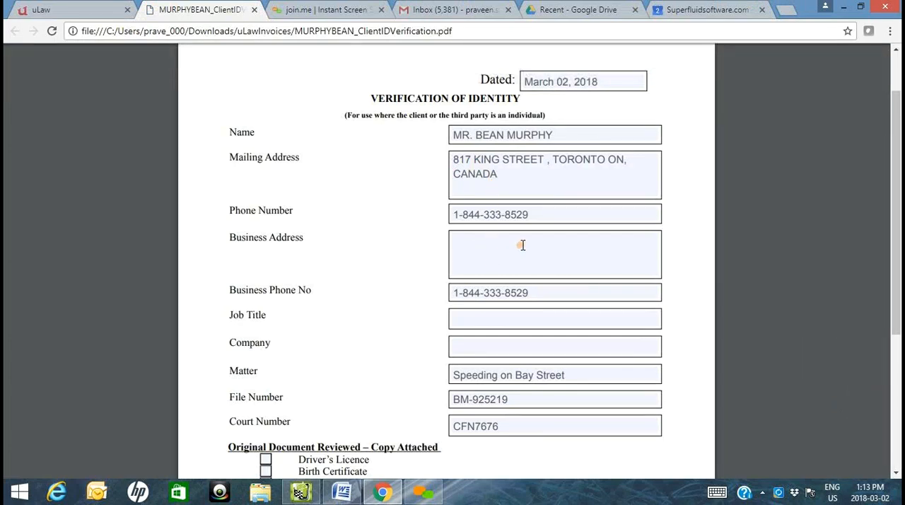
scroll(523, 245, "down", 1)
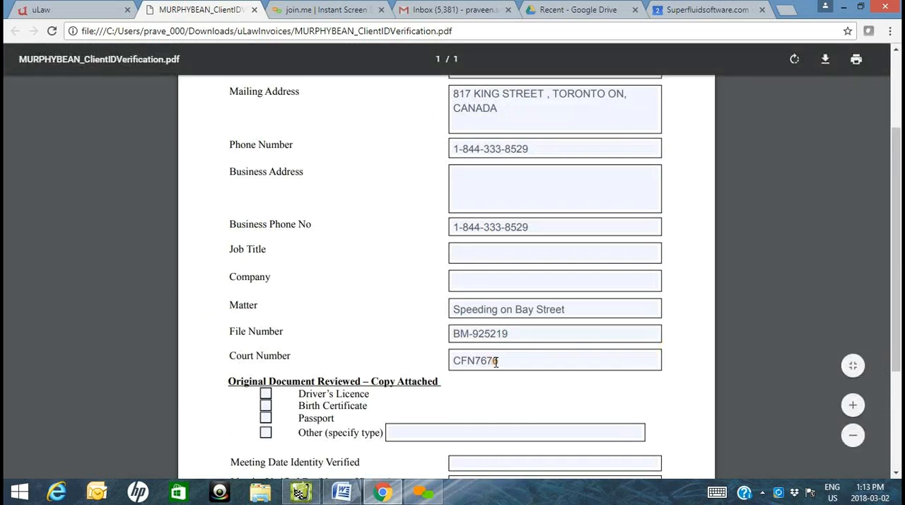
scroll(479, 344, "up", 1)
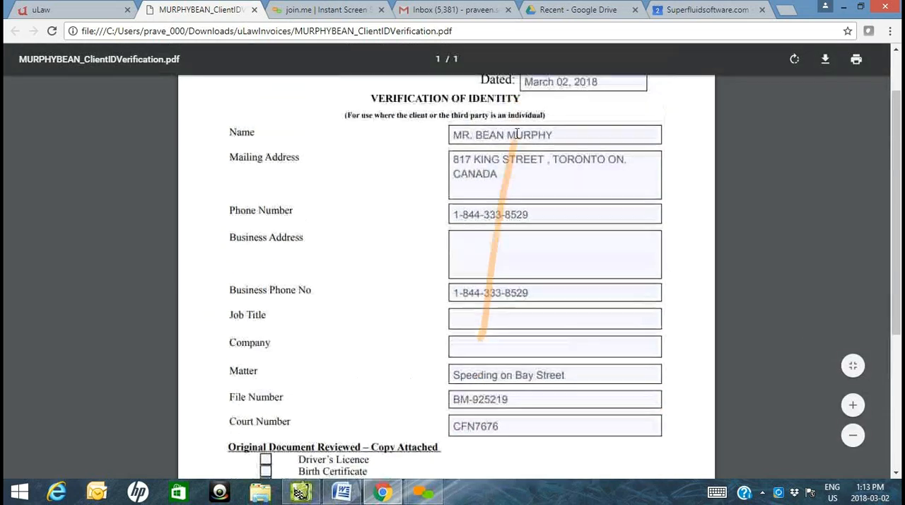
- Split the client's mailing address into separate lines for street, city, province and country, writing the province name in full
left_click(555, 159)
key("Return")
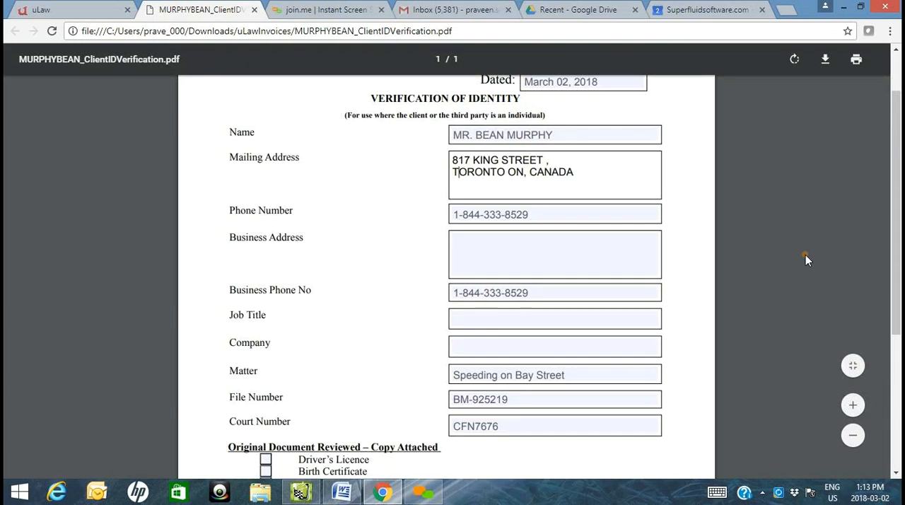
key("BackSpace")
type(",")
key("Return")
type("TARI")
key("Delete")
type("O")
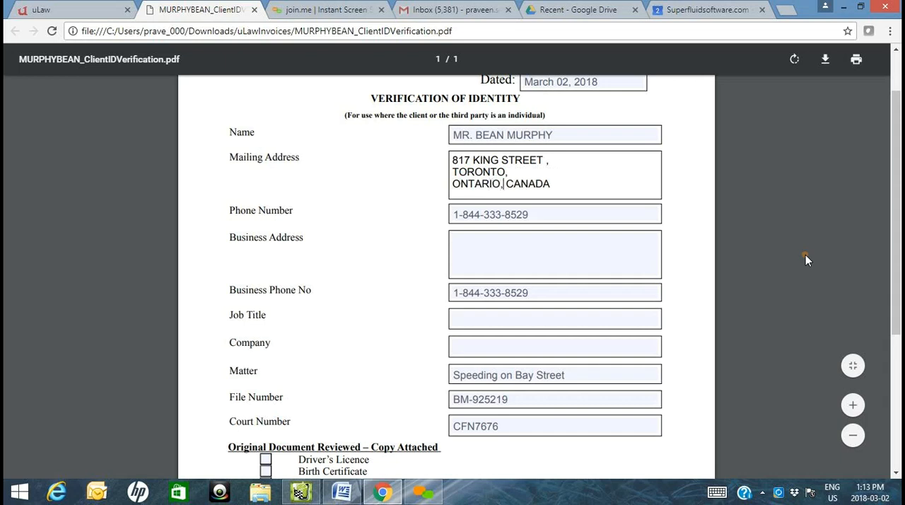
key("Return")
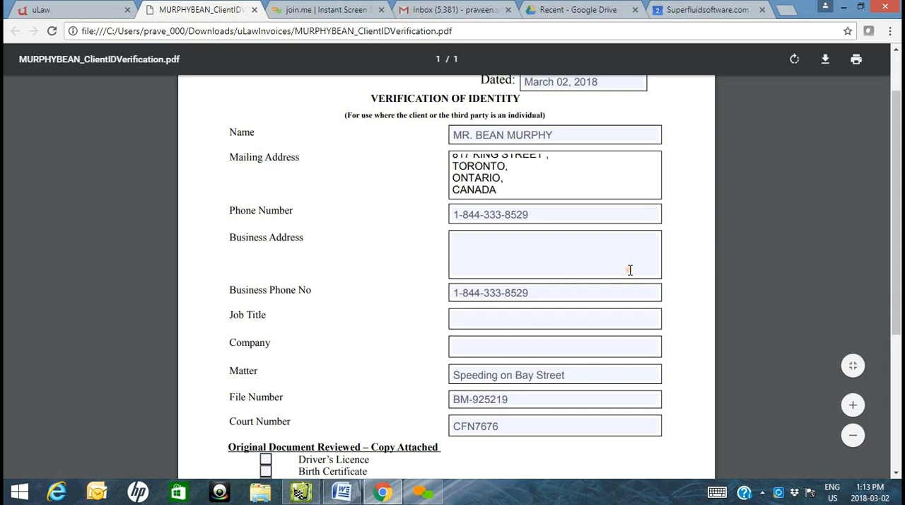
- Mark Driver's Licence as the original document reviewed in the identity verification form
scroll(356, 375, "down", 3)
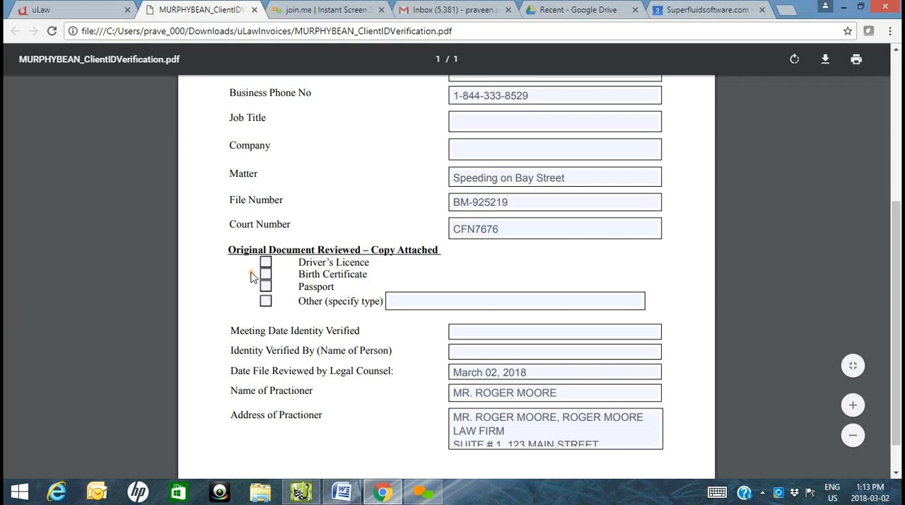
scroll(545, 410, "down", 1)
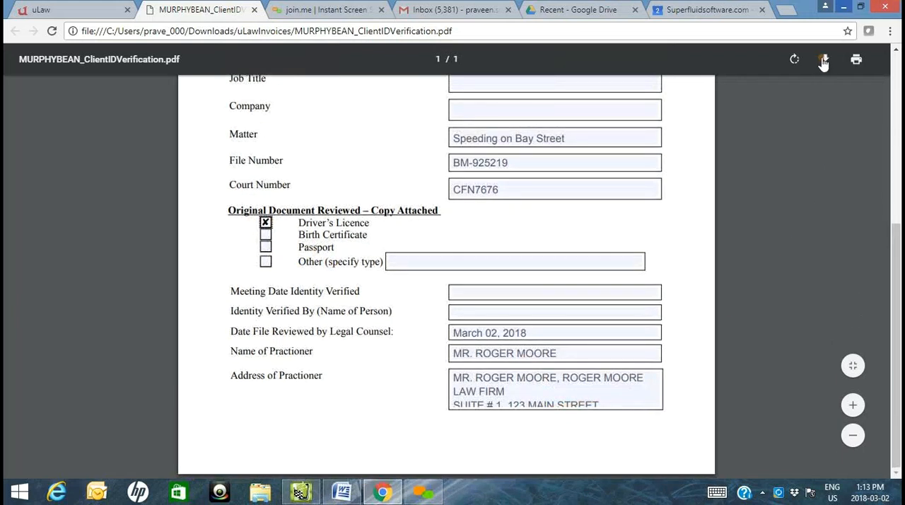
- Switch to Google Drive and open the BM-925219 folder inside Matter in the ulawPractice folder
left_click(108, 7)
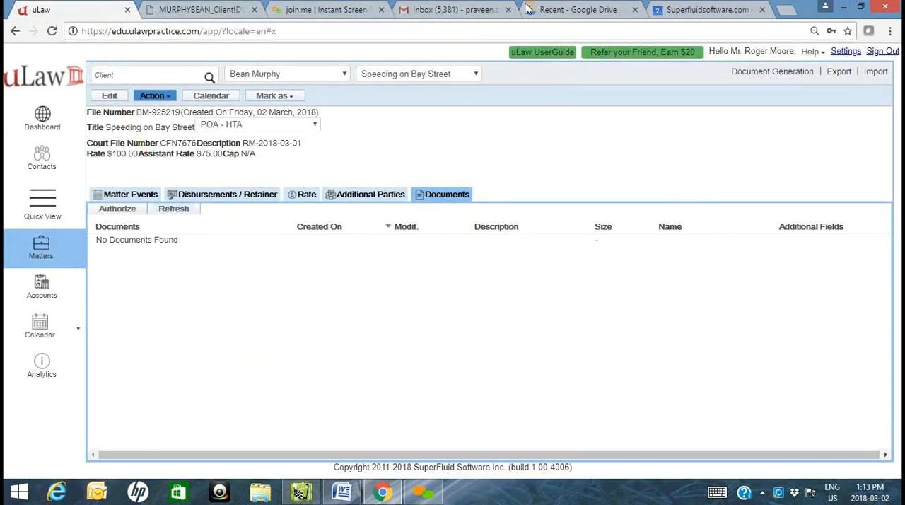
left_click(584, 9)
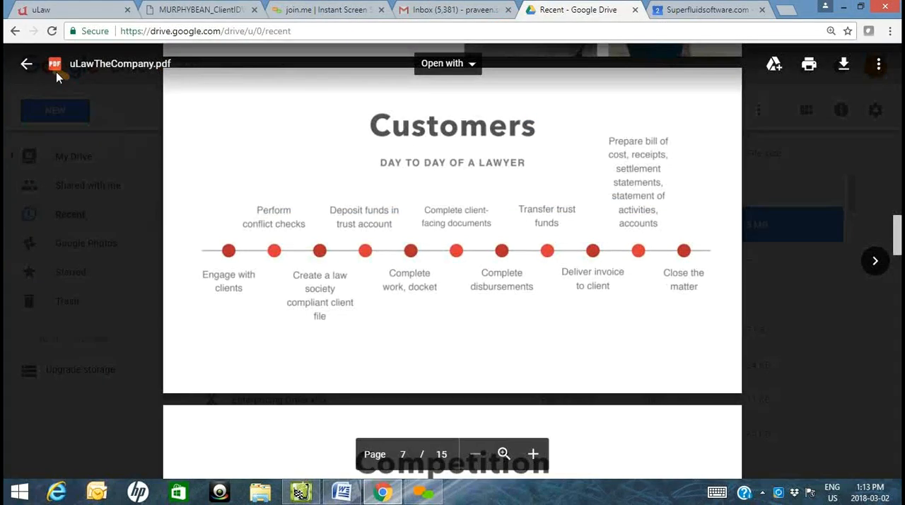
left_click(27, 63)
left_click(32, 158)
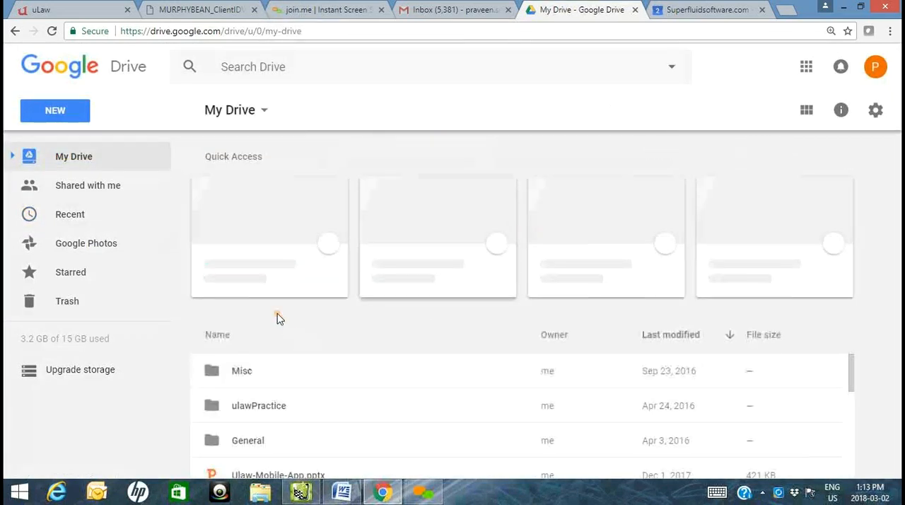
left_click(272, 404)
double_click(271, 404)
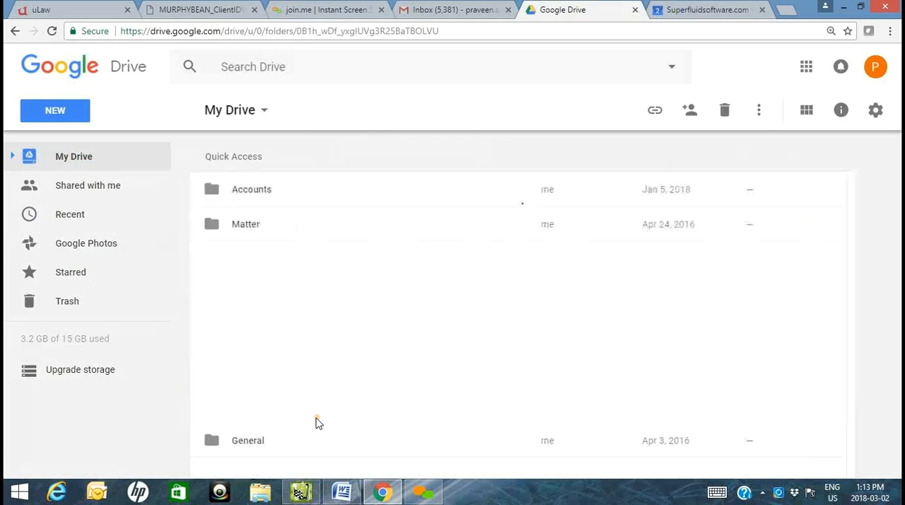
double_click(254, 228)
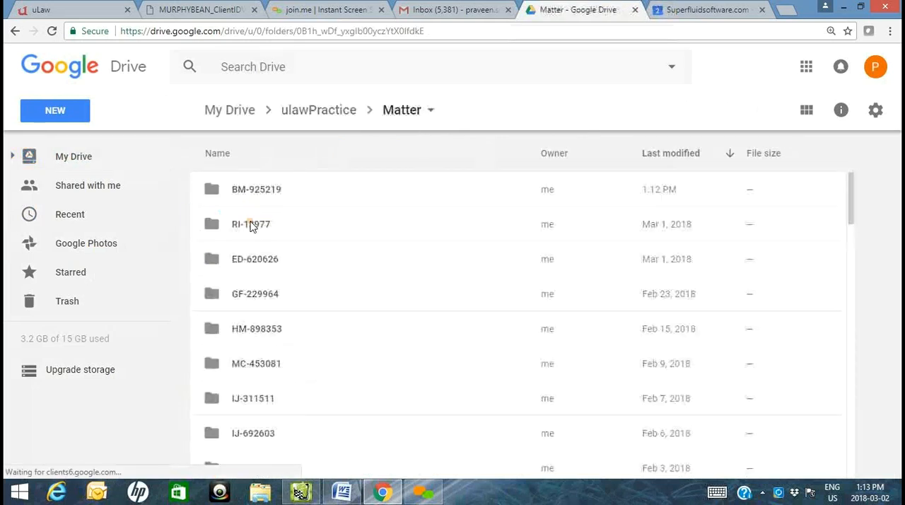
double_click(254, 194)
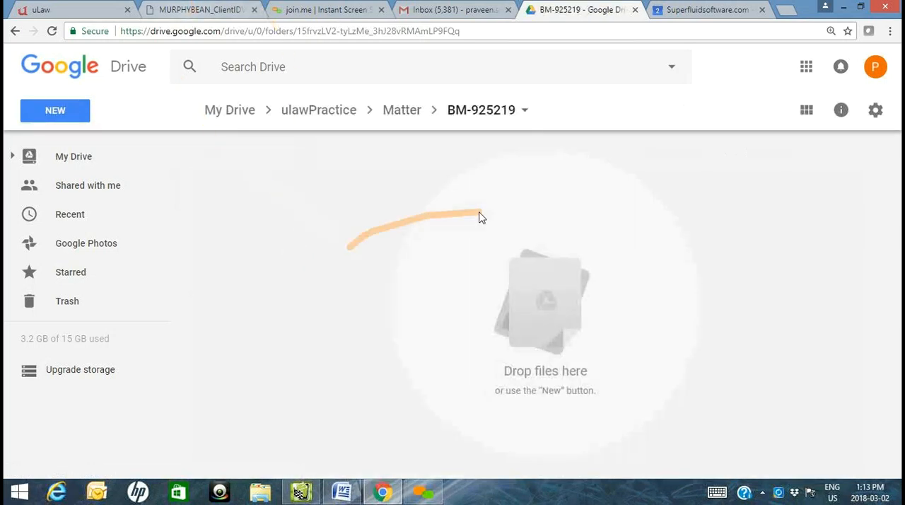
- Save the edited client ID verification PDF to the Desktop and upload it to the BM-925219 folder in Google Drive
left_click(209, 10)
mouse_move(856, 84)
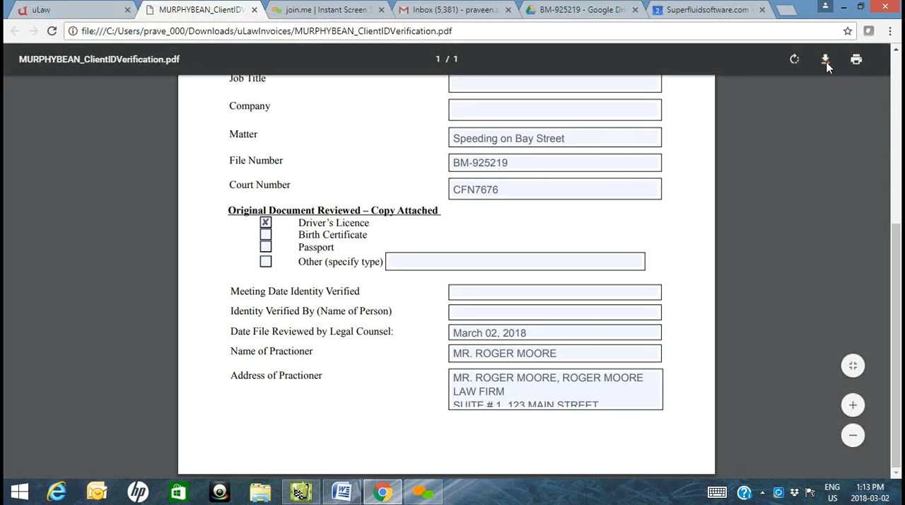
left_click(825, 60)
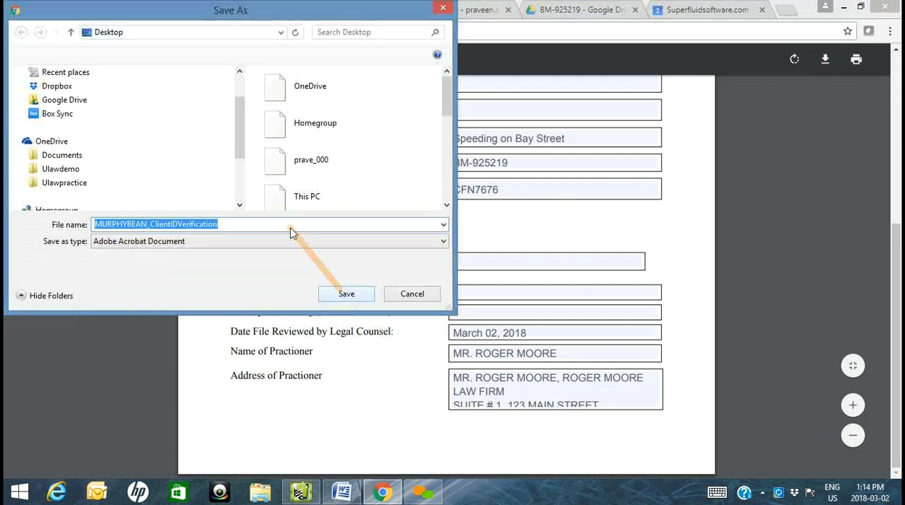
key("Return")
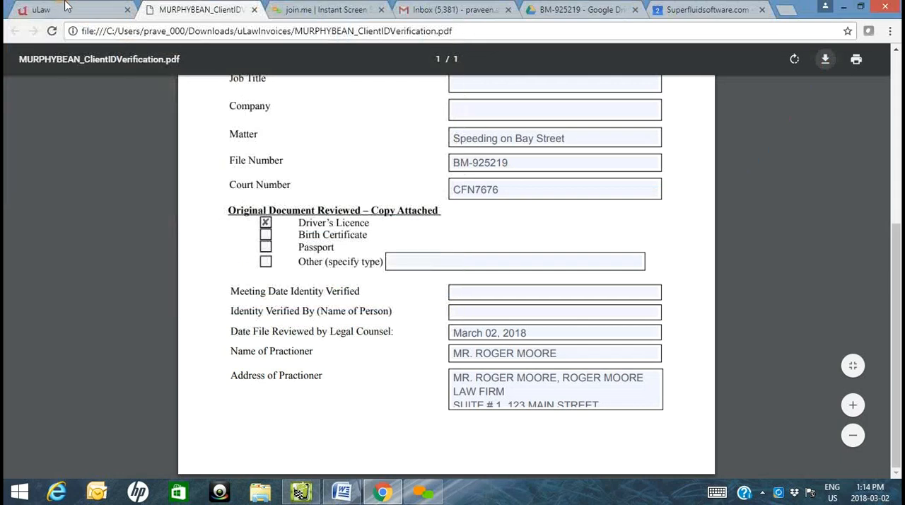
left_click(566, 11)
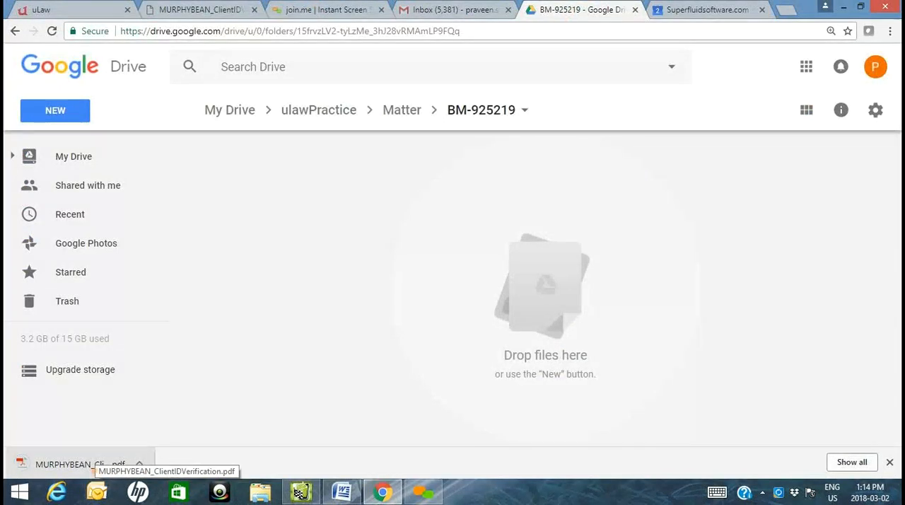
left_click_drag(65, 474, 444, 122)
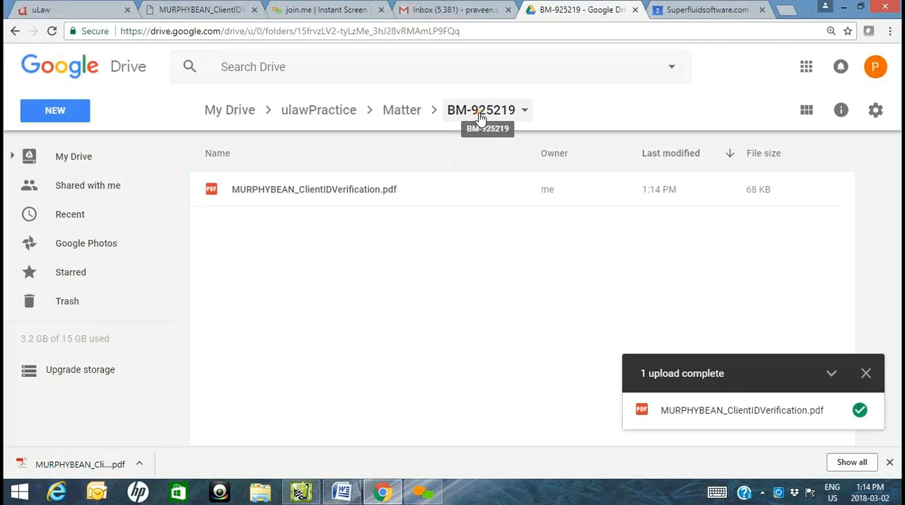
- Switch to uLaw and check in the matter profile settings that Google Drive is selected for Matter Documents
left_click(99, 10)
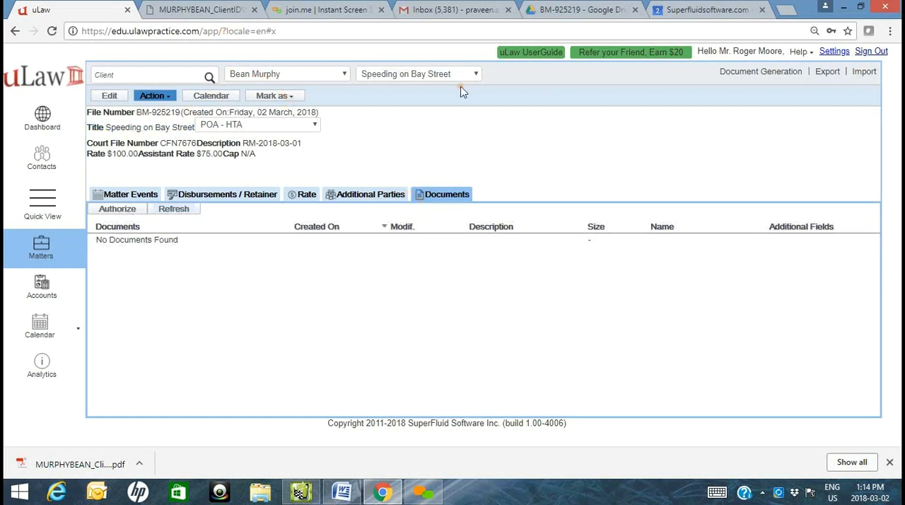
left_click(835, 51)
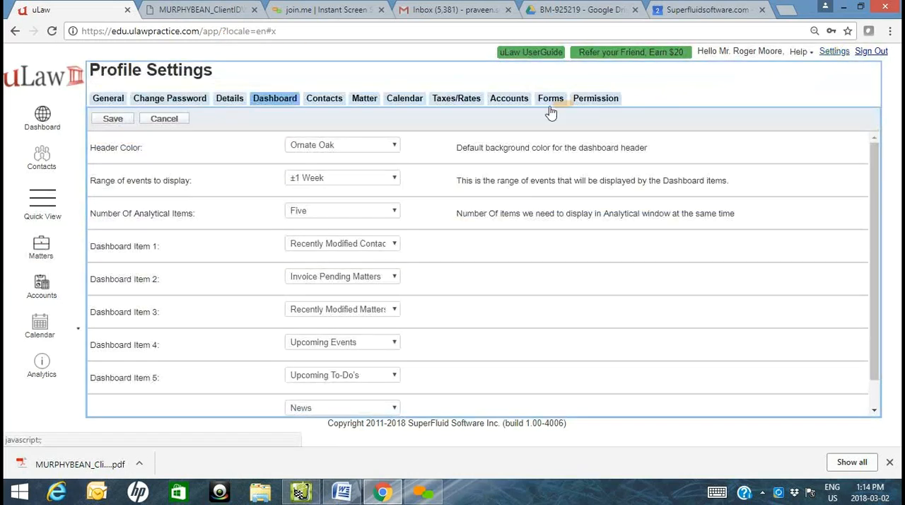
left_click(364, 101)
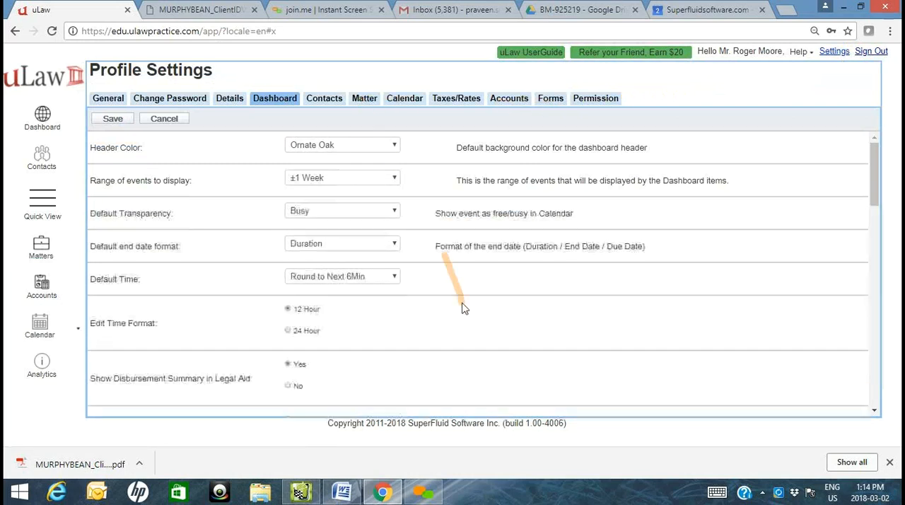
scroll(464, 308, "down", 10)
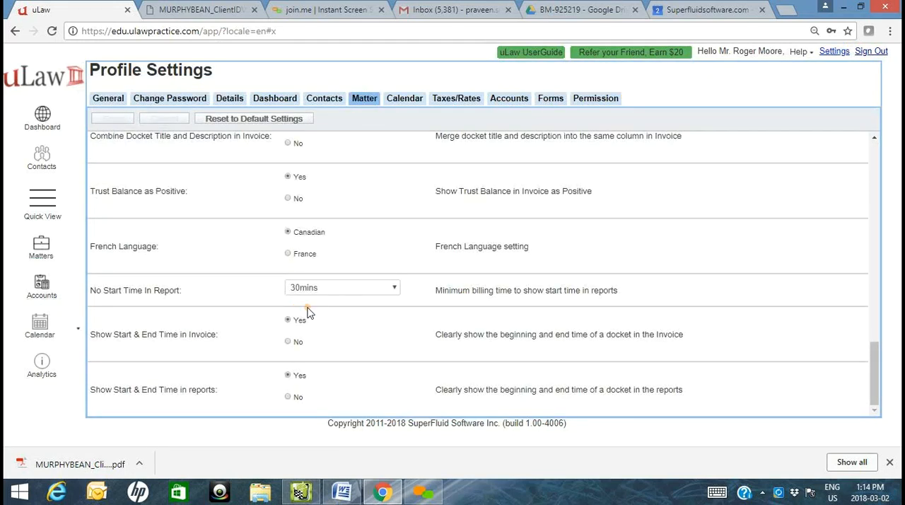
scroll(307, 313, "up", 3)
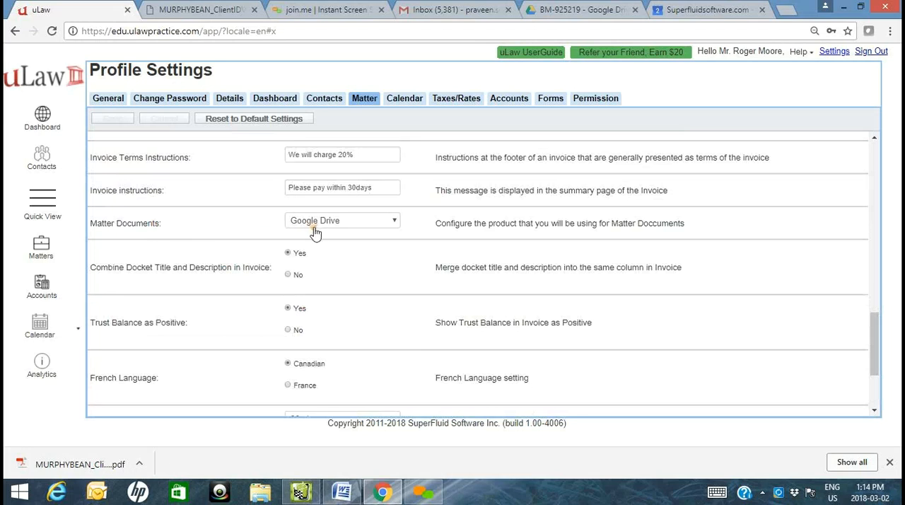
left_click(316, 230)
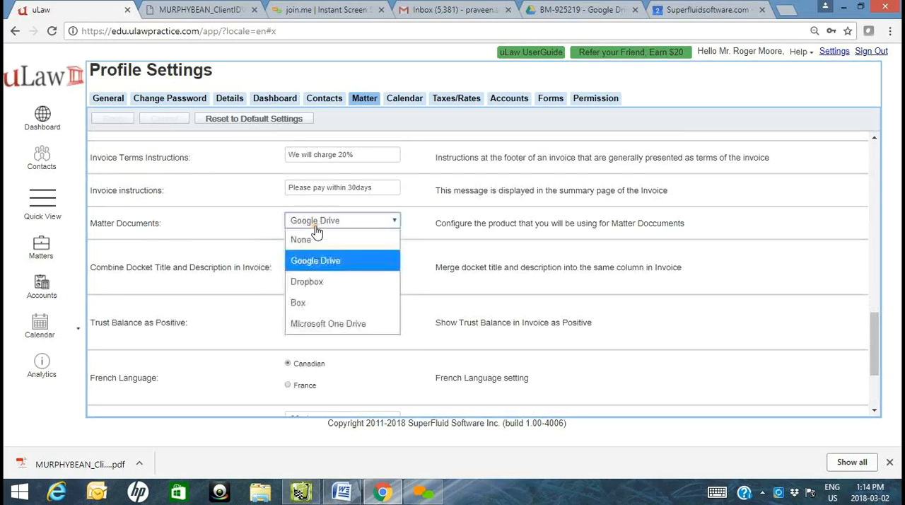
left_click(337, 264)
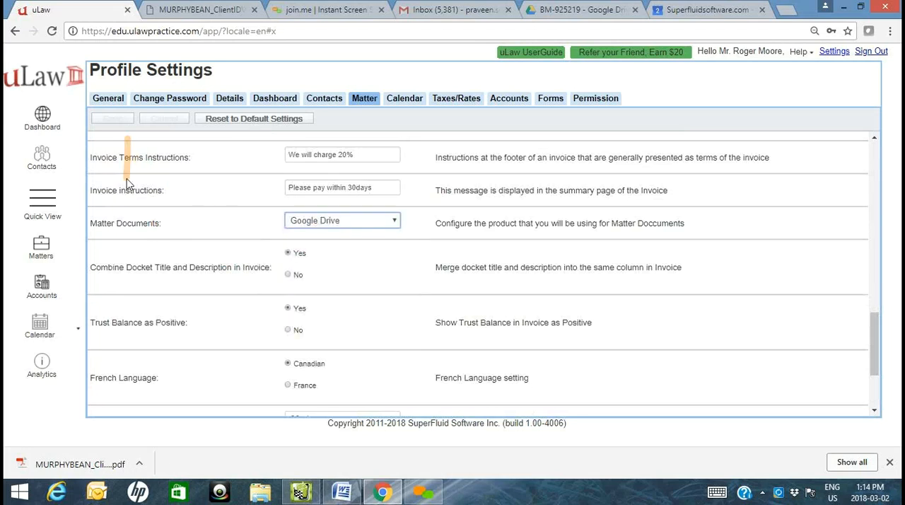
- Return to the matter's documents and view the uploaded client ID verification PDF, closing it after review
left_click(40, 262)
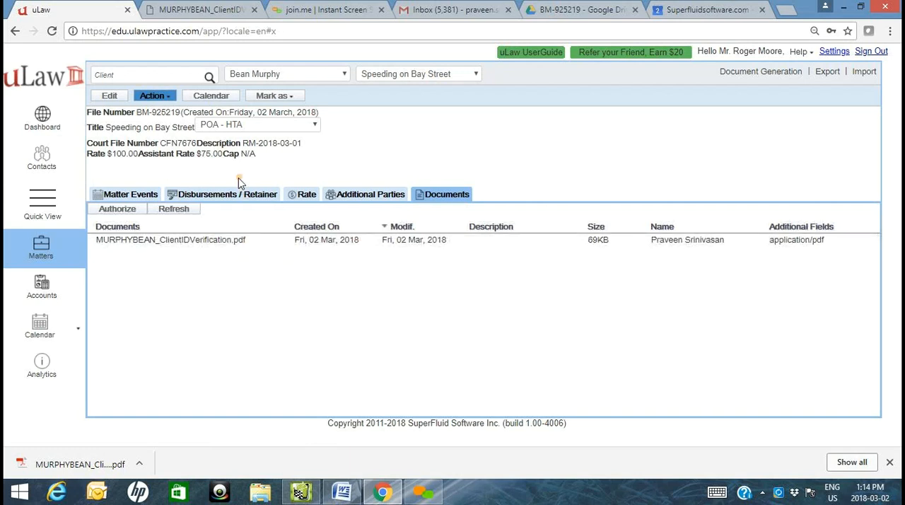
left_click(574, 10)
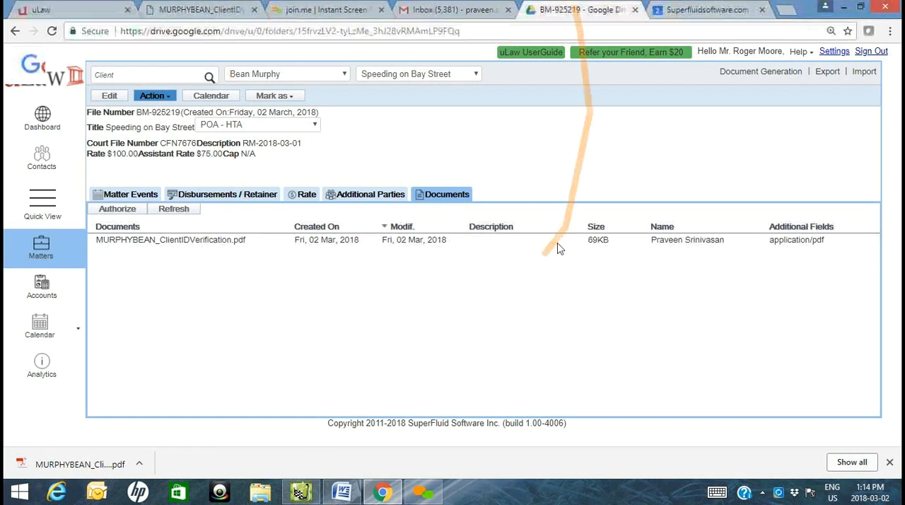
left_click(97, 6)
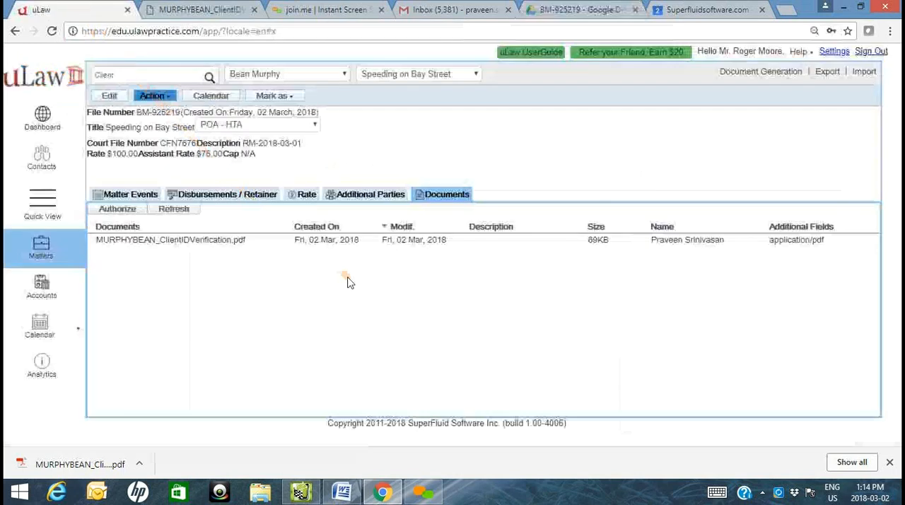
left_click(218, 241)
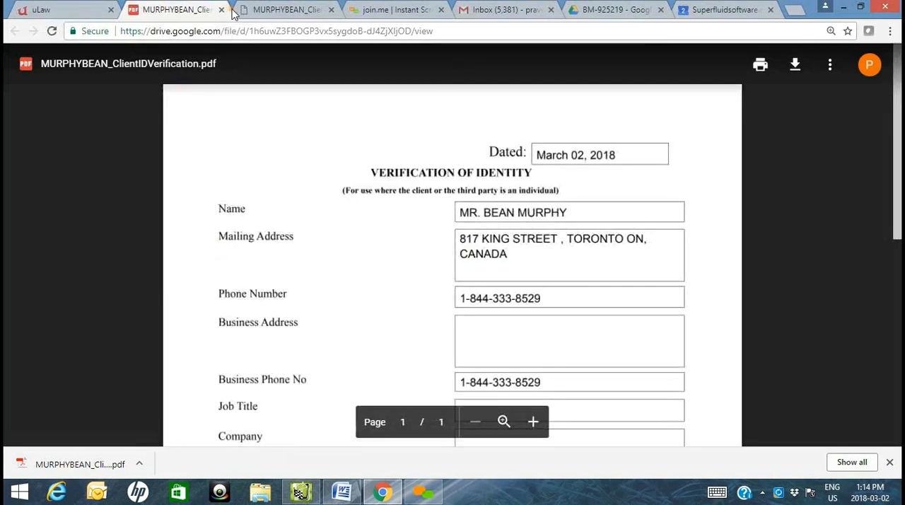
left_click(221, 10)
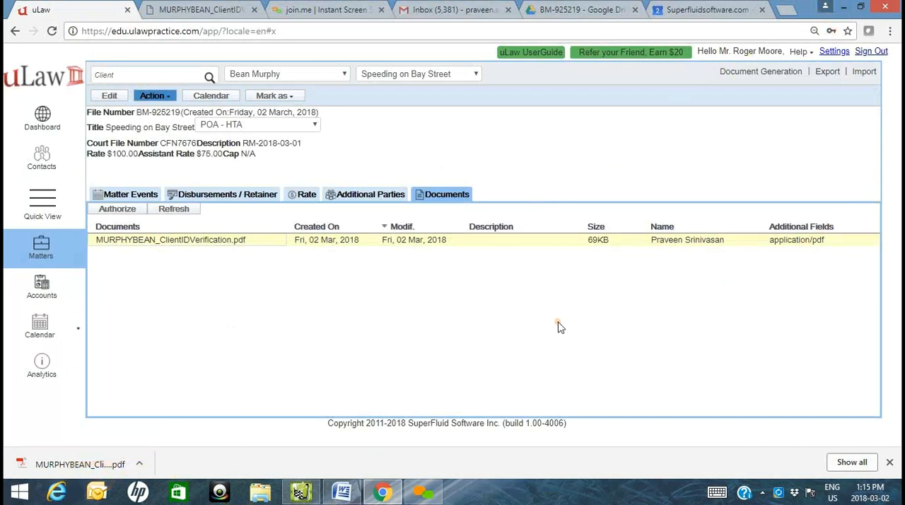
- Upload the client's driver's licence image from the desktop to the BM-925219 folder in Google Drive
left_click(860, 7)
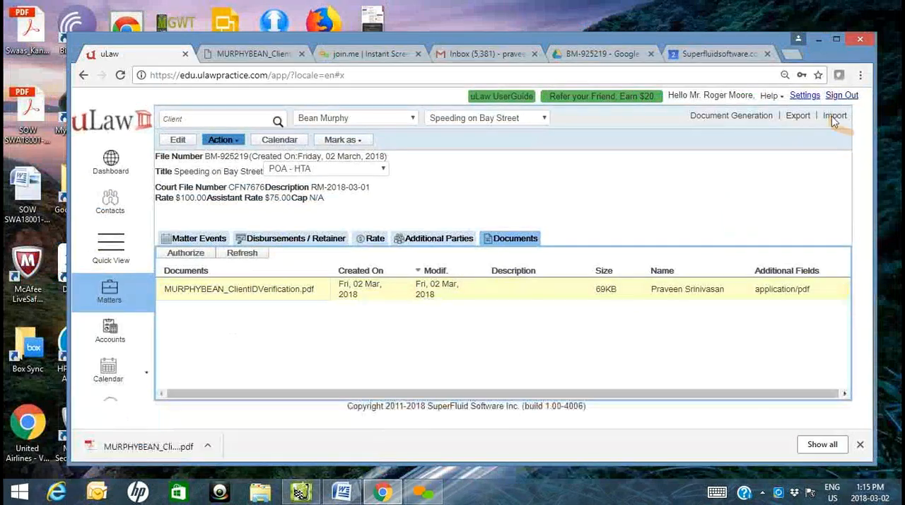
left_click(819, 39)
left_click_drag(355, 469, 407, 221)
left_click_drag(225, 44, 434, 317)
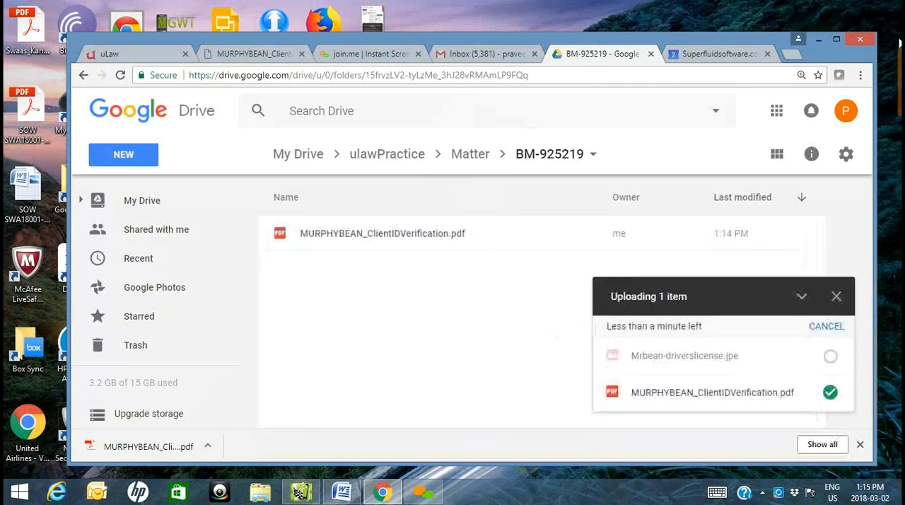
left_click(836, 38)
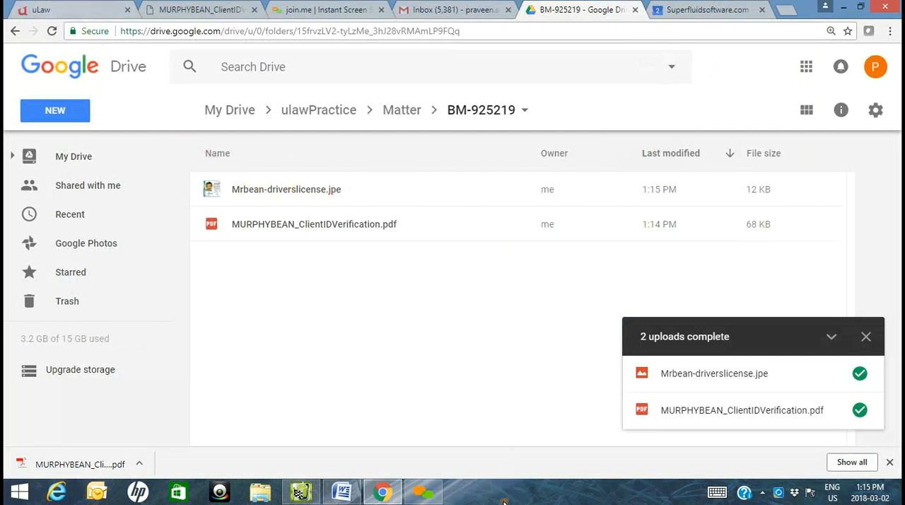
- Refresh the matter's document list in uLaw and view the driver's licence image, closing it after review
left_click(57, 11)
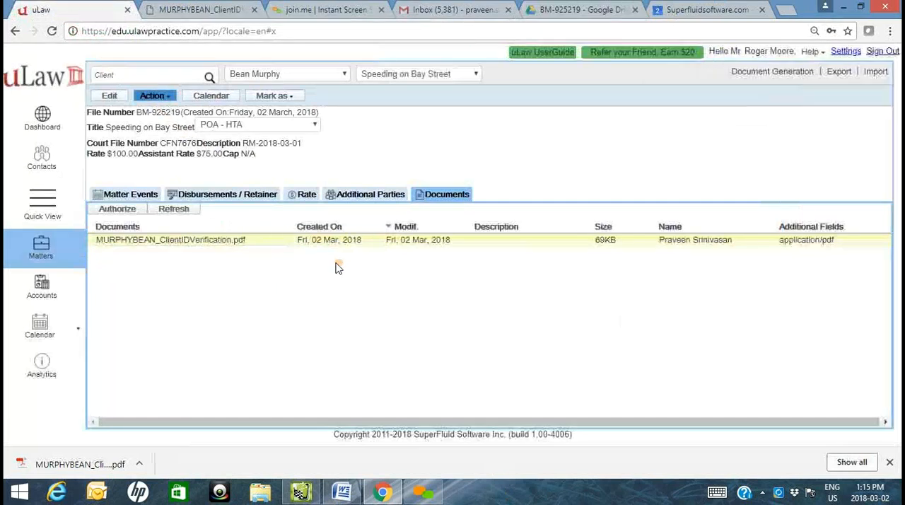
left_click(177, 210)
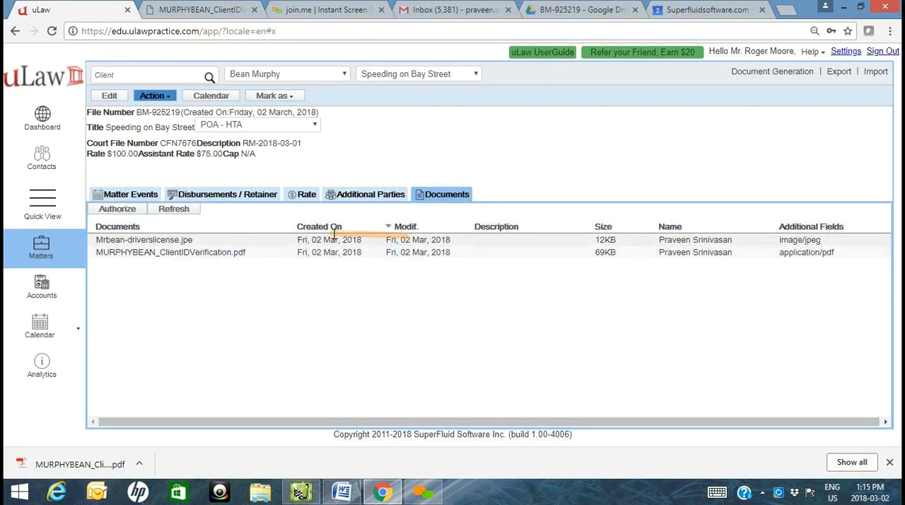
left_click(177, 244)
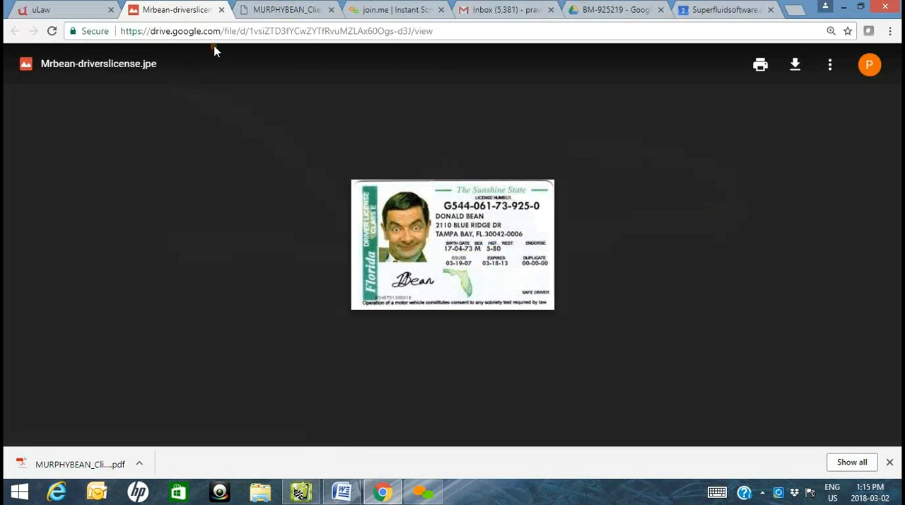
left_click(221, 10)
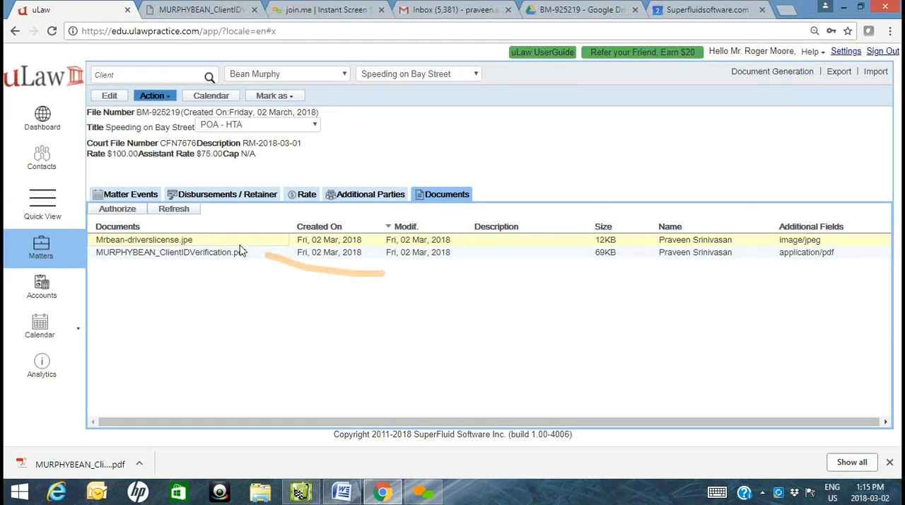
- Generate the Client Intake form from the matter's compliance documents and upload it to the BM-925219 folder in Google Drive
left_click(147, 195)
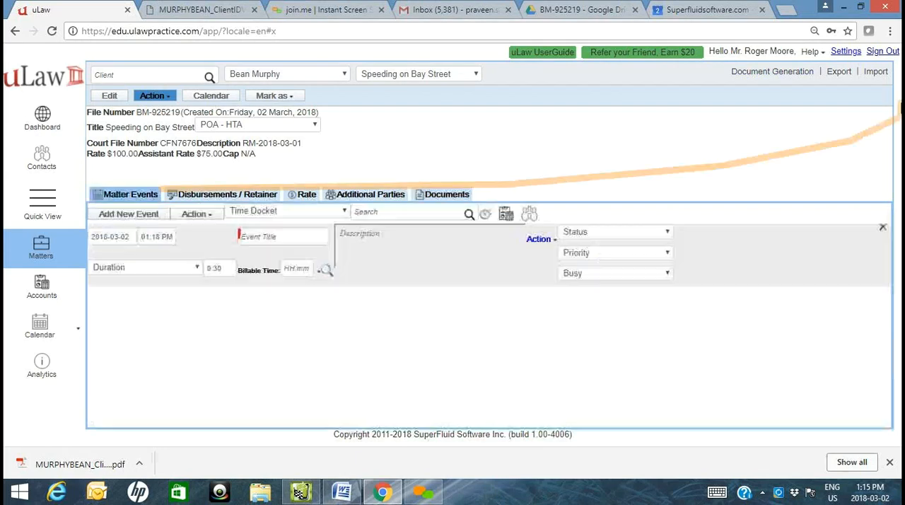
left_click(750, 74)
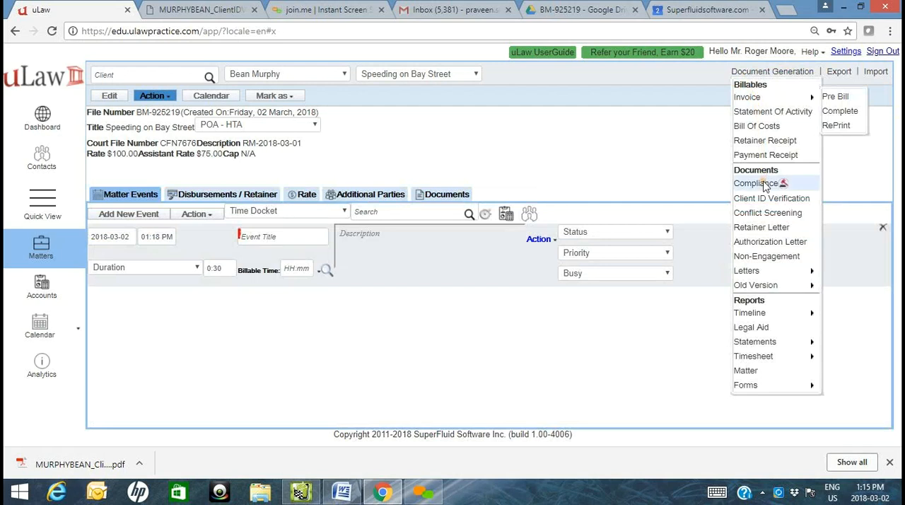
left_click(757, 184)
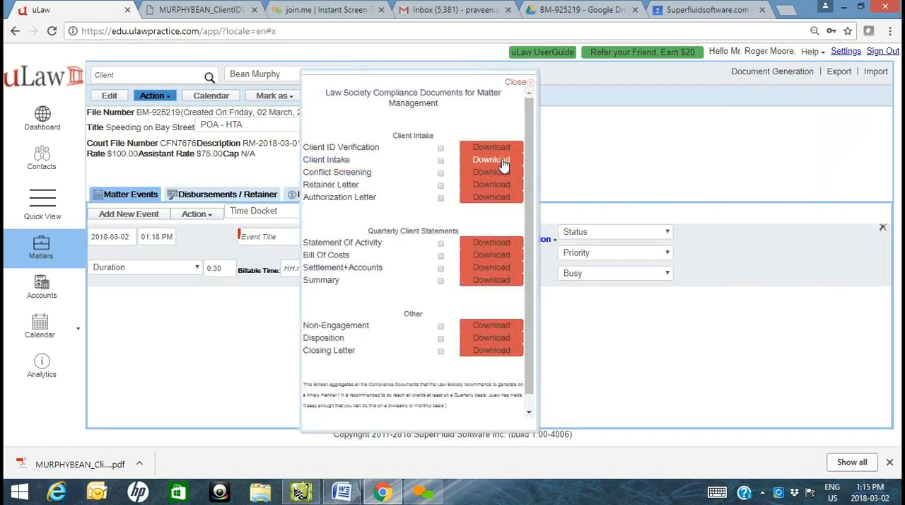
left_click(473, 197)
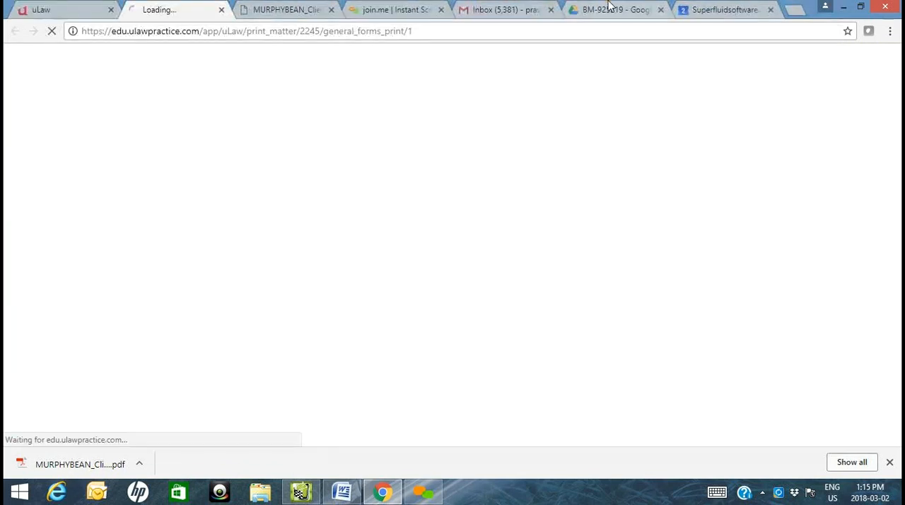
left_click_drag(37, 473, 377, 364)
- Generate the Conflict Screening document dated 2018-03-02, upload it to the BM-925219 folder, and close the compliance documents list in uLaw
left_click(92, 6)
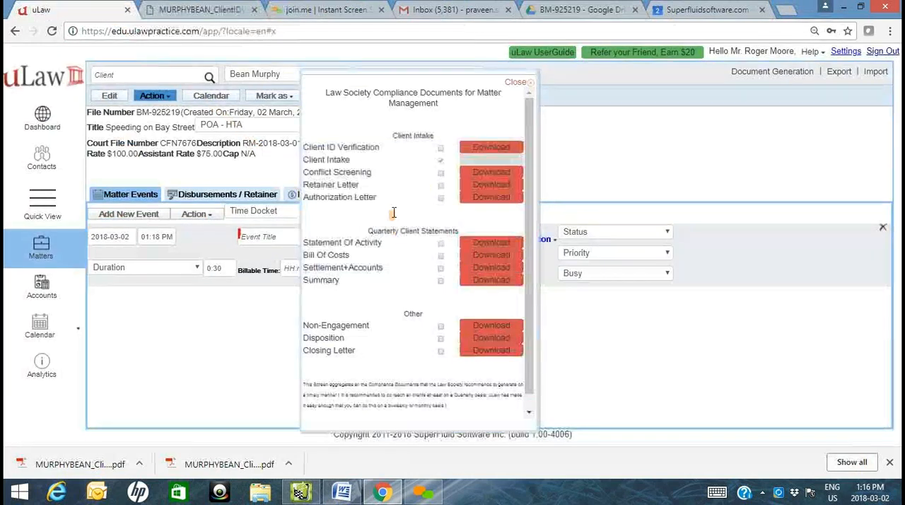
left_click(508, 175)
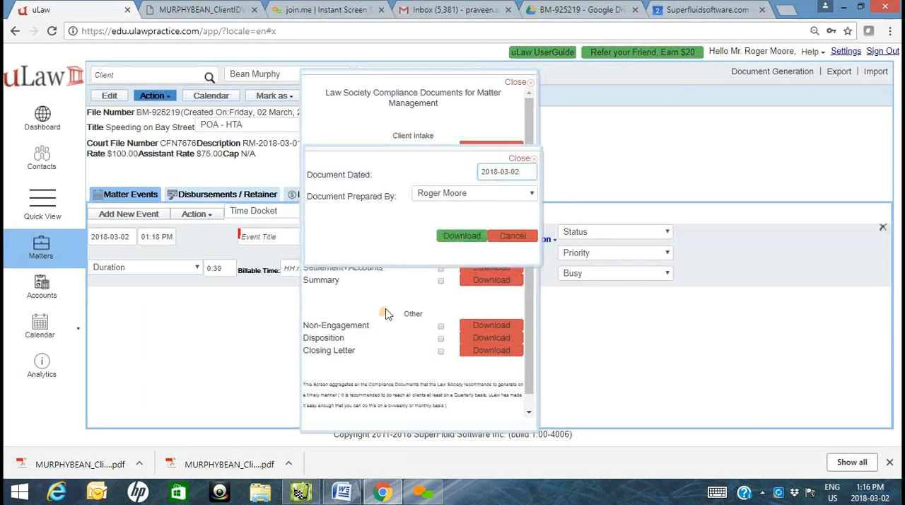
left_click(459, 240)
left_click(619, 13)
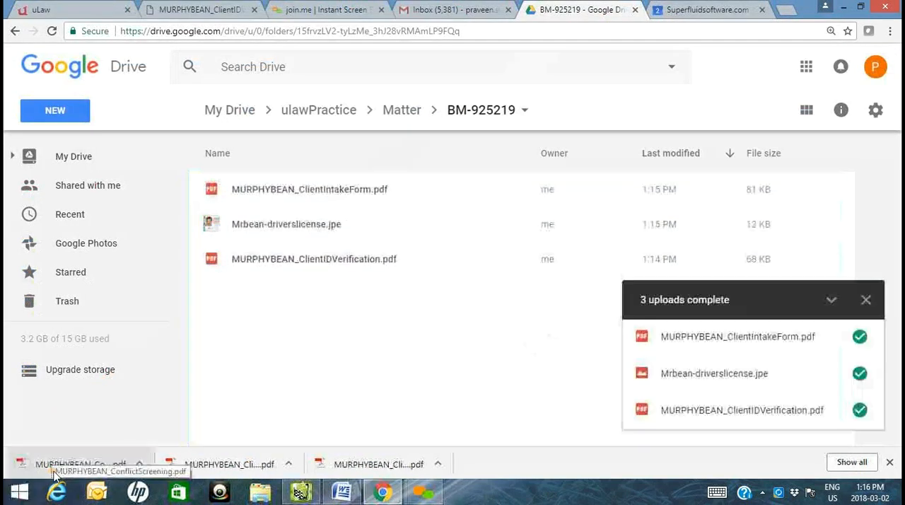
left_click_drag(52, 463, 479, 415)
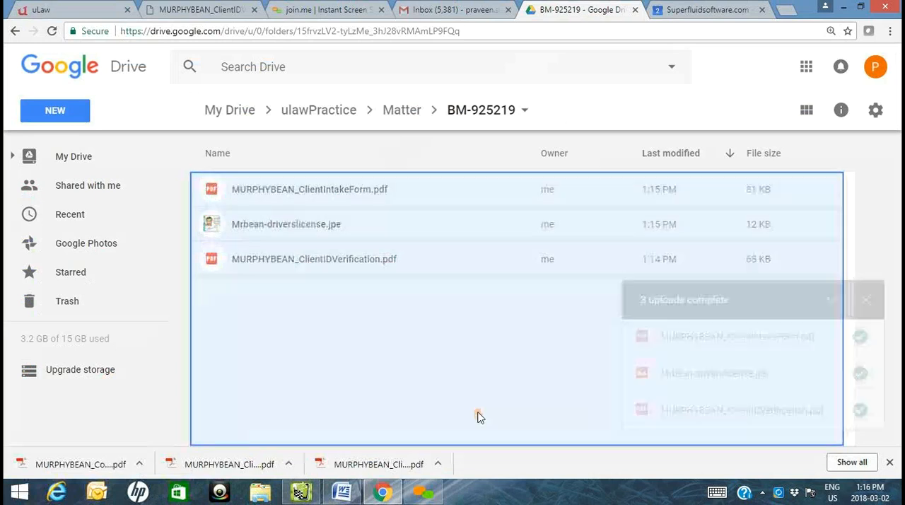
left_click(105, 10)
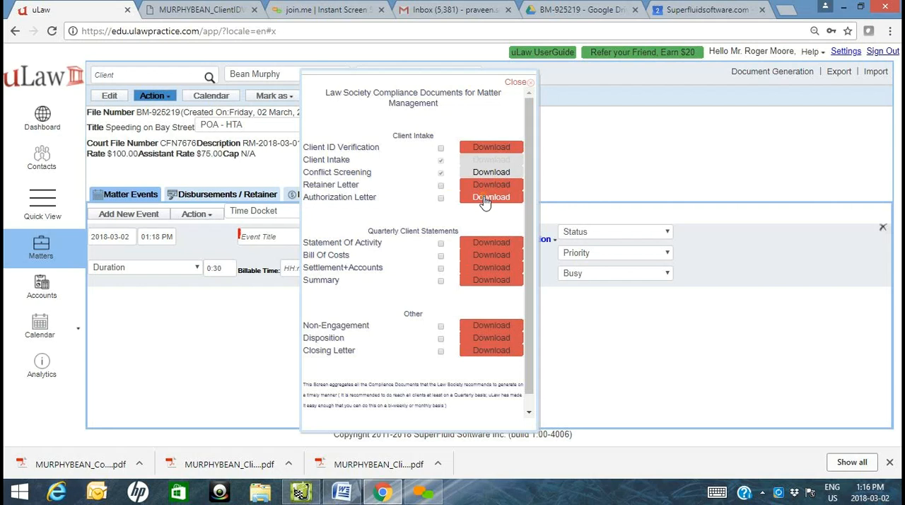
left_click(515, 82)
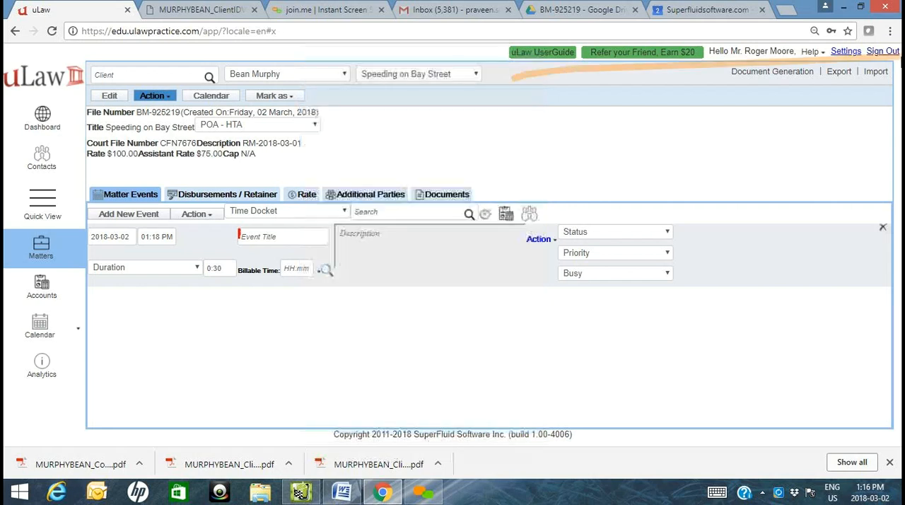
left_click(784, 74)
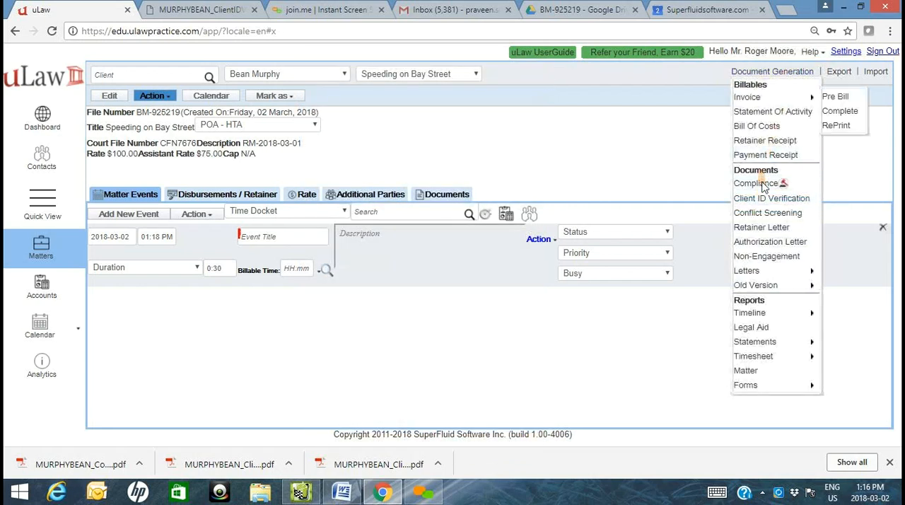
mouse_move(768, 318)
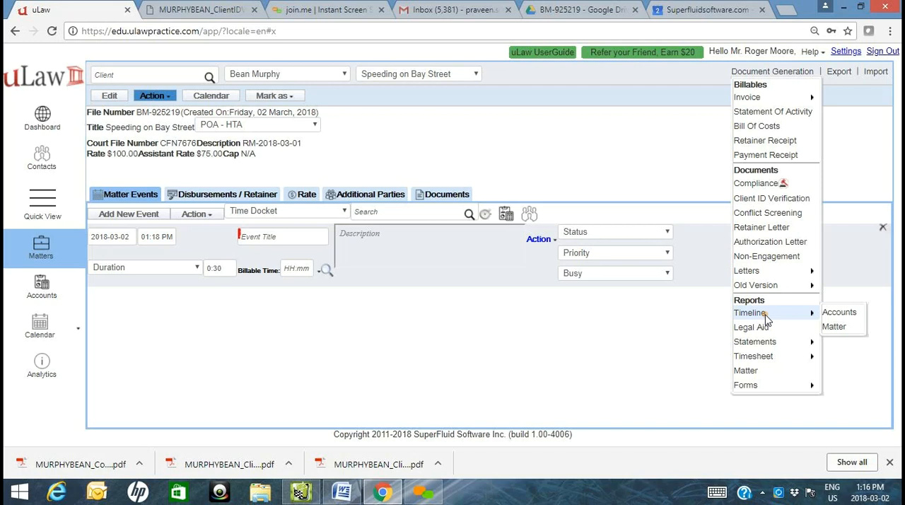
left_click_drag(304, 144, 202, 149)
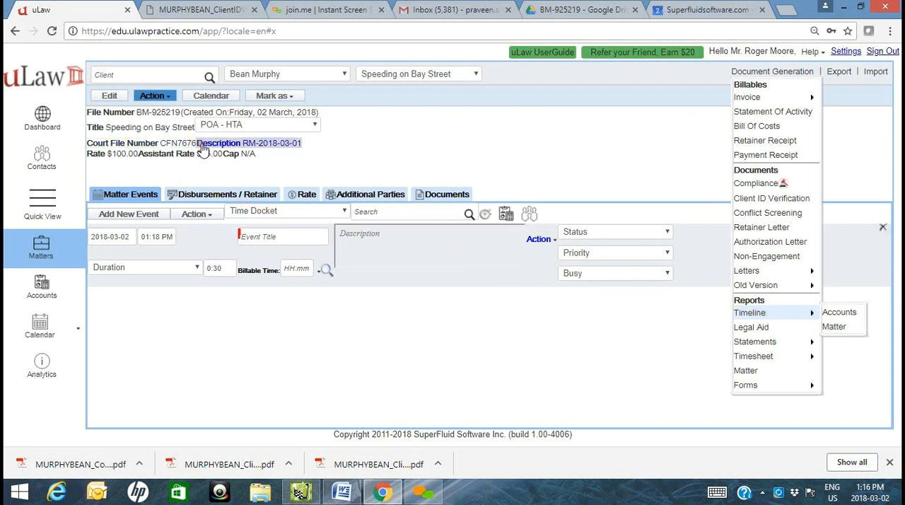
left_click(312, 235)
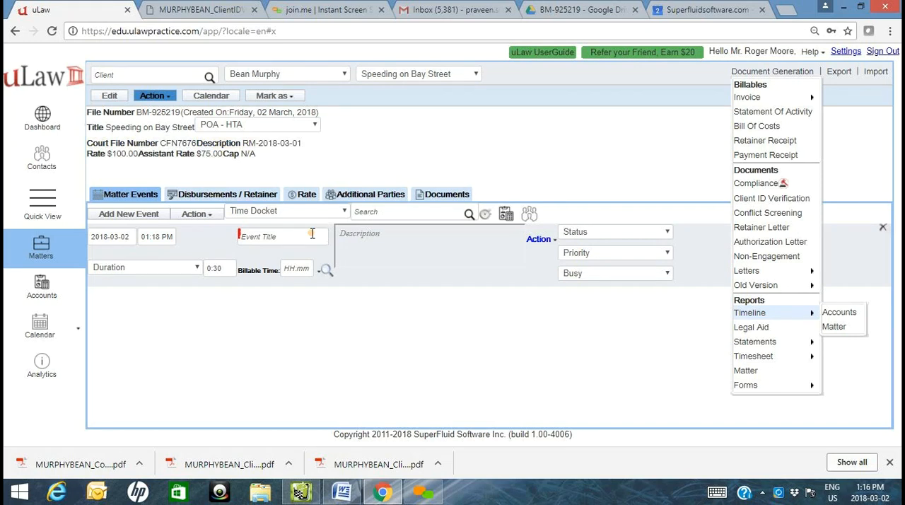
left_click(467, 380)
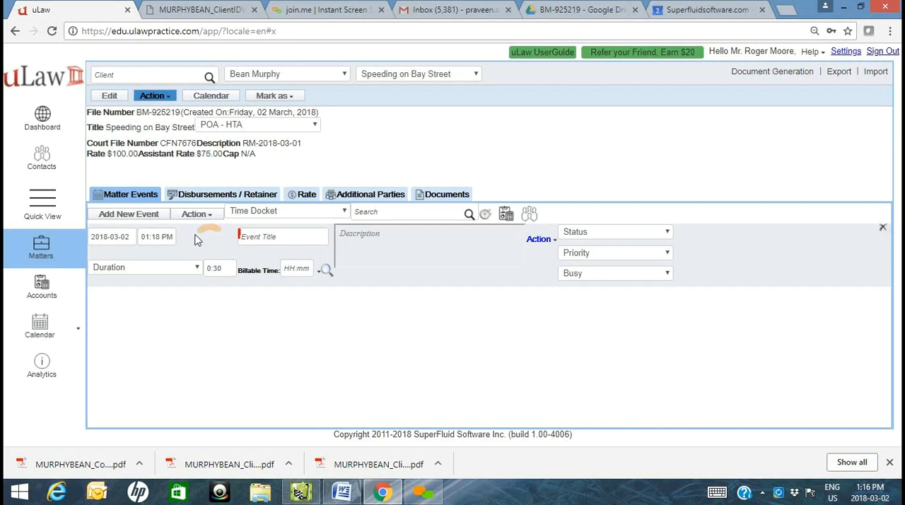
- Date the new time docket event 2018-02-26 and title it "Initial Client interview"
left_click(102, 238)
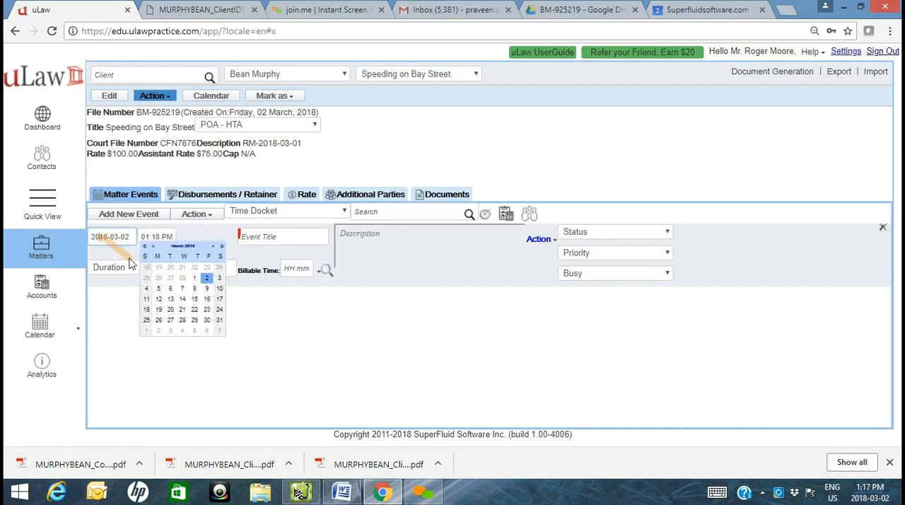
left_click(160, 283)
left_click(316, 236)
type("Initial Client interview")
key("Return")
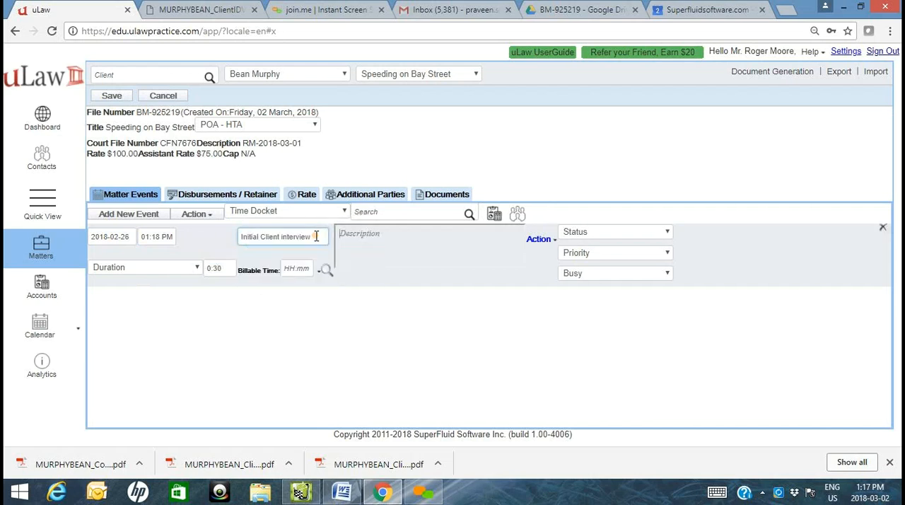
- Give the client interview event the bulleted description "Initial Client Meeting with the client"
left_click(351, 235)
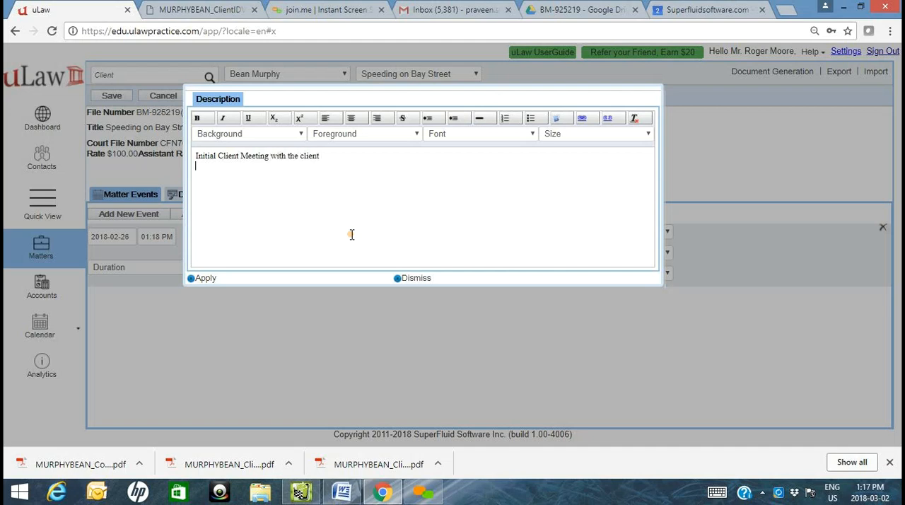
left_click(532, 119)
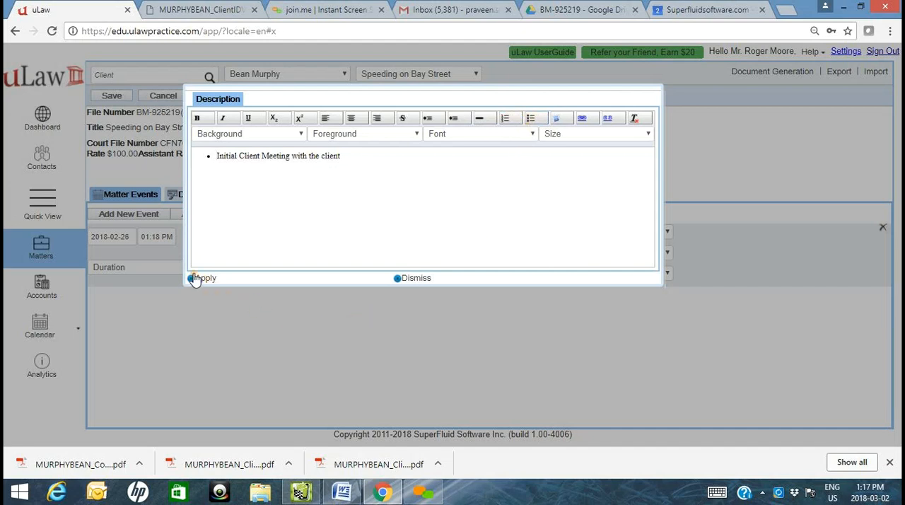
left_click(201, 278)
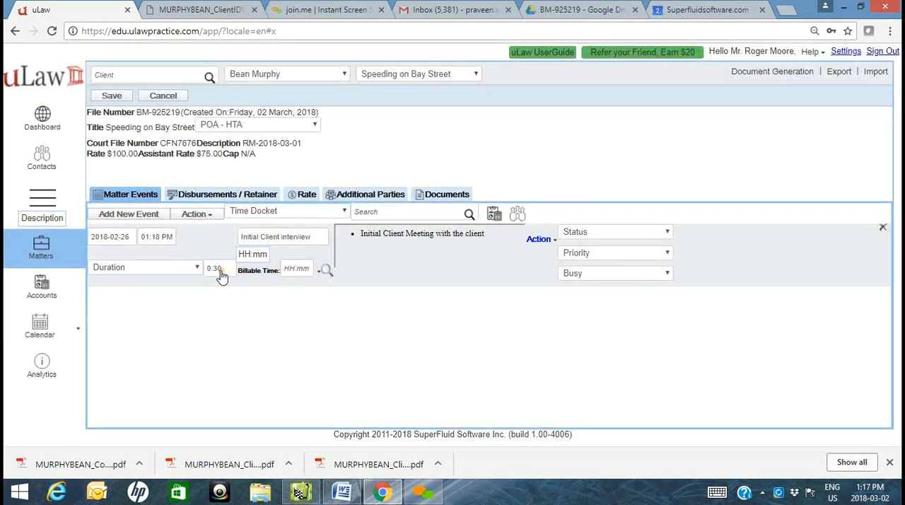
- Set the client interview event's duration to 1:00 and its billable time to 0
left_click(217, 275)
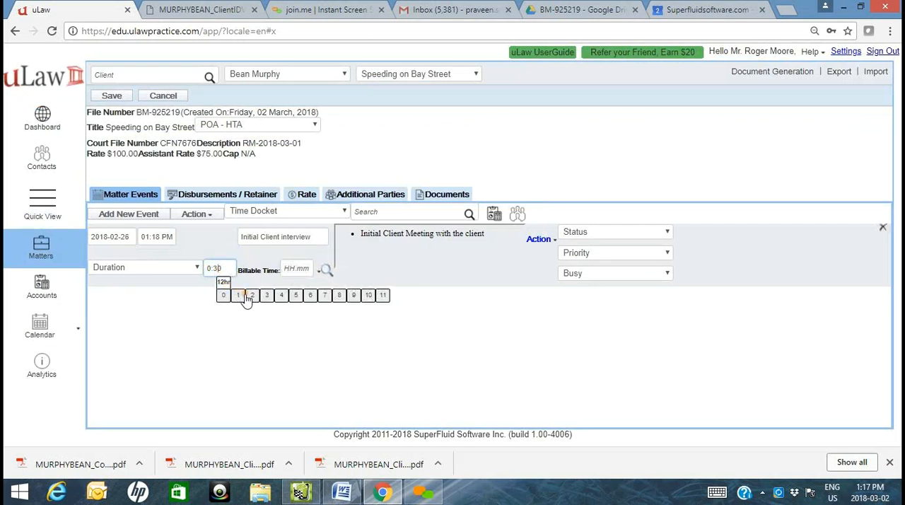
left_click(239, 297)
left_click(238, 308)
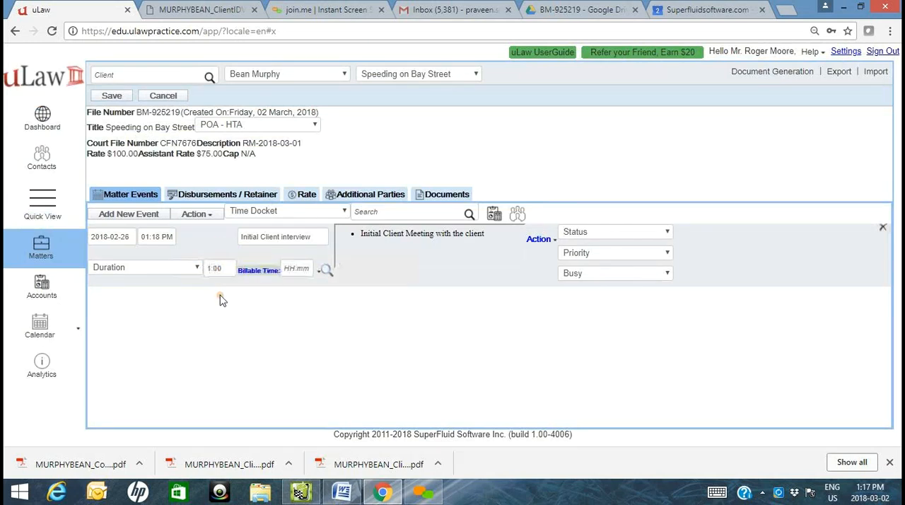
left_click(306, 269)
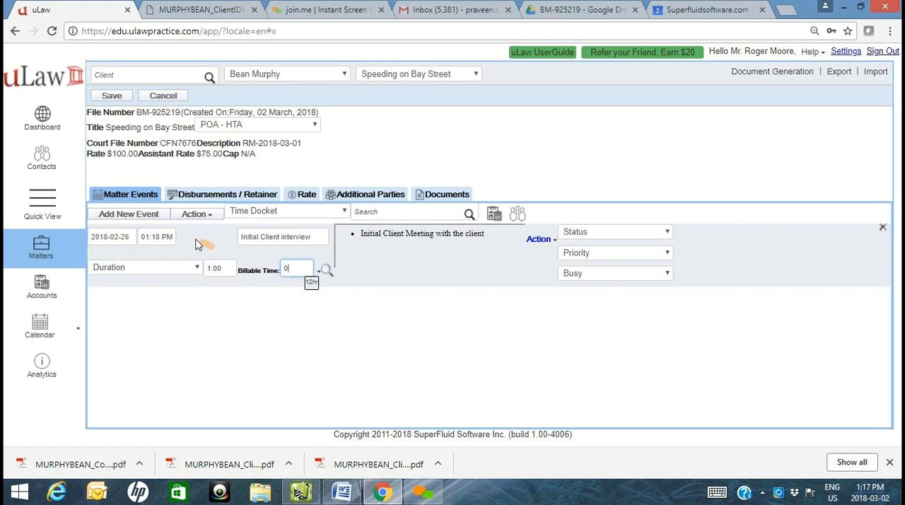
- Add a second event titled "Document drafting" with the bulleted description "Prepared Documents"
left_click(129, 214)
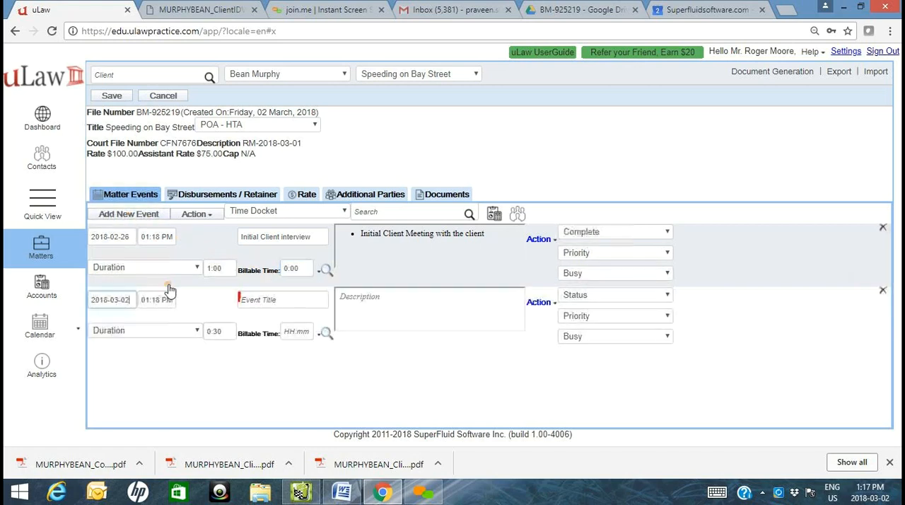
left_click(262, 303)
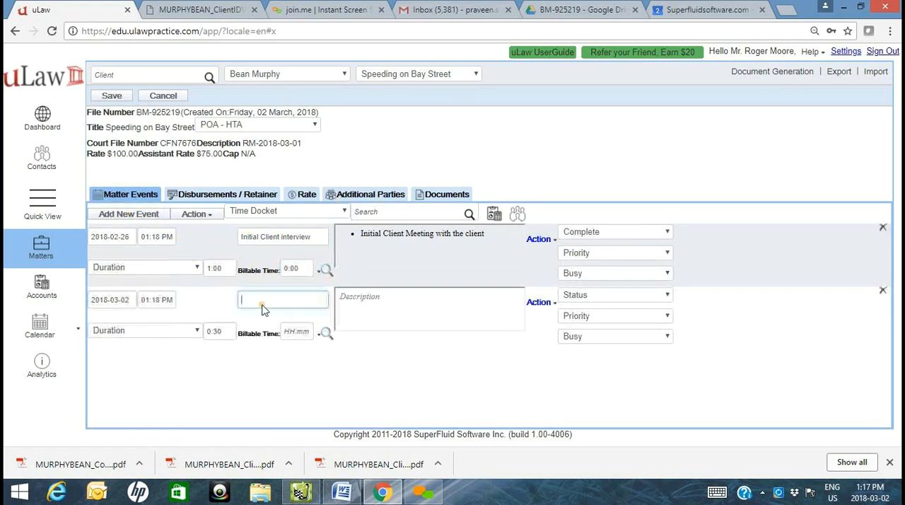
type("Docum")
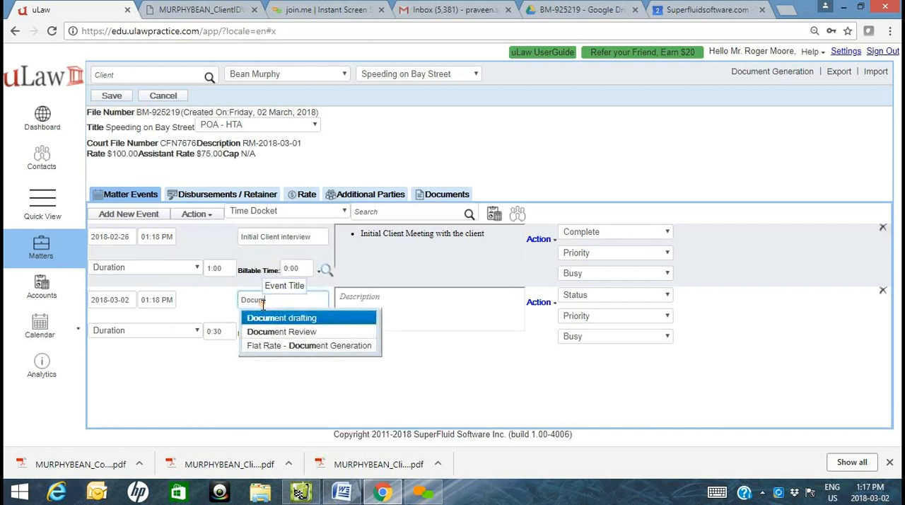
left_click(264, 317)
left_click(430, 311)
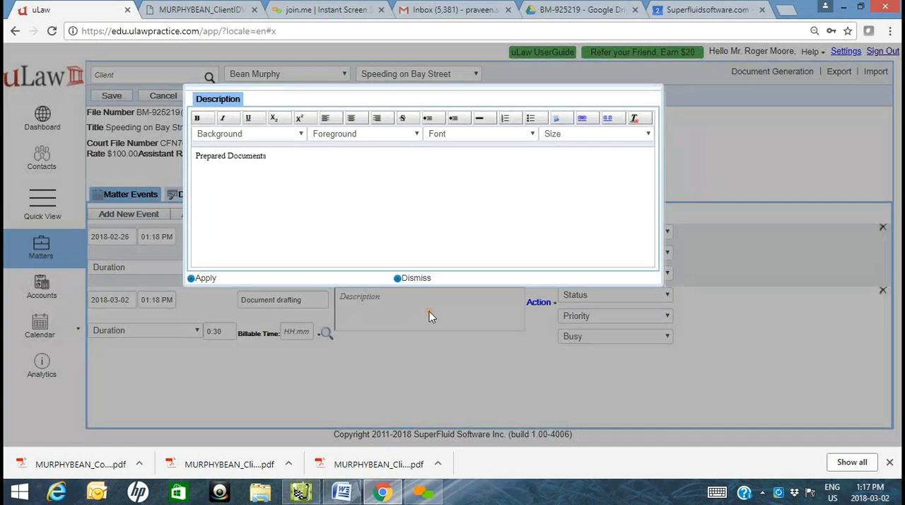
left_click(530, 118)
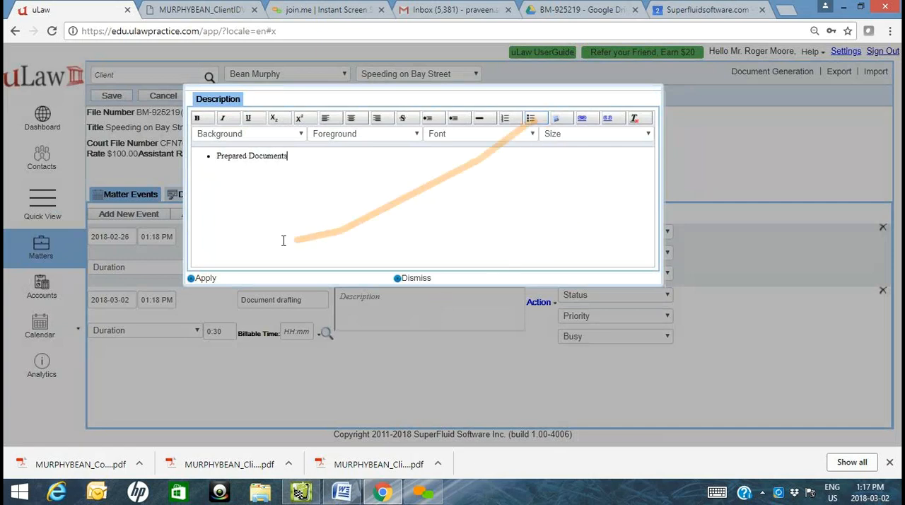
left_click(206, 279)
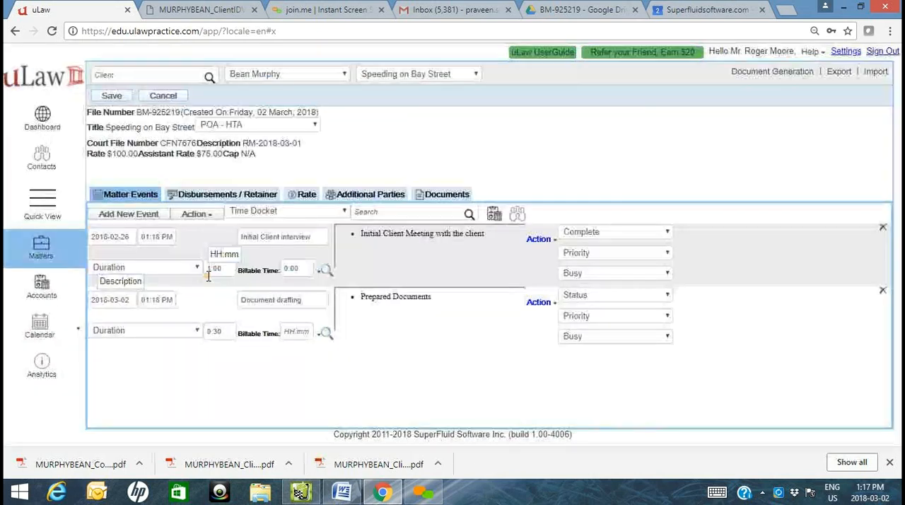
- Switch the document drafting event to Flat Rate billing and enter a rate of 0
left_click(319, 334)
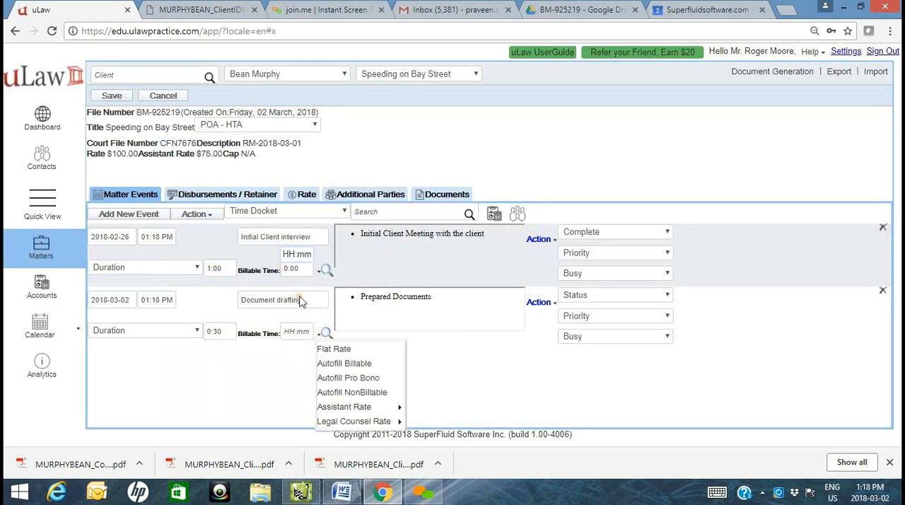
left_click(329, 350)
left_click(328, 333)
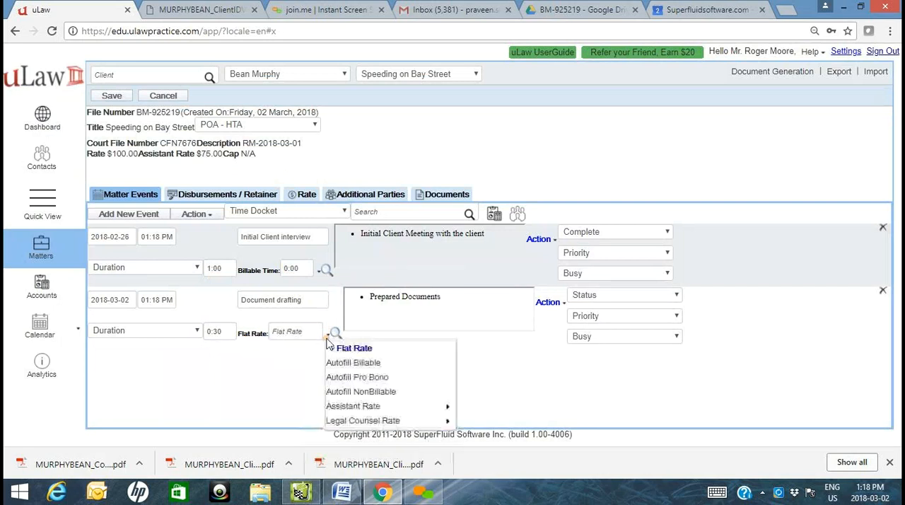
left_click(303, 333)
type("0")
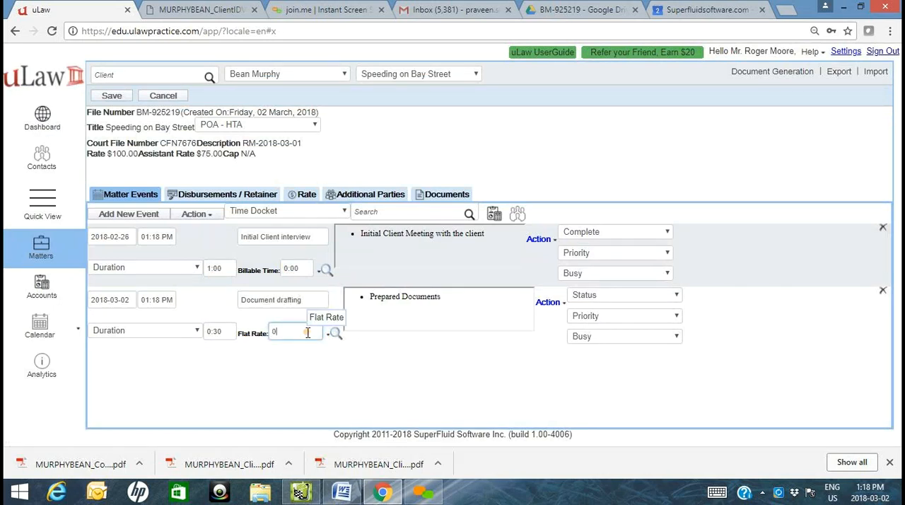
left_click(284, 395)
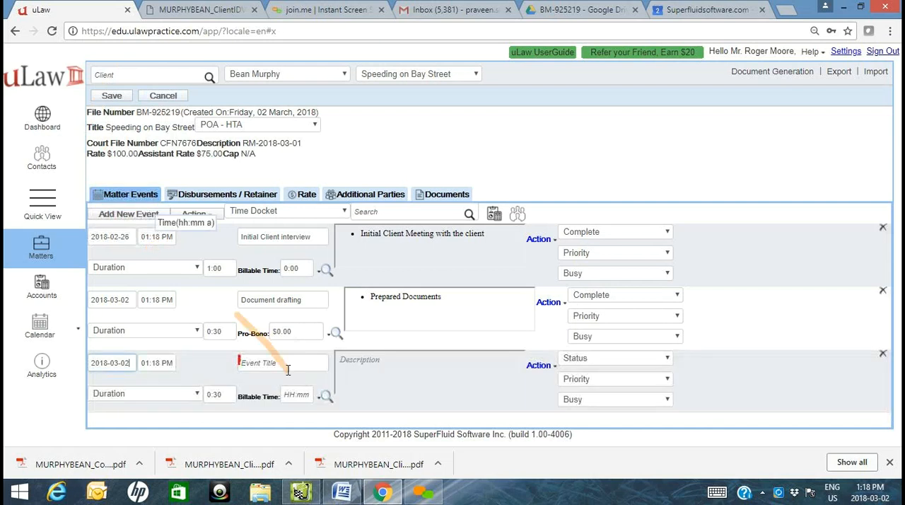
- Set the document drafting event's date to 2018-02-27
left_click(286, 363)
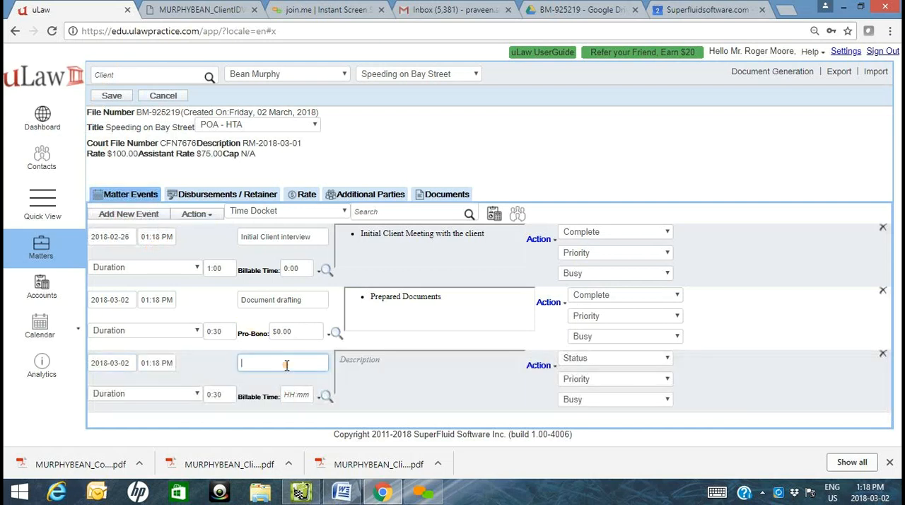
left_click(117, 300)
left_click(170, 342)
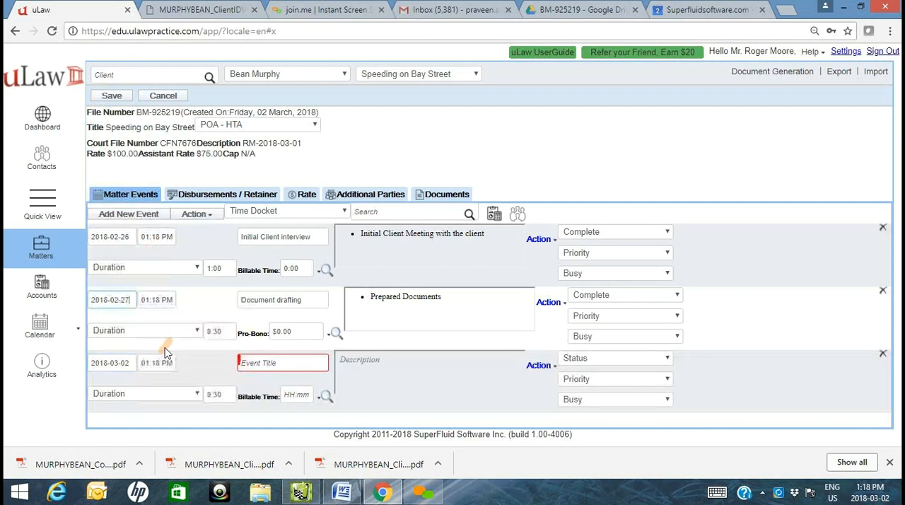
- Date the third, untitled event 2018-02-28 and title it "Court Visit"
left_click(113, 363)
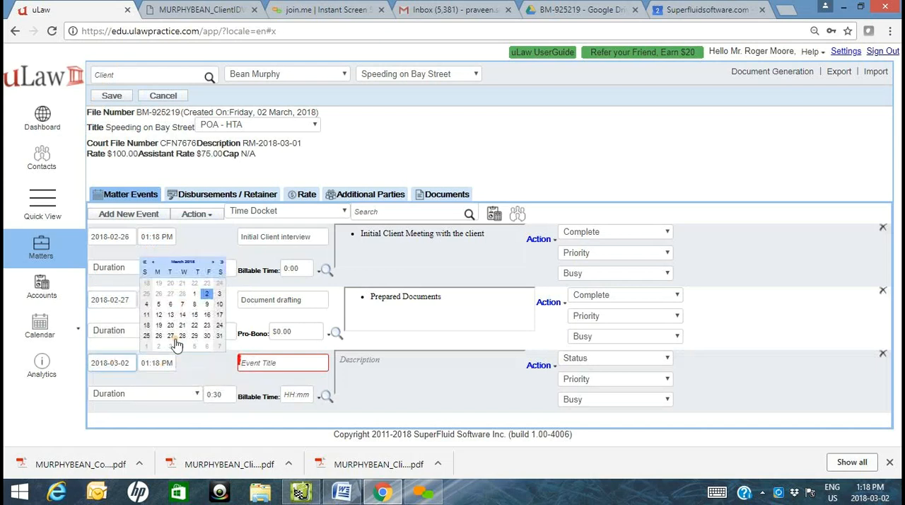
left_click(182, 294)
left_click(279, 364)
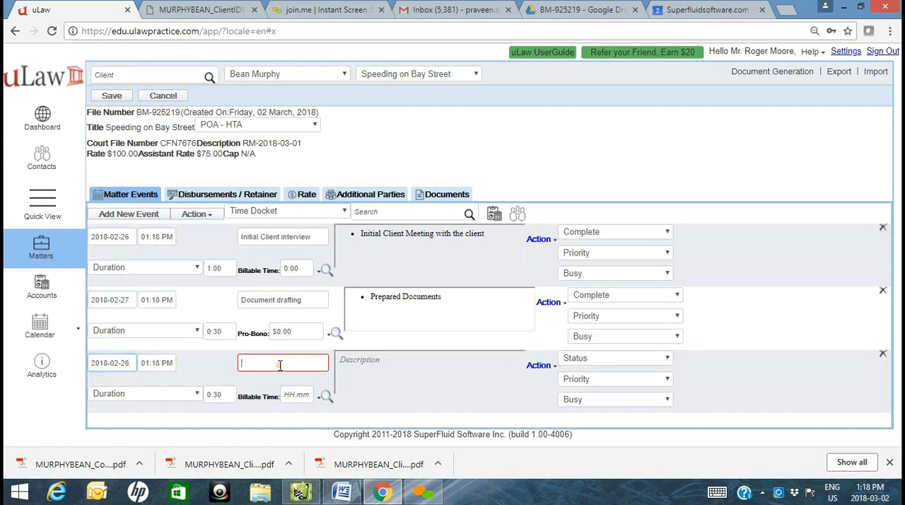
type("Court Visit")
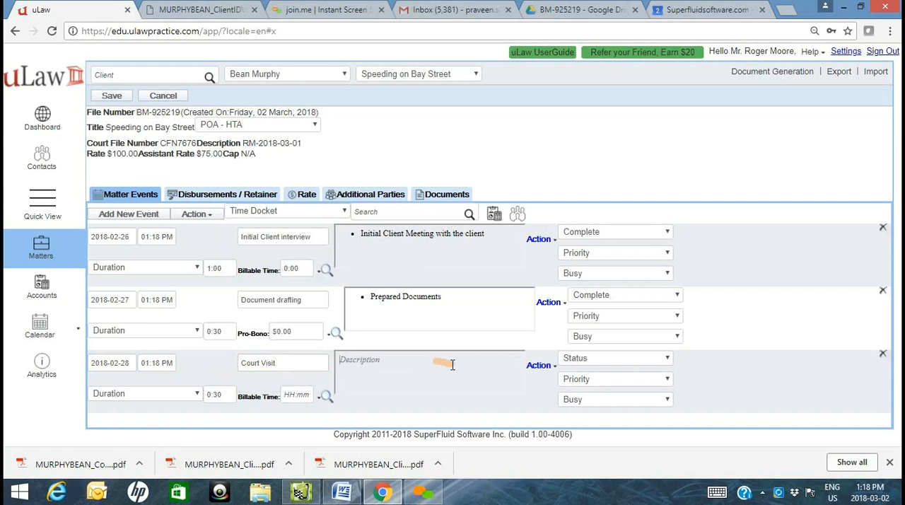
- Give the court visit event the bulleted description "Attended Court"
left_click(475, 371)
type("At")
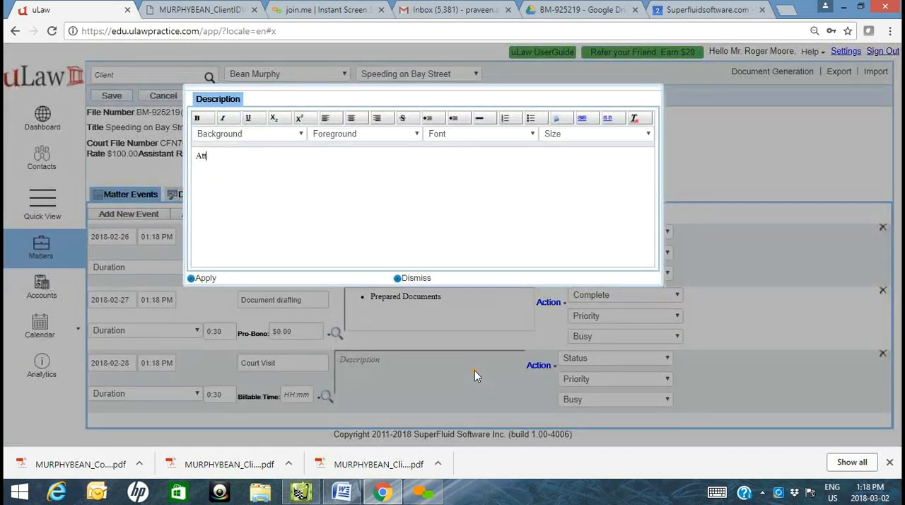
type("tene")
key("BackSpace")
left_click(531, 120)
left_click(207, 279)
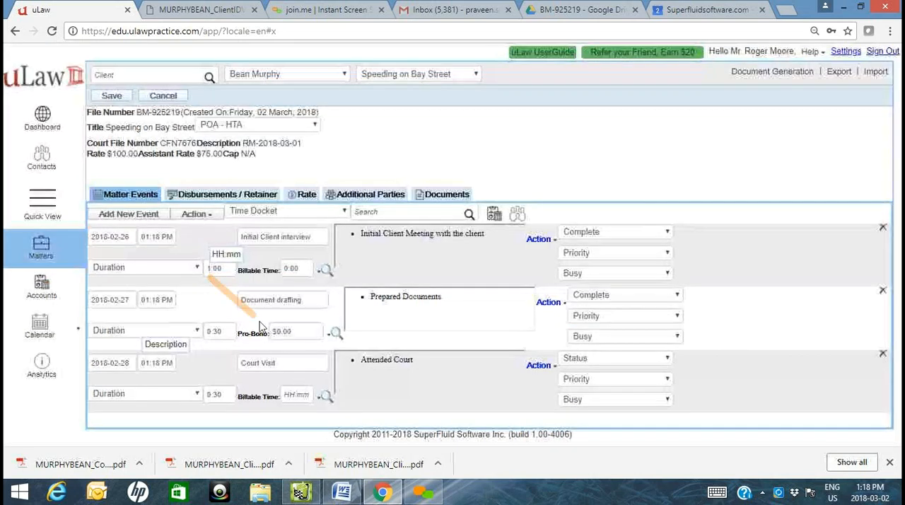
- Set the court visit event's billable time to 0 and its duration to 3:00
left_click(305, 390)
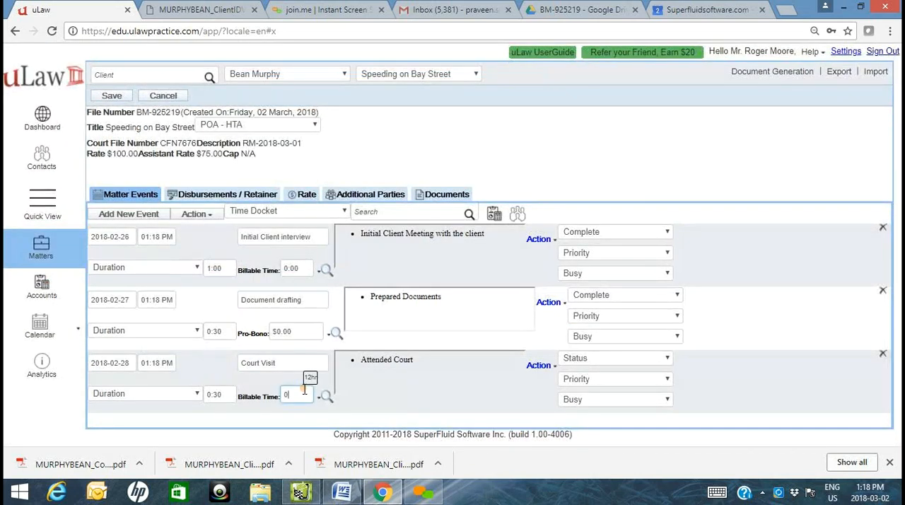
left_click(223, 393)
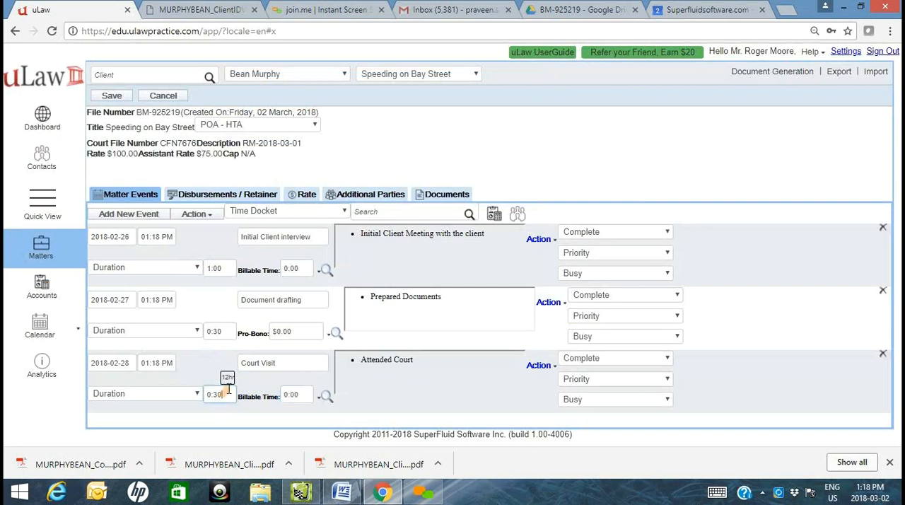
left_click(230, 380)
left_click(270, 368)
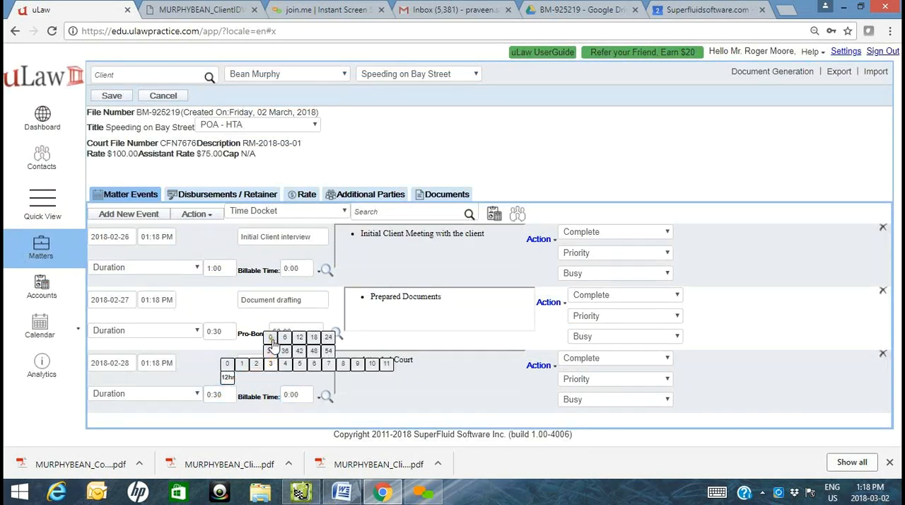
left_click(272, 338)
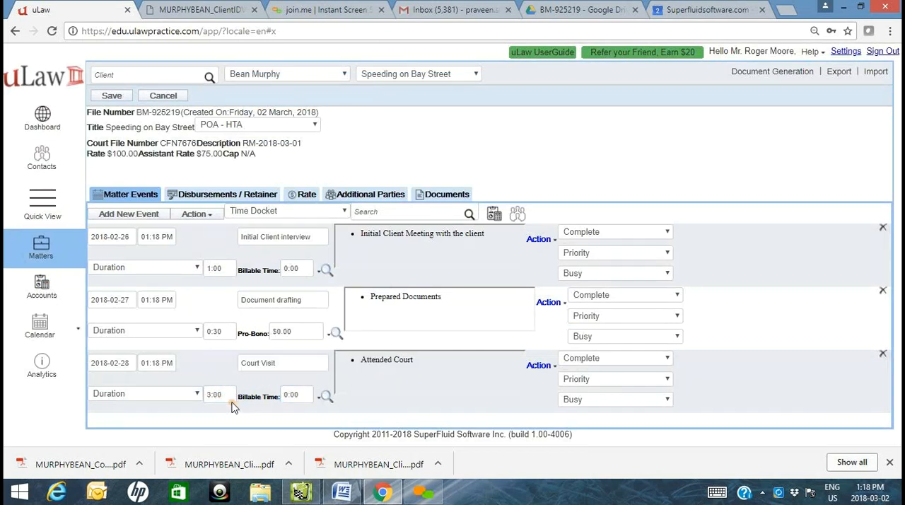
- Add a fourth event to the matter and title it "Final Closure"
left_click(120, 215)
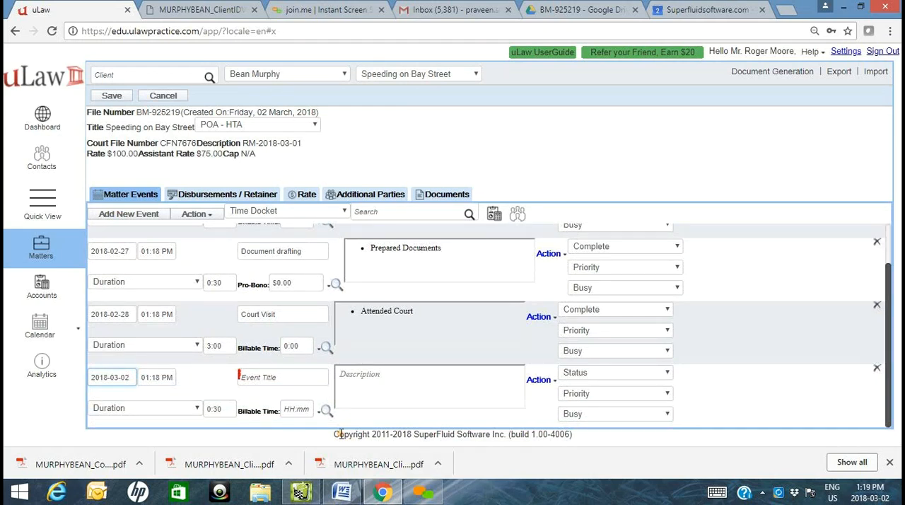
left_click(288, 369)
type("Final")
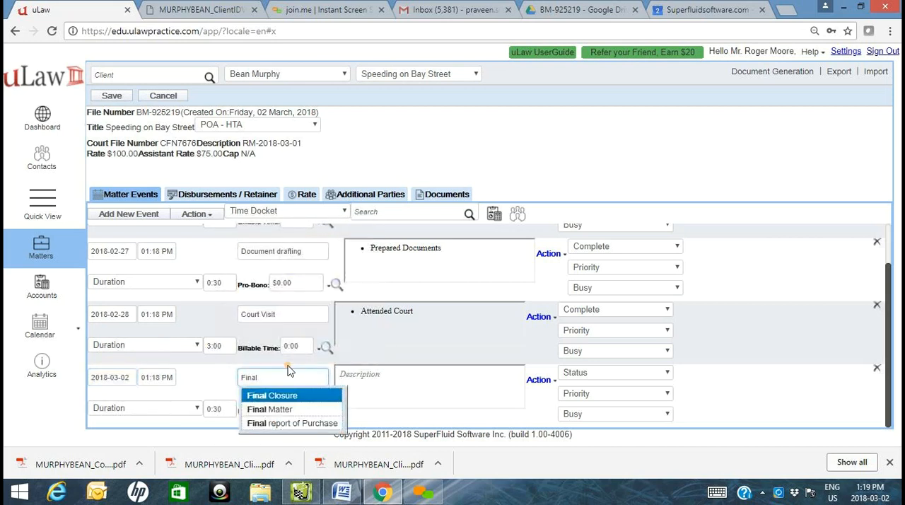
left_click(279, 395)
- Describe the final closure event with the bullets "Reduced fine", "No points" and "Matter closed"
left_click(408, 389)
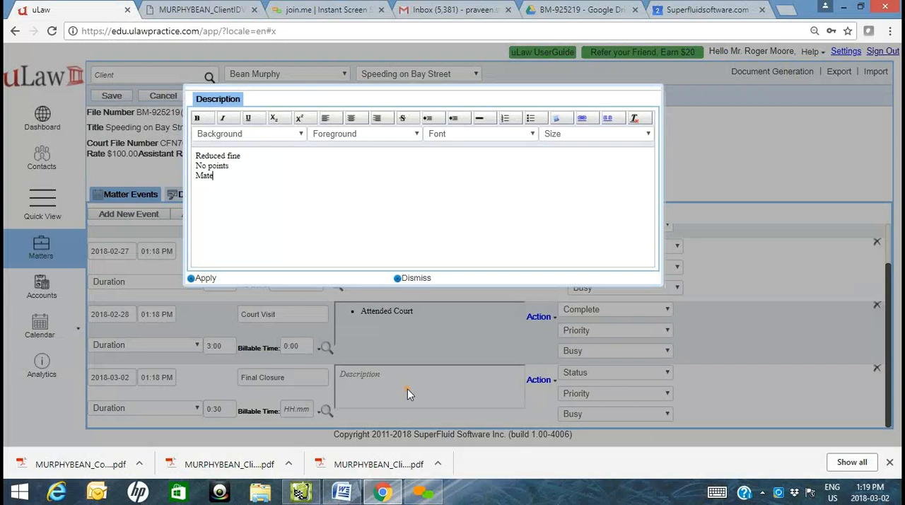
type("losed")
left_click_drag(263, 185, 116, 109)
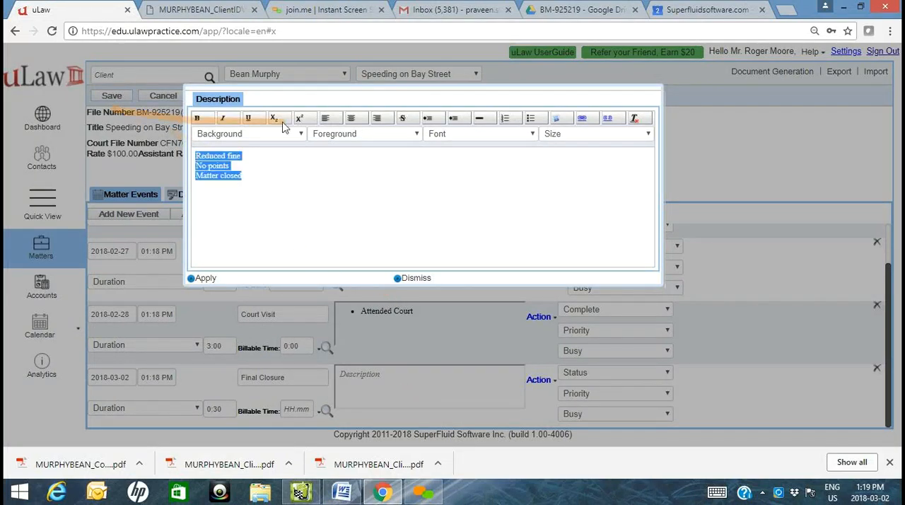
left_click(531, 118)
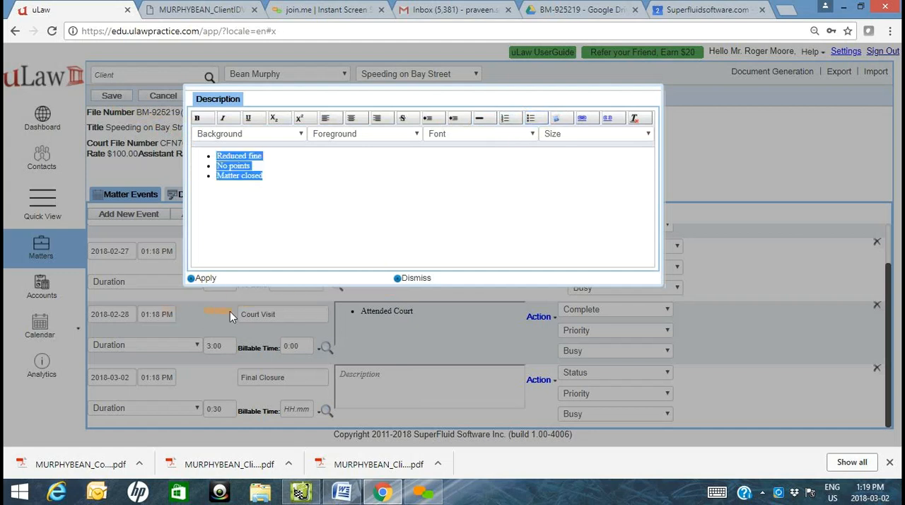
left_click(215, 280)
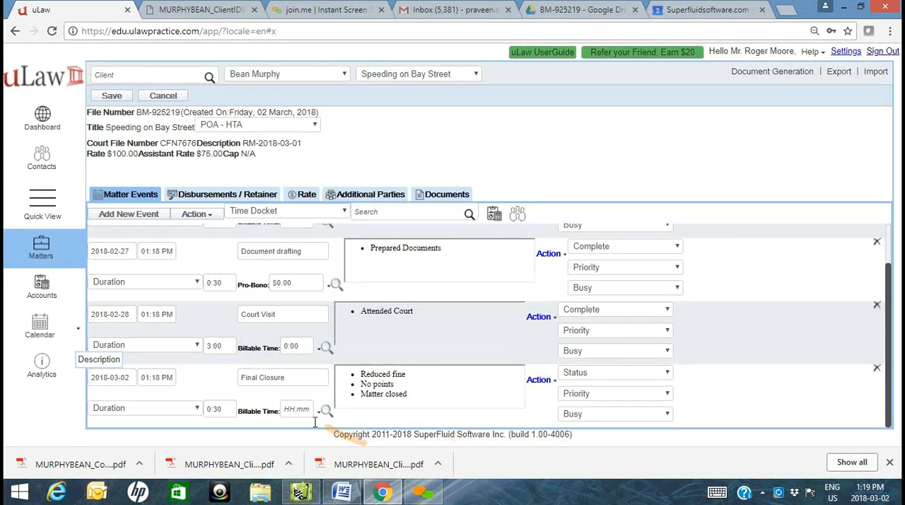
- Bill the final closure event at a flat rate of 400 and save the matter's events
scroll(113, 251, "up", 3)
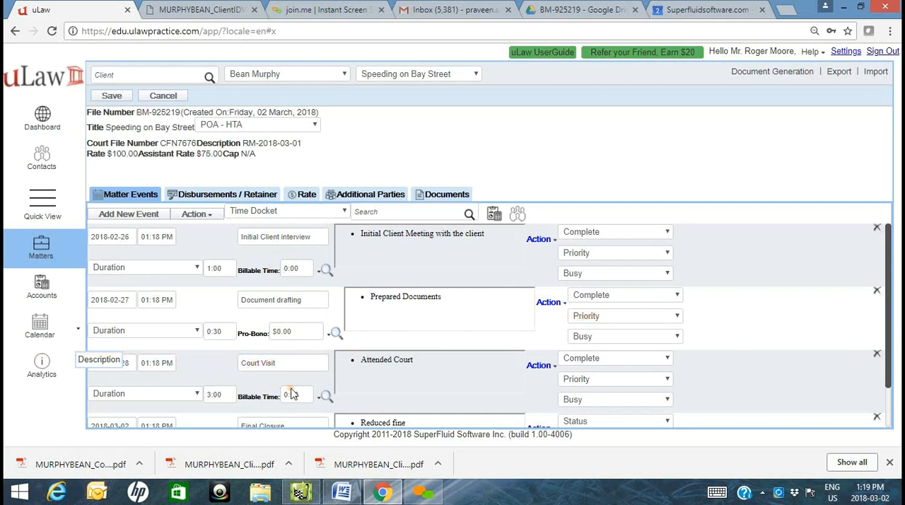
scroll(297, 375, "down", 2)
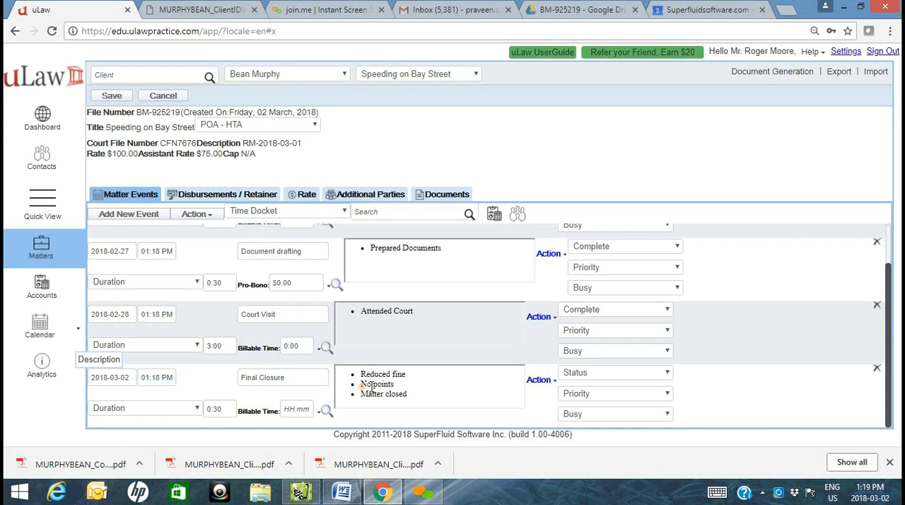
left_click(318, 414)
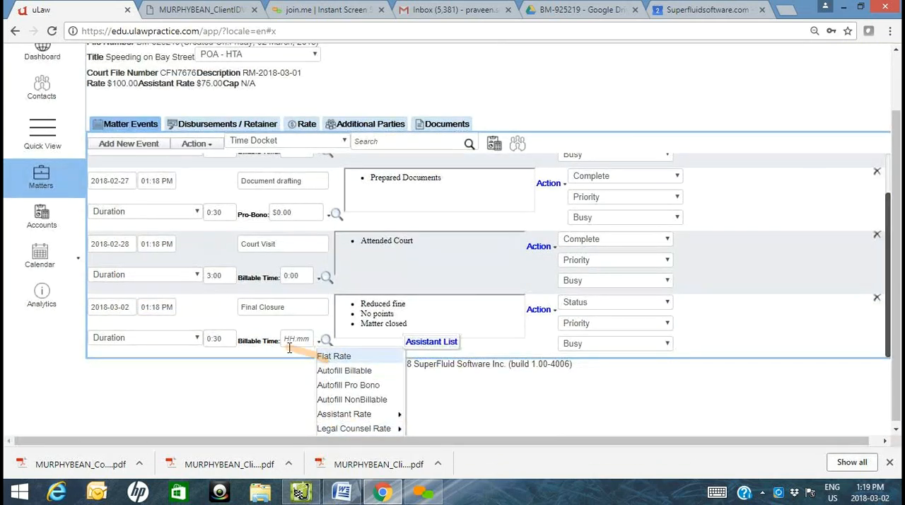
left_click(323, 356)
left_click(312, 412)
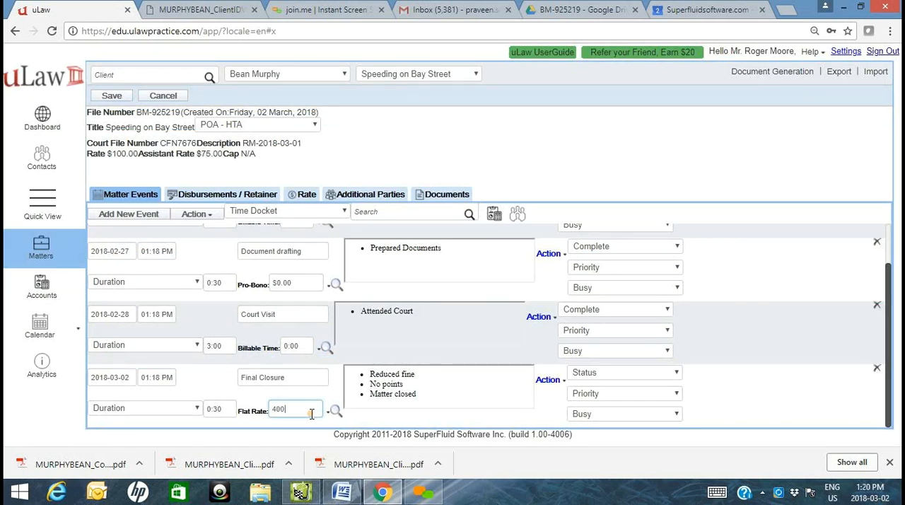
left_click(111, 95)
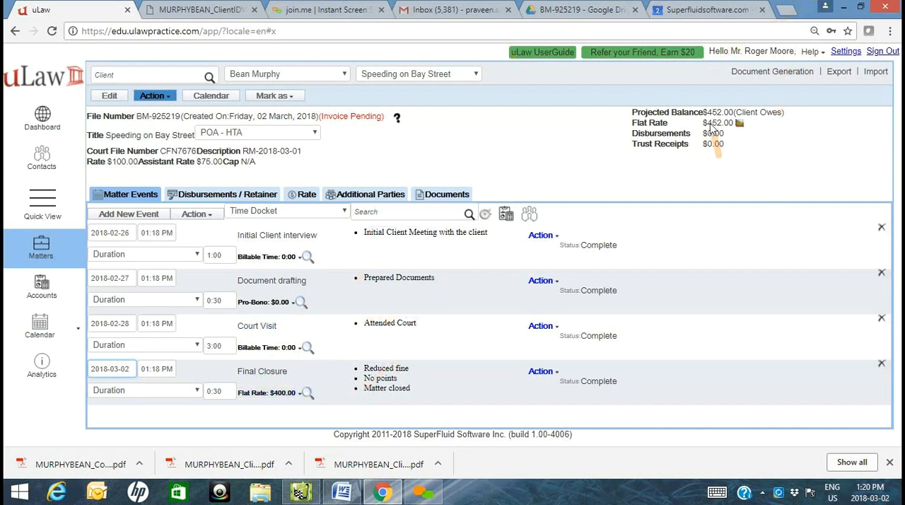
- Set the matter's default tax rate to 0 and save the matter
left_click_drag(692, 112, 614, 135)
left_click(515, 199)
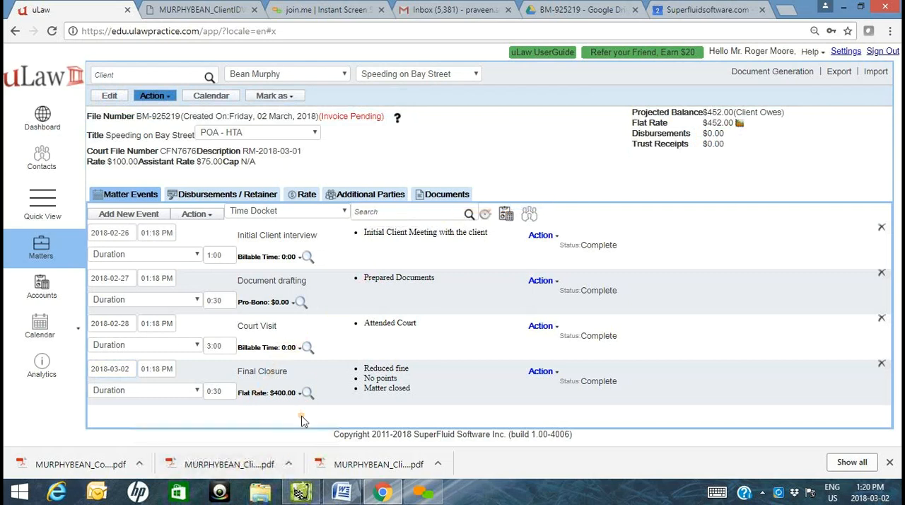
left_click(111, 97)
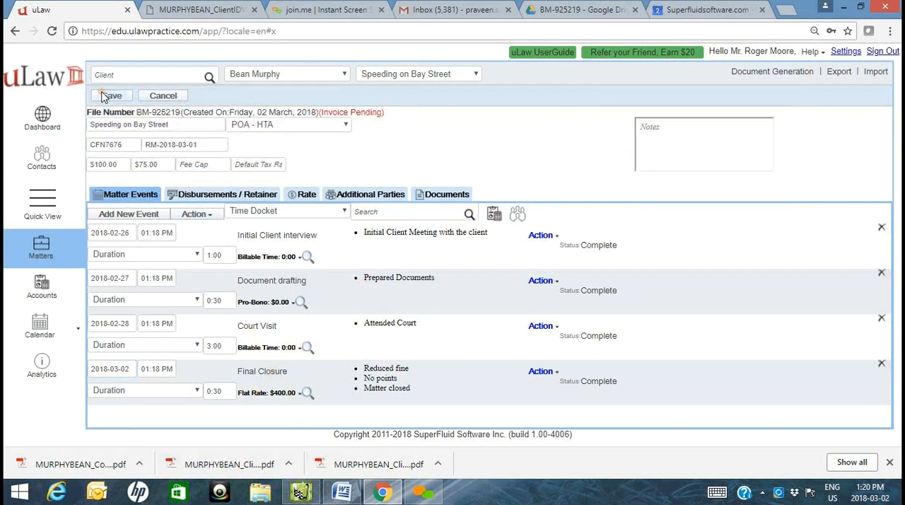
left_click(273, 167)
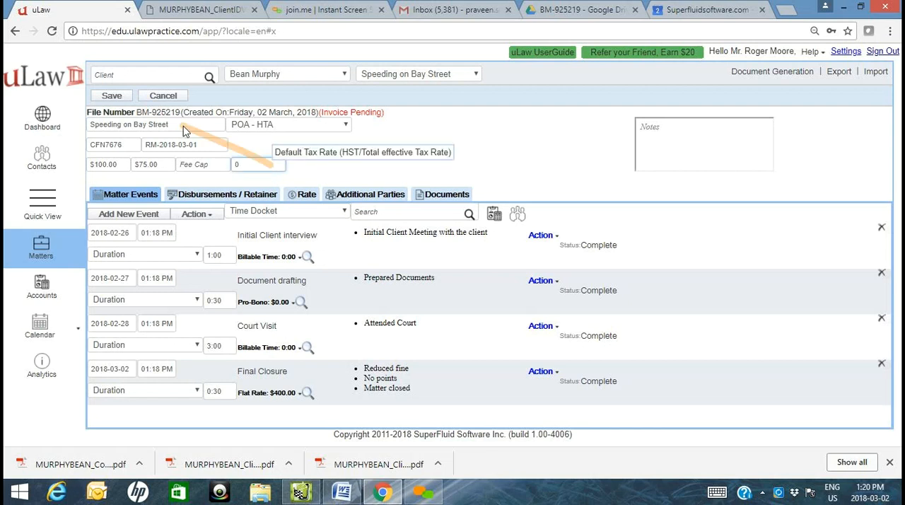
left_click(111, 95)
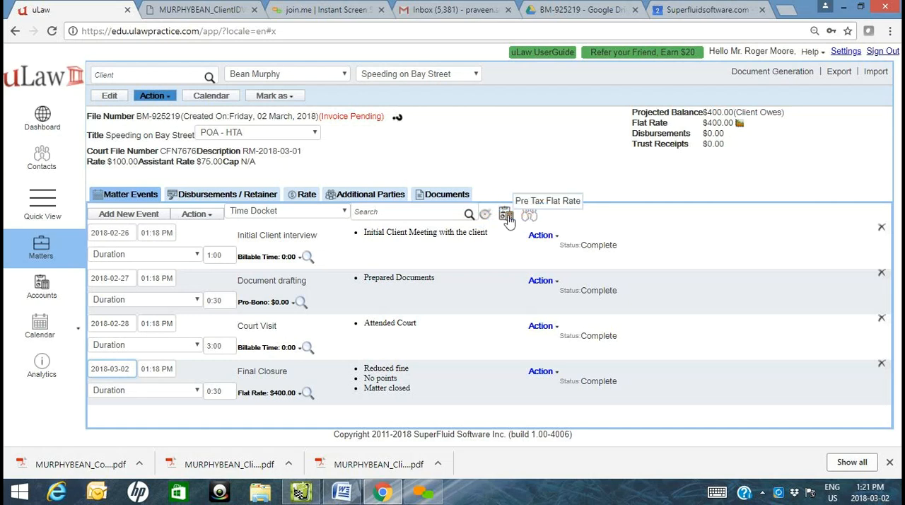
- Copy the bulleted description of the final closure event without changing it
left_click(420, 394)
key("ctrl+a")
key("ctrl+c")
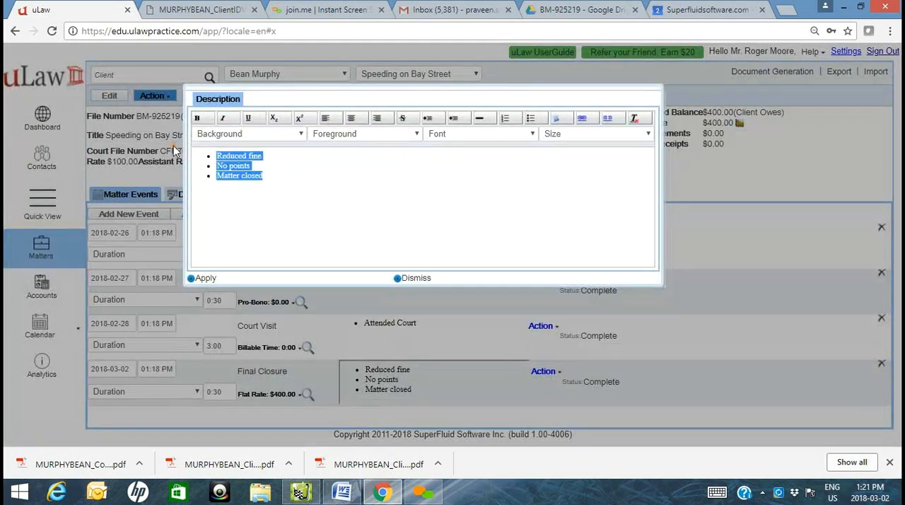
left_click(424, 279)
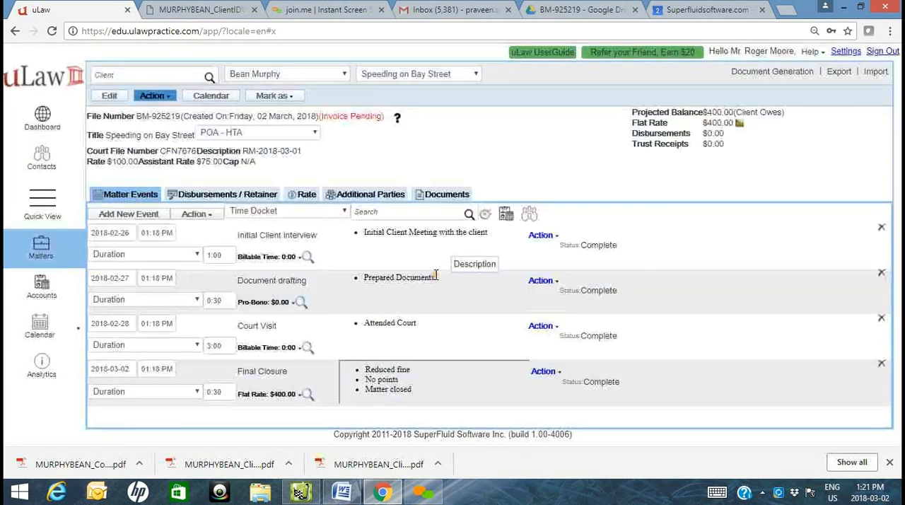
- Clear the matter's default tax rate and save the matter
left_click(99, 92)
left_click(273, 165)
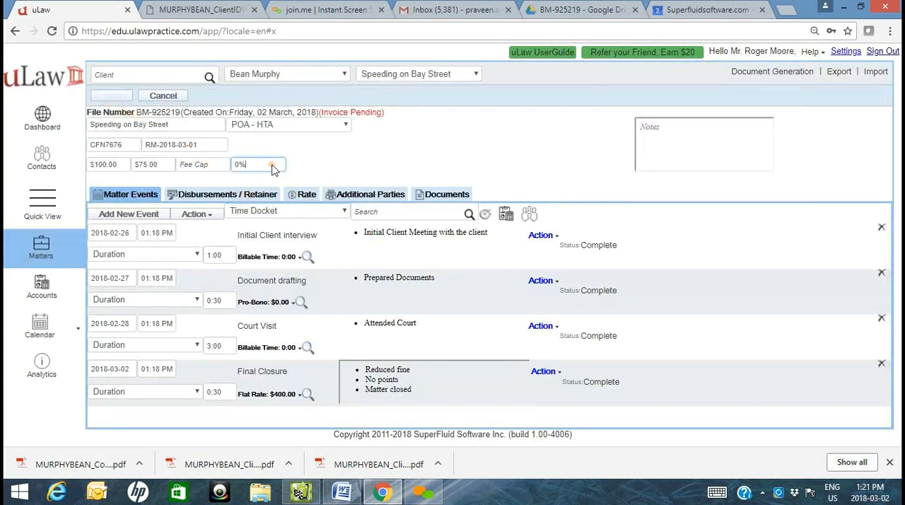
key("BackSpace")
key("BackSpace")
left_click(113, 95)
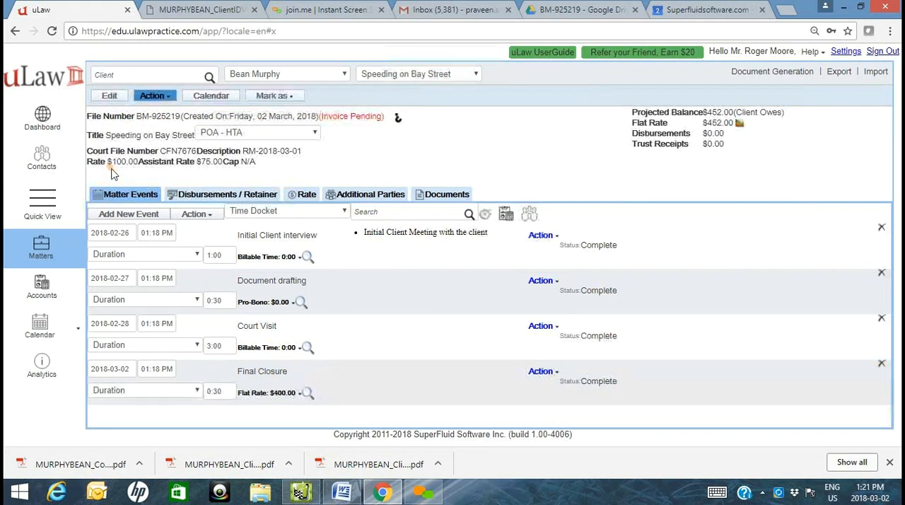
- Delete the final closure event and add a Pre Tax Flat Rate event titled "Final Closure" with a tax-inclusive total of $400
left_click(881, 367)
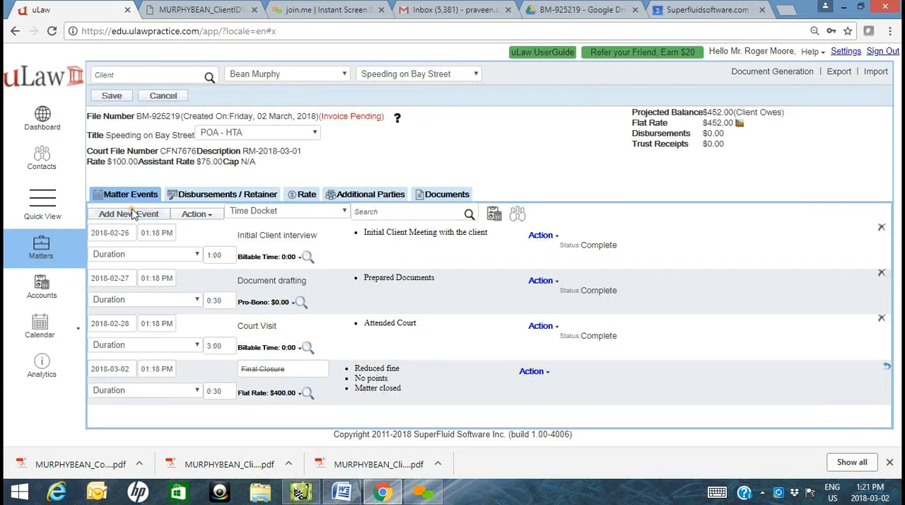
left_click(496, 218)
left_click(441, 146)
type("Final")
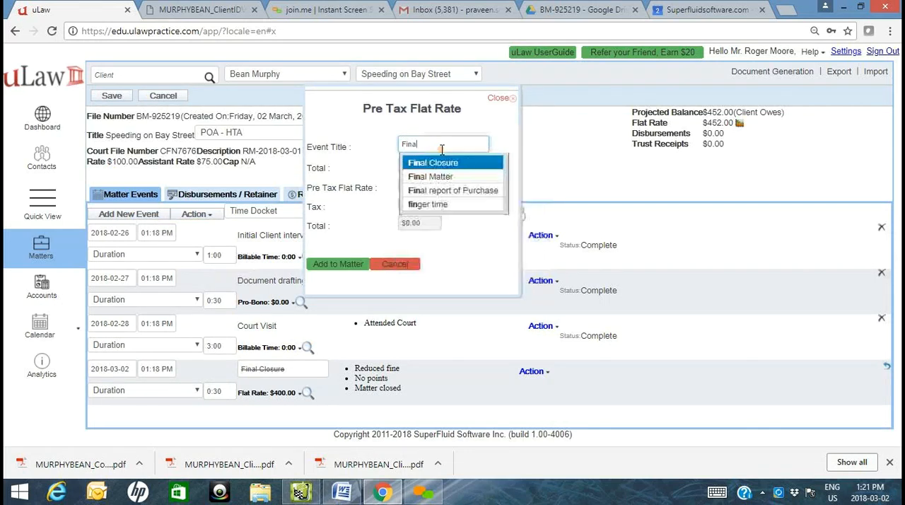
type(" Closure")
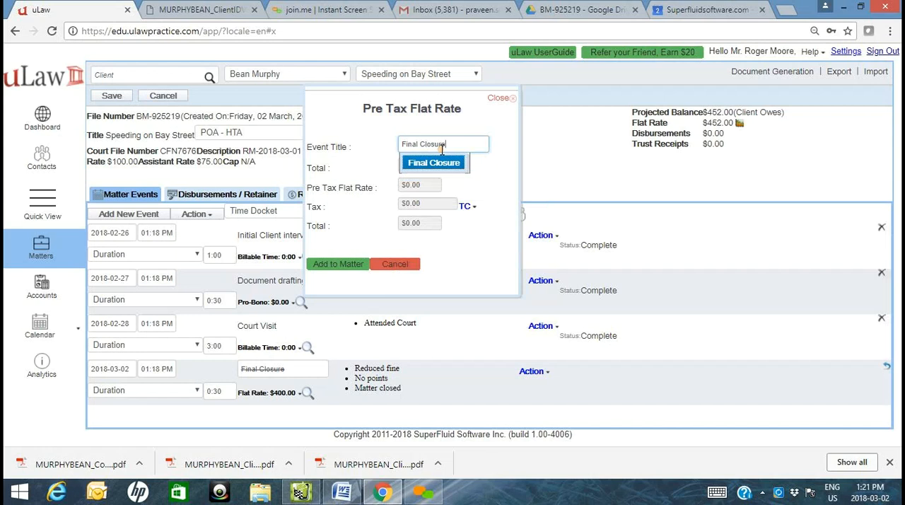
left_click(400, 182)
left_click_drag(430, 167, 119, 166)
type("400")
key("Tab")
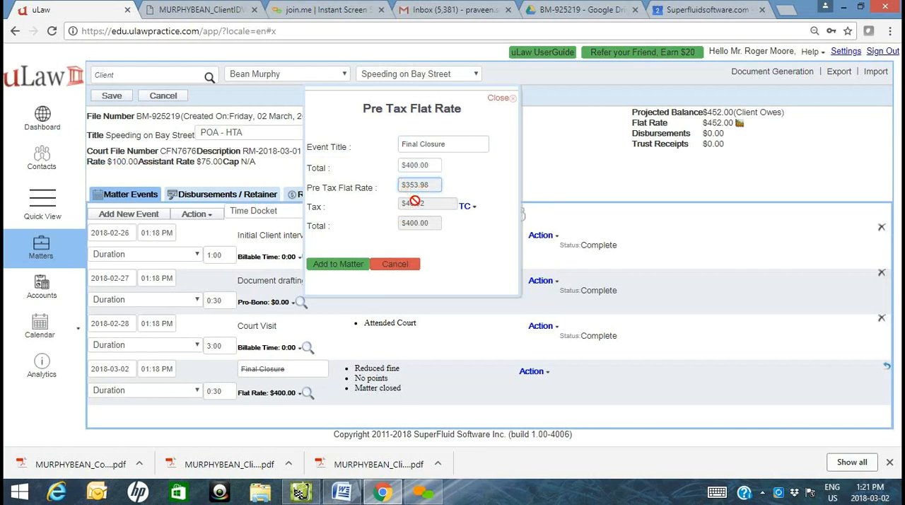
left_click(318, 266)
- Replace the new final closure event's description with the copied bullets, set its duration to 0:30 and save the matter
scroll(448, 423, "down", 1)
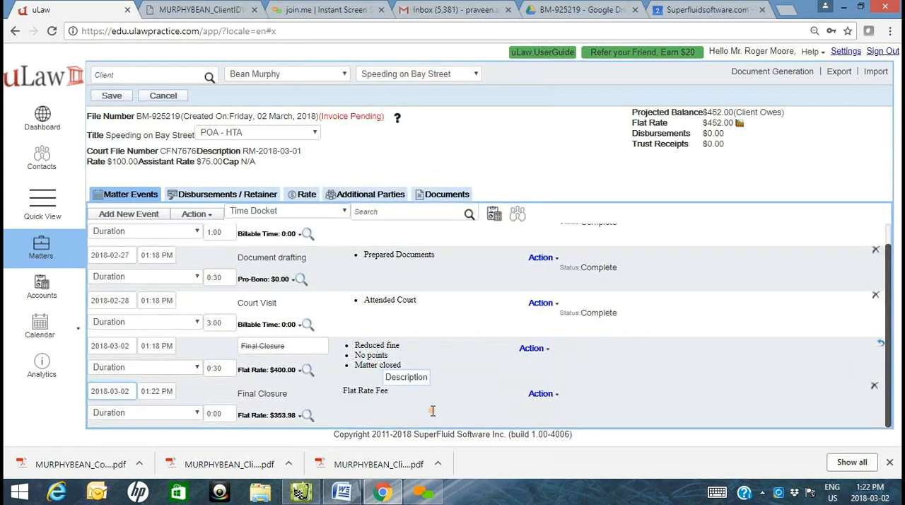
left_click(433, 409)
key("ctrl+a")
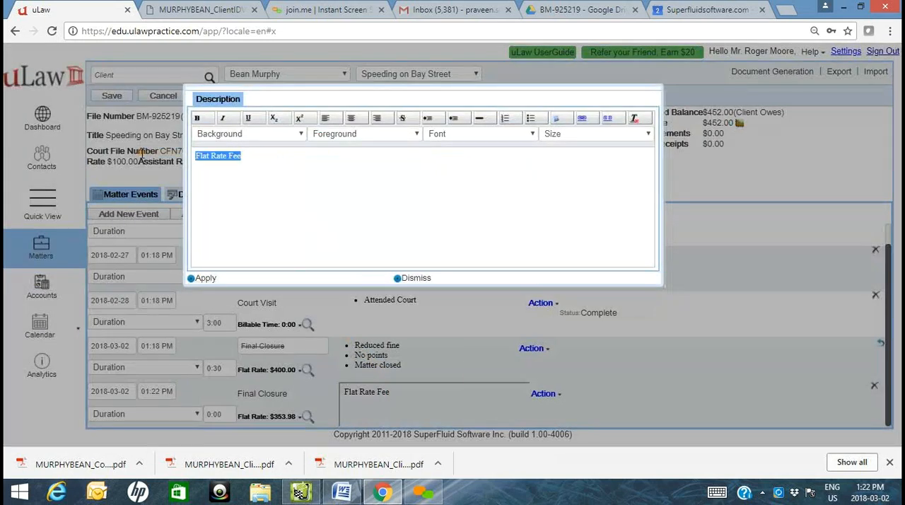
key("ctrl+v")
left_click(205, 279)
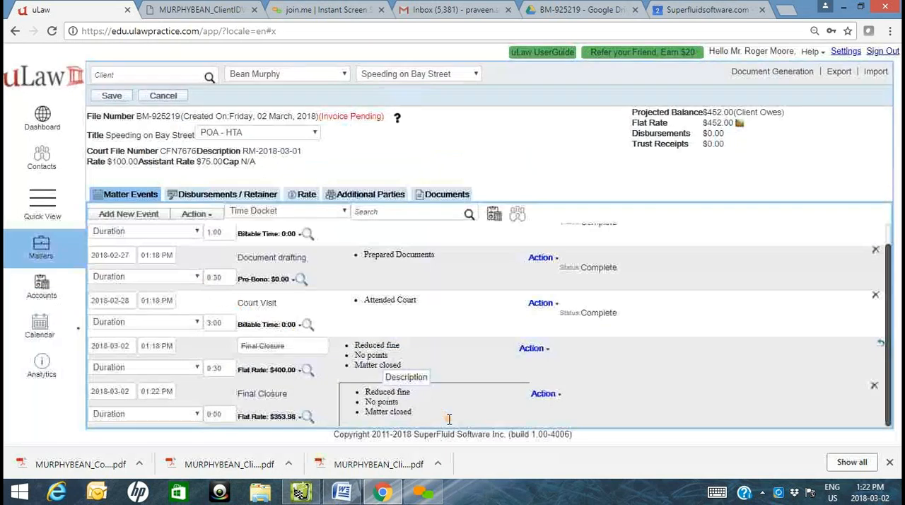
left_click(114, 95)
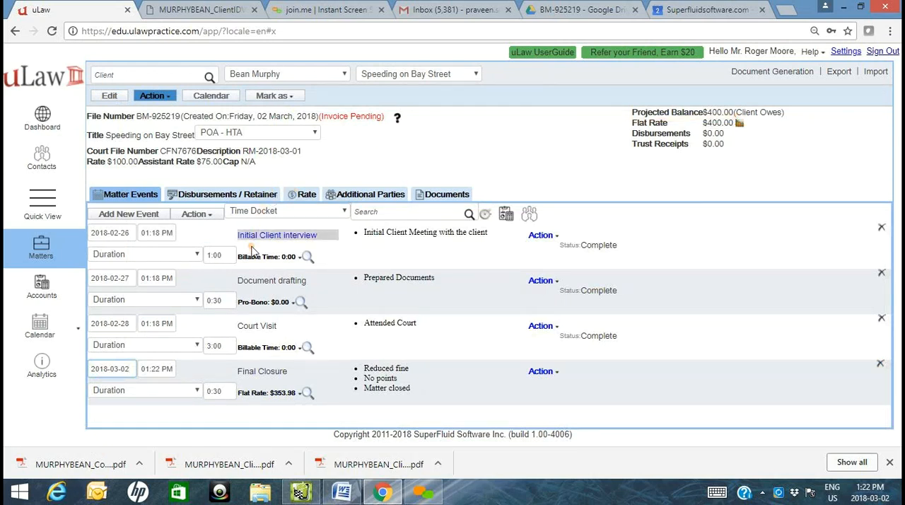
- Start a pre-bill invoice for the matter with Show Description enabled and Hide Summary Details disabled
left_click(795, 73)
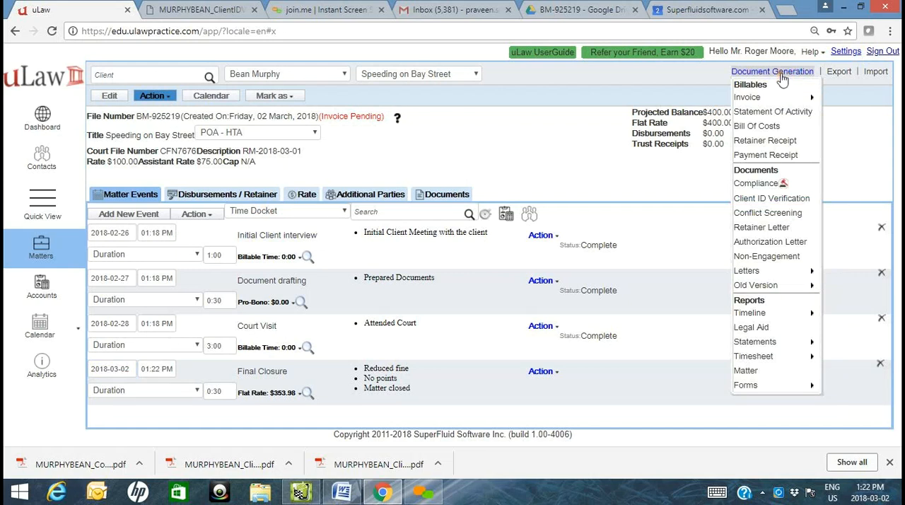
mouse_move(754, 97)
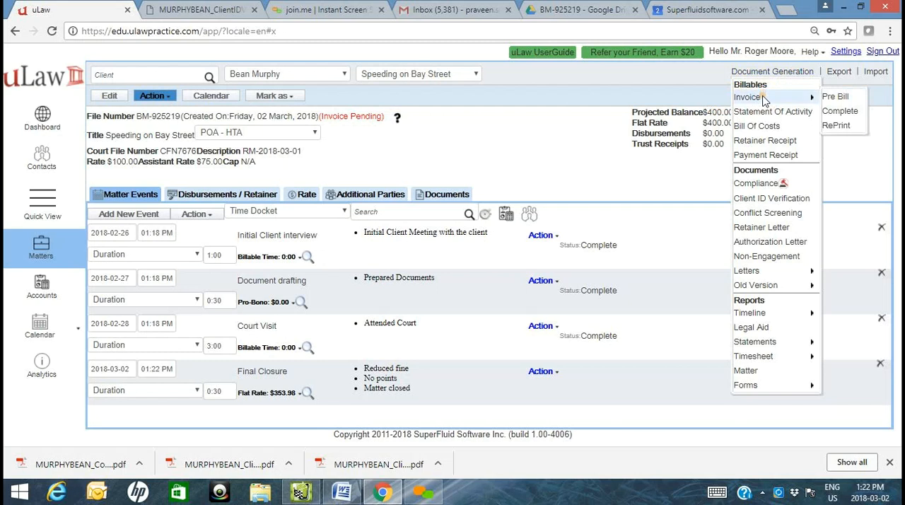
left_click(851, 96)
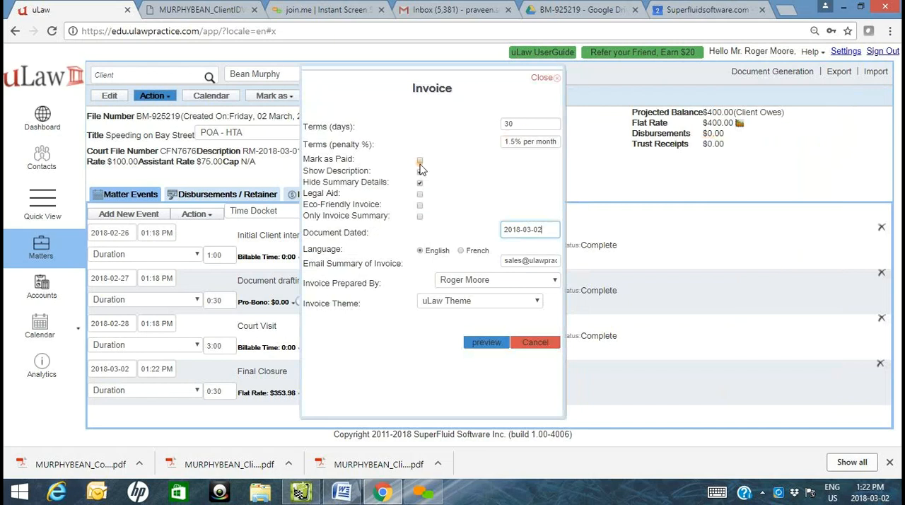
left_click(326, 170)
left_click(421, 193)
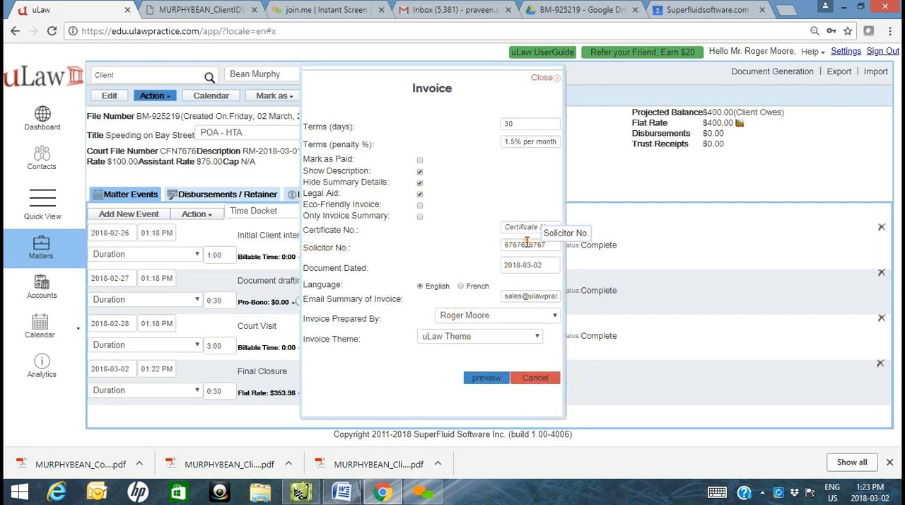
left_click(420, 196)
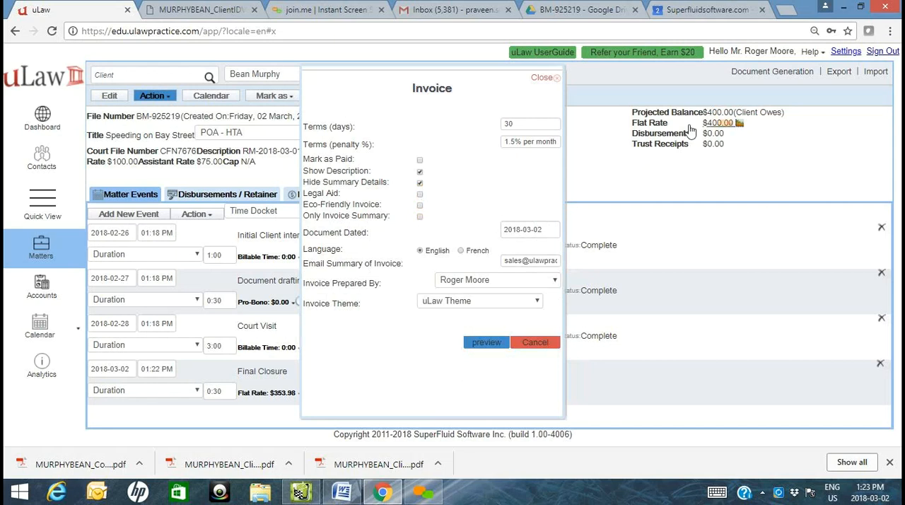
left_click(421, 217)
left_click(421, 217)
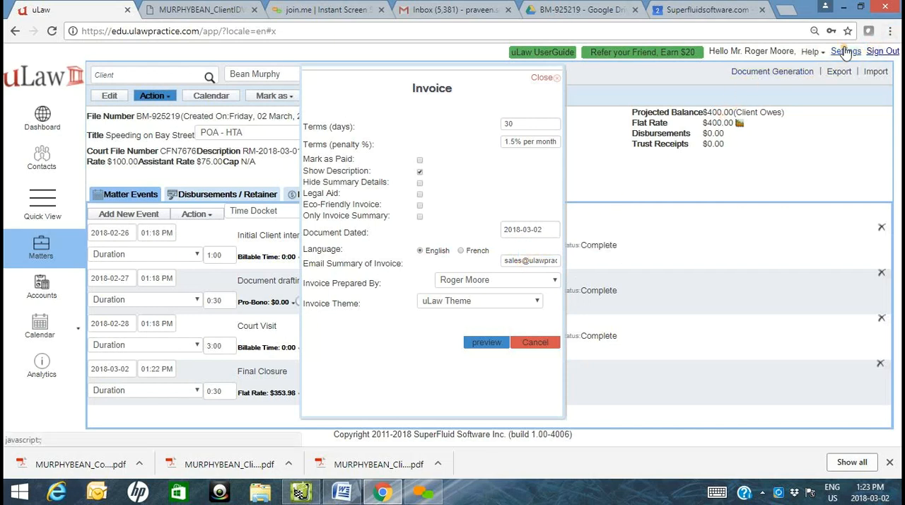
left_click(487, 280)
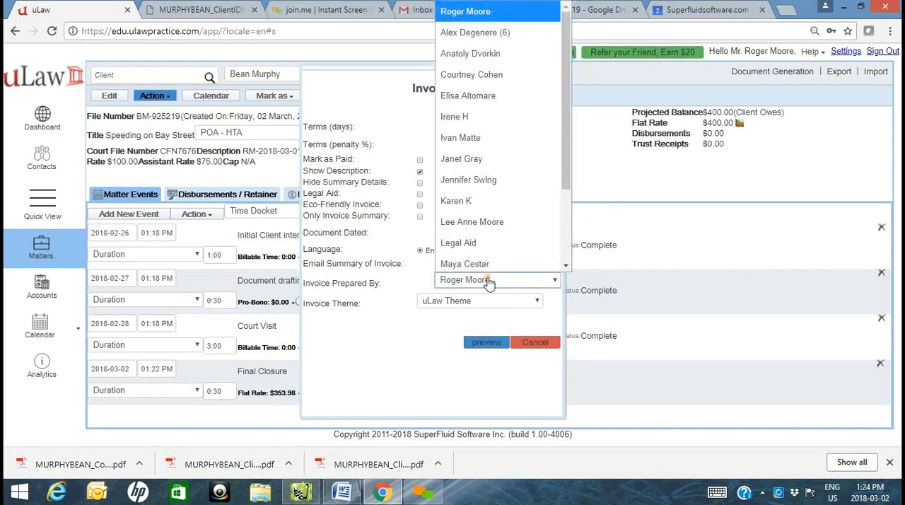
left_click(488, 281)
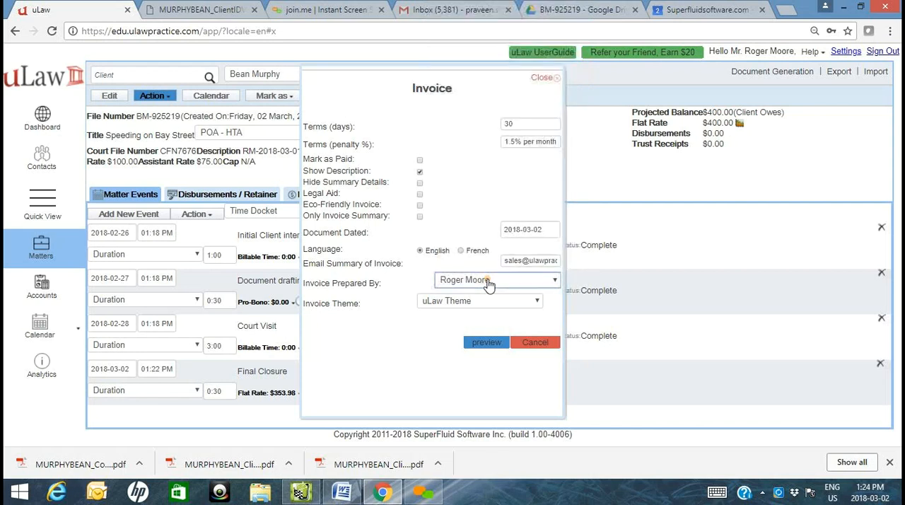
left_click(488, 282)
scroll(495, 141, "down", 2)
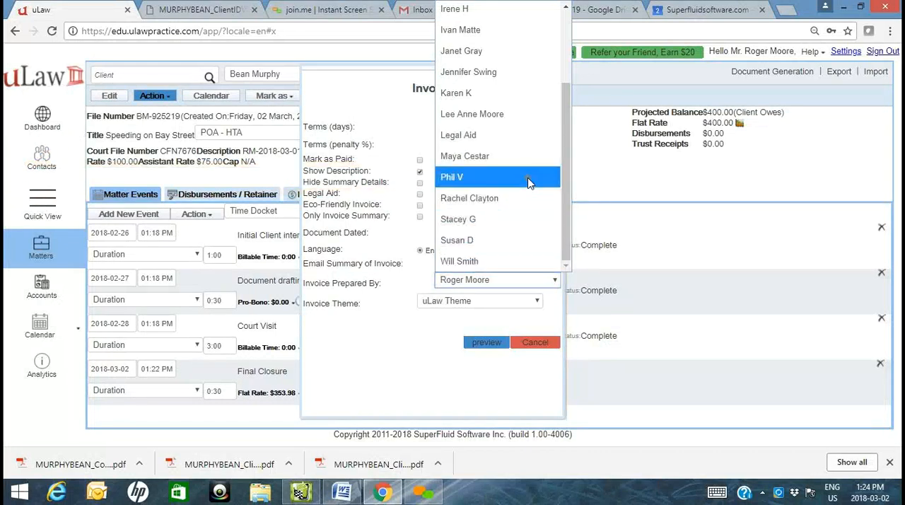
left_click(339, 375)
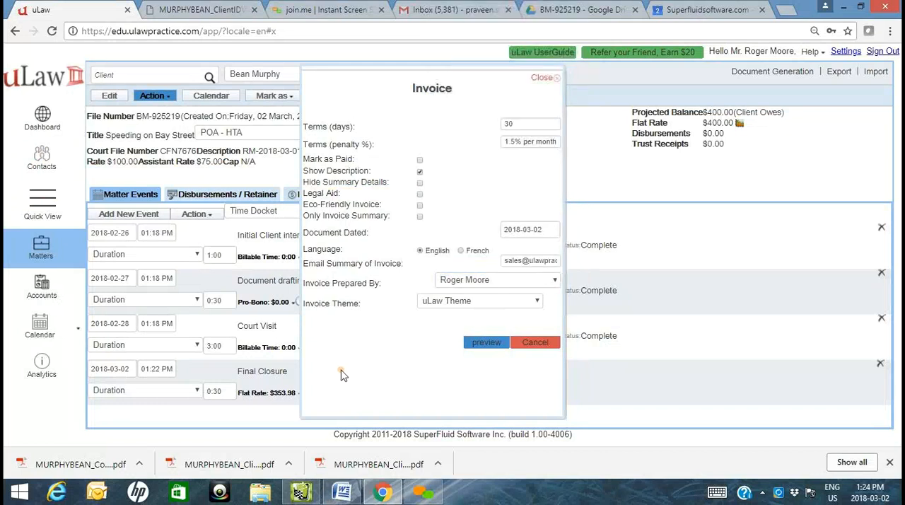
- Apply the Default Theme to the invoice, generate its preview and open the resulting PDF
left_click(484, 302)
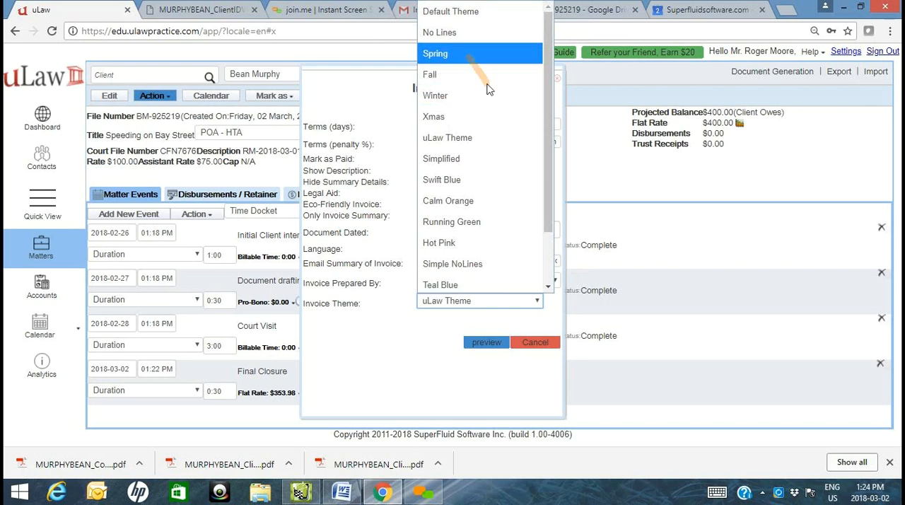
left_click(509, 5)
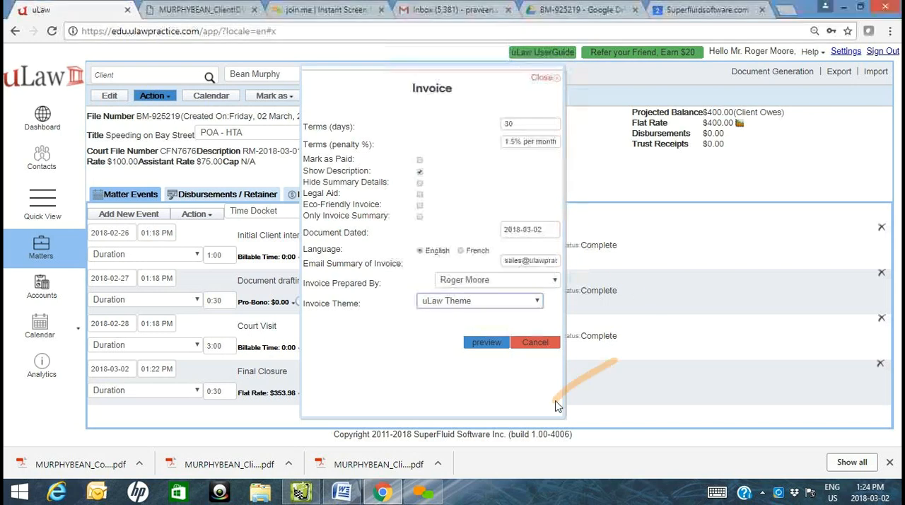
left_click(493, 302)
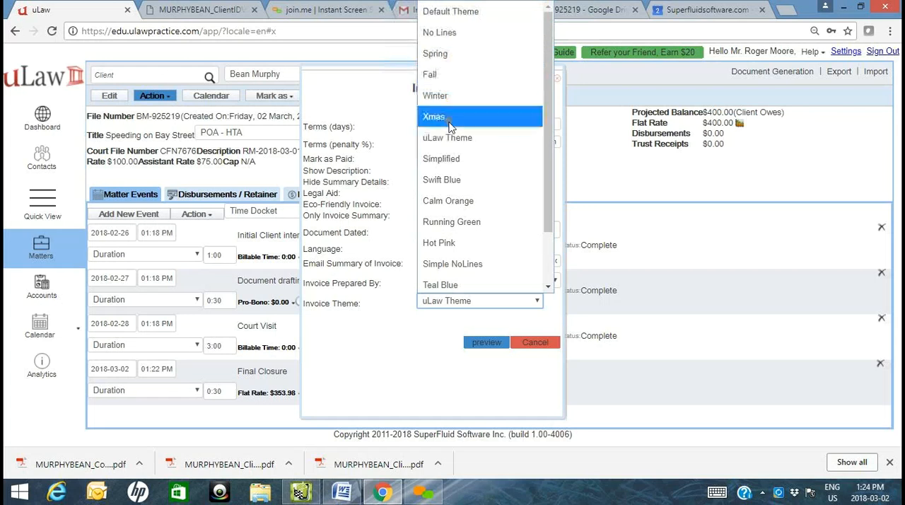
left_click(452, 12)
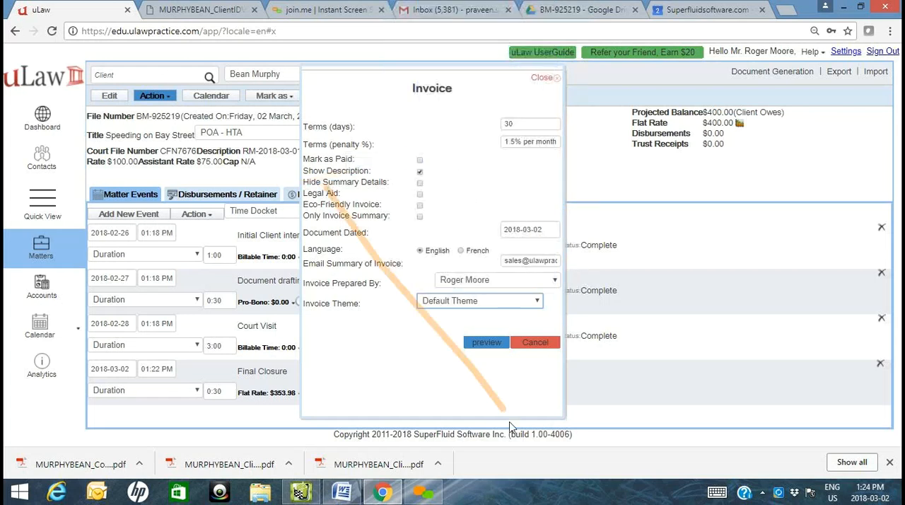
left_click(484, 350)
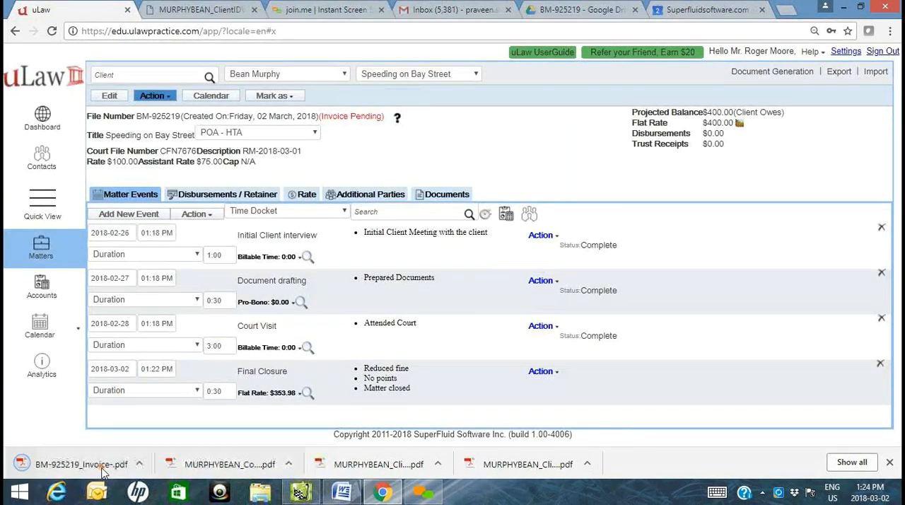
left_click(102, 469)
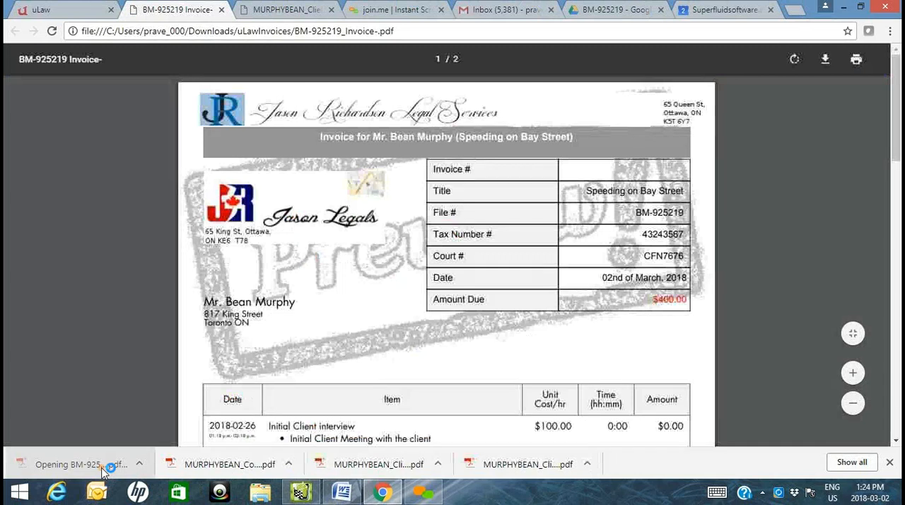
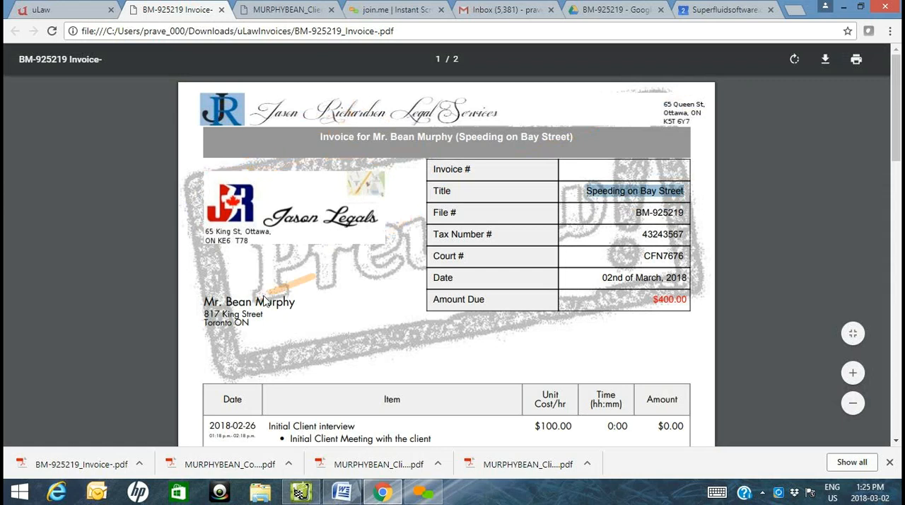
- Review the invoice preview's header fields and its interview and document drafting entries against the matter's docketed events
left_click_drag(643, 236, 686, 240)
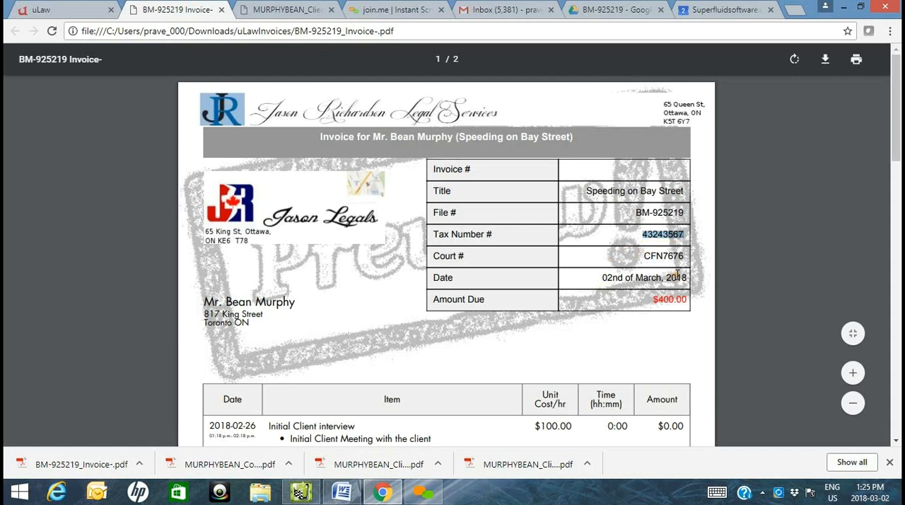
scroll(678, 297, "down", 4)
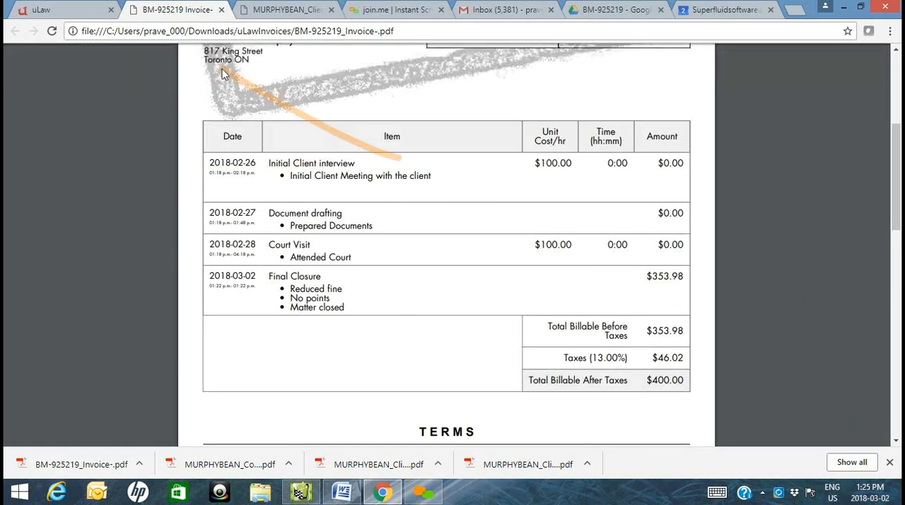
left_click(40, 9)
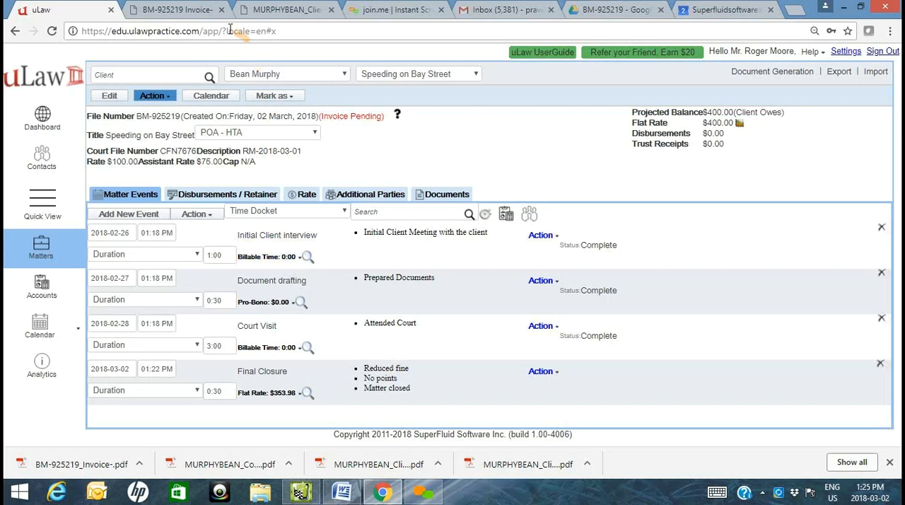
left_click(188, 9)
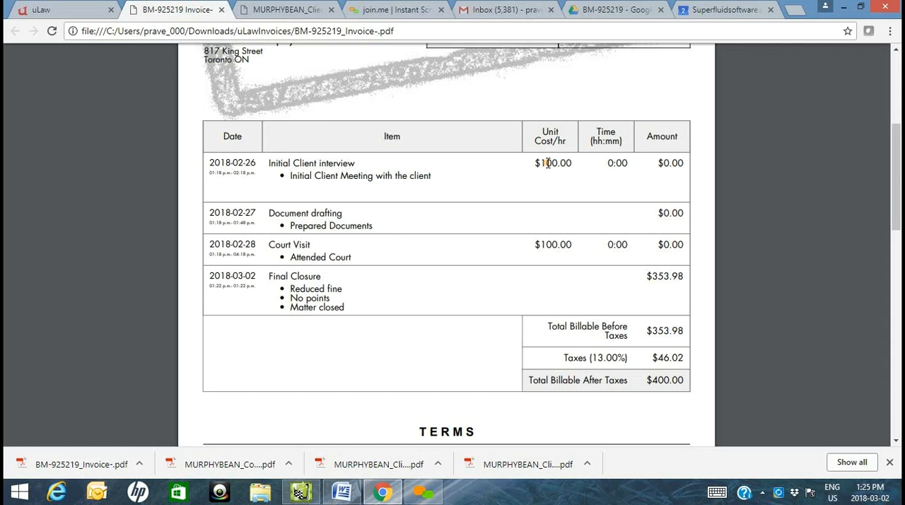
left_click_drag(536, 163, 570, 168)
left_click_drag(667, 163, 687, 164)
left_click(40, 8)
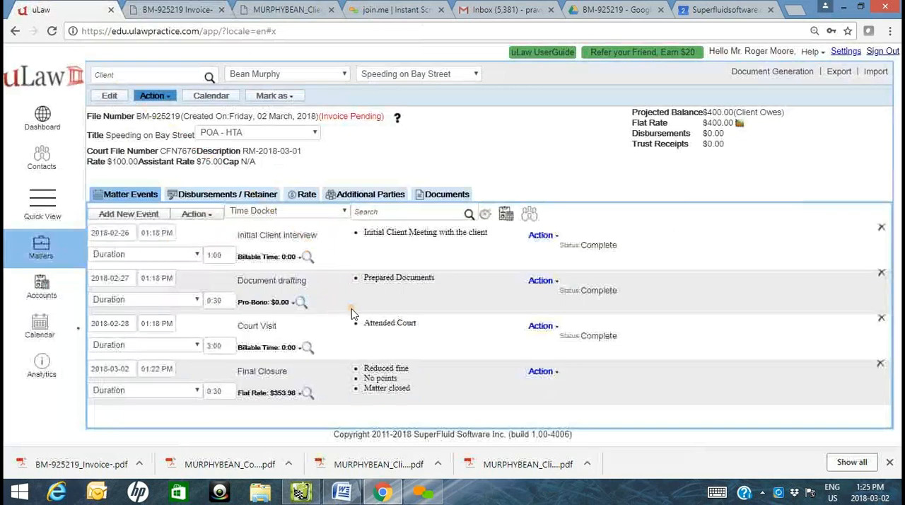
left_click(177, 9)
left_click_drag(211, 213, 740, 208)
left_click(639, 229)
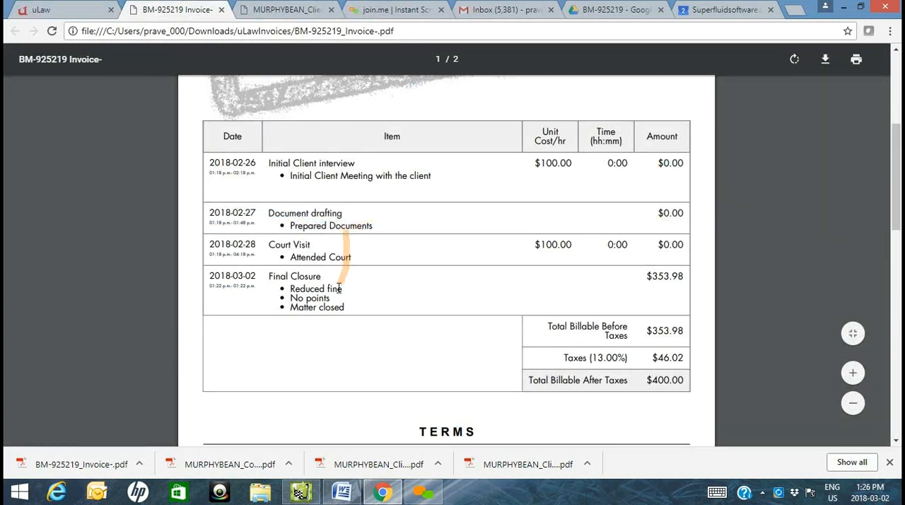
- Check the invoice's court visit and final closure entries, tax totals and billing summary page, and close the preview
left_click_drag(271, 245, 311, 246)
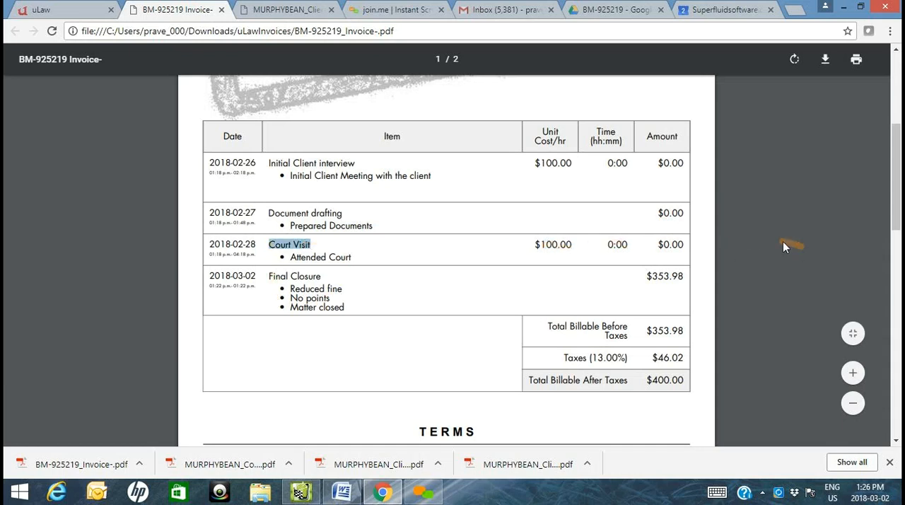
left_click(249, 276)
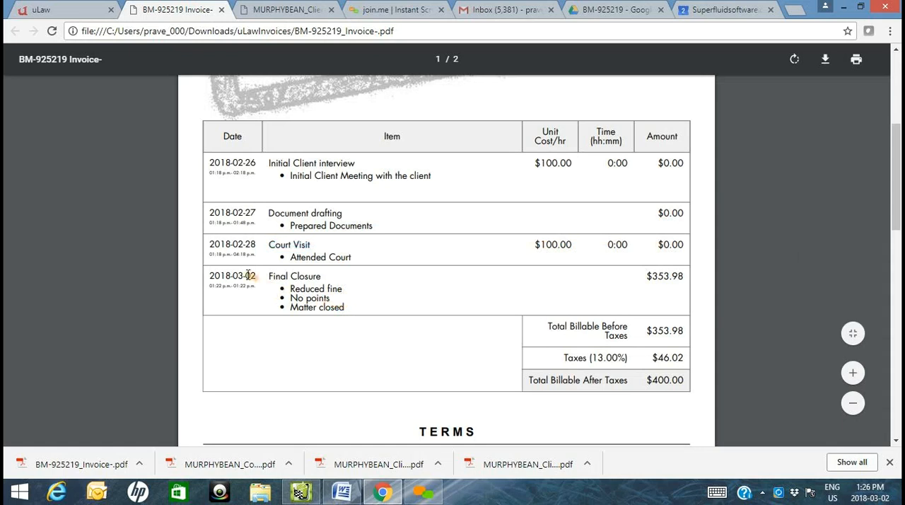
left_click_drag(271, 276, 353, 323)
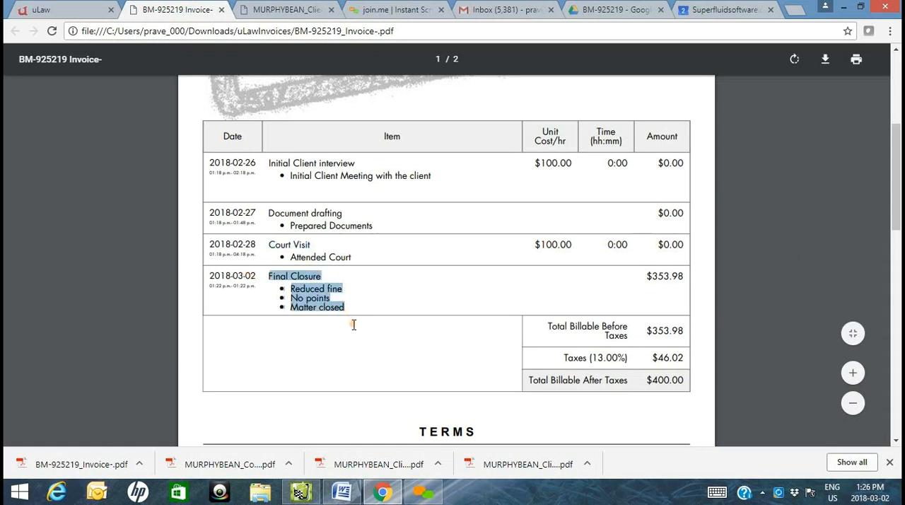
left_click_drag(648, 277, 708, 277)
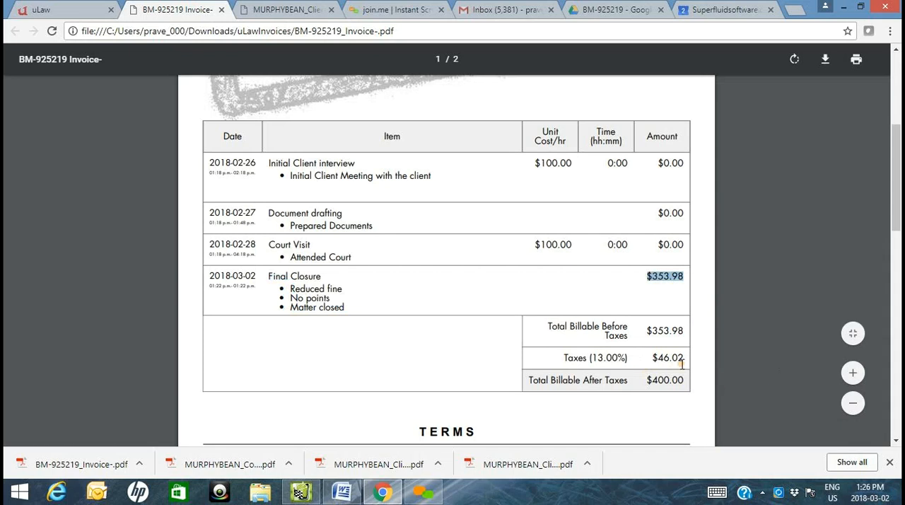
scroll(682, 364, "down", 5)
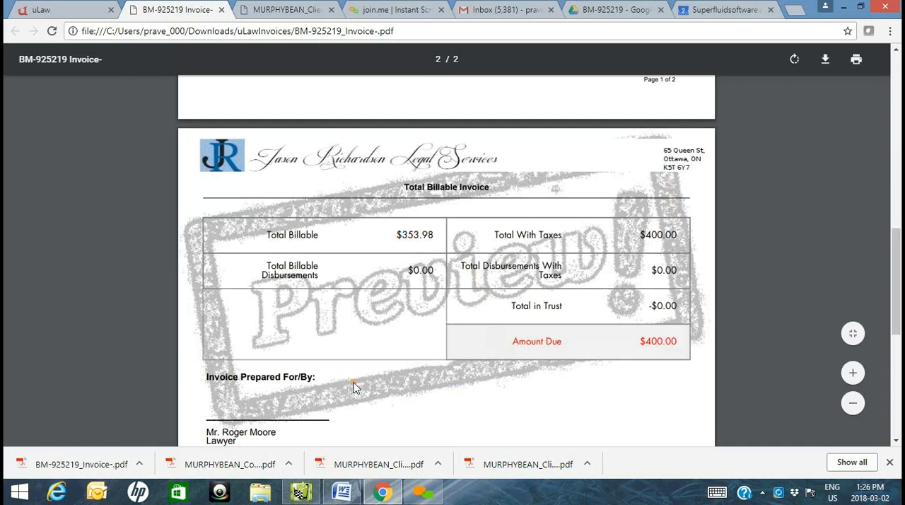
scroll(380, 415, "down", 1)
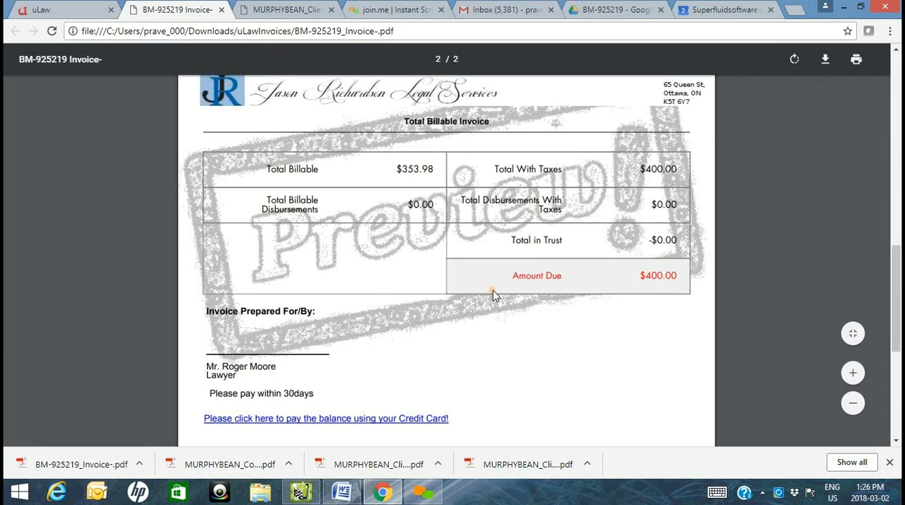
left_click(42, 10)
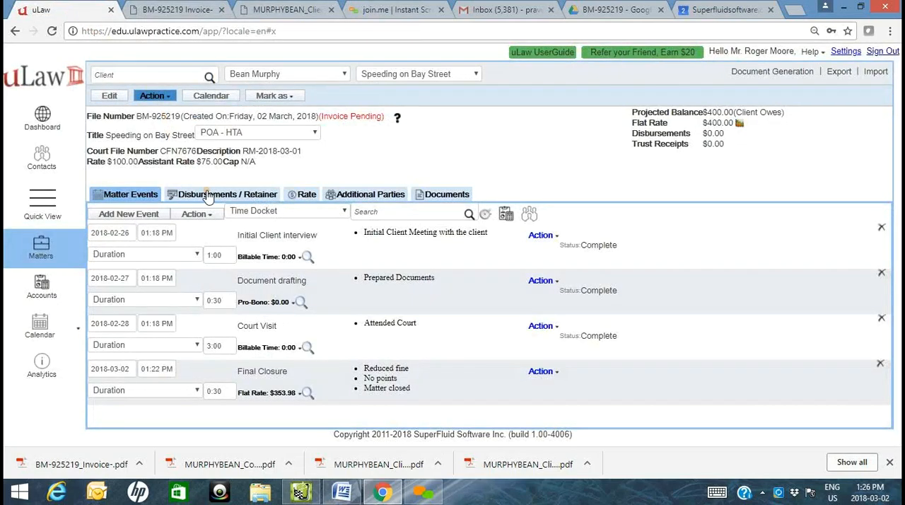
left_click(173, 10)
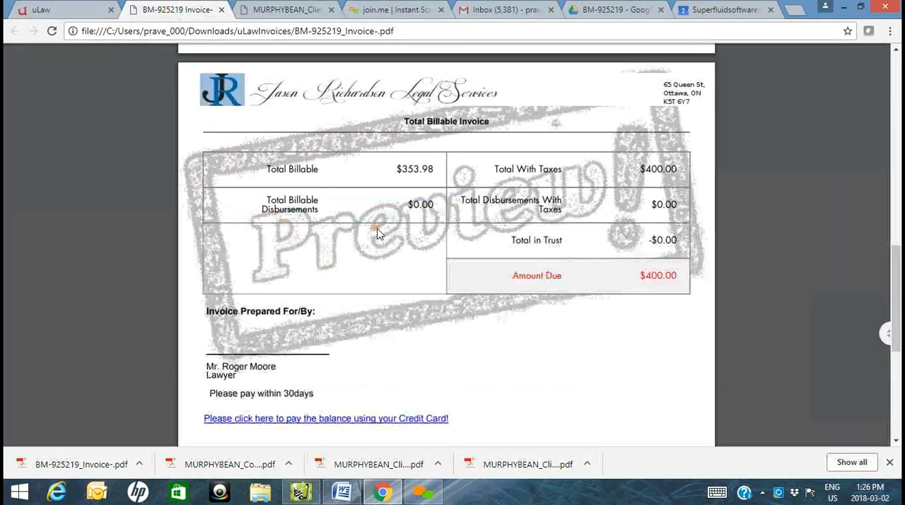
scroll(377, 233, "up", 10)
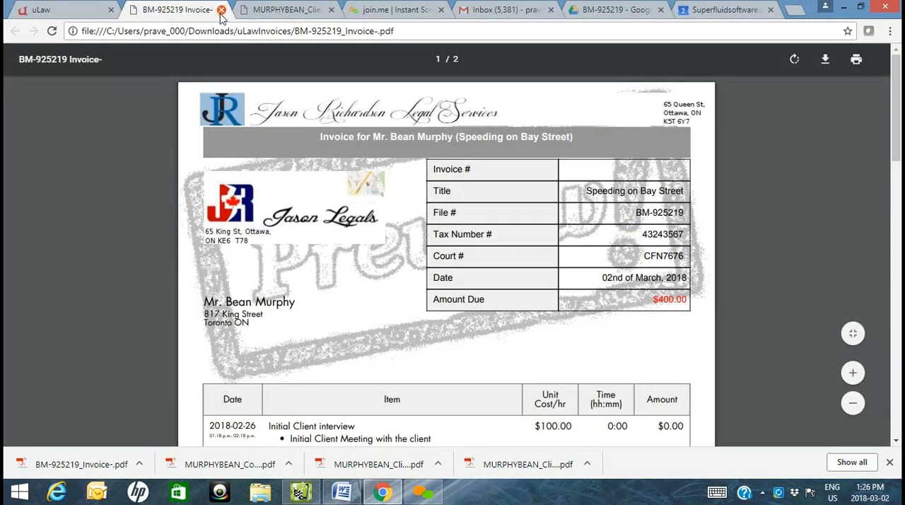
left_click(221, 10)
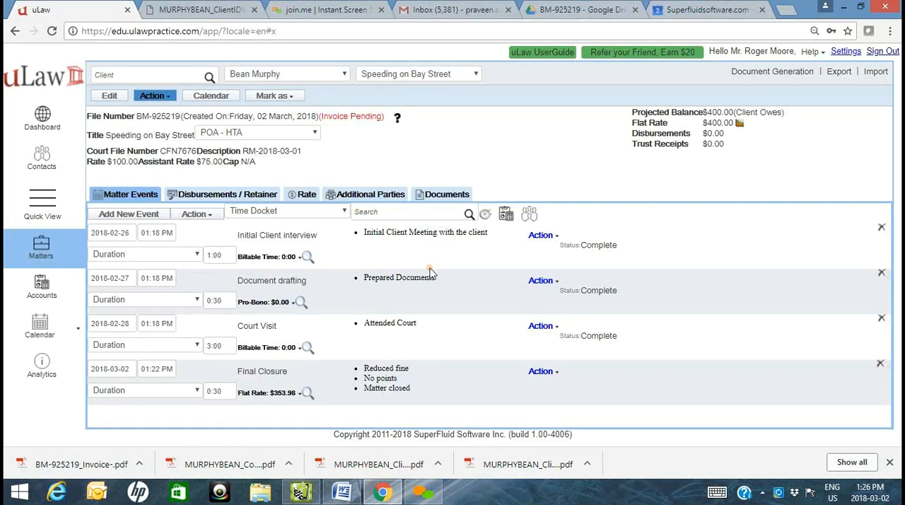
- Start a Miscellaneous Expense disbursement named "Application Fee" with an amount of $100 and $0 tax
left_click(228, 195)
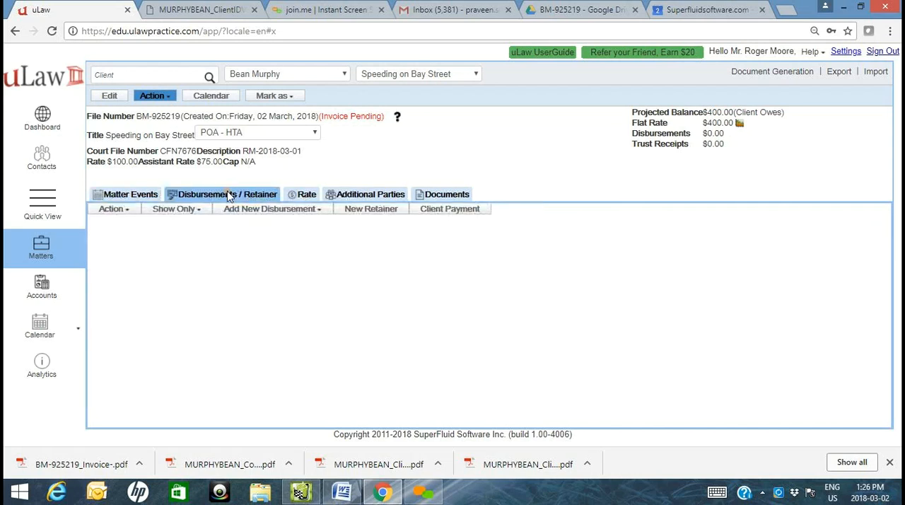
left_click(292, 212)
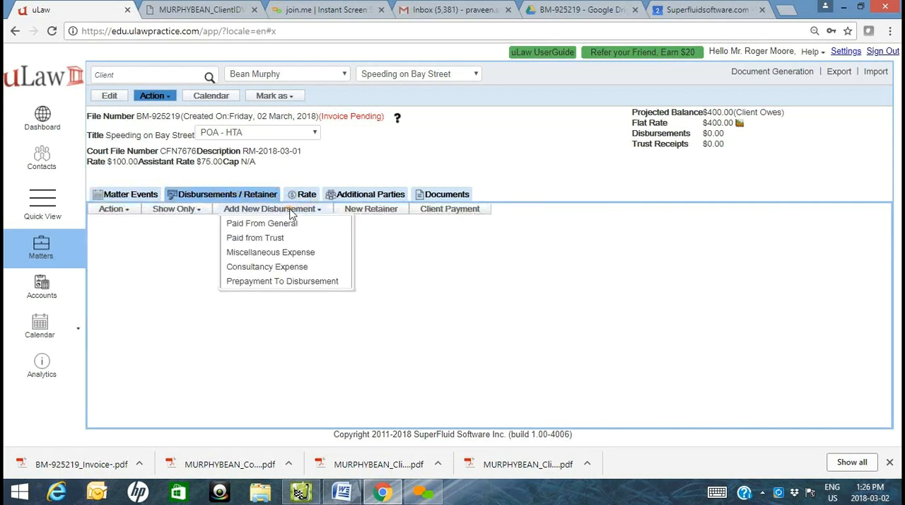
left_click(295, 254)
left_click(423, 142)
type("A")
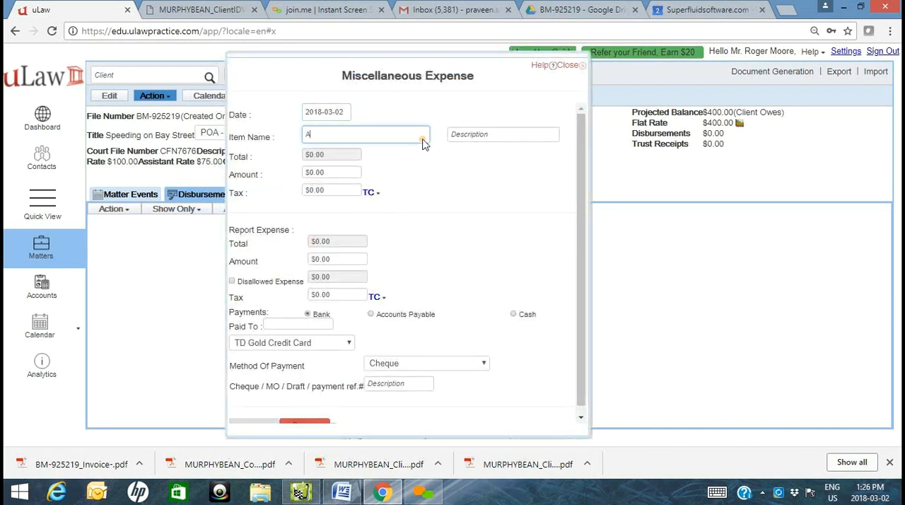
type("ppl")
key("Tab")
key("Tab")
key("Tab")
key("Tab")
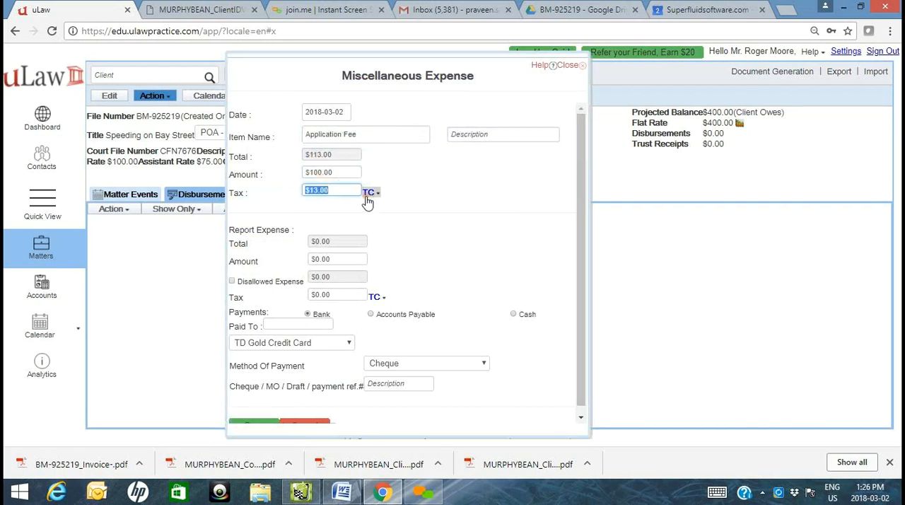
type("0")
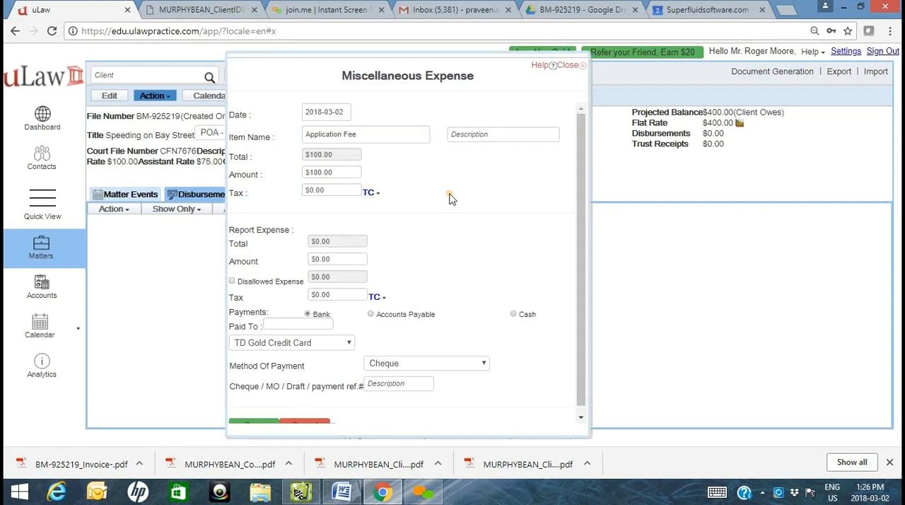
- Record the expense as paid to MINISTRY OF FINANCE from TD Gold Credit Card by Credit Card, with a payment reference number
scroll(398, 228, "down", 1)
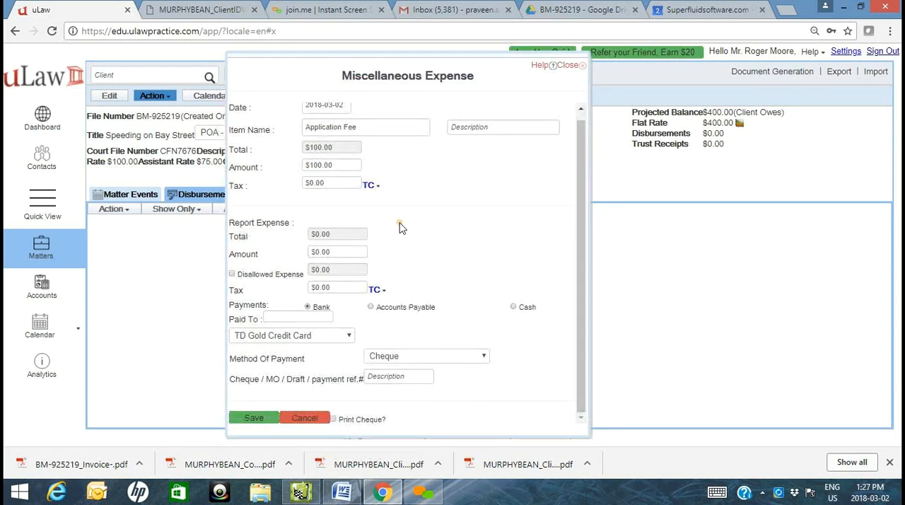
left_click(298, 319)
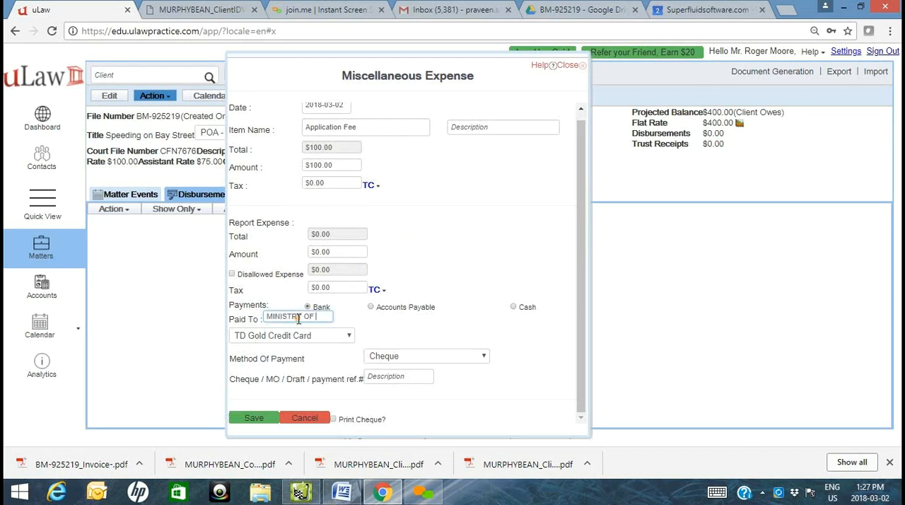
type("MINISTRY OF M")
key("BackSpace")
type("FINANCE")
left_click(311, 337)
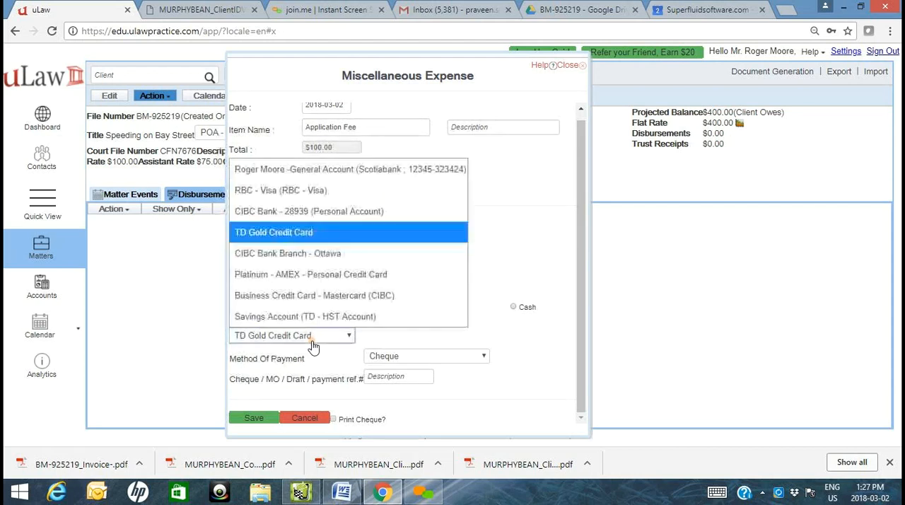
left_click(311, 232)
left_click(427, 359)
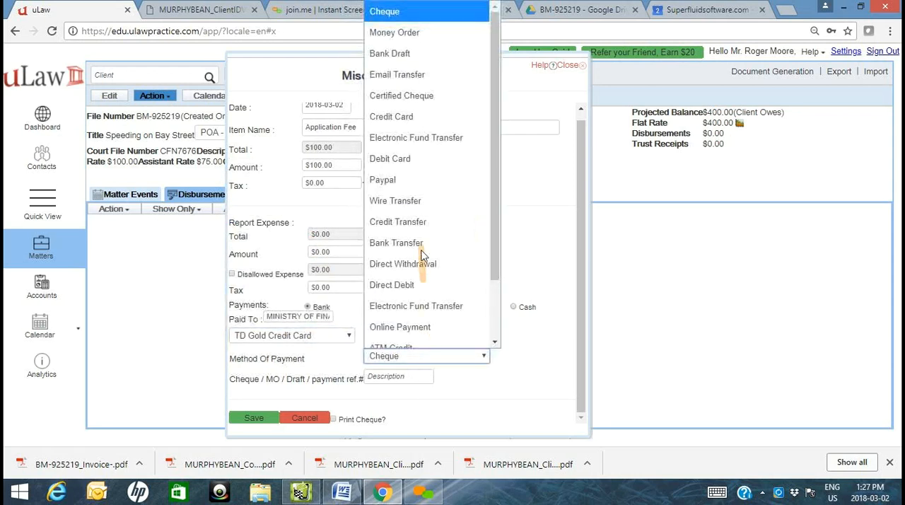
left_click(412, 119)
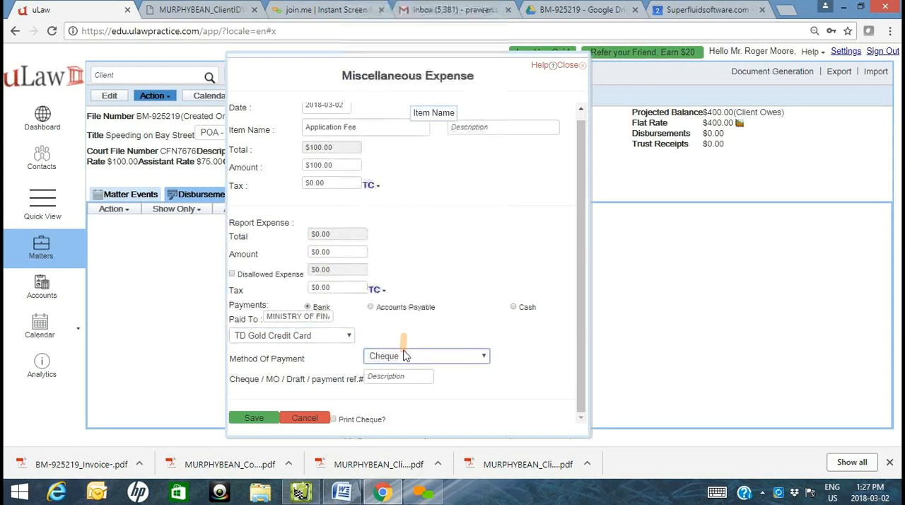
left_click(396, 376)
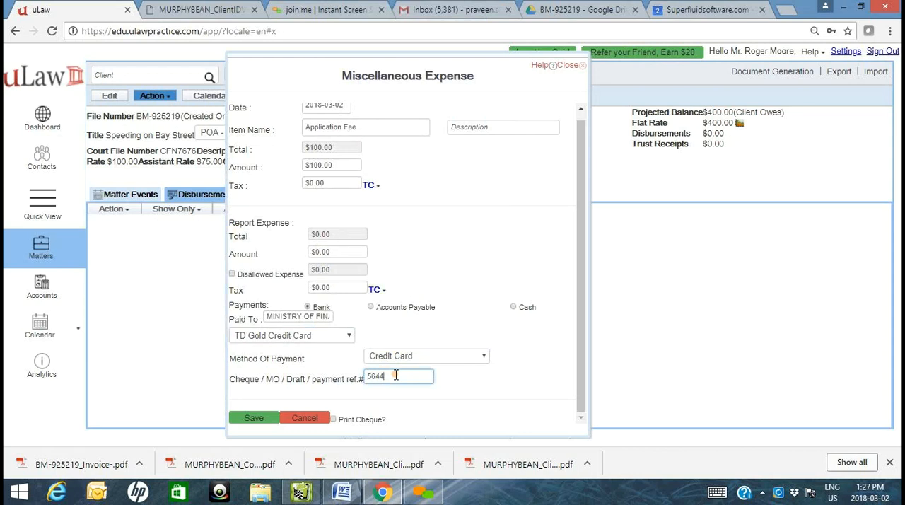
- Set the report expense amount to $100 with $0 tax and save the disbursement
left_click(343, 253)
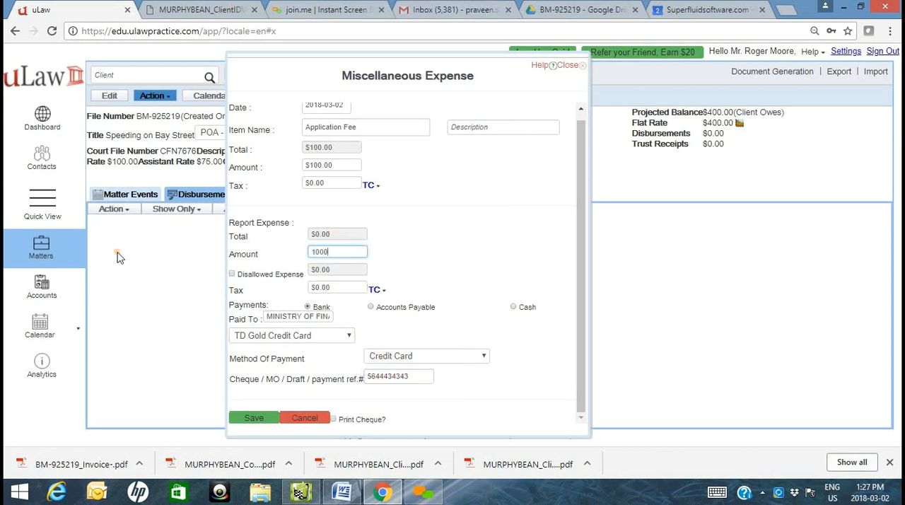
type("100")
key("Tab")
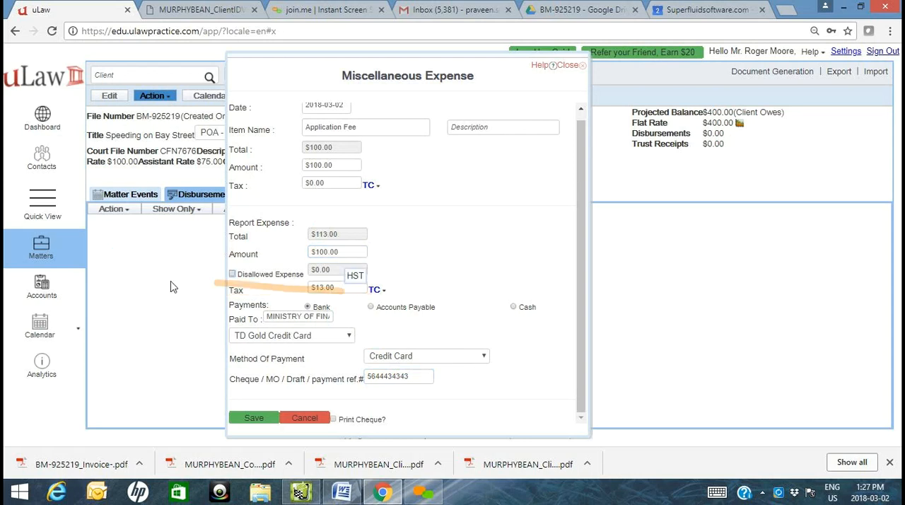
type("0")
key("Tab")
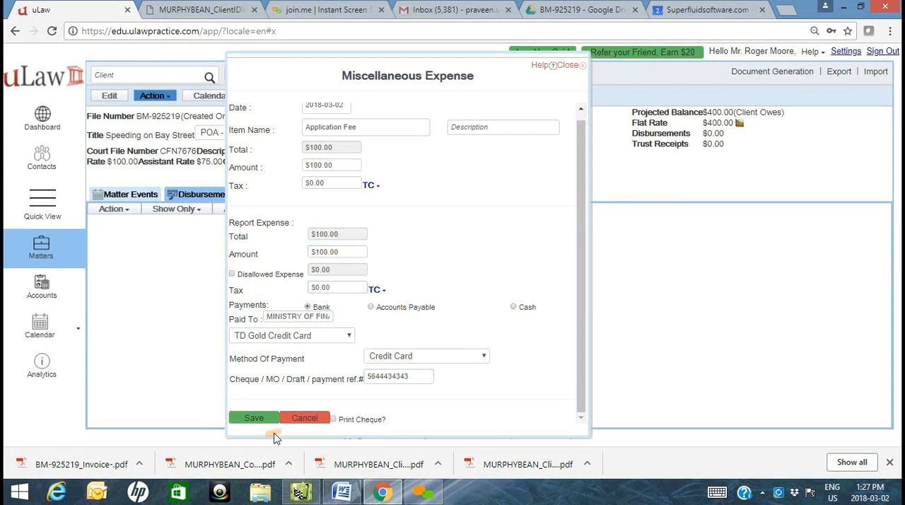
left_click(247, 419)
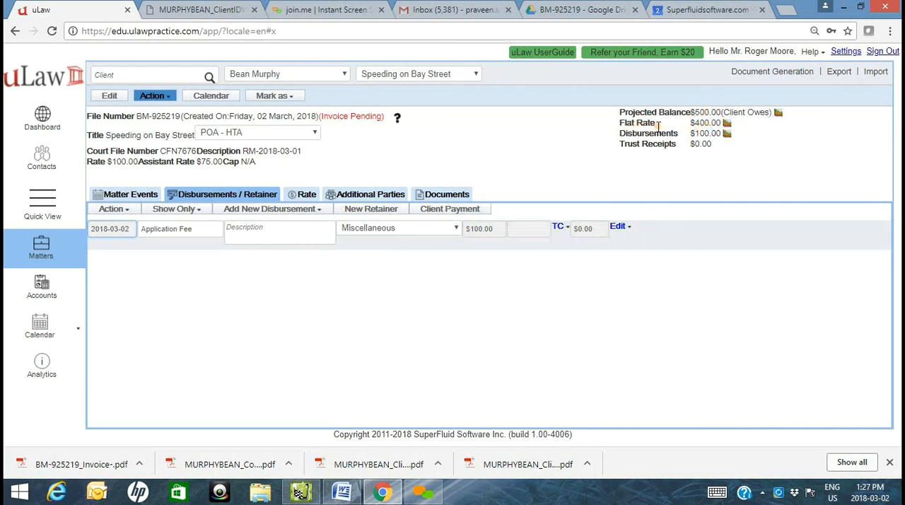
- View the matter's disbursements breakdown as a pie chart and a bar chart, and close it
left_click(728, 135)
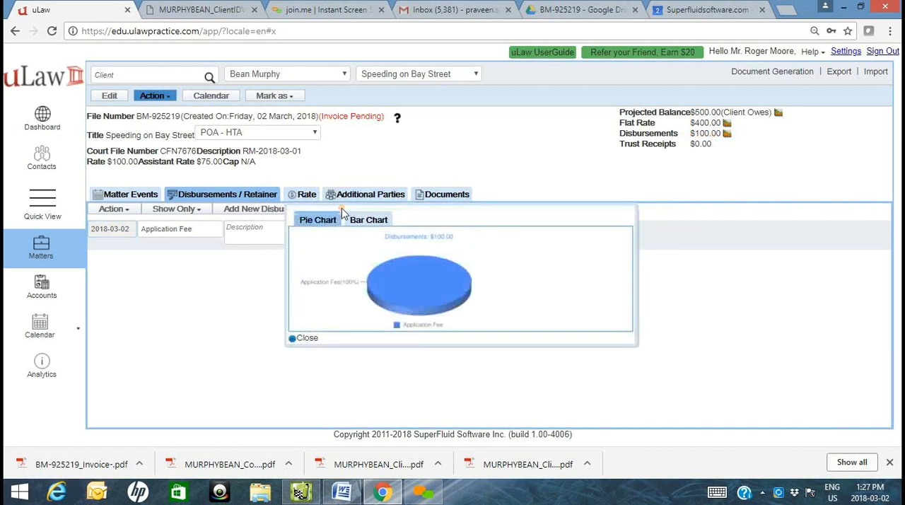
left_click(364, 220)
left_click(594, 198)
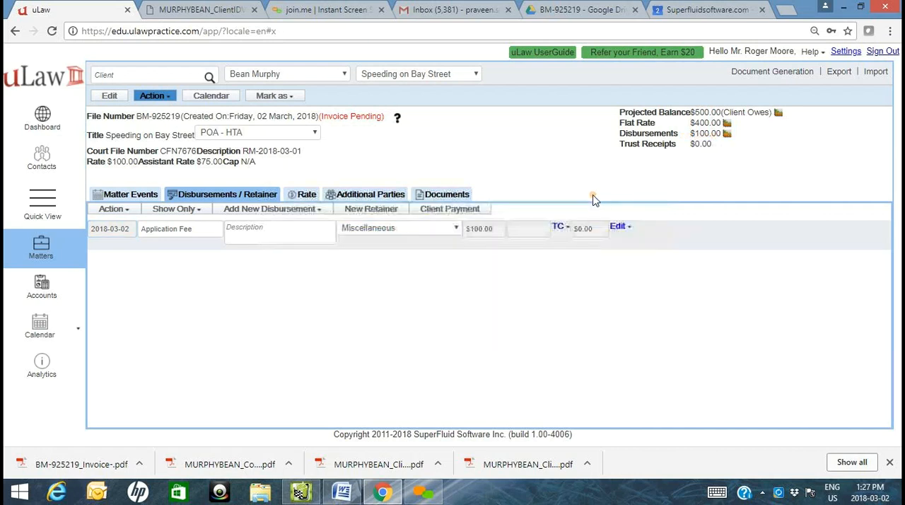
- Generate a Pre Bill invoice preview for the matter with the Spring theme and open the downloaded PDF
left_click(771, 72)
mouse_move(773, 105)
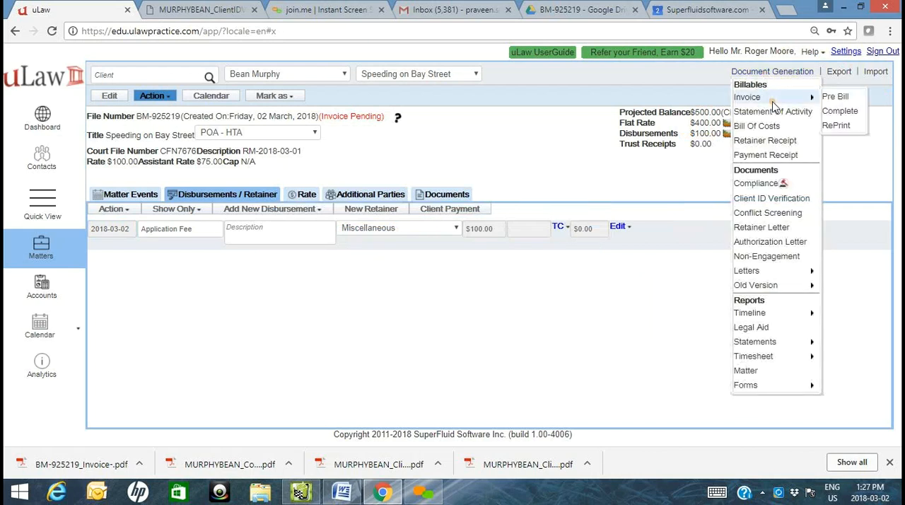
left_click(836, 104)
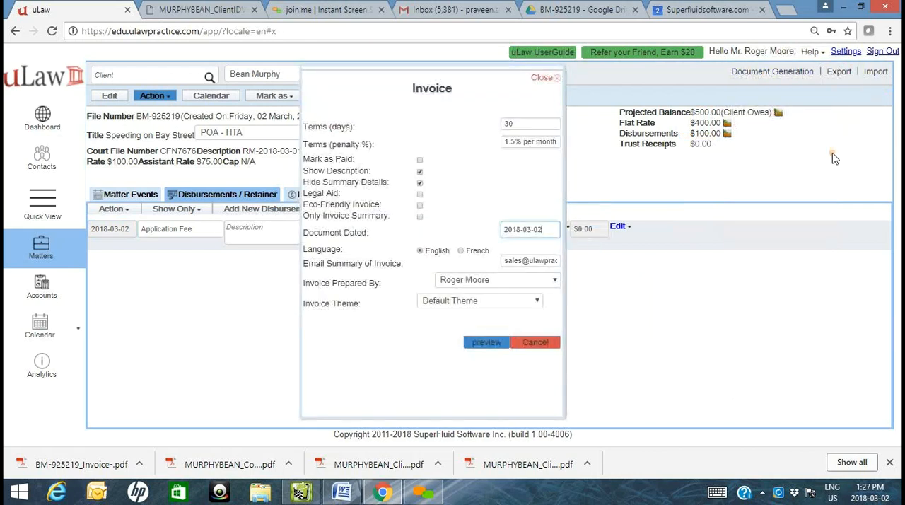
left_click(503, 301)
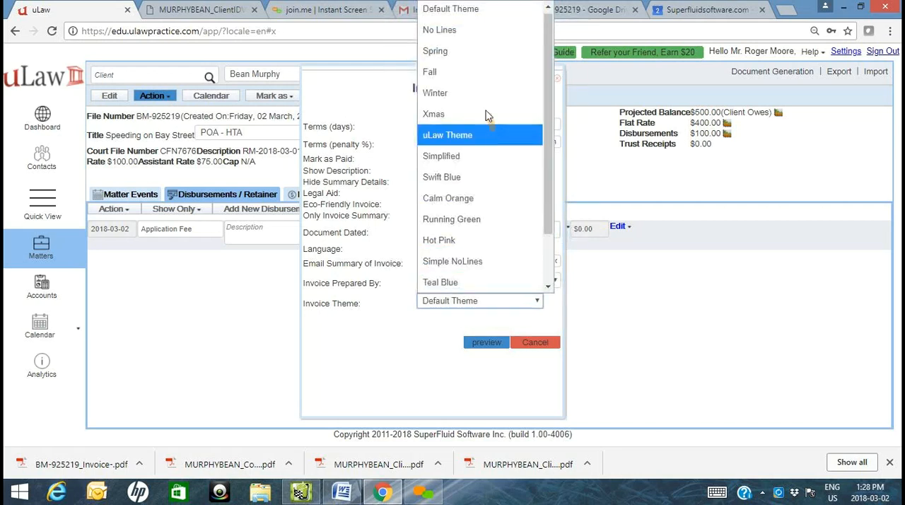
left_click(457, 56)
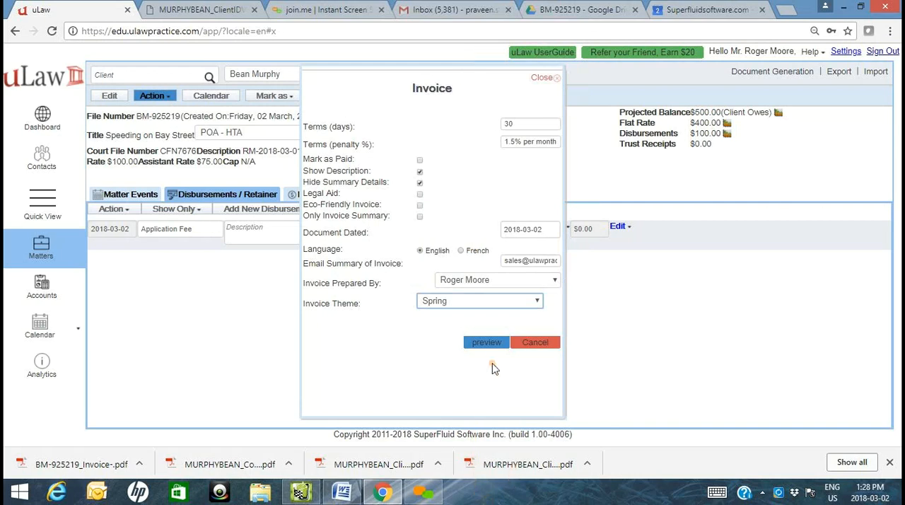
left_click(487, 342)
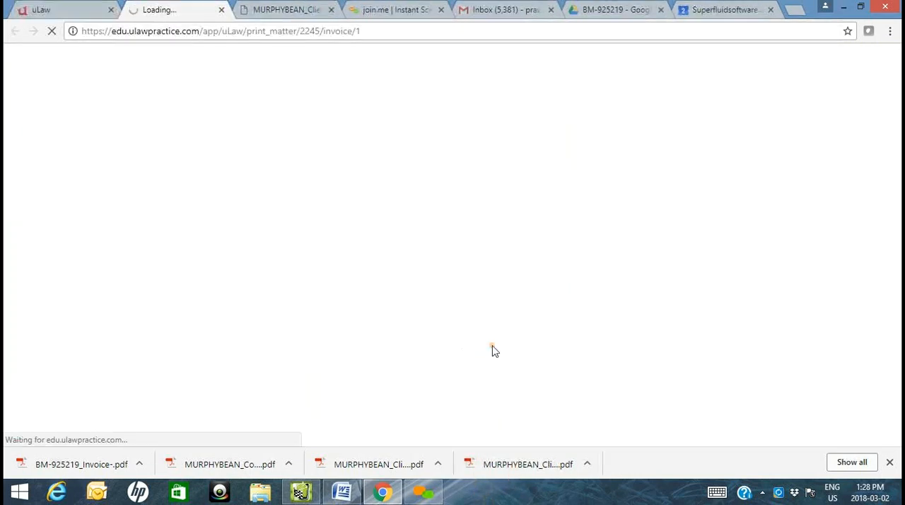
left_click(55, 471)
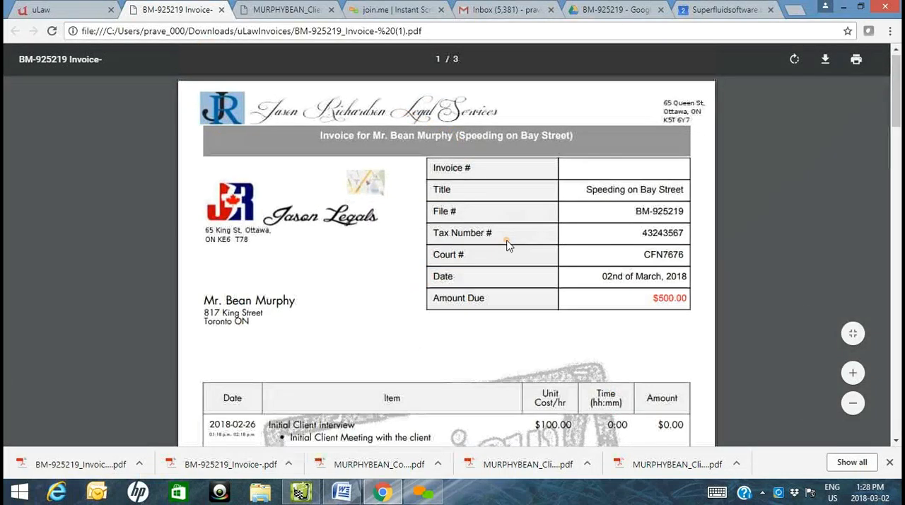
- Examine the preview invoice's client details, event items, disbursements and amount due
scroll(510, 244, "down", 2)
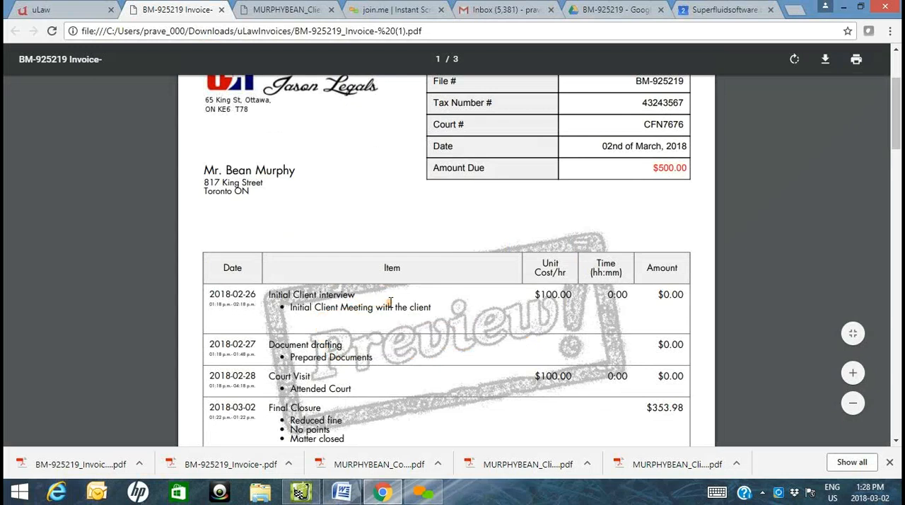
scroll(439, 300, "down", 3)
scroll(457, 295, "up", 5)
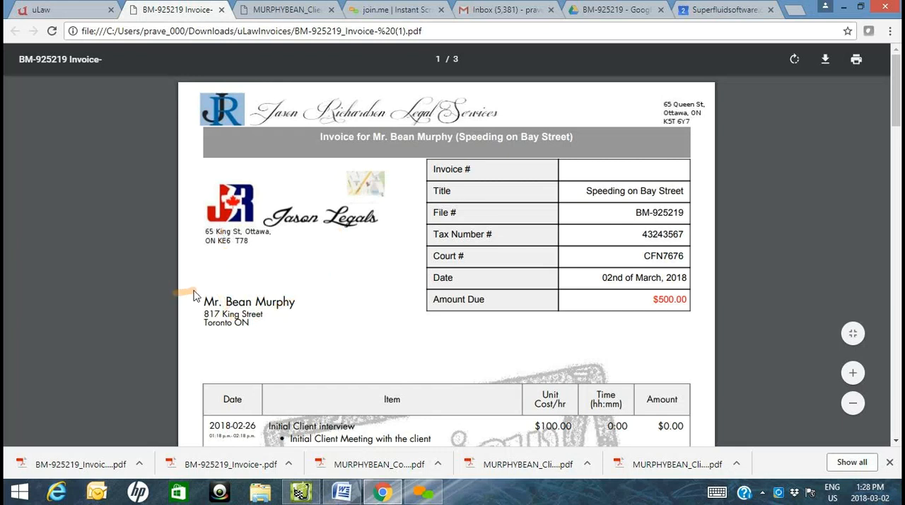
left_click_drag(205, 302, 271, 303)
left_click(317, 334)
scroll(404, 319, "down", 10)
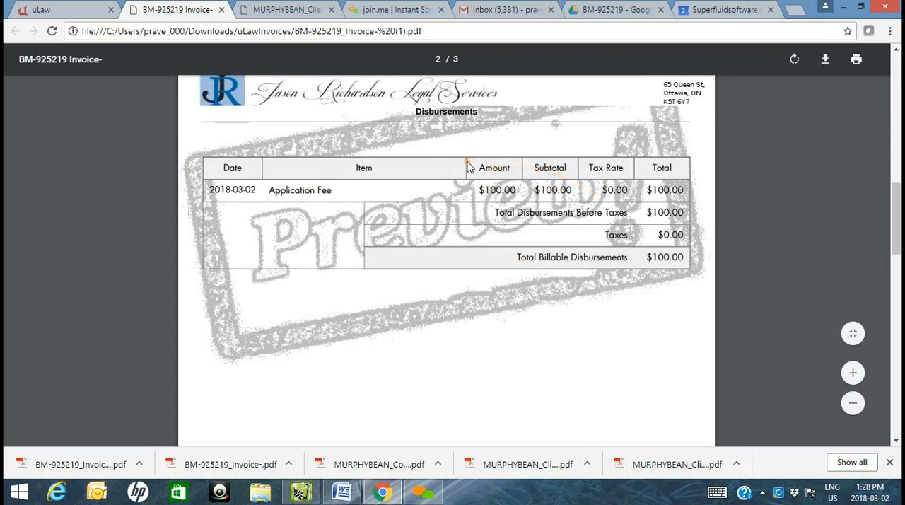
left_click(270, 9)
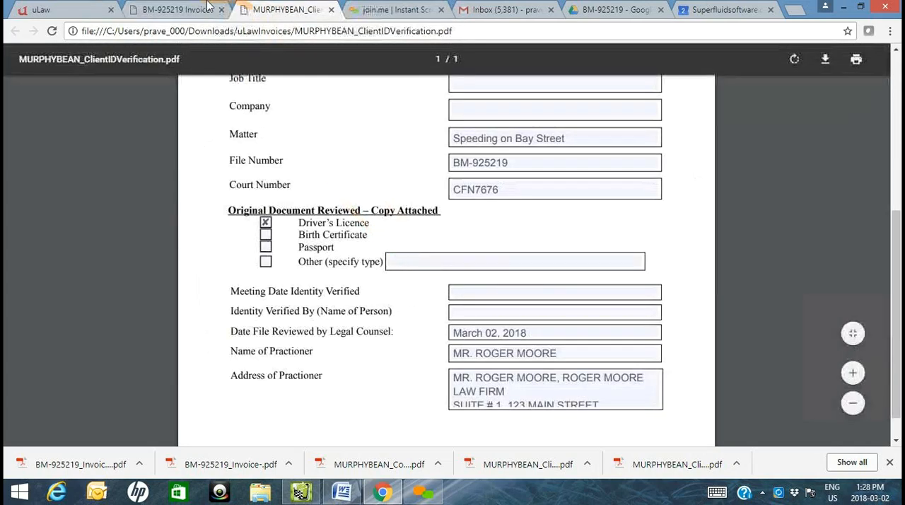
left_click(177, 9)
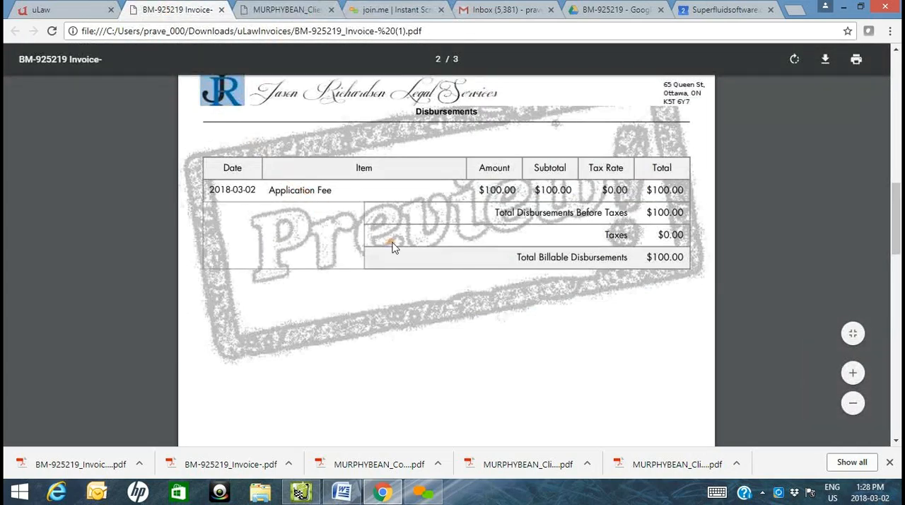
scroll(394, 247, "down", 10)
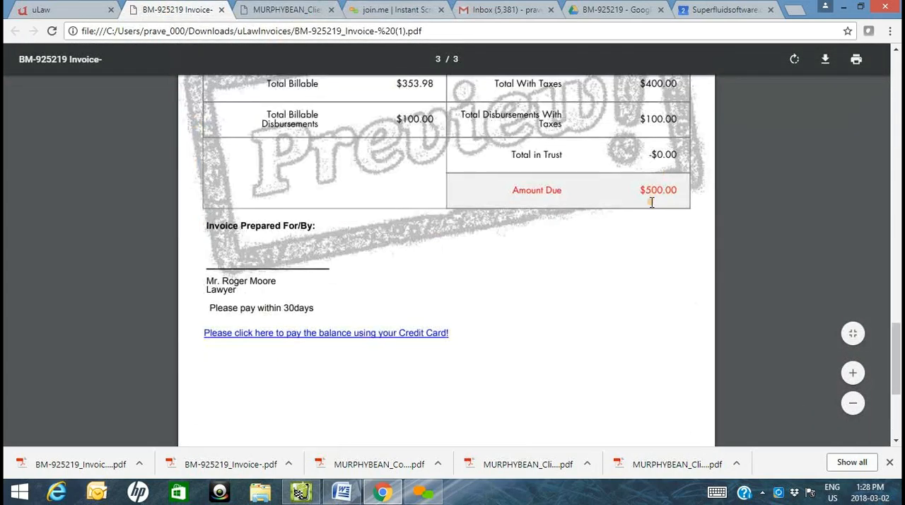
- Generate the Complete invoice for the matter with the Spring theme, download it and open the PDF
left_click(62, 7)
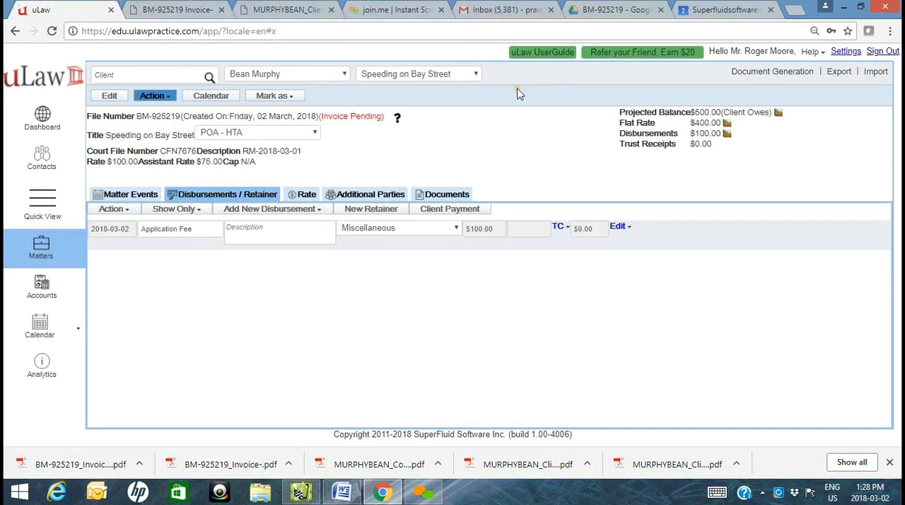
left_click(742, 73)
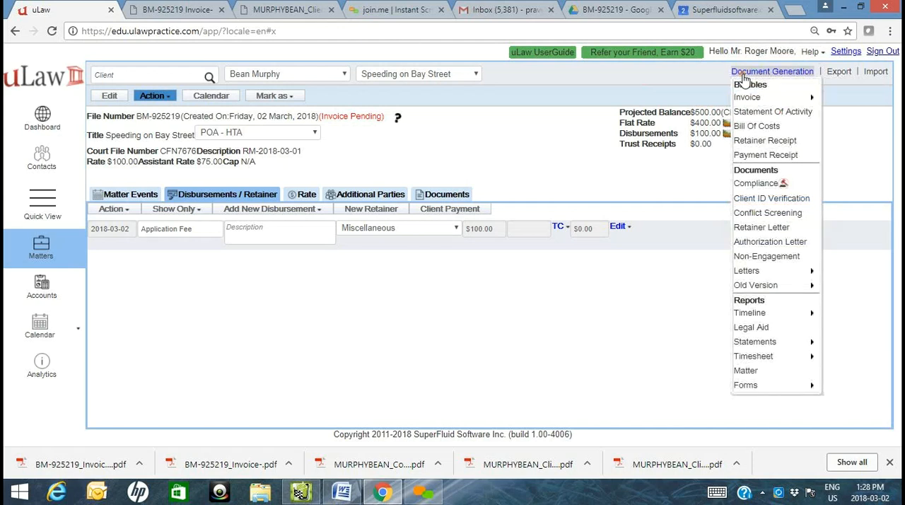
mouse_move(775, 99)
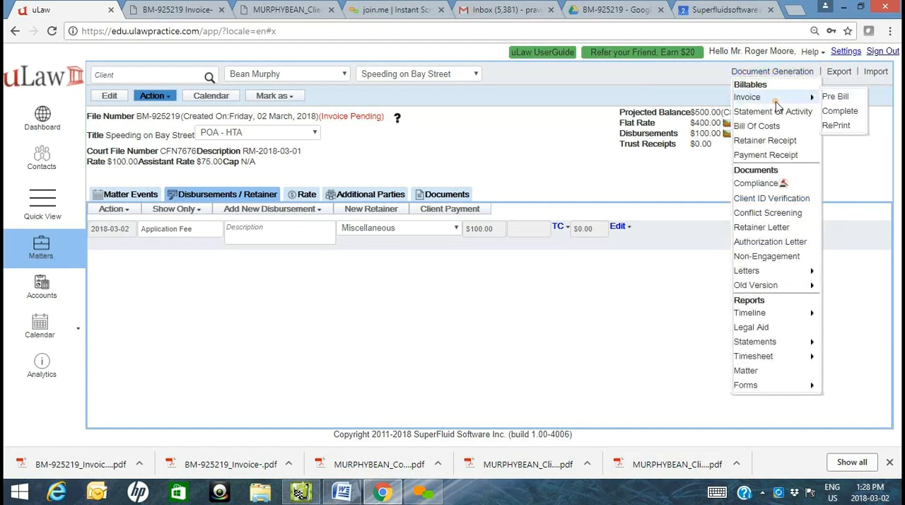
left_click(851, 113)
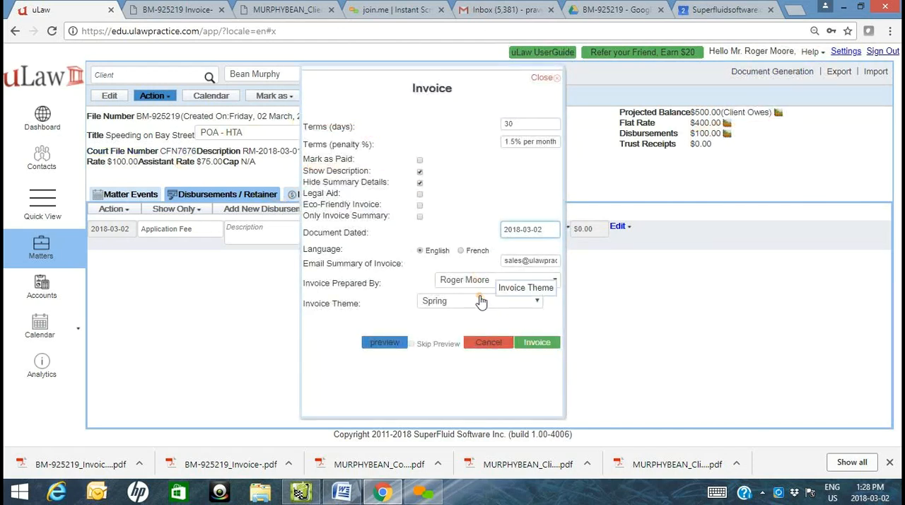
left_click(537, 344)
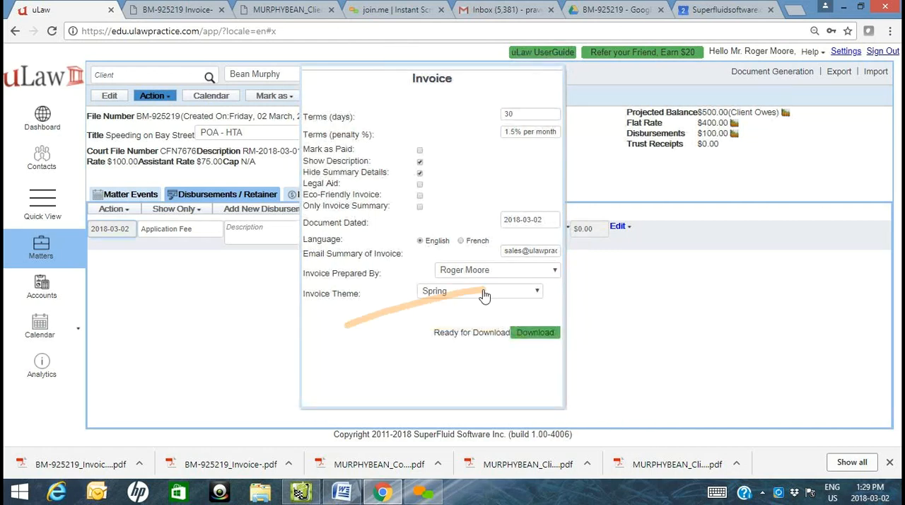
left_click(535, 333)
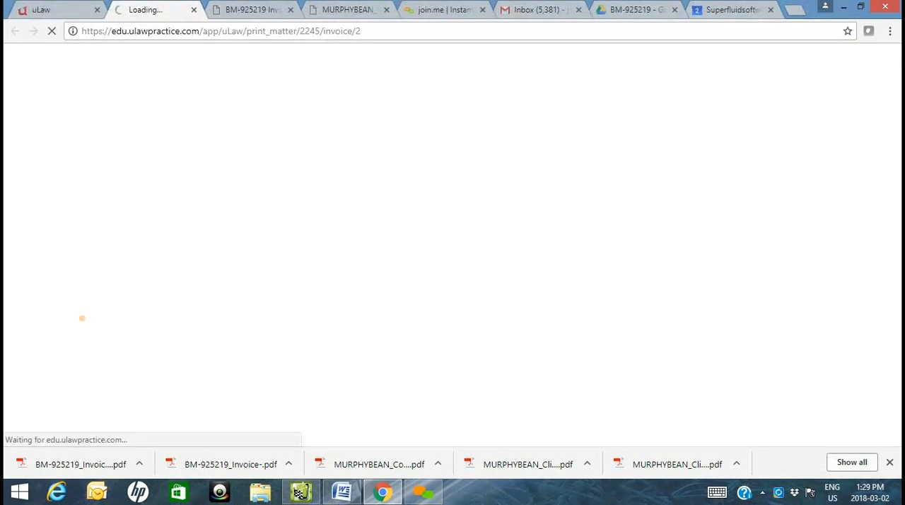
left_click(50, 8)
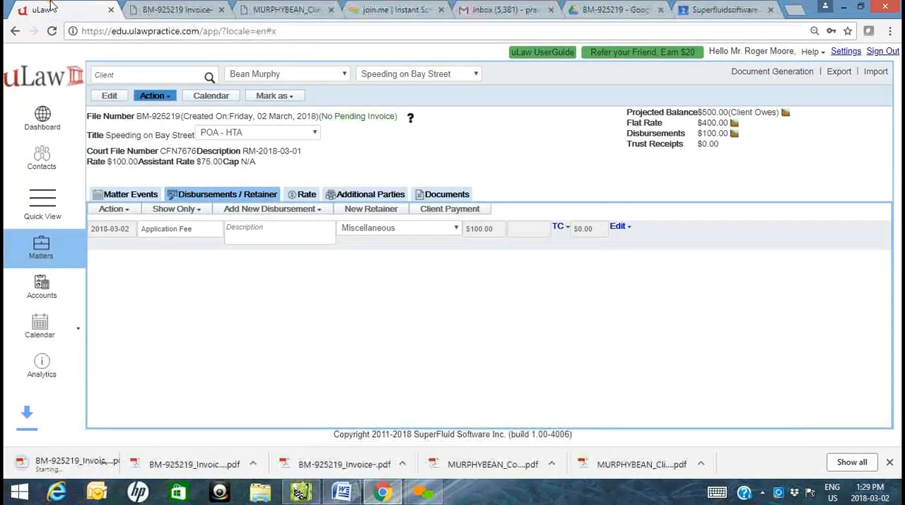
left_click(74, 464)
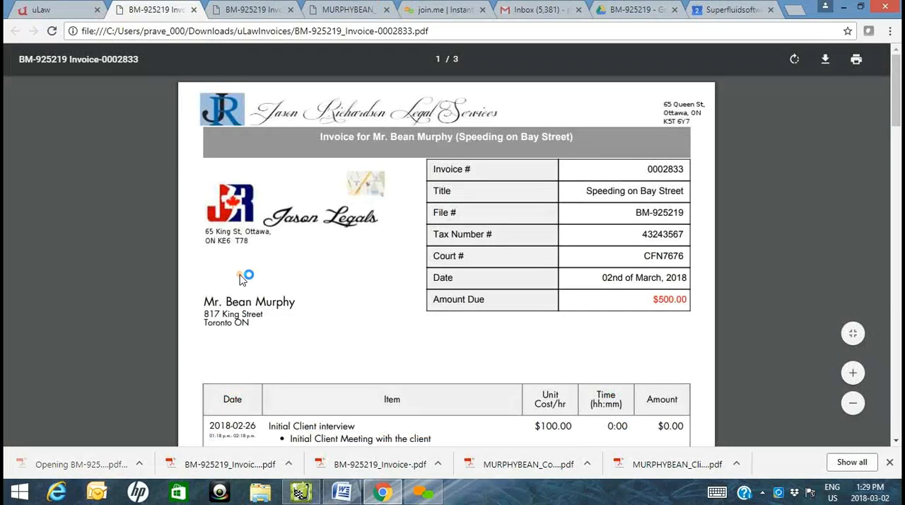
- Check the invoice number and amount due in the final invoice's header table
scroll(344, 378, "down", 6)
scroll(319, 341, "up", 6)
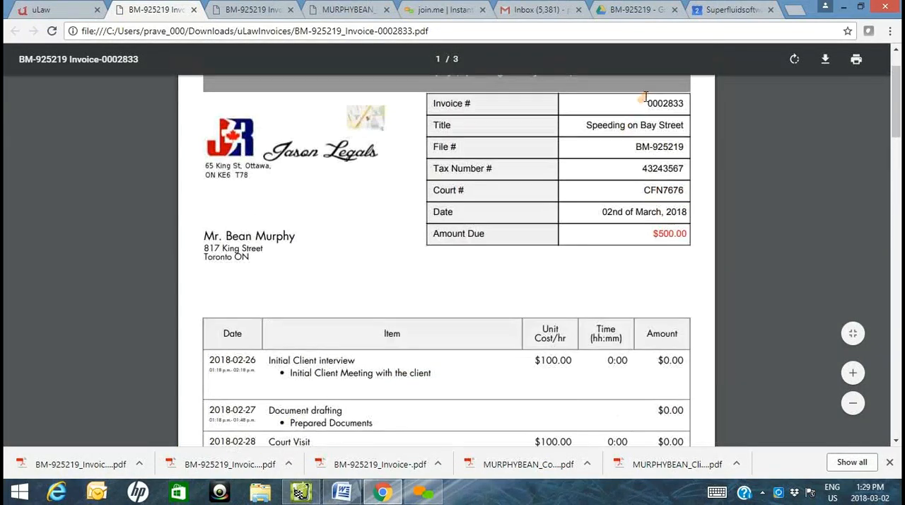
left_click_drag(650, 103, 679, 104)
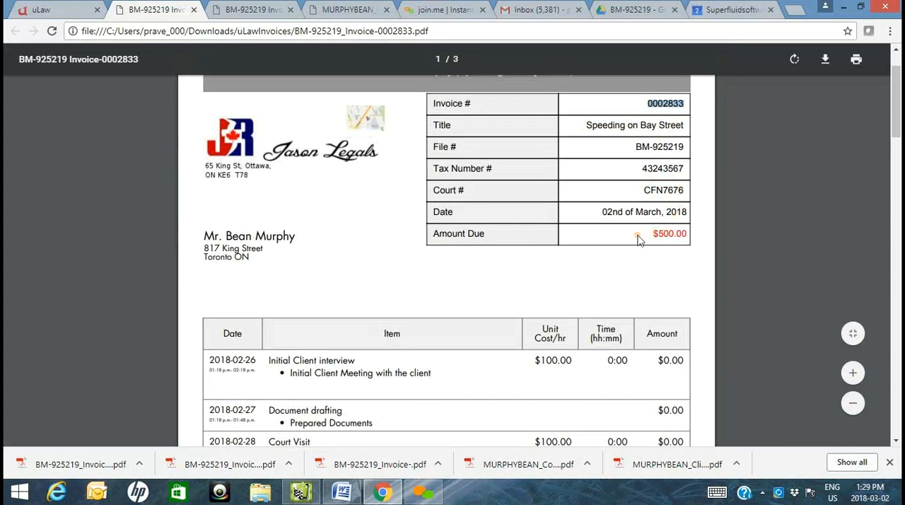
double_click(675, 233)
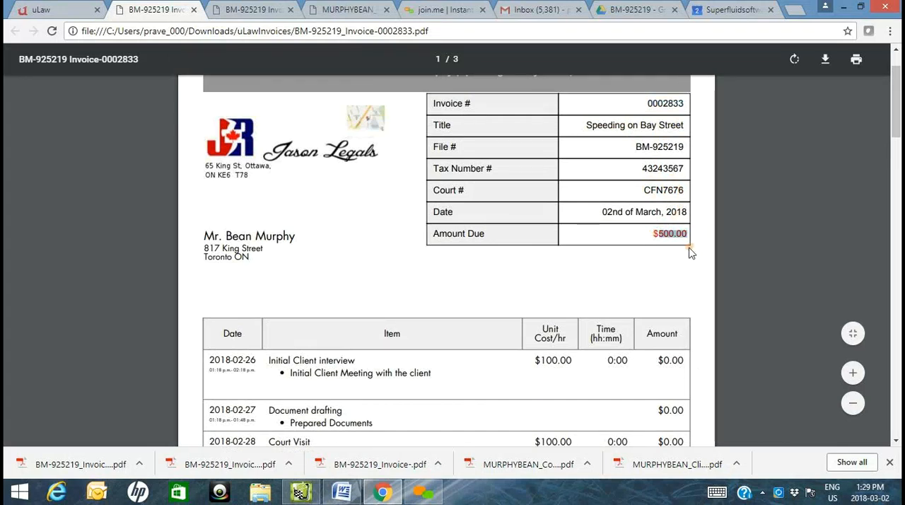
- Examine the final invoice's terms, themed page footer, disbursements page and closing summary
scroll(629, 244, "down", 3)
scroll(617, 159, "down", 1)
scroll(617, 157, "down", 2)
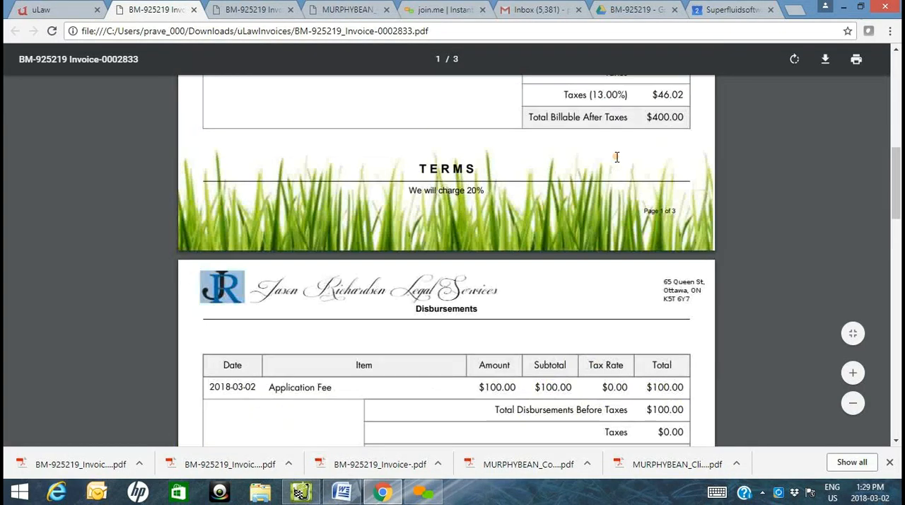
scroll(623, 153, "up", 1)
scroll(699, 302, "down", 3)
scroll(699, 302, "down", 1)
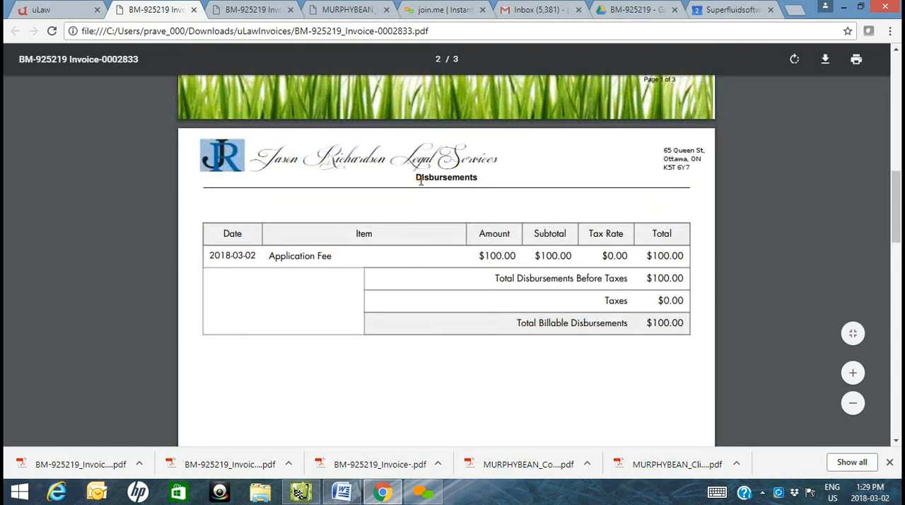
scroll(438, 184, "down", 9)
scroll(438, 184, "down", 8)
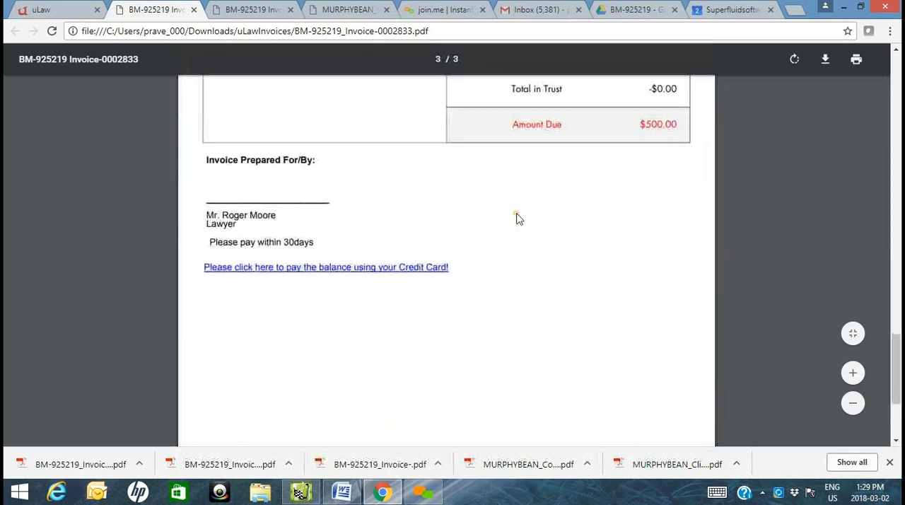
- Open the final invoice's credit card payment link, view the payment page and close it
scroll(658, 192, "up", 3)
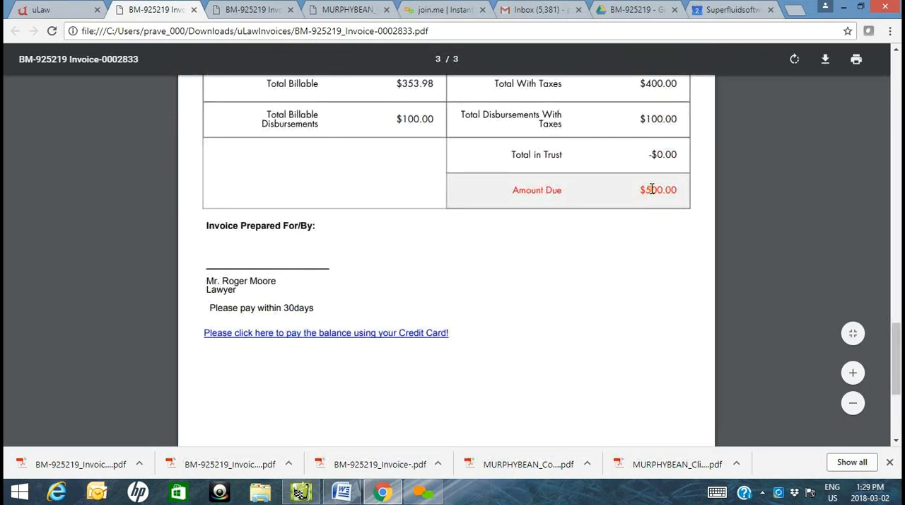
left_click(429, 338)
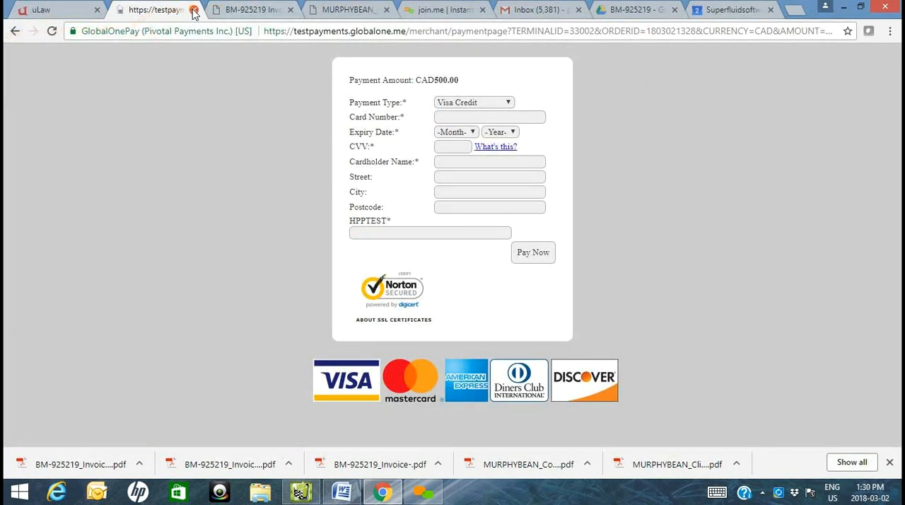
left_click(194, 11)
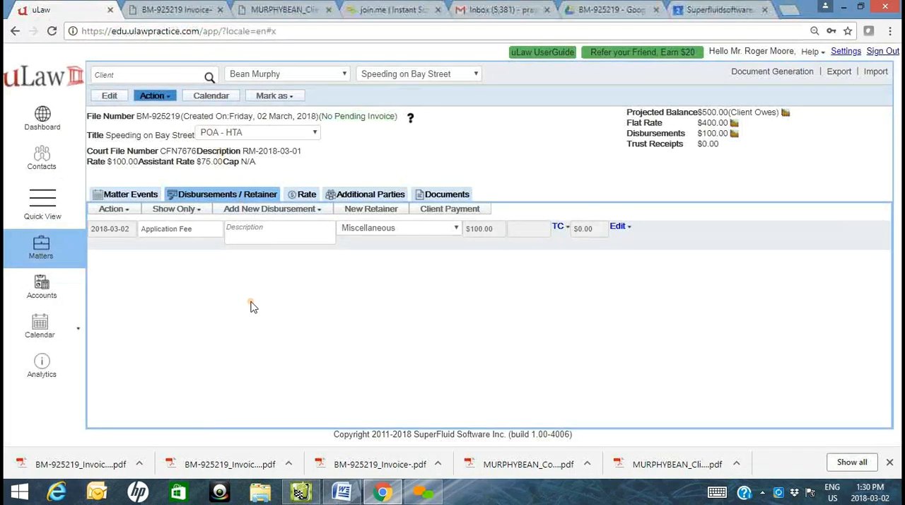
- Review the matter's events and disbursements after invoicing, ending on the matter events
left_click(140, 197)
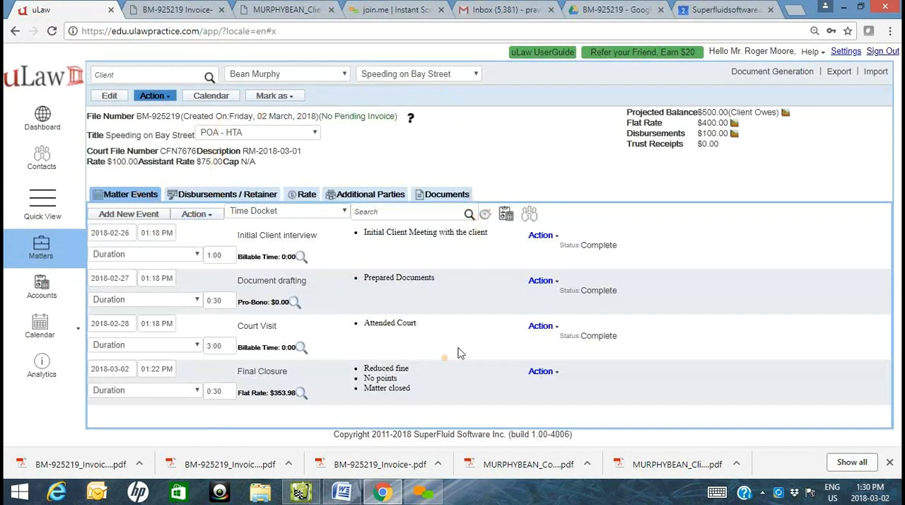
left_click(255, 198)
left_click(142, 196)
- View the reprint options for the matter's issued invoice from its invoice status, and cancel without reprinting
left_click(342, 119)
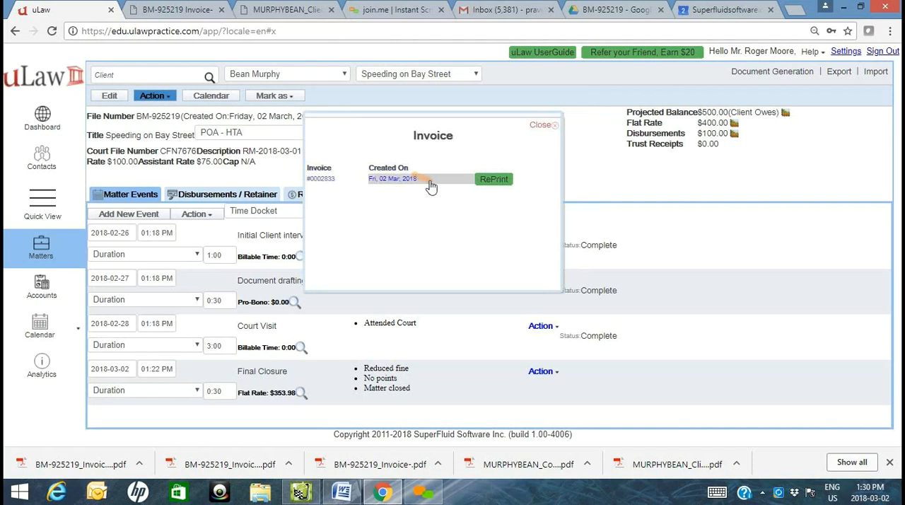
left_click(493, 181)
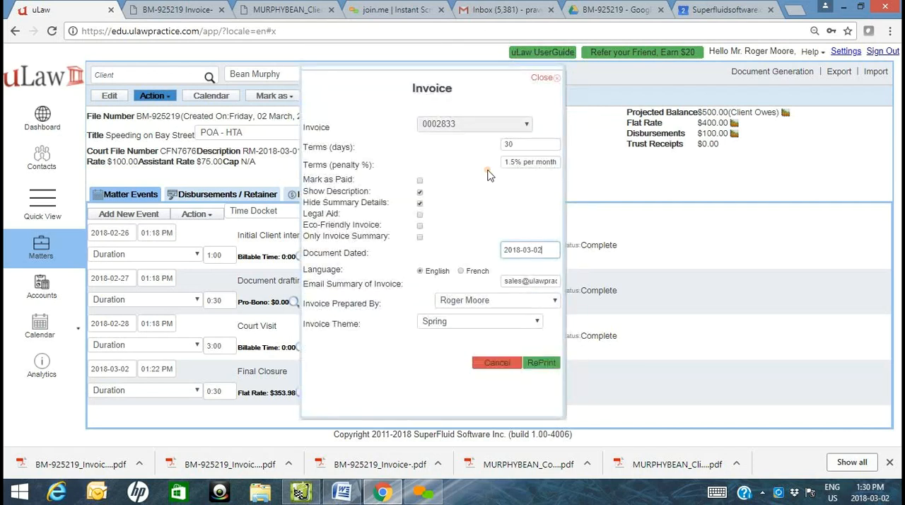
left_click(455, 324)
left_click(490, 365)
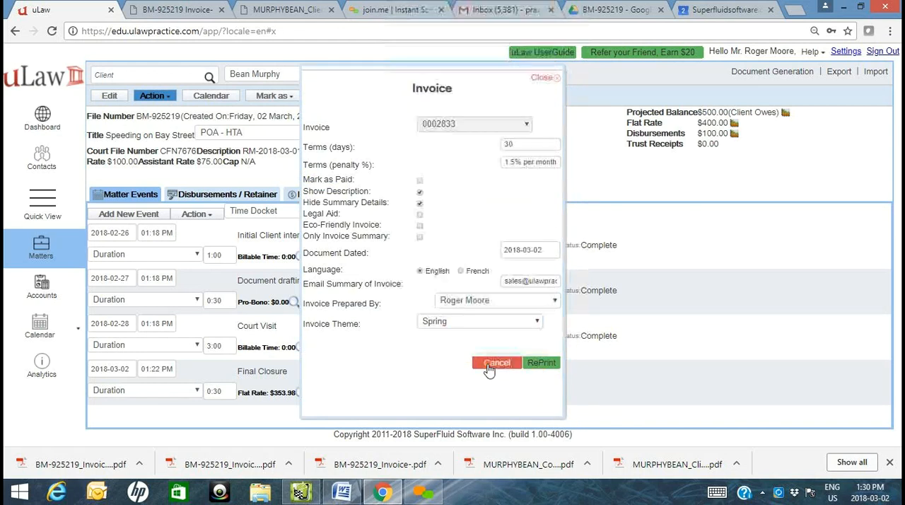
left_click(489, 364)
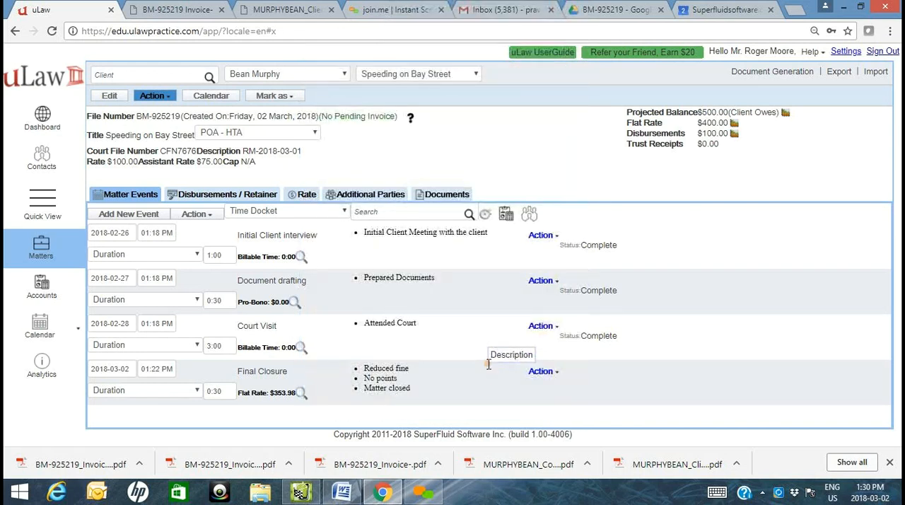
- Open the Matter Analytics summary to examine the matter's invoiced, paid and outstanding amounts
left_click(411, 119)
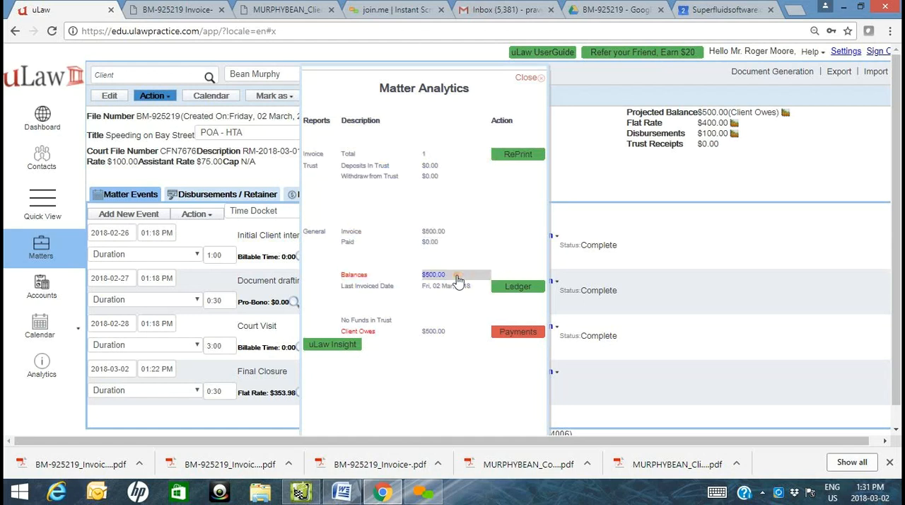
- Open the matter's ledger from Matter Analytics to examine the billed fees, payments and balance owed, and close it
left_click(527, 290)
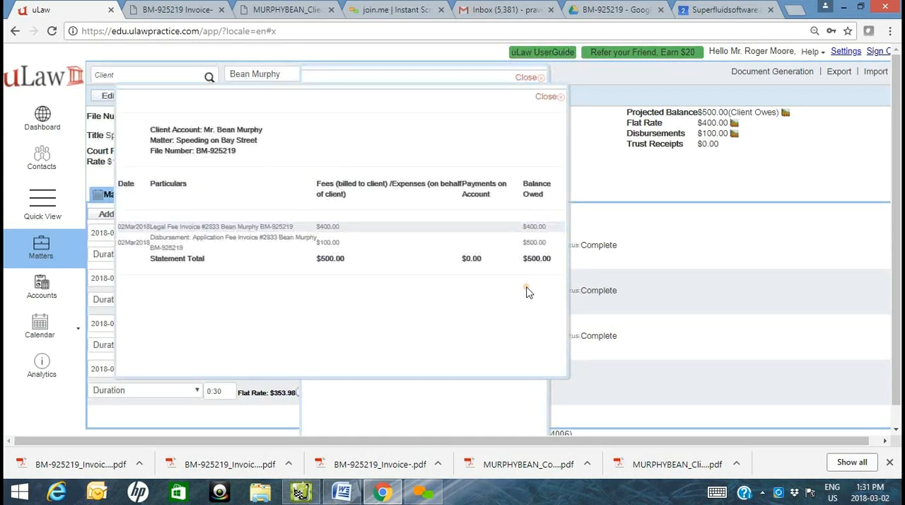
left_click(552, 96)
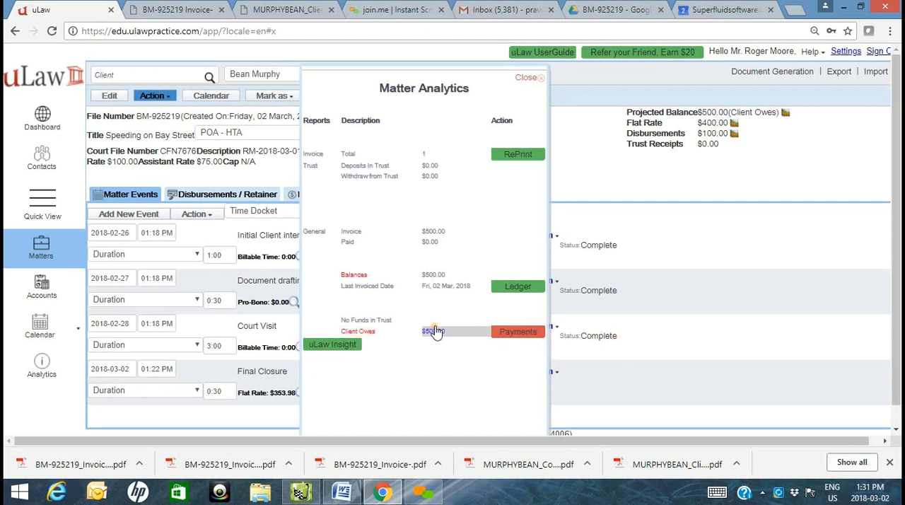
- Start a client payment dated 2018-03-02 for $500.00 against the Speeding on Bay Street matter, viewing the payment methods
left_click(536, 334)
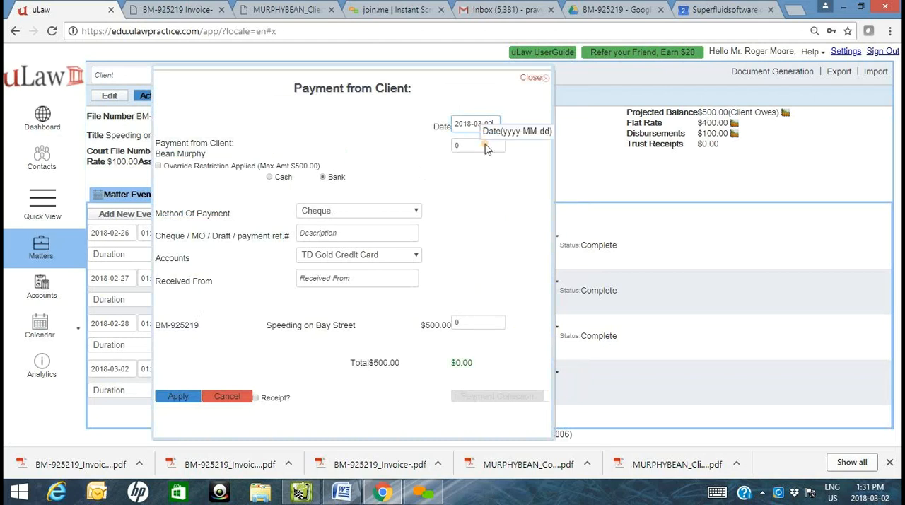
triple_click(200, 135)
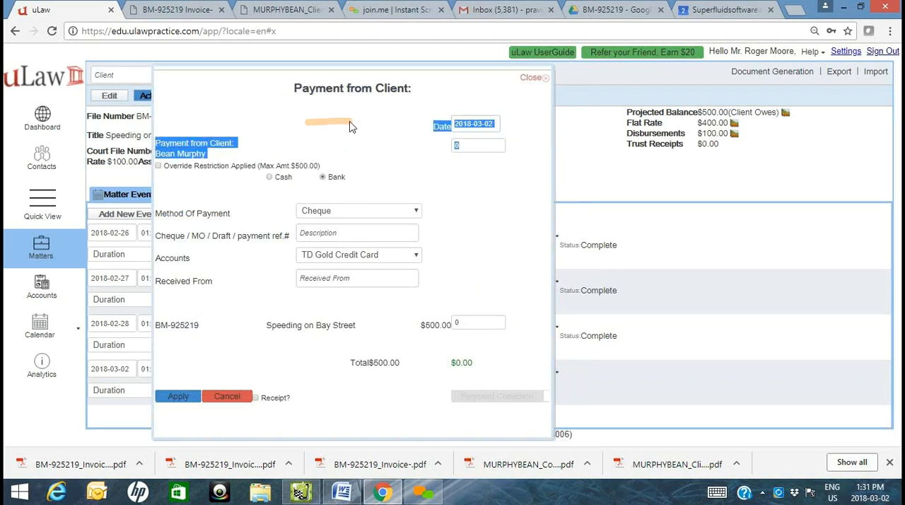
left_click(460, 146)
type("500")
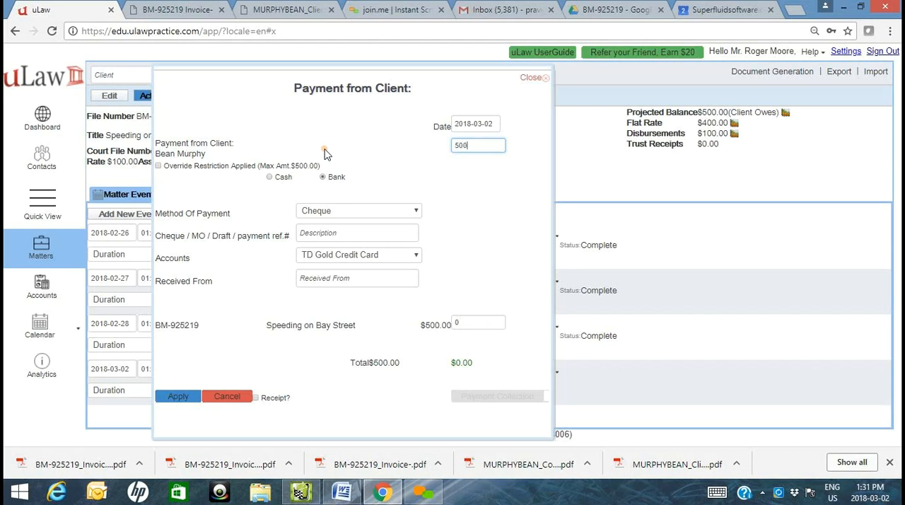
key("Tab")
left_click_drag(499, 145, 293, 145)
type("600")
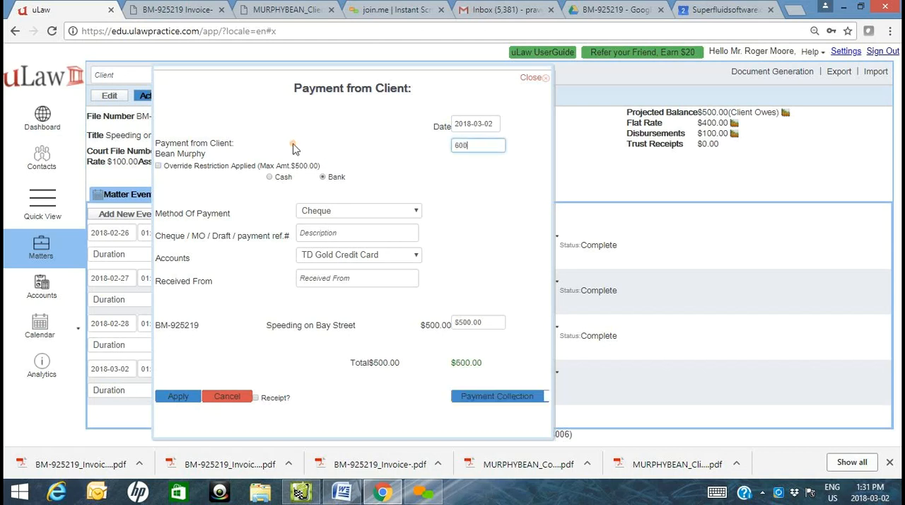
left_click(340, 211)
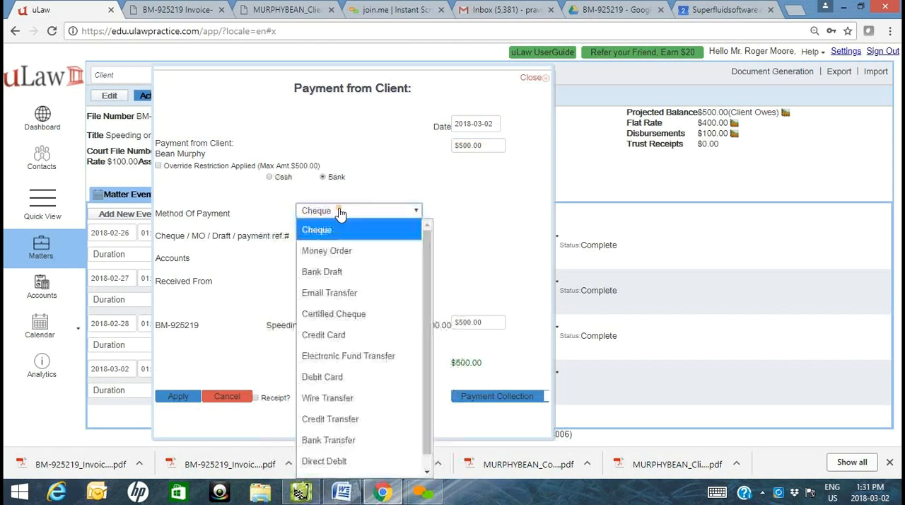
left_click(457, 310)
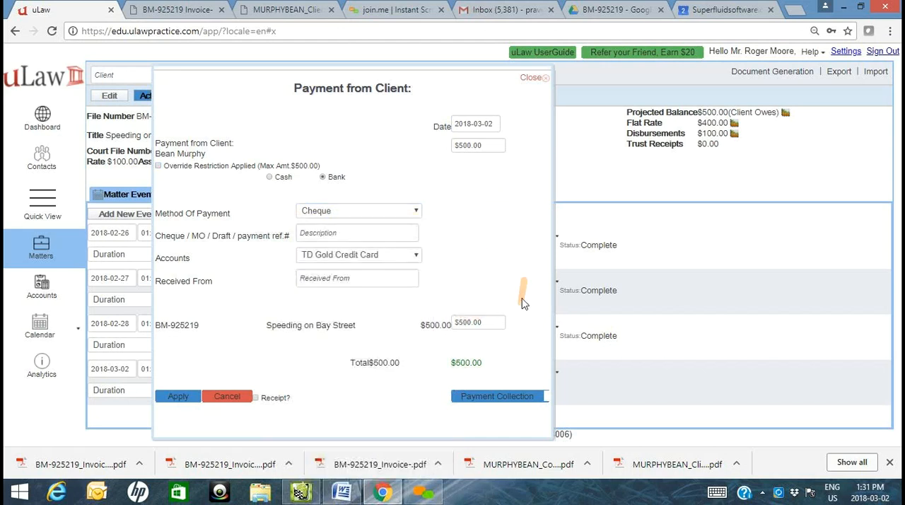
- Start the payment collection for the $500.00 amount to bring up the card payment form
left_click(493, 399)
left_click(333, 201)
left_click(221, 201)
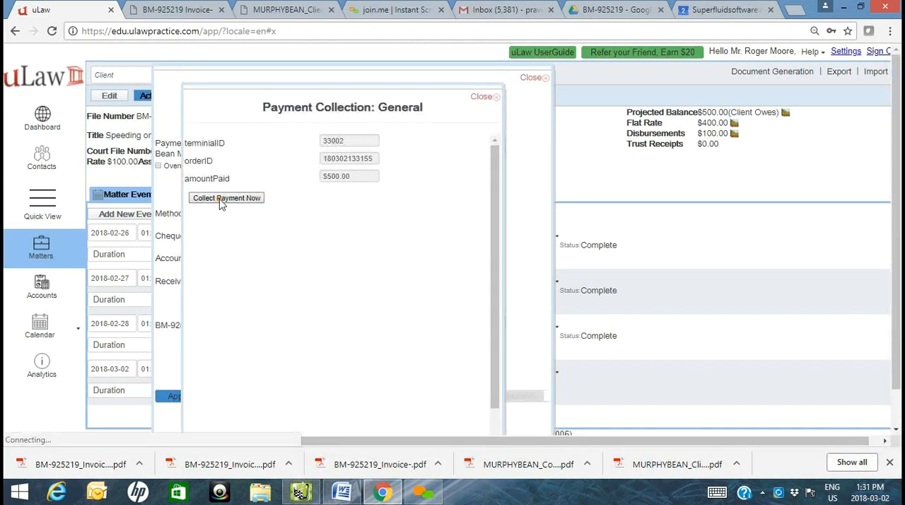
- Fill in the MasterCard's saved card number and expiry date, enter its CVV, and set the HPPTEST field to 444
left_click(386, 245)
type("54")
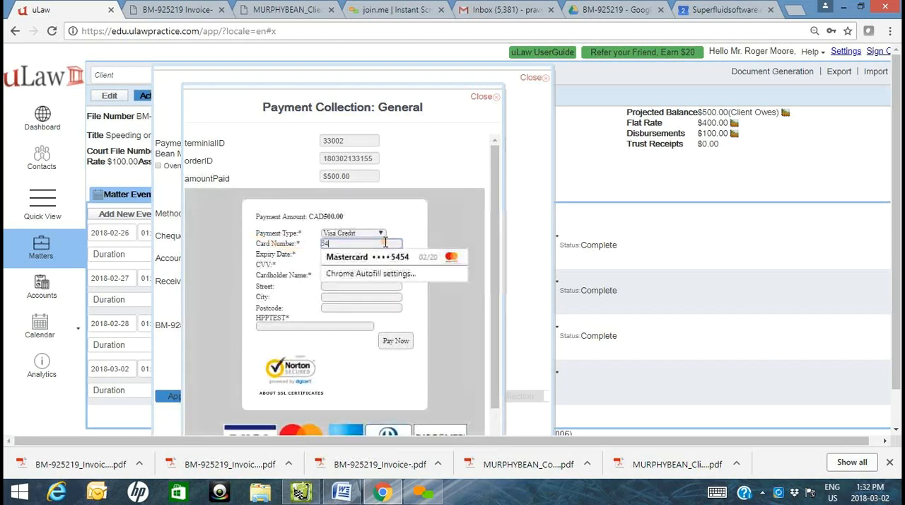
key("Down")
key("Tab")
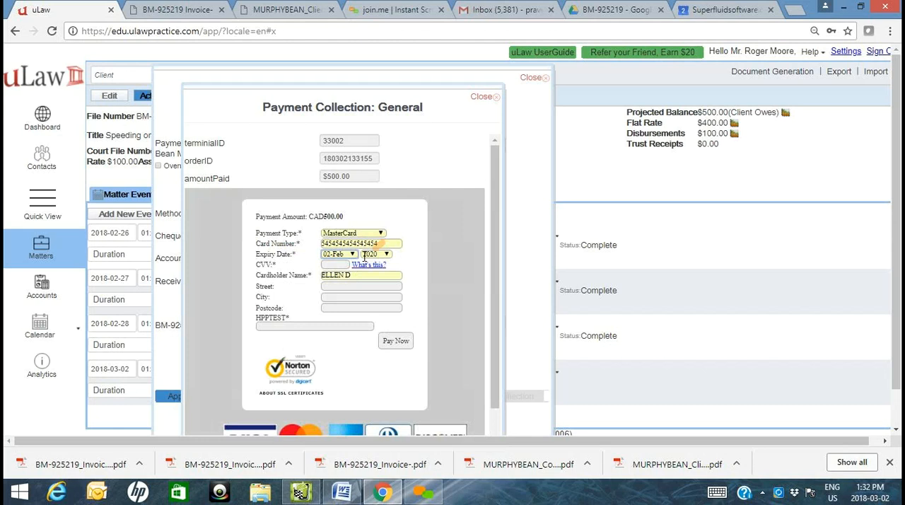
left_click(343, 256)
left_click(335, 267)
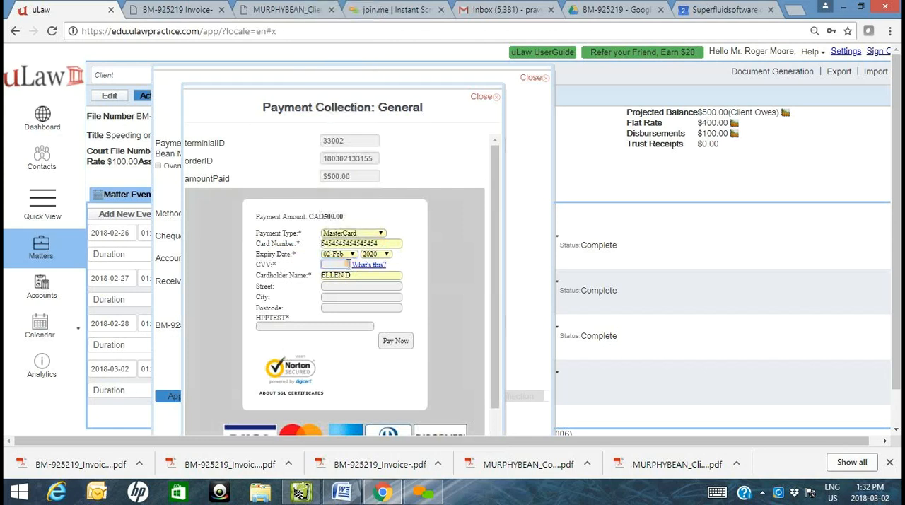
left_click(304, 326)
type("444")
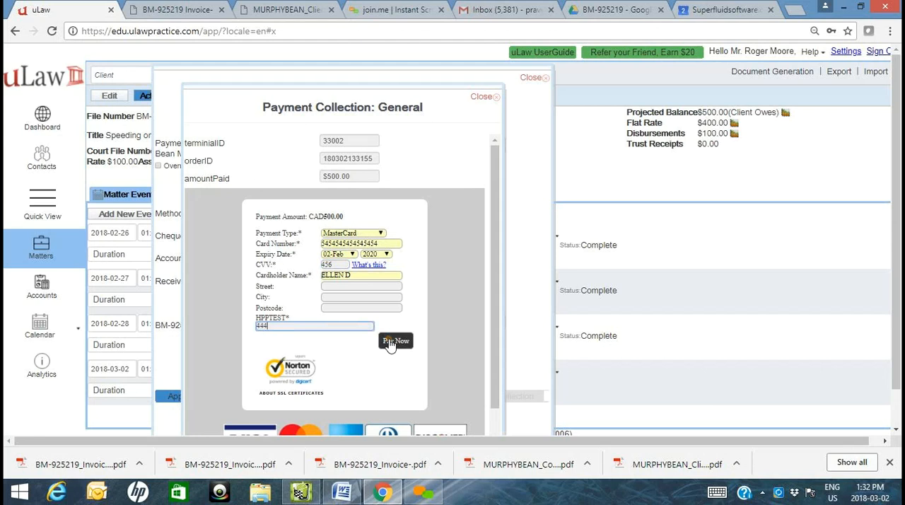
- Replace the cardholder name with the client's full name and submit the card payment
left_click_drag(371, 280, 295, 276)
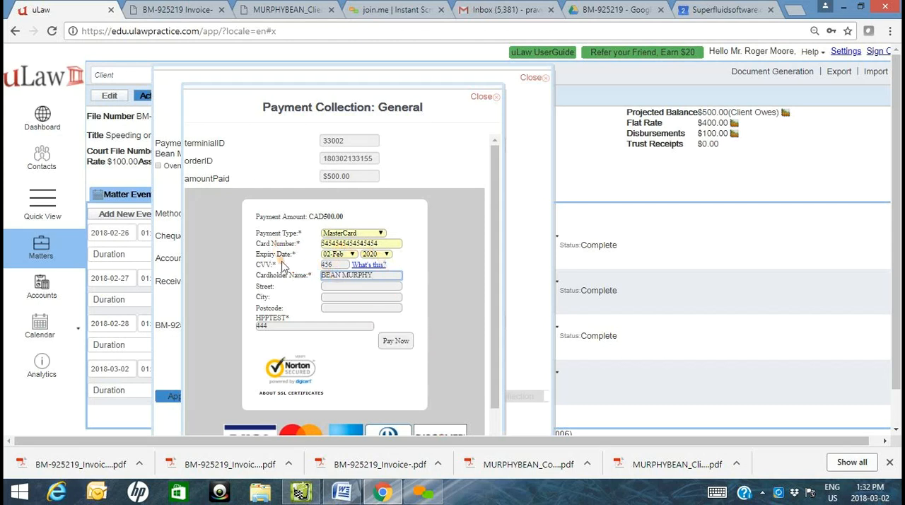
left_click(394, 343)
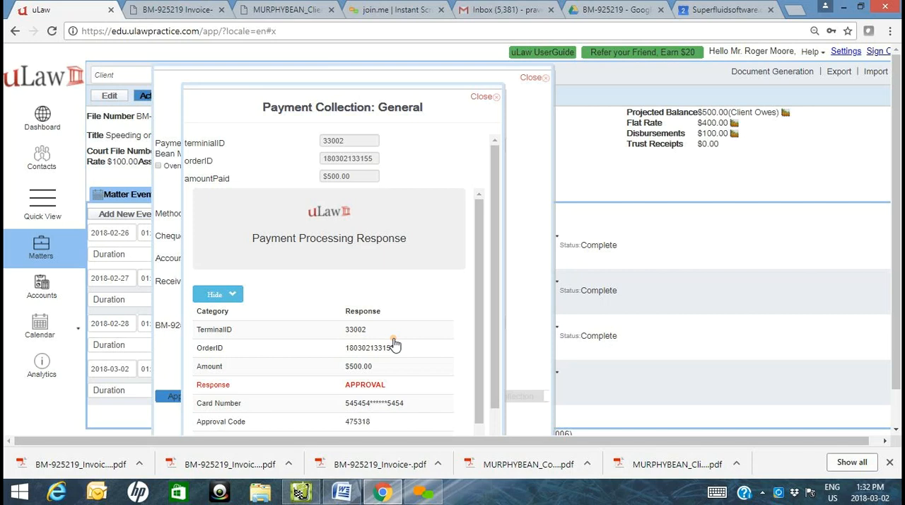
- Review the payment processing response and copy the transaction's unique reference
scroll(394, 344, "down", 2)
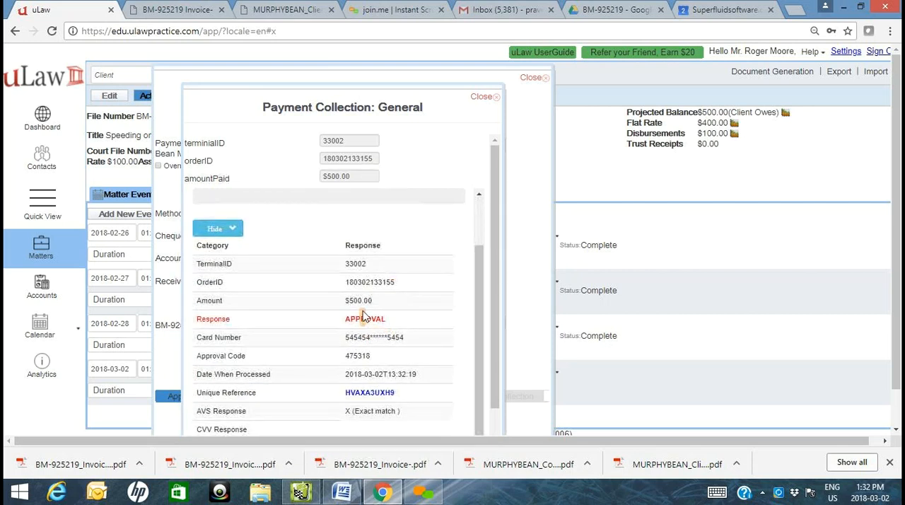
scroll(357, 390, "down", 1)
double_click(369, 352)
key("ctrl+c")
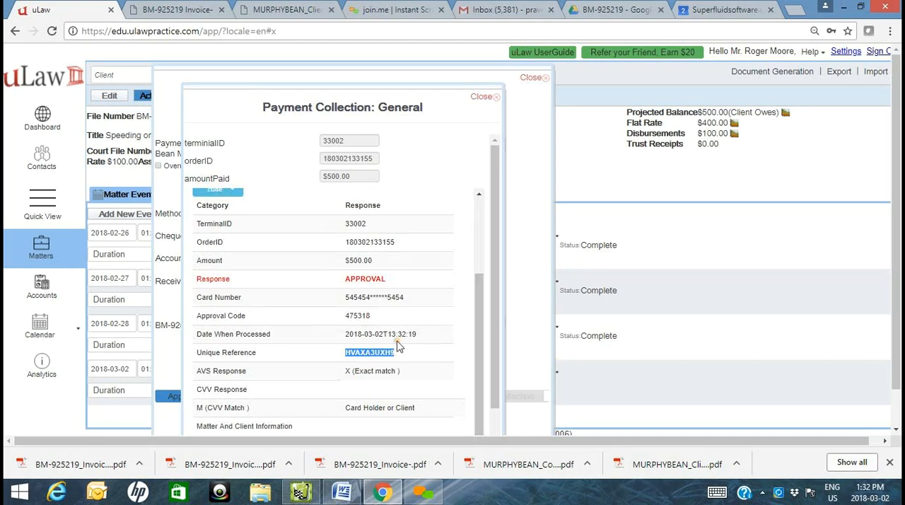
- Switch to Gmail, check the inbox for the transaction receipt e-mail, and return to uLaw
left_click(479, 10)
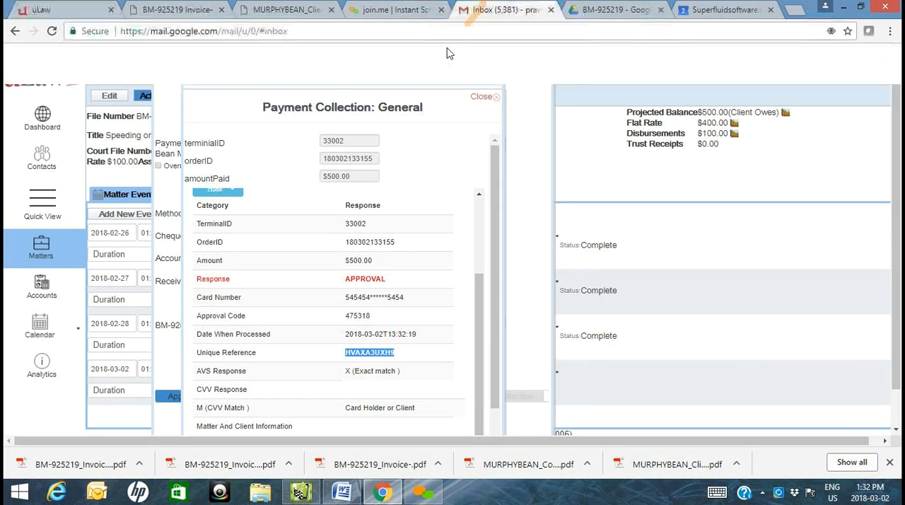
left_click(65, 154)
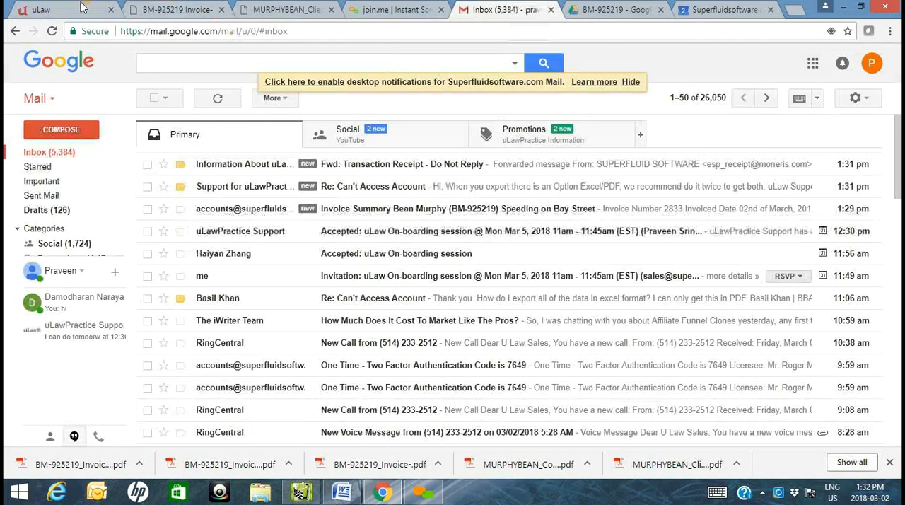
left_click(32, 10)
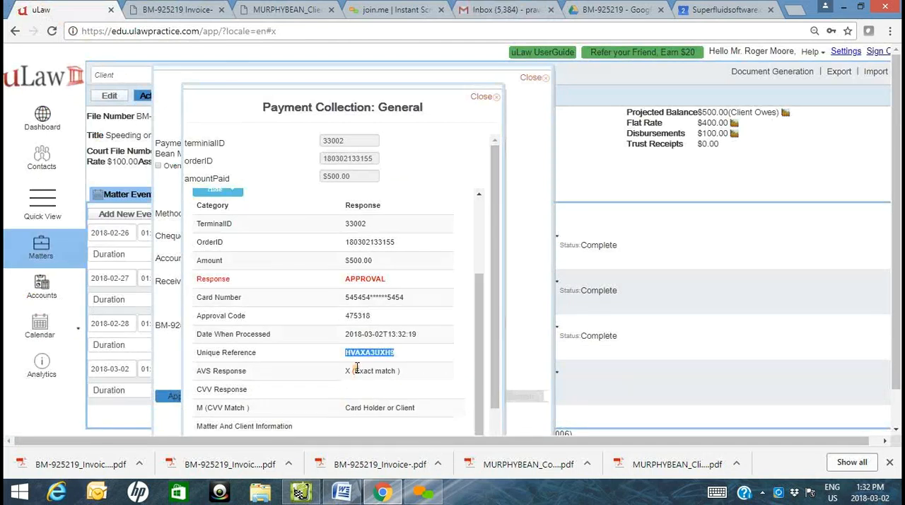
- Close the payment collection, set the client payment's method to Credit Card and paste the transaction reference as its payment reference
left_click(489, 97)
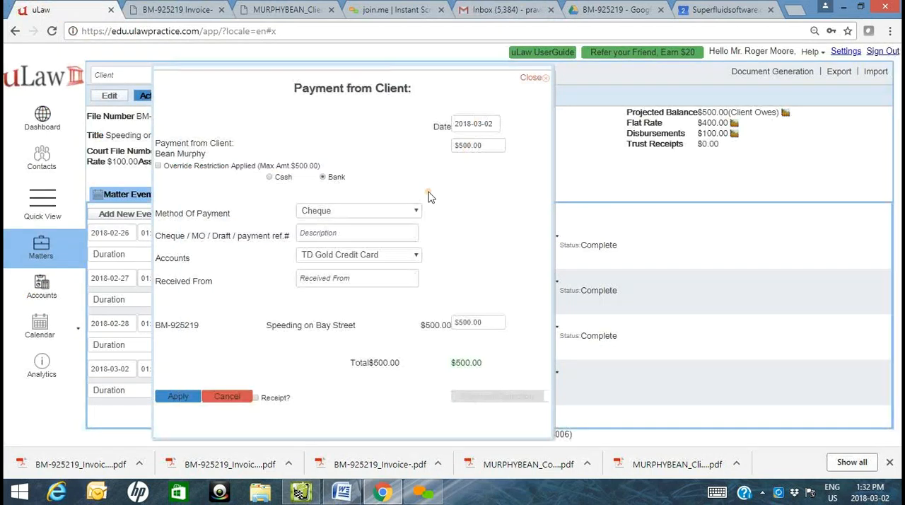
left_click(377, 211)
left_click(354, 335)
left_click(348, 232)
key("ctrl+v")
- Complete the payment's receiving details, request a receipt and apply the client payment
left_click(357, 256)
left_click(358, 274)
left_click(287, 401)
left_click(178, 396)
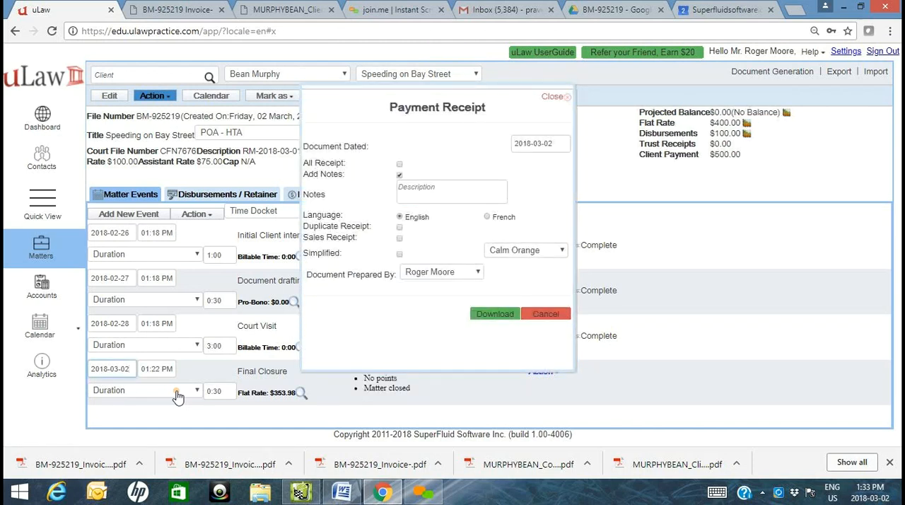
- Download the payment receipt as a PDF and upload it with the final invoice to the matter's Google Drive folder
left_click(492, 316)
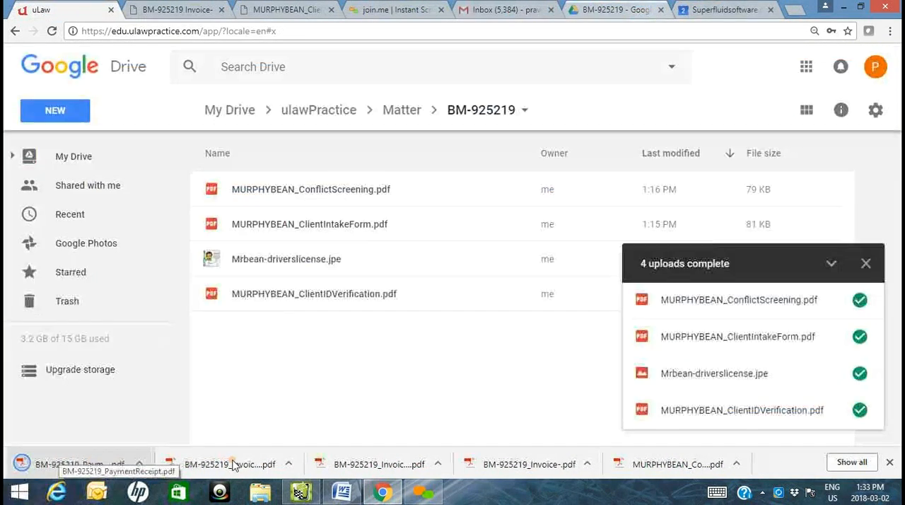
left_click_drag(236, 462, 382, 391)
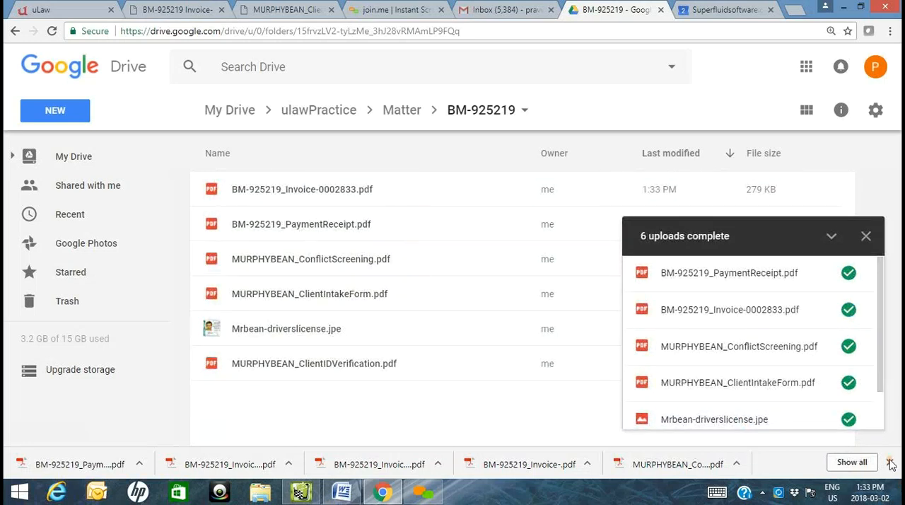
- Switch back to uLaw and view the matter's documents sorted by creation date
left_click(39, 9)
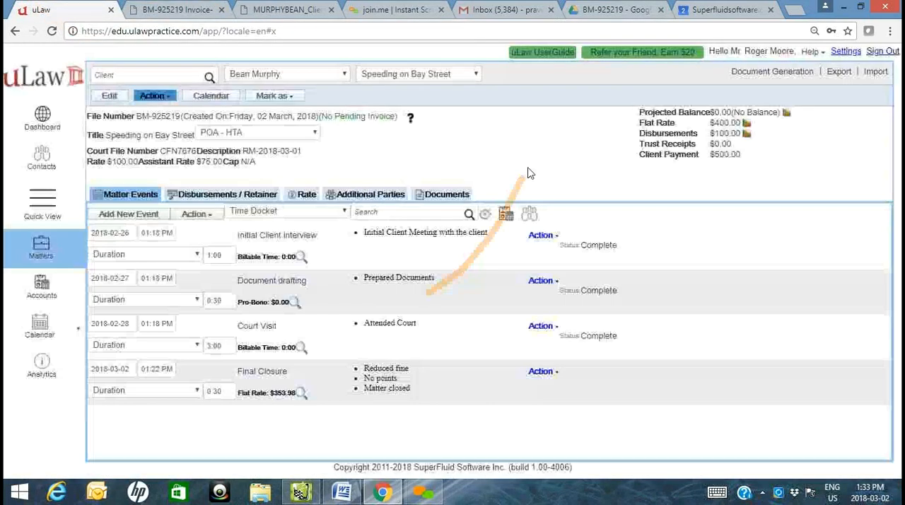
left_click(467, 195)
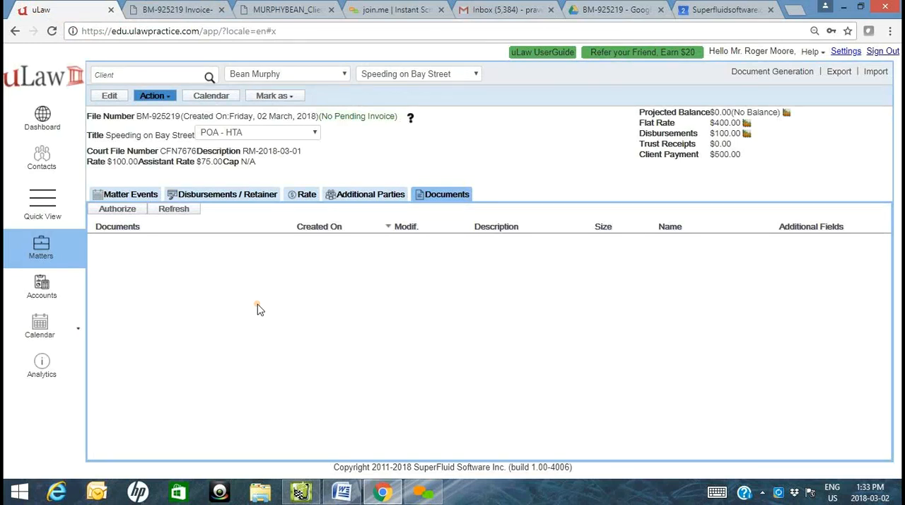
left_click(320, 227)
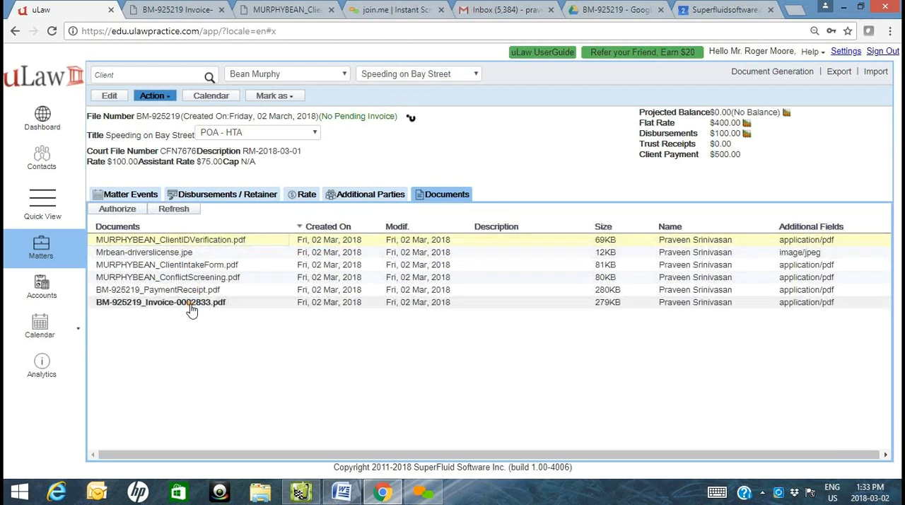
- Return to the matter events, examine the paid and owed amounts in Matter Analytics, and close the summary
left_click(128, 193)
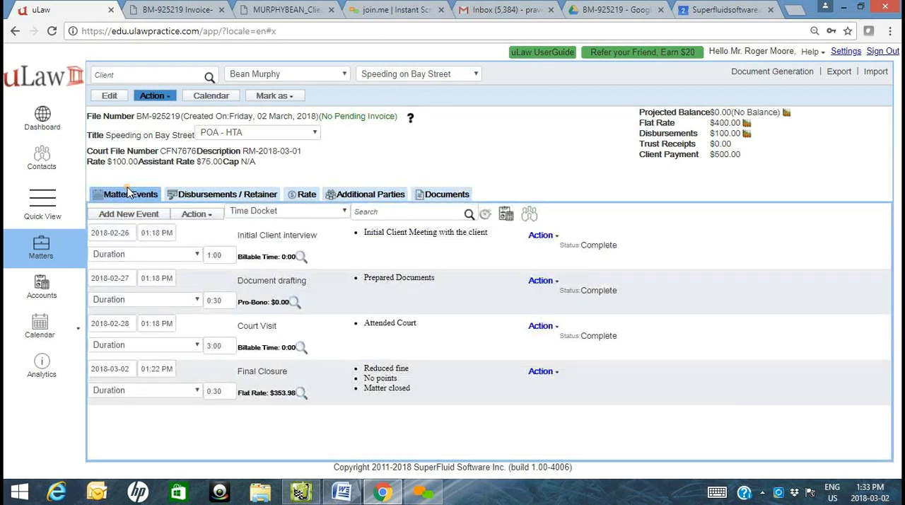
left_click(410, 119)
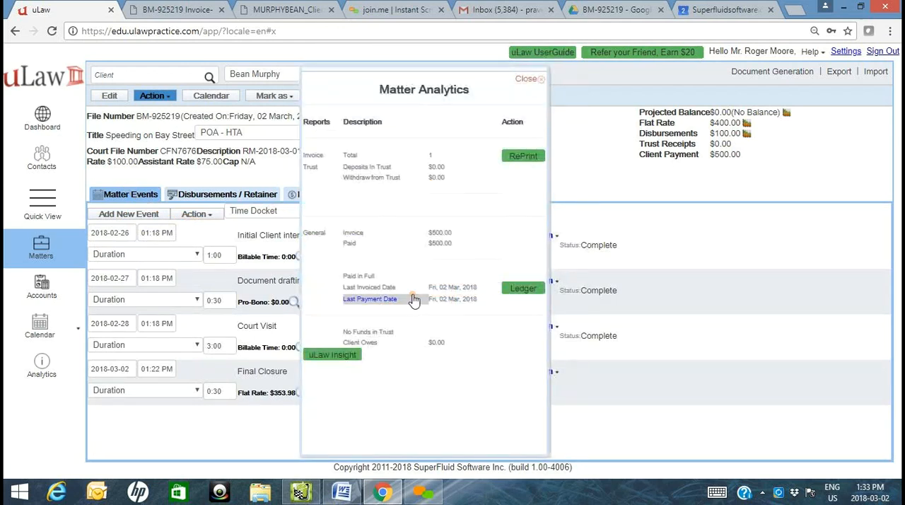
left_click(536, 78)
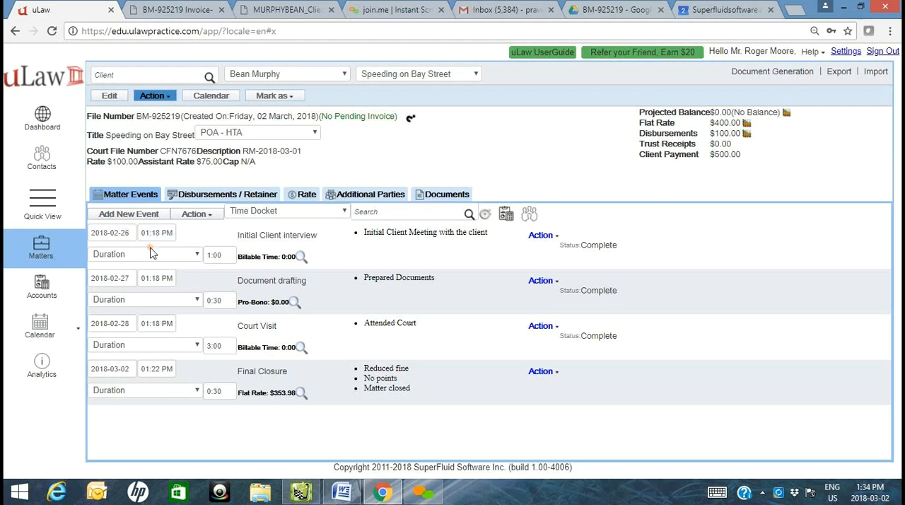
- Review the matter's disbursements and invoice generation options, check Matter Analytics once more and close it
left_click(220, 194)
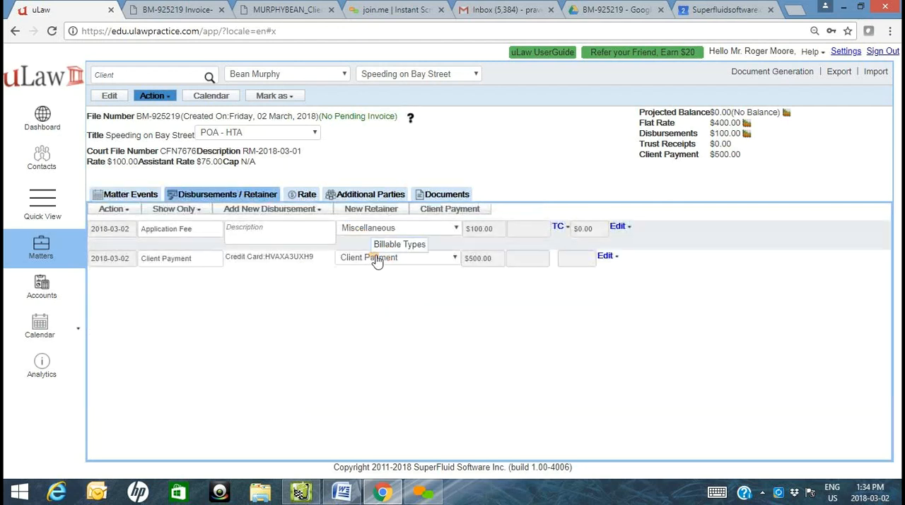
left_click(761, 77)
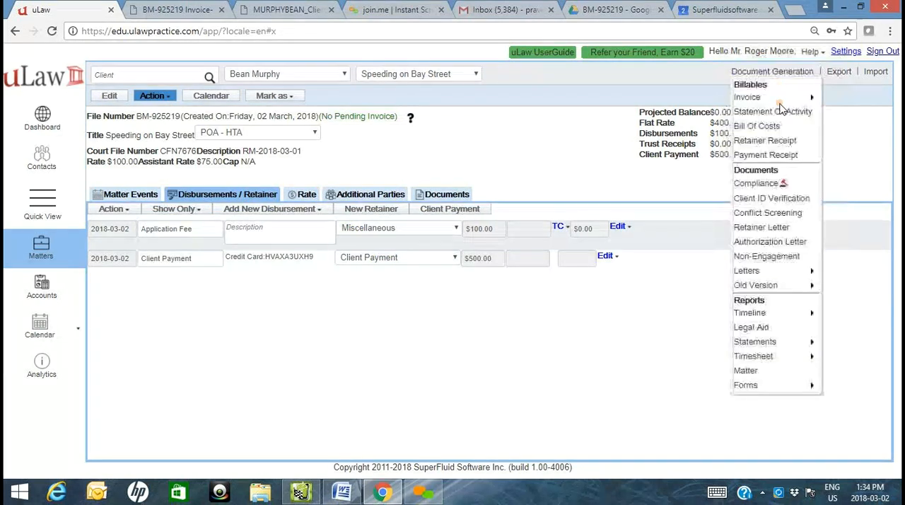
mouse_move(778, 97)
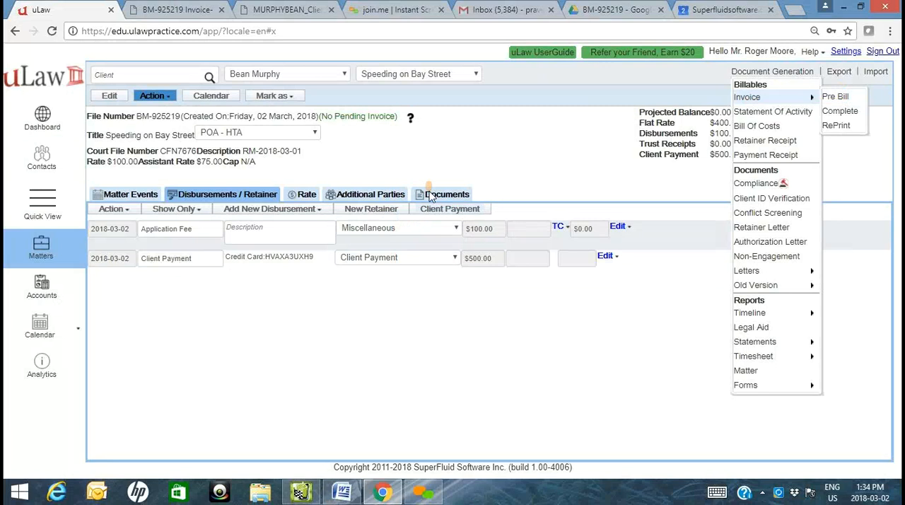
left_click(410, 117)
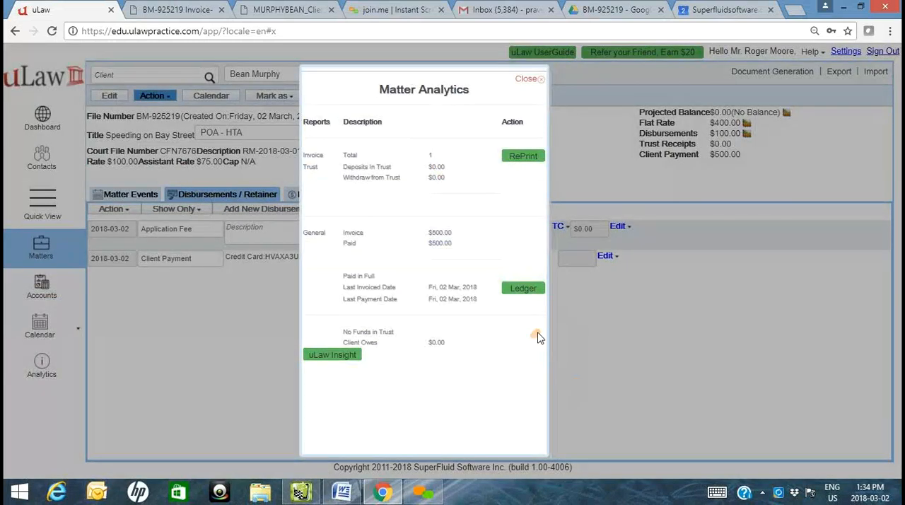
left_click(530, 78)
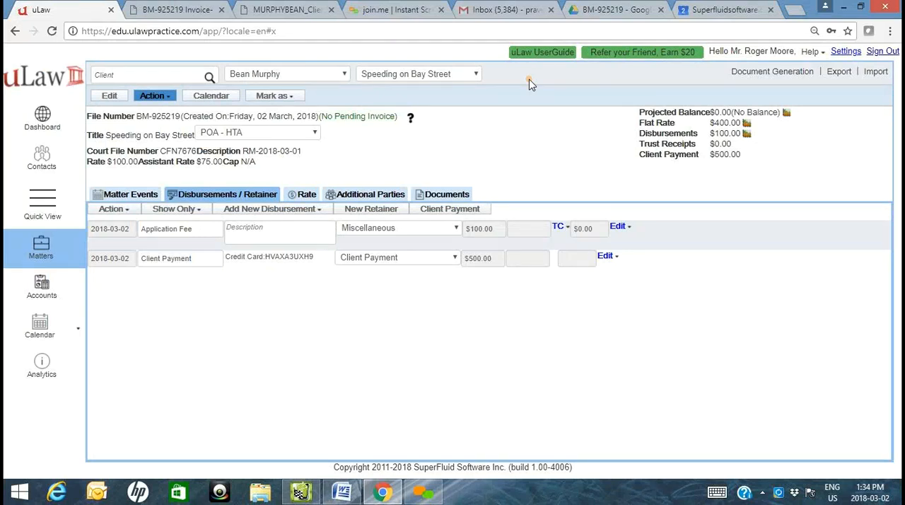
- Mark the speeding matter as Closed and go to the accounts
left_click(283, 97)
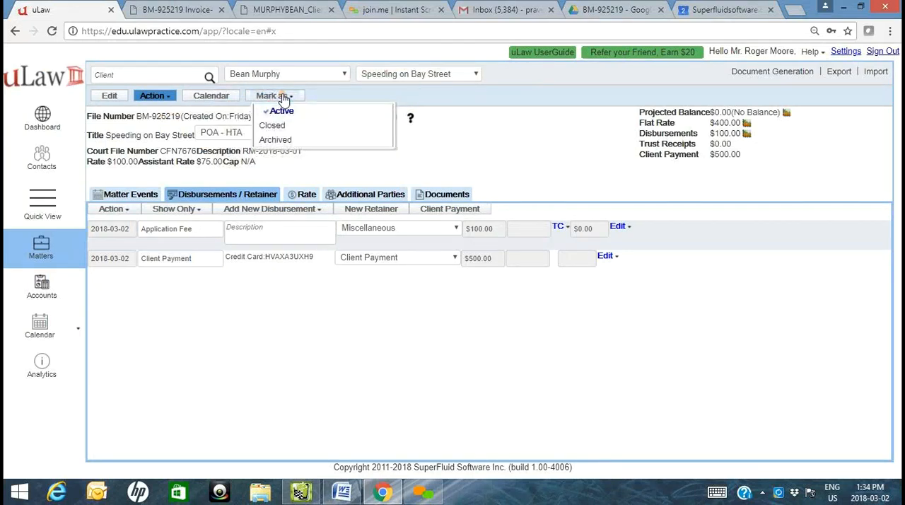
left_click(294, 125)
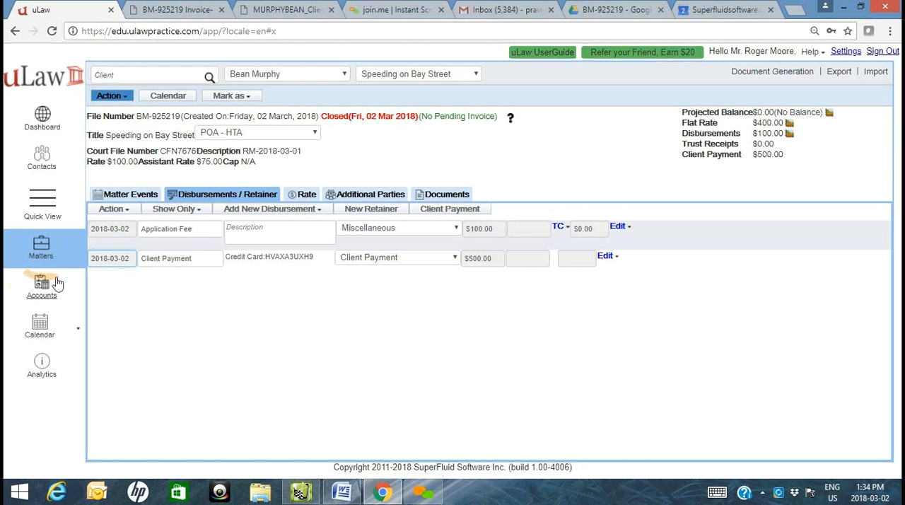
left_click(49, 297)
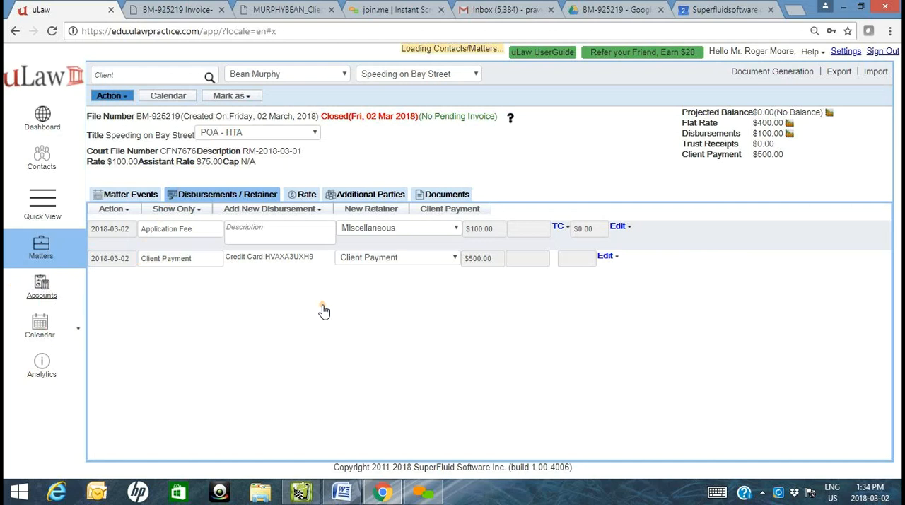
left_click(71, 292)
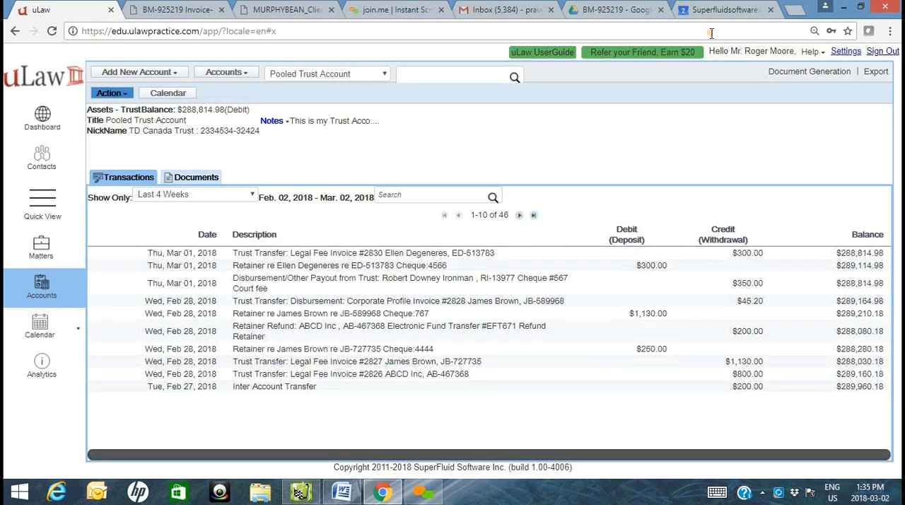
- Download the Client's General ledger from the Law Society compliance documents, limited to the speeding matter's client instead of all clients
left_click(800, 72)
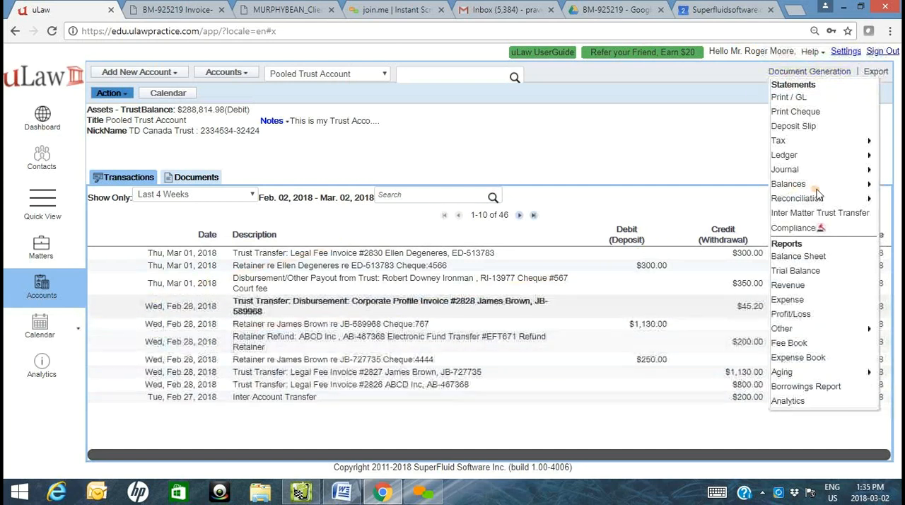
left_click(810, 228)
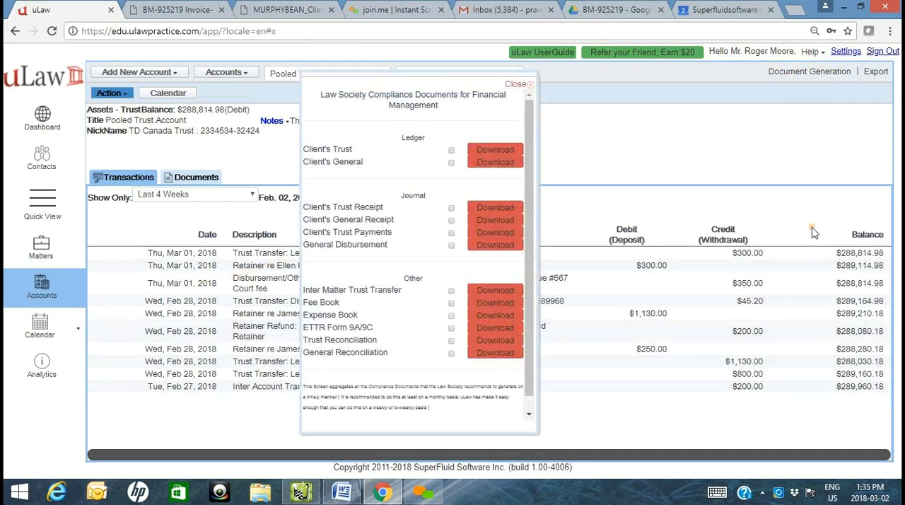
left_click(486, 162)
left_click(417, 244)
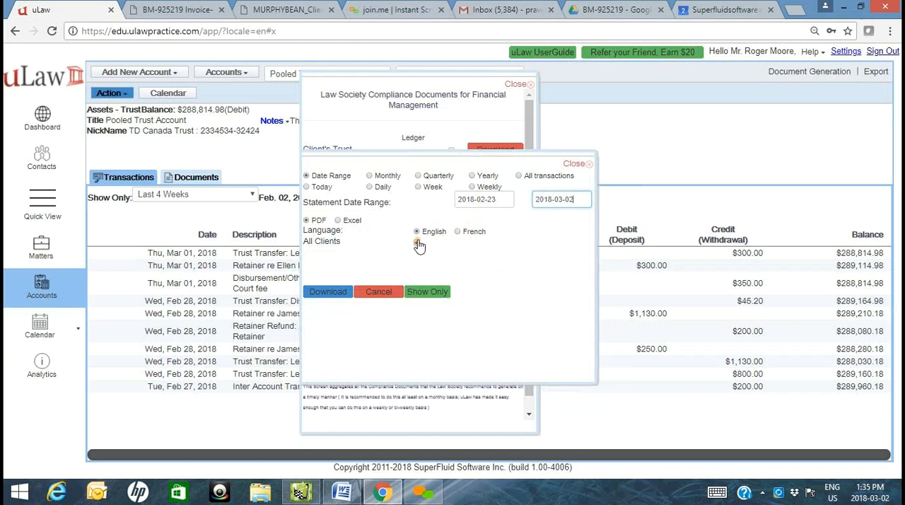
left_click(416, 242)
left_click(442, 298)
left_click(442, 299)
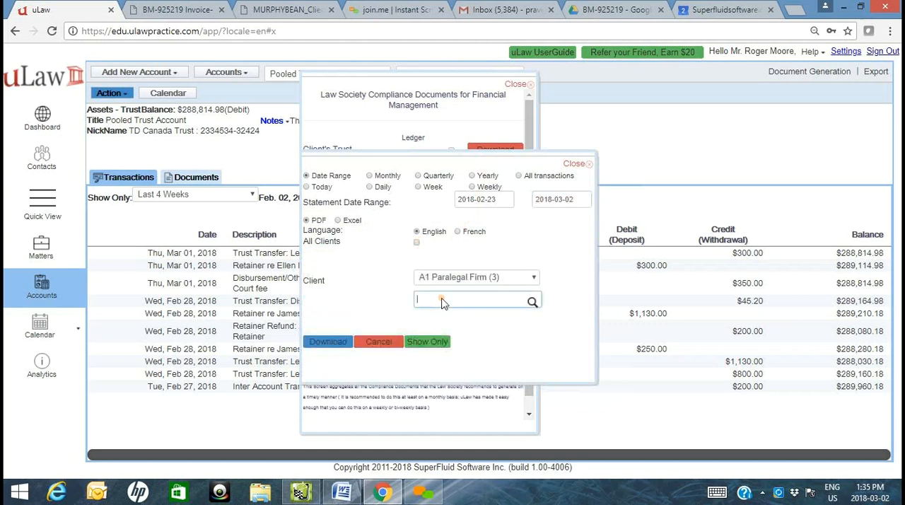
type("Bean")
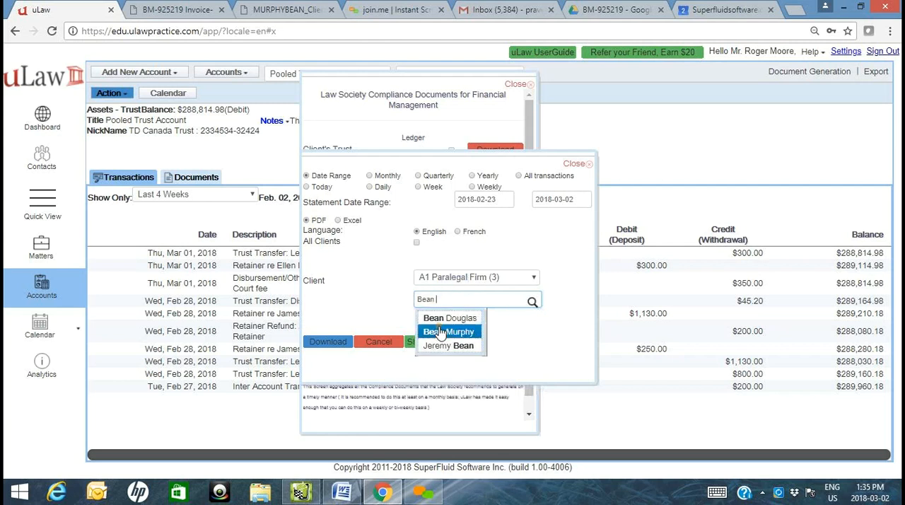
left_click(449, 331)
left_click(312, 347)
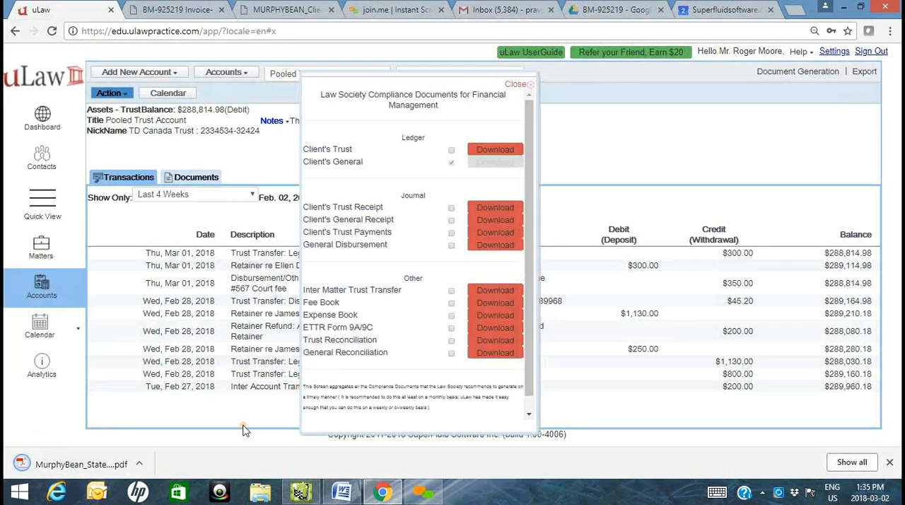
- Open the downloaded ledger statement and examine the legal fee, disbursement and client payment entries with the balance owed
left_click(85, 464)
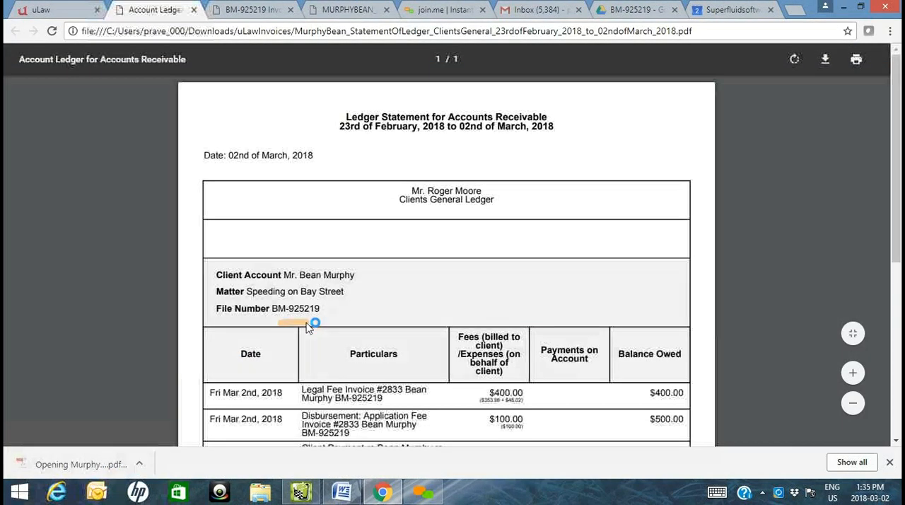
scroll(456, 316, "down", 1)
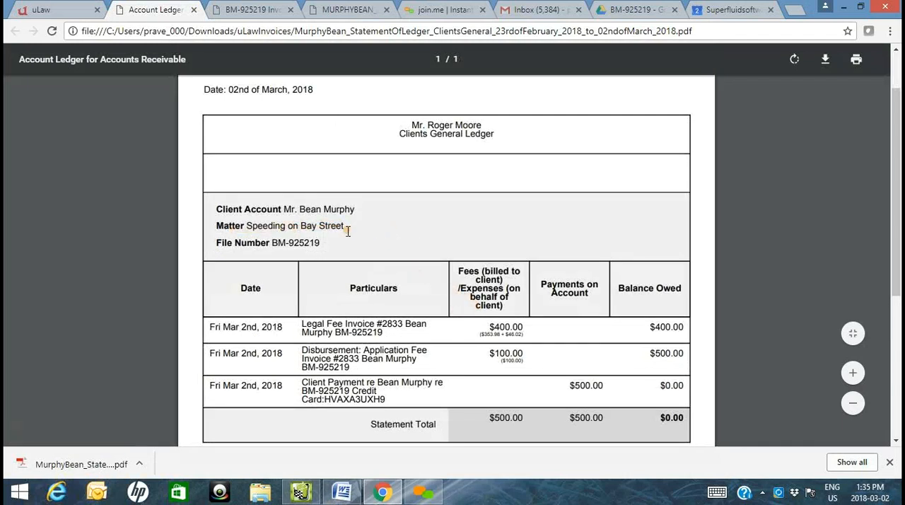
scroll(382, 230, "down", 2)
scroll(350, 234, "up", 1)
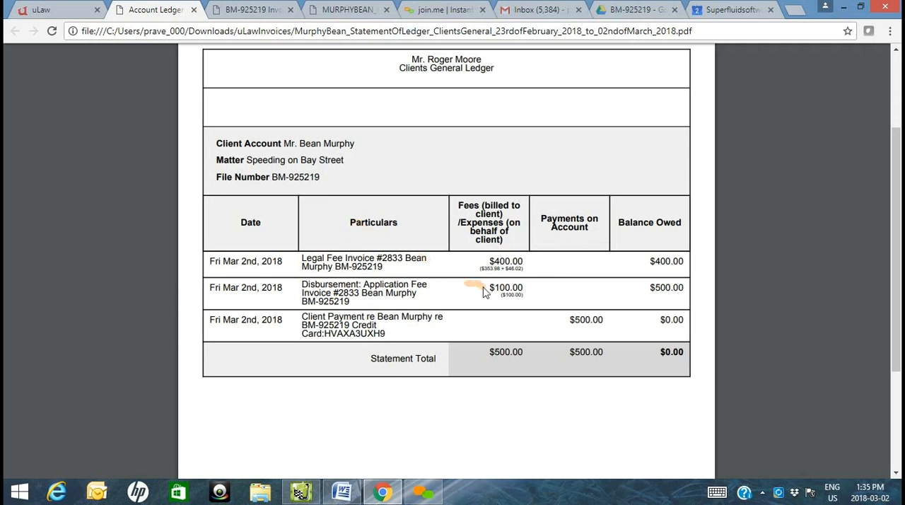
scroll(486, 289, "up", 2, "ctrl")
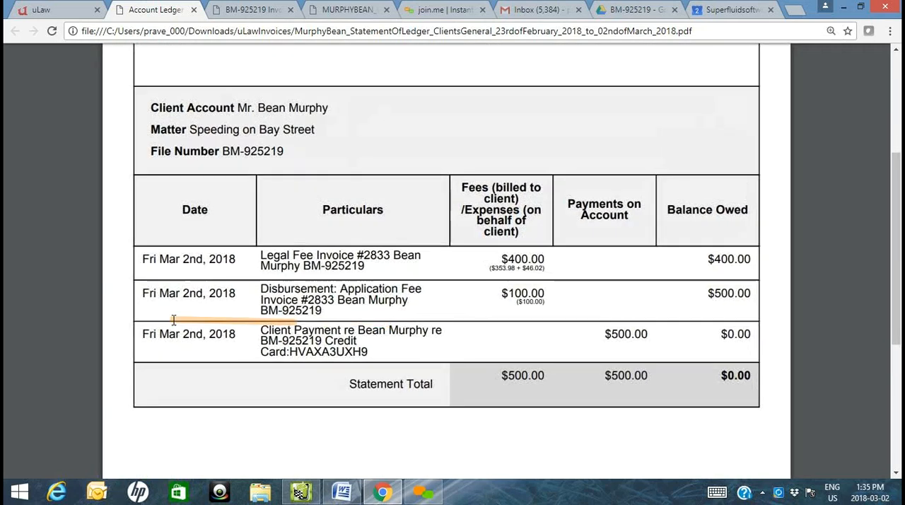
left_click_drag(326, 309, 261, 309)
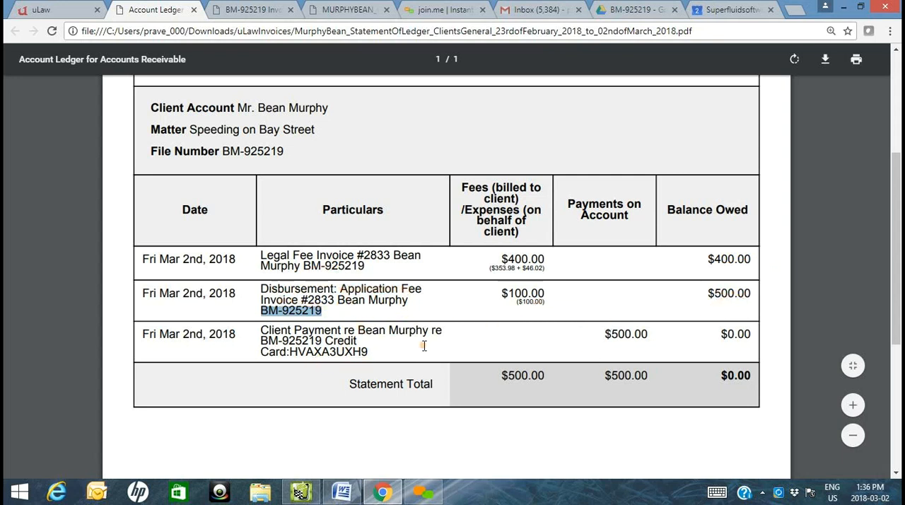
left_click_drag(290, 353, 369, 353)
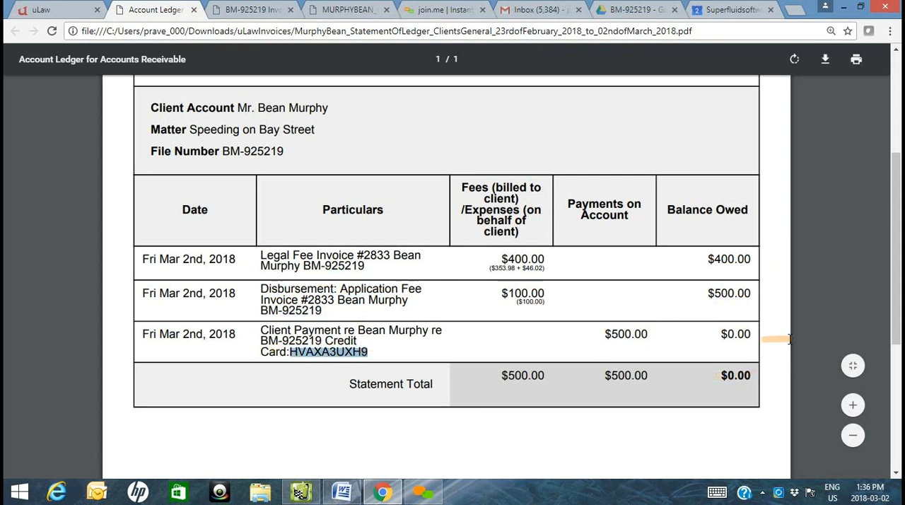
- Return to uLaw and download the Client's General Receipt journal for the same client only
left_click(44, 11)
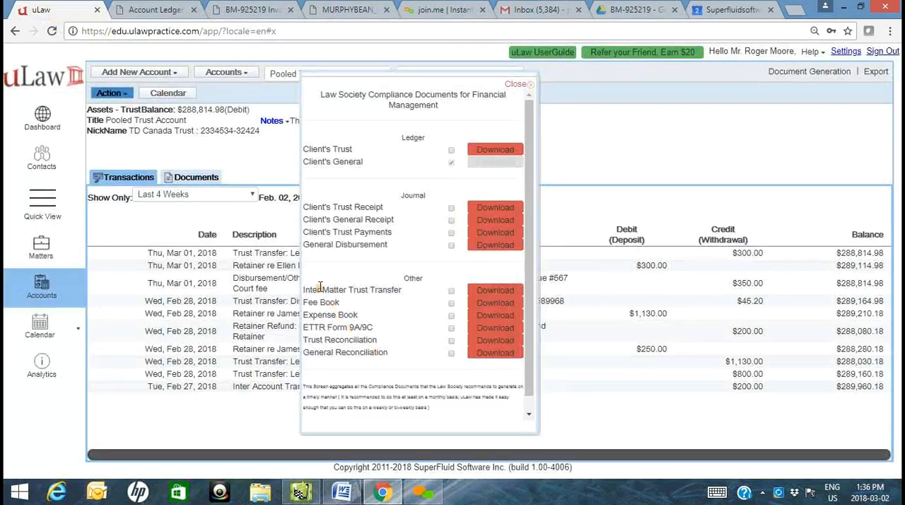
left_click(499, 228)
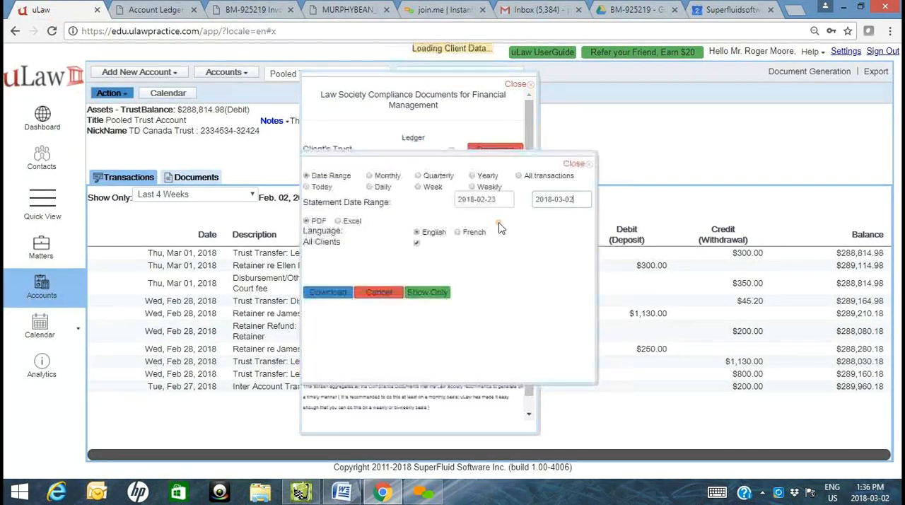
left_click(417, 244)
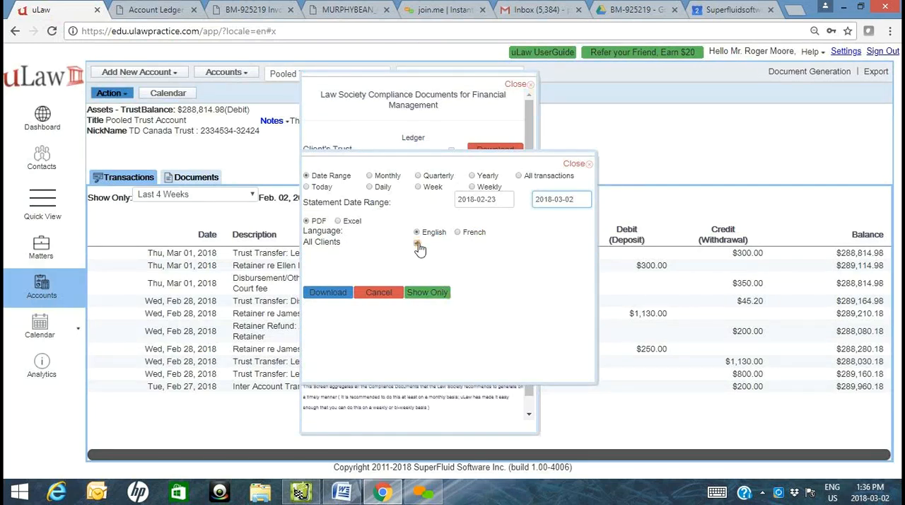
left_click(417, 243)
left_click(325, 345)
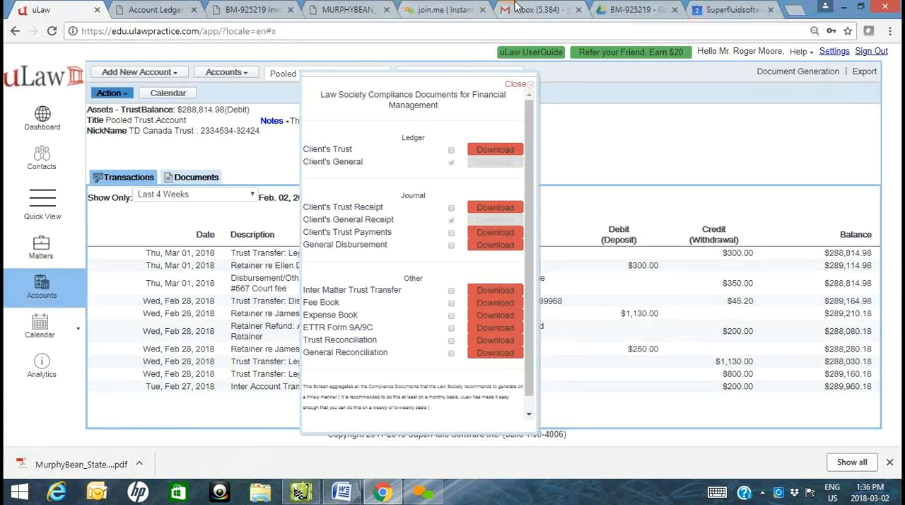
- Upload the downloaded receipts journal PDF to the matter's Google Drive folder and switch back to uLaw
left_click(632, 9)
left_click_drag(20, 466, 411, 420)
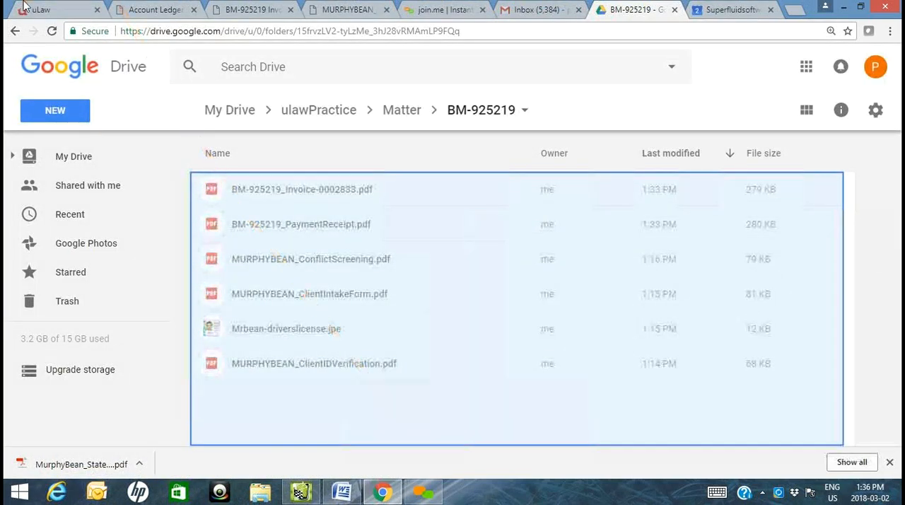
left_click(25, 6)
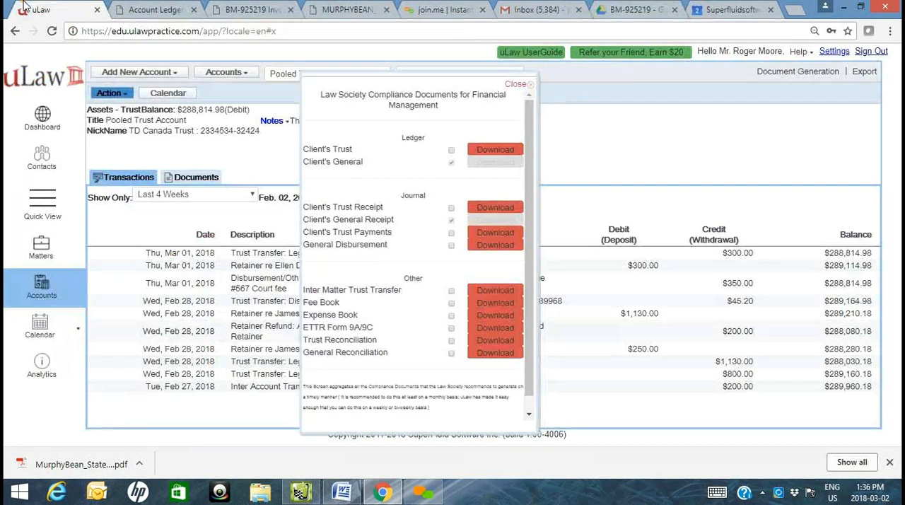
- Open the downloaded receipts journal and examine the client payment's purpose, amount and payment method
left_click(77, 463)
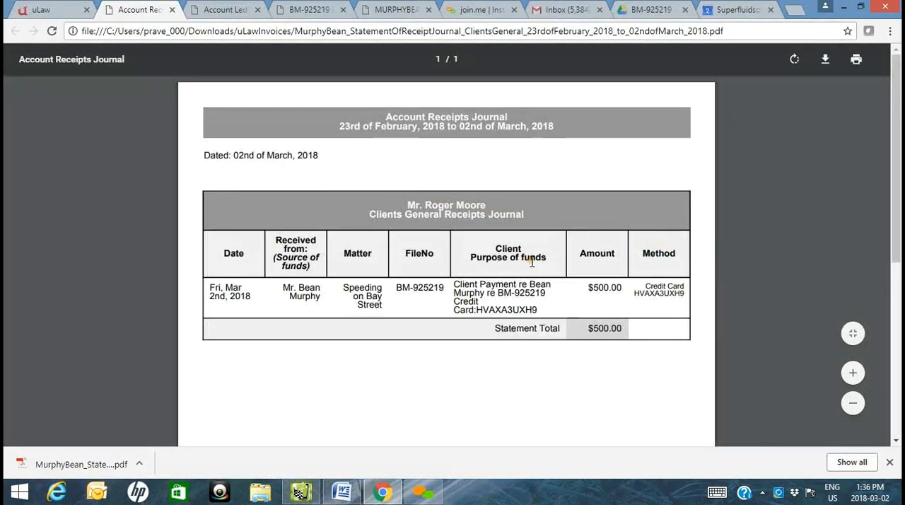
left_click_drag(551, 327, 451, 285)
left_click(576, 298)
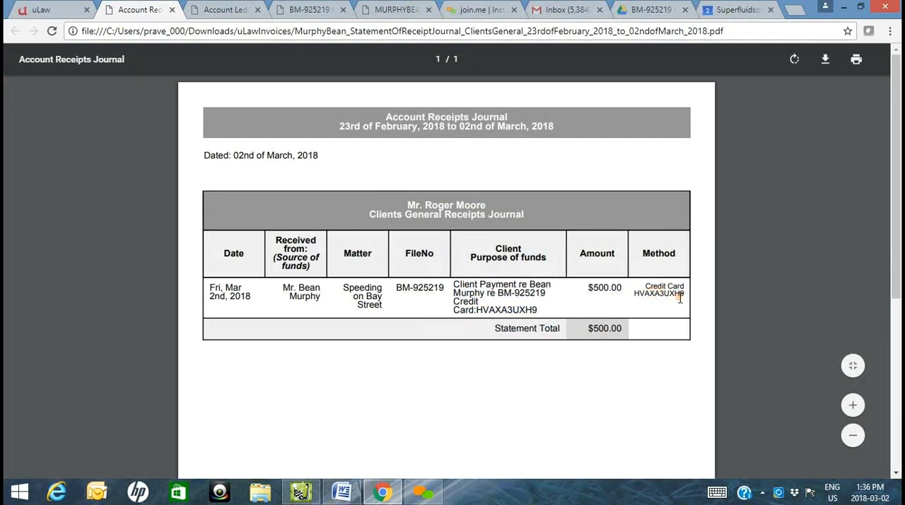
- Return to uLaw, view the General Disbursement journal's download options, cancel them and close the compliance documents
left_click(30, 9)
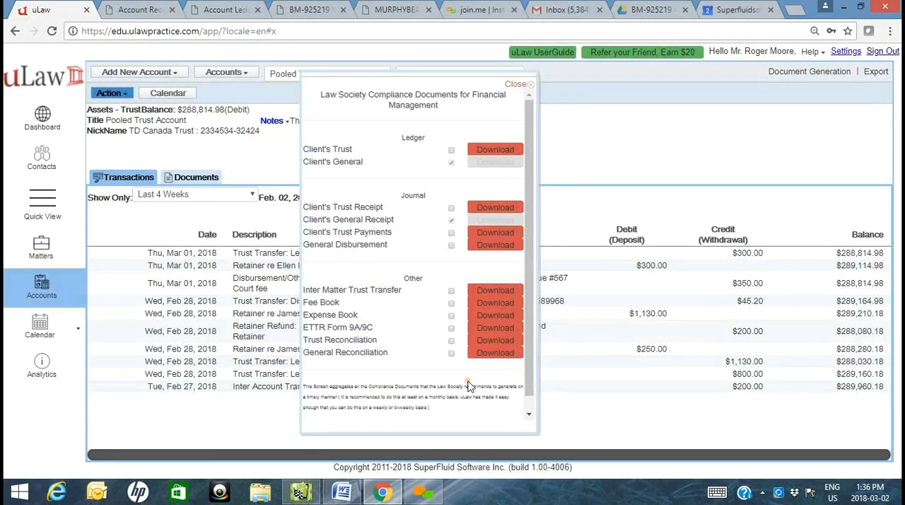
left_click(496, 245)
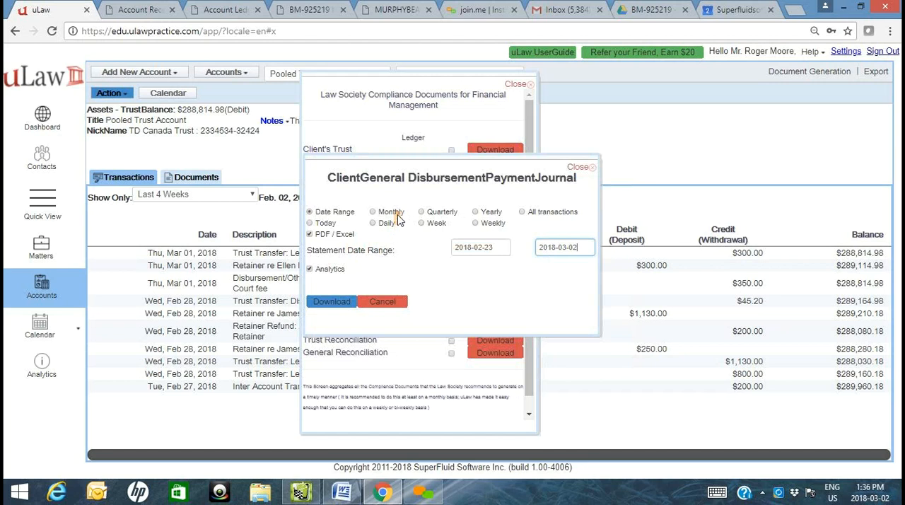
left_click(388, 303)
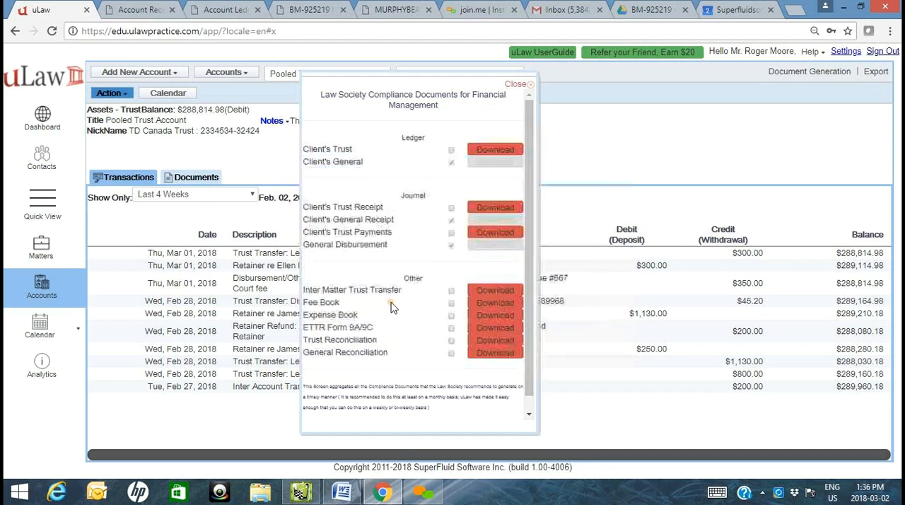
left_click(514, 84)
- Return to the matters and start a new matter for the same client, titled Fence Issue, with Small Claims as its type
left_click(40, 262)
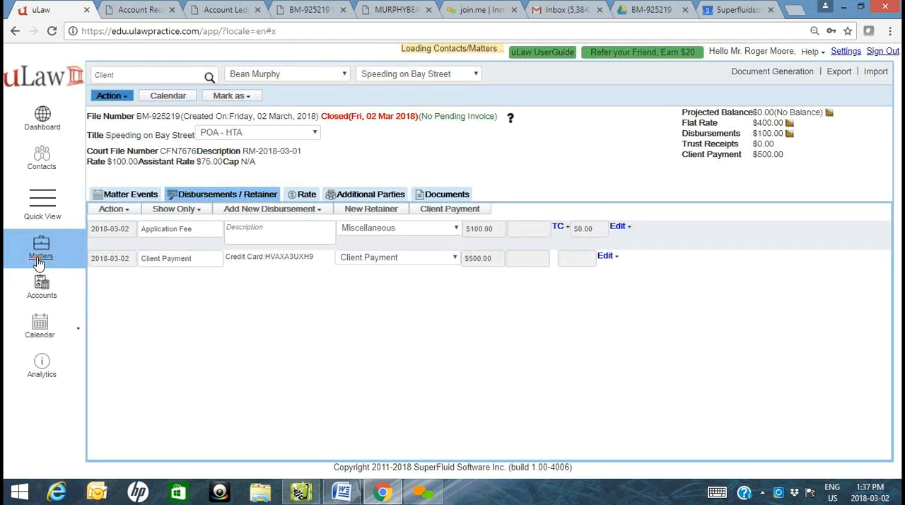
triple_click(219, 151)
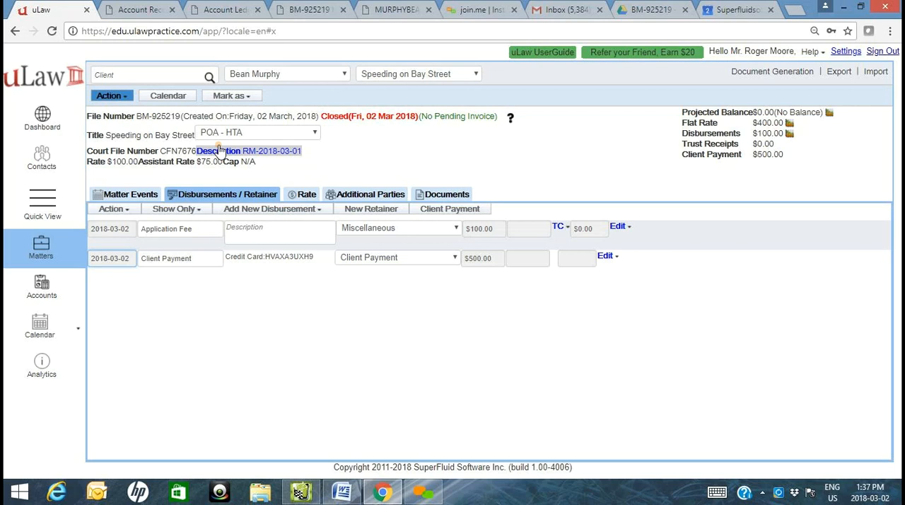
left_click(122, 96)
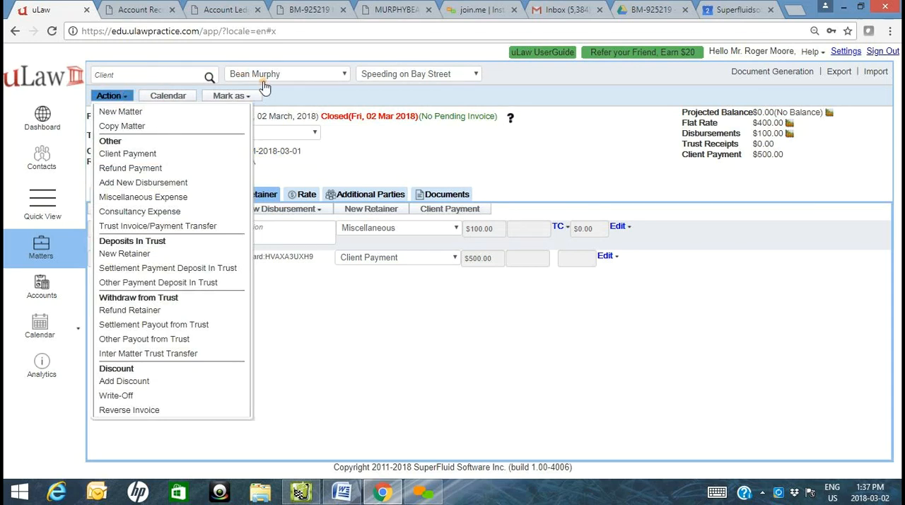
left_click(124, 113)
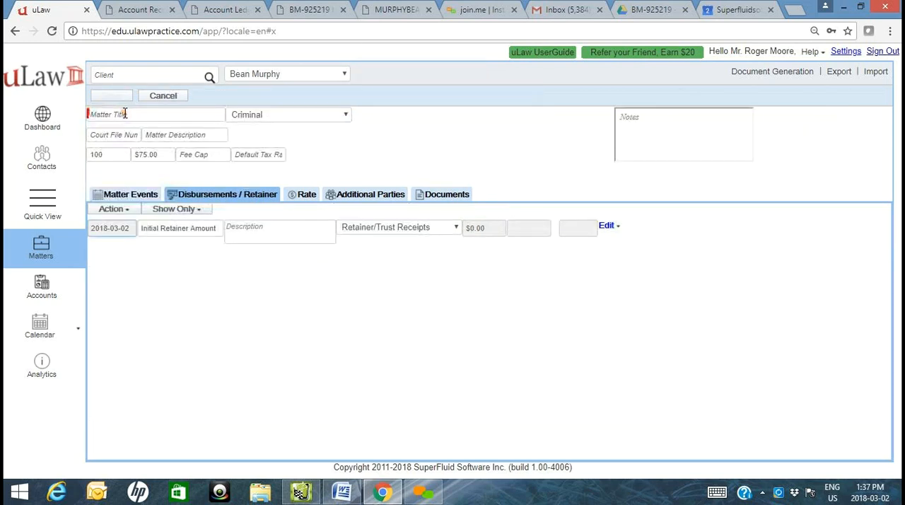
left_click(124, 113)
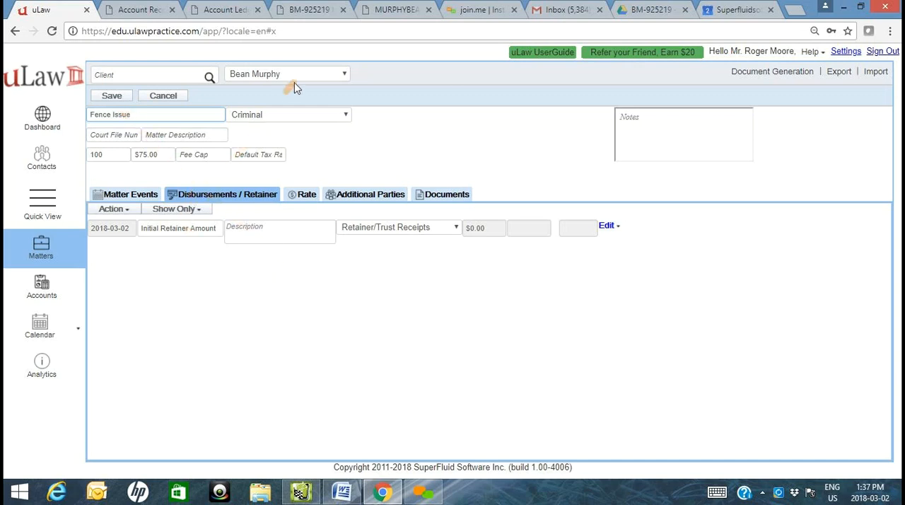
left_click(282, 119)
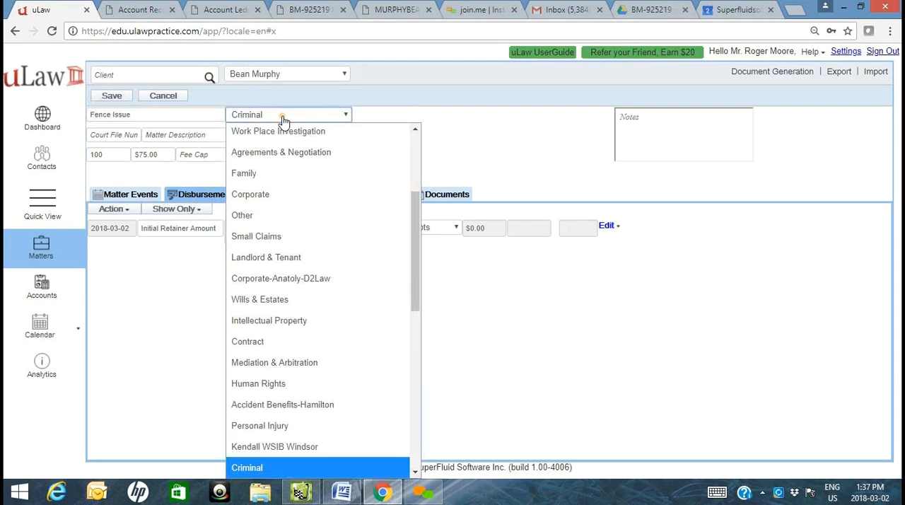
key("s")
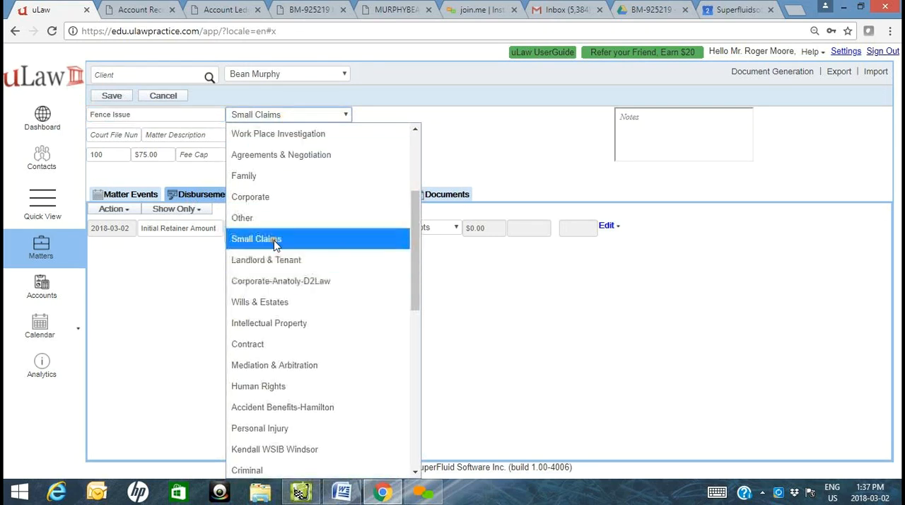
left_click(274, 236)
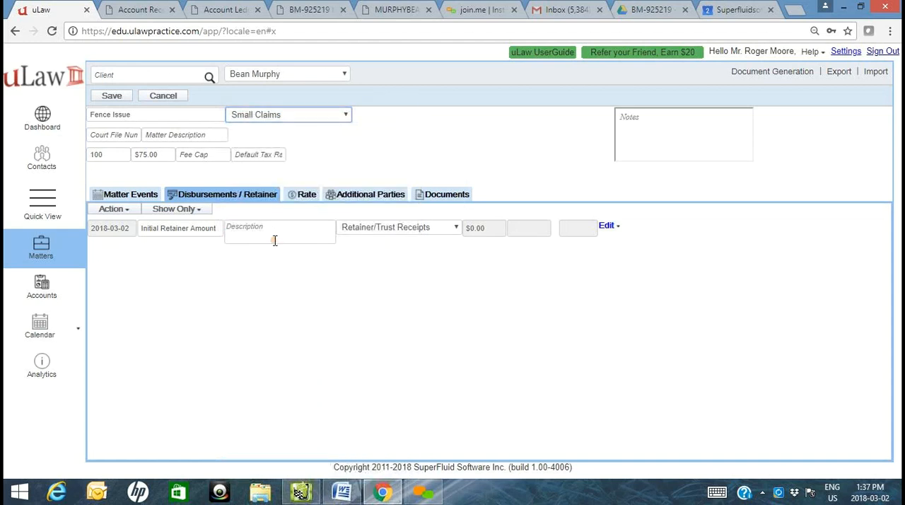
- Save the new Fence Issue matter and show its matter events
left_click(117, 95)
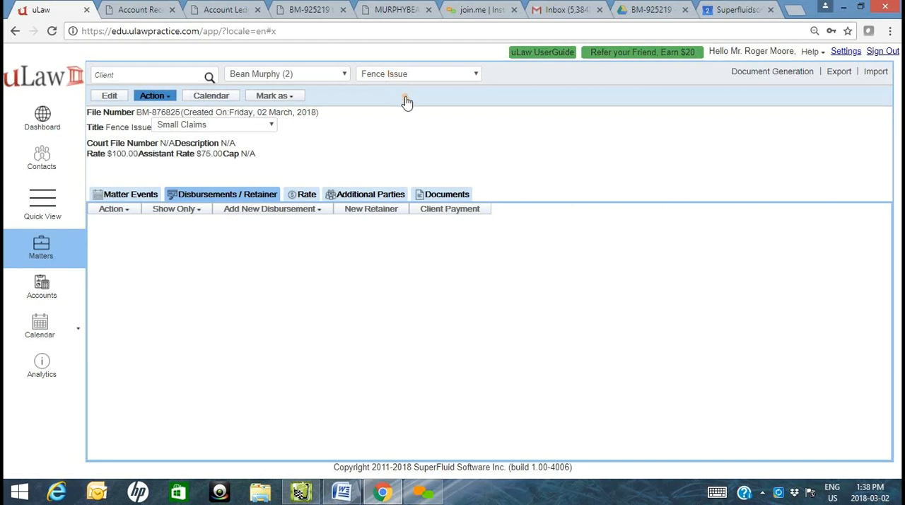
left_click(411, 79)
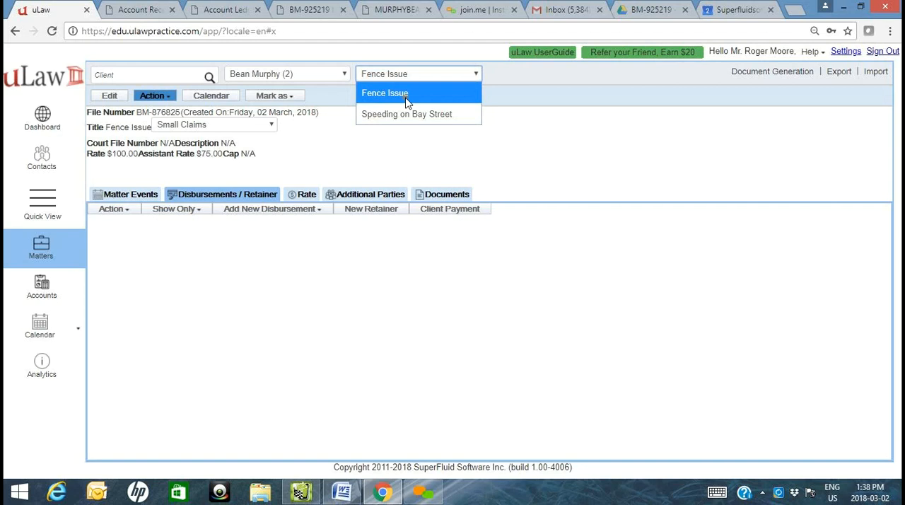
left_click(133, 197)
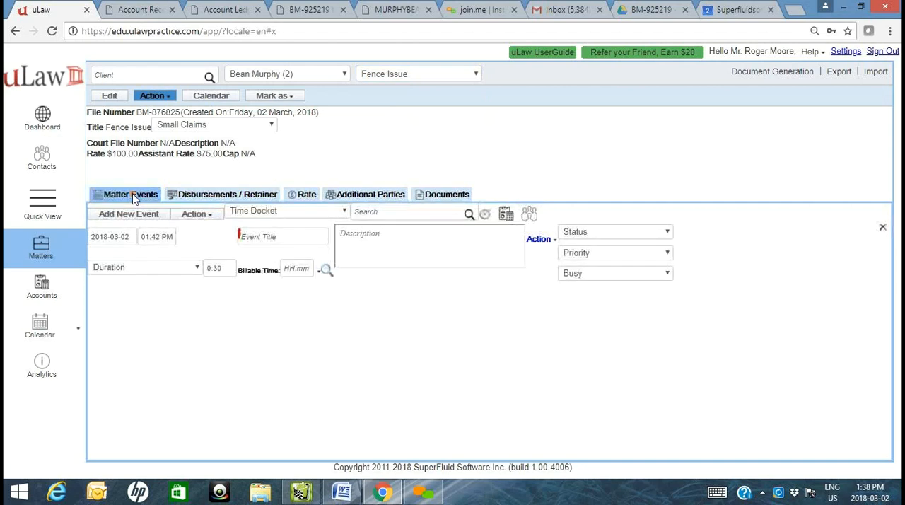
- Generate and download the elaborate English retainer letter in MS Word format with a retainer amount of 1000
left_click(778, 74)
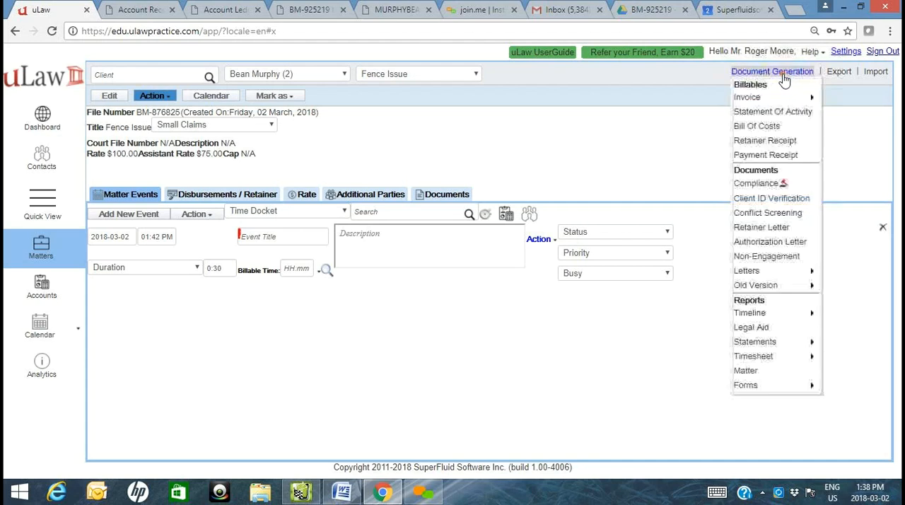
left_click(775, 230)
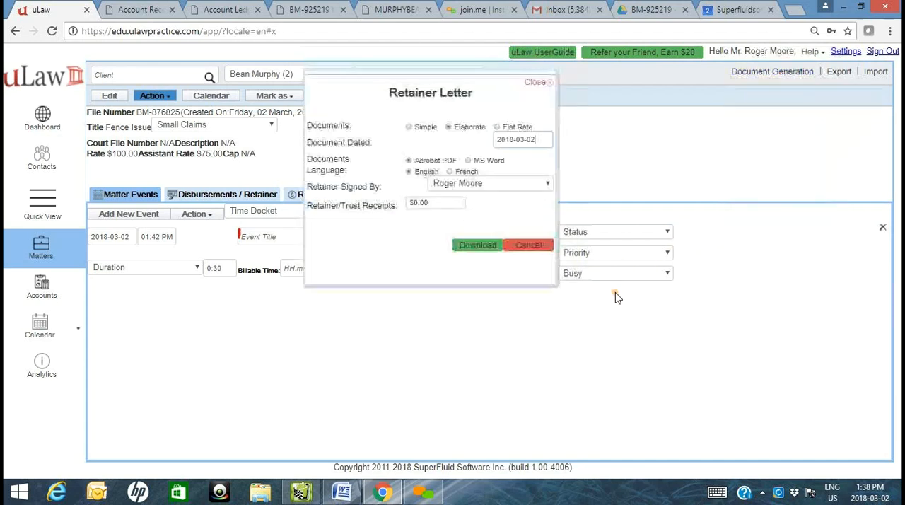
left_click(478, 162)
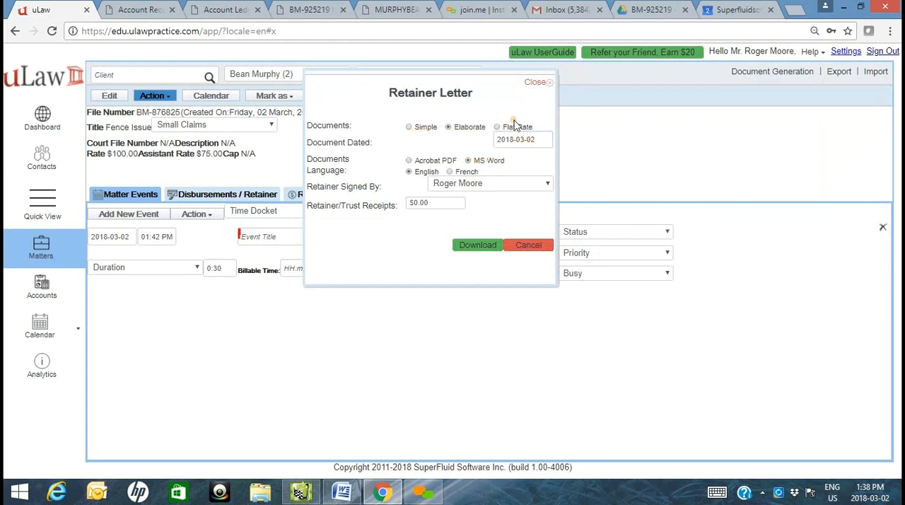
left_click(444, 204)
type("1000")
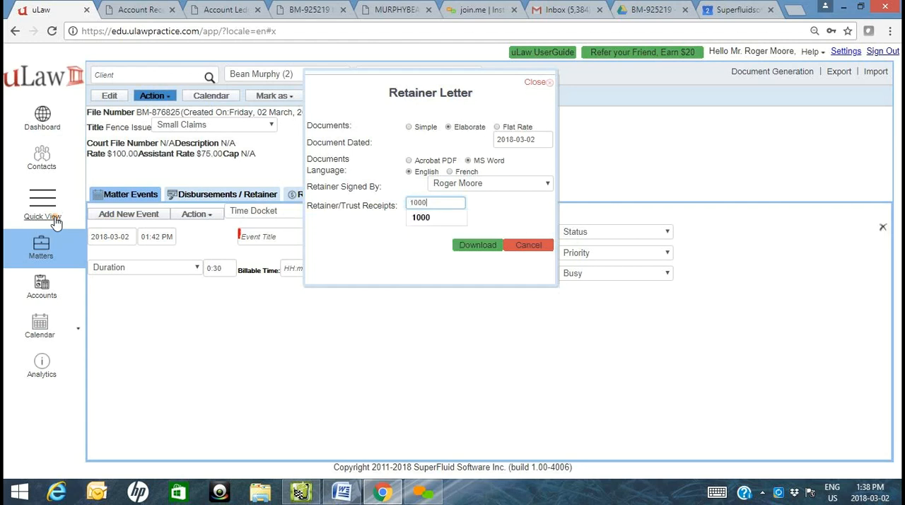
left_click(479, 244)
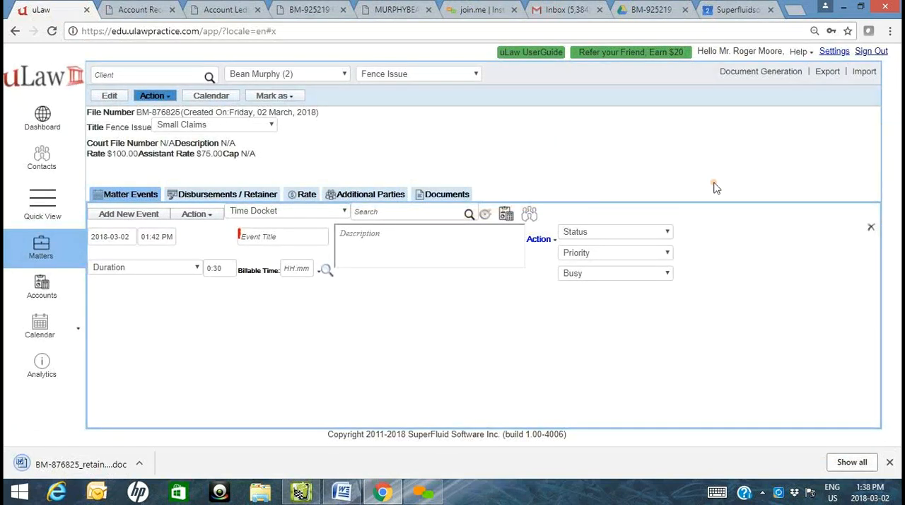
- View the available letter templates, then open the downloaded retainer letter in Word and enlarge its window to full screen
left_click(736, 73)
mouse_move(736, 271)
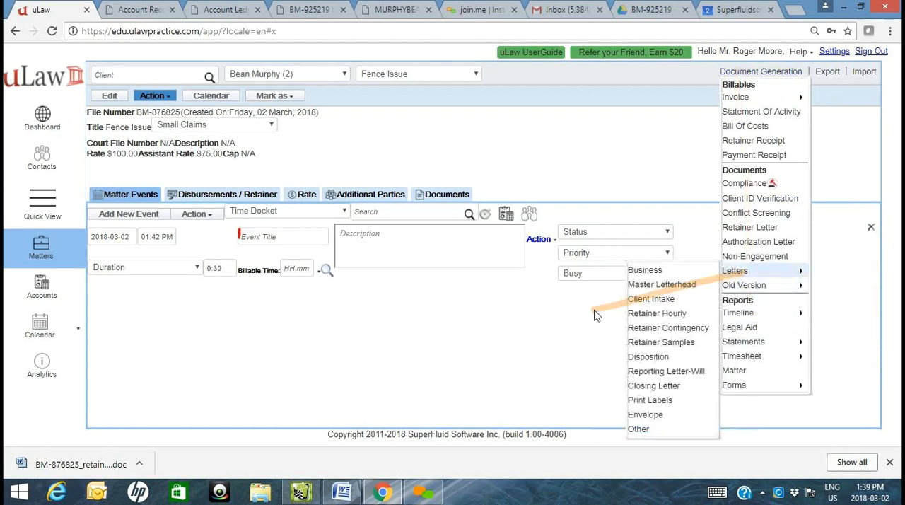
left_click(37, 467)
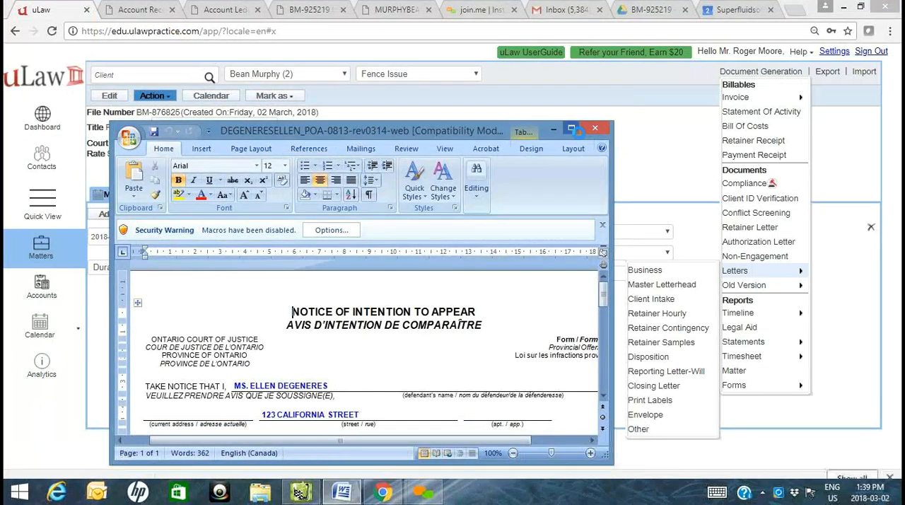
left_click(580, 133)
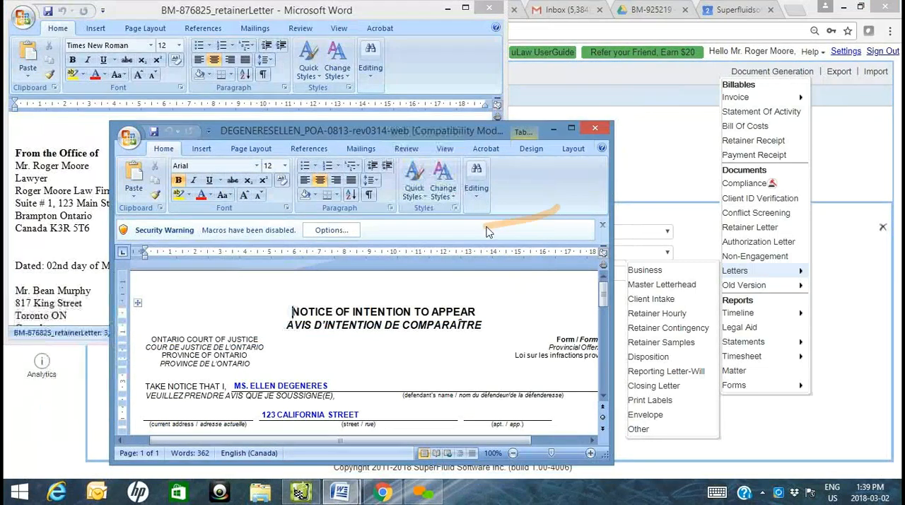
left_click(27, 179)
left_click(463, 10)
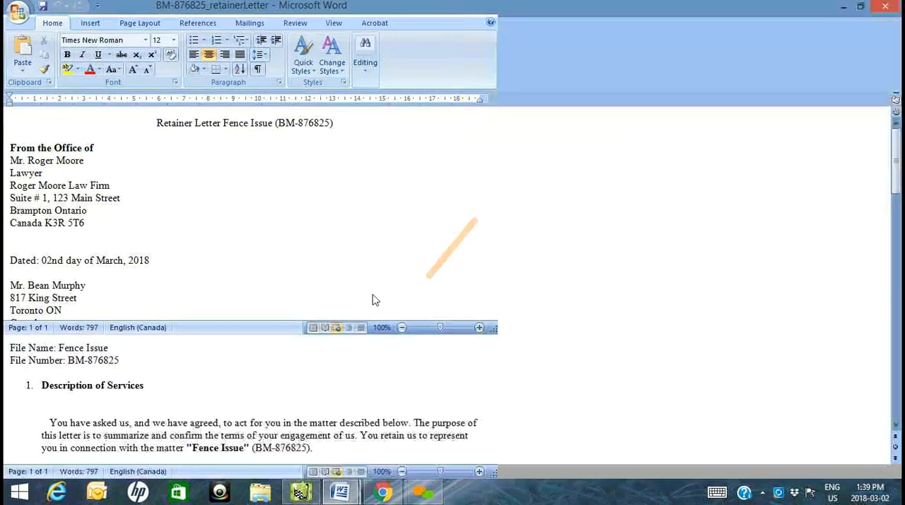
- Remove the indent before the Description of Services paragraph and check the letter's sender, client and file details
left_click(37, 429)
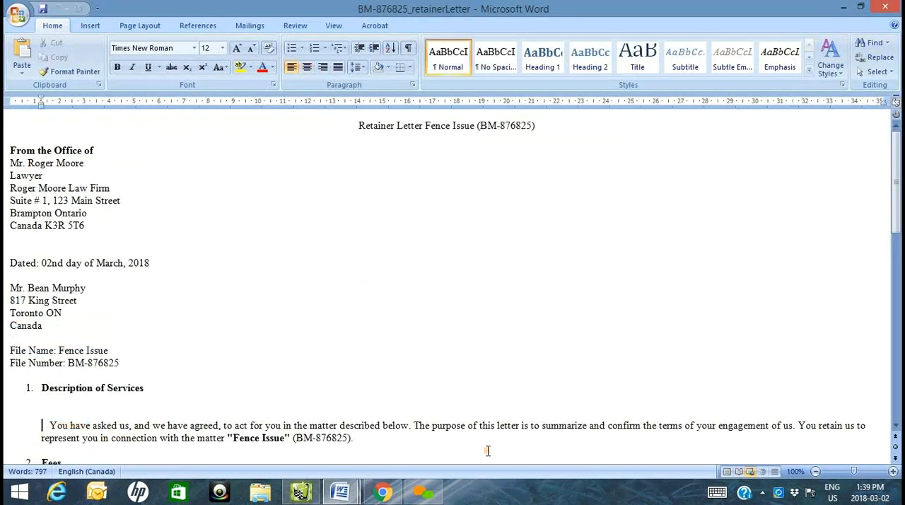
key("Delete")
key("Delete")
key("Delete")
scroll(462, 443, "down", 4)
scroll(462, 443, "up", 4)
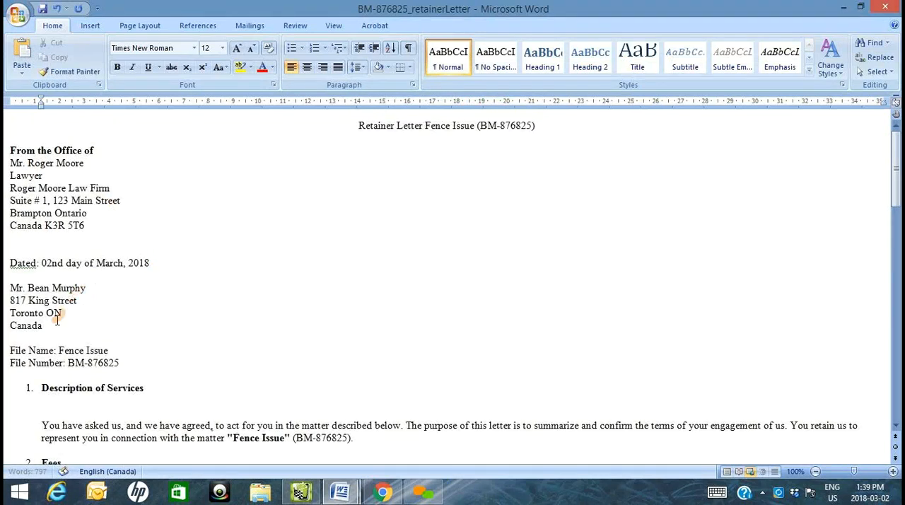
left_click_drag(54, 324, 7, 288)
left_click_drag(6, 175, 70, 238)
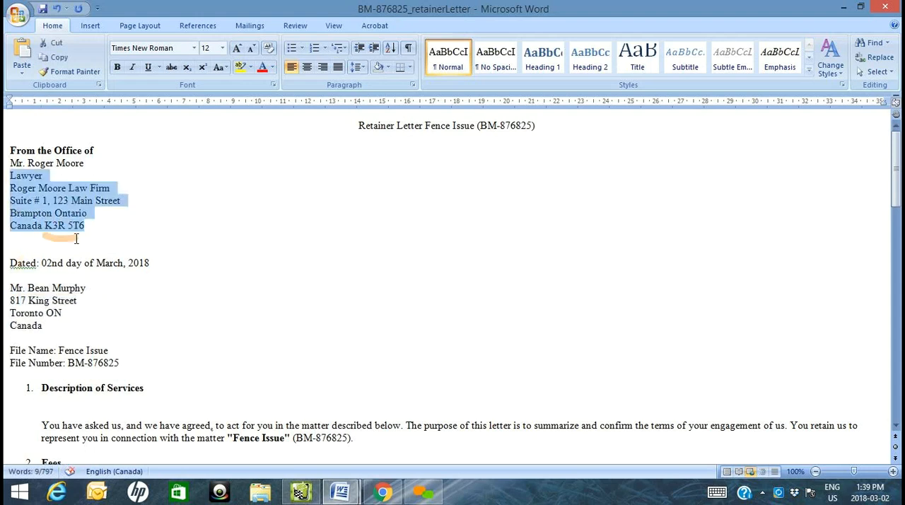
scroll(127, 297, "down", 2)
left_click_drag(131, 301, 5, 290)
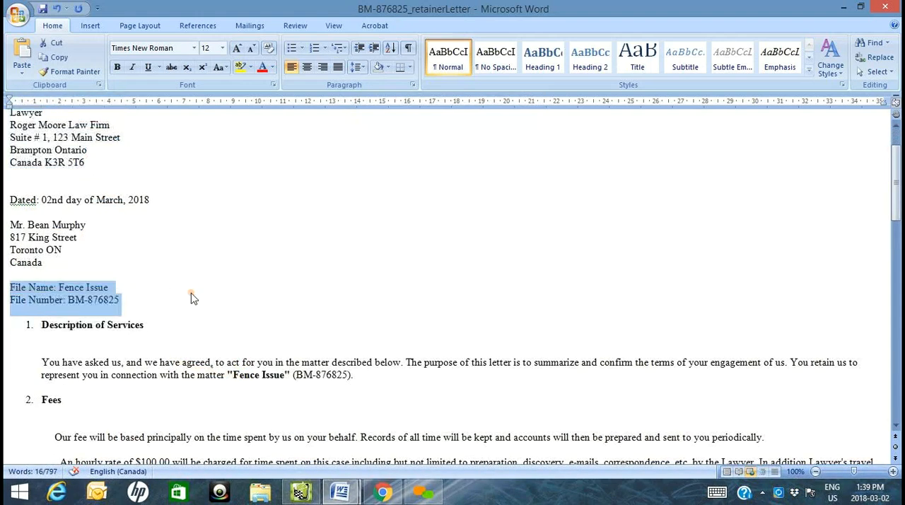
- Remove the extra blank line below the Fees heading and the indents before its first two paragraphs
scroll(191, 299, "down", 3)
left_click(101, 319)
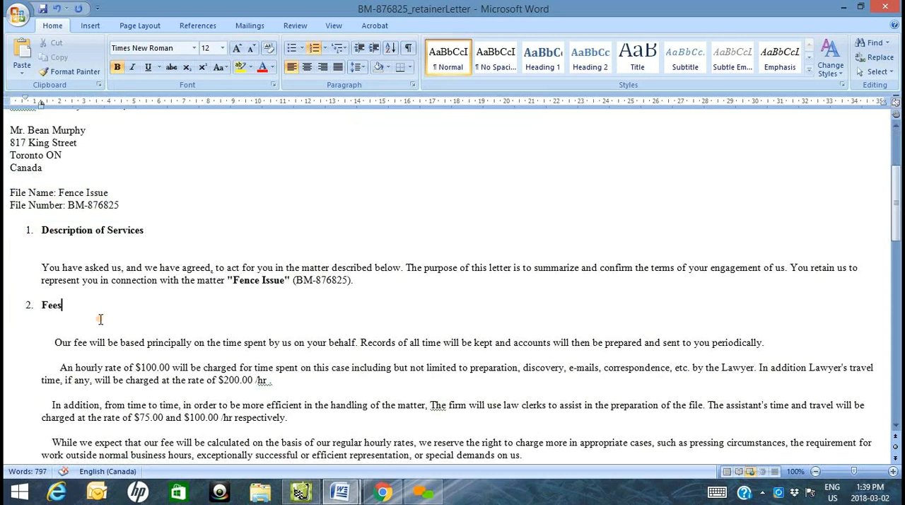
left_click(123, 324)
key("Delete")
key("Delete")
key("Delete")
key("Delete")
key("Delete")
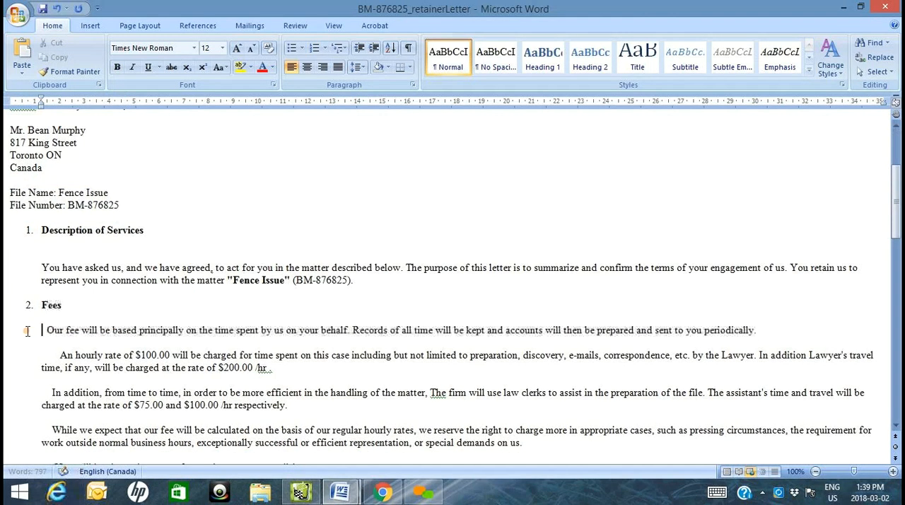
key("Down")
key("Delete")
key("Delete")
key("Delete")
key("Delete")
key("Delete")
key("Delete")
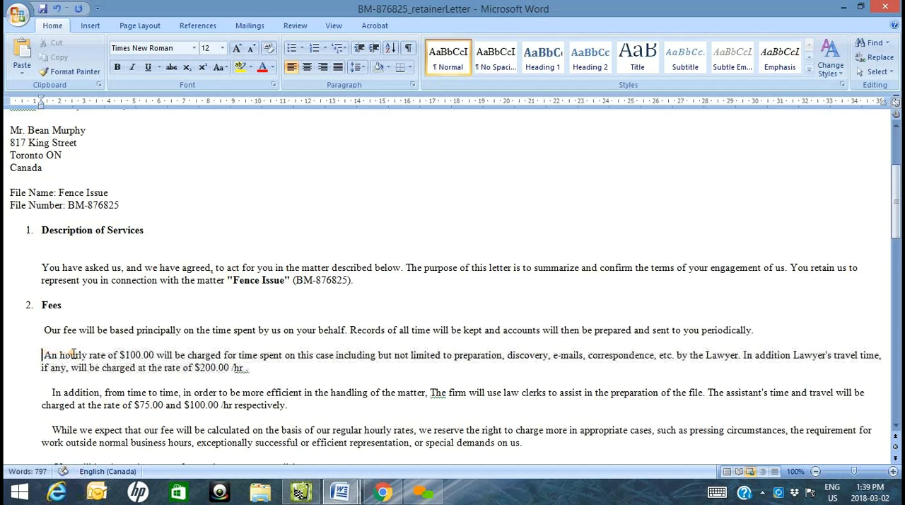
key("Delete")
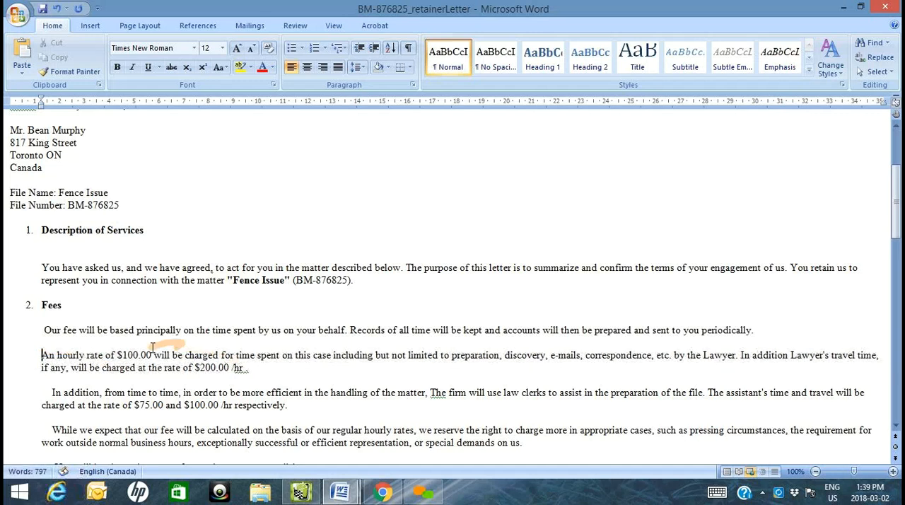
- Remove the indent before the Interest paragraph and the blank lines between it and its heading
scroll(127, 349, "down", 3)
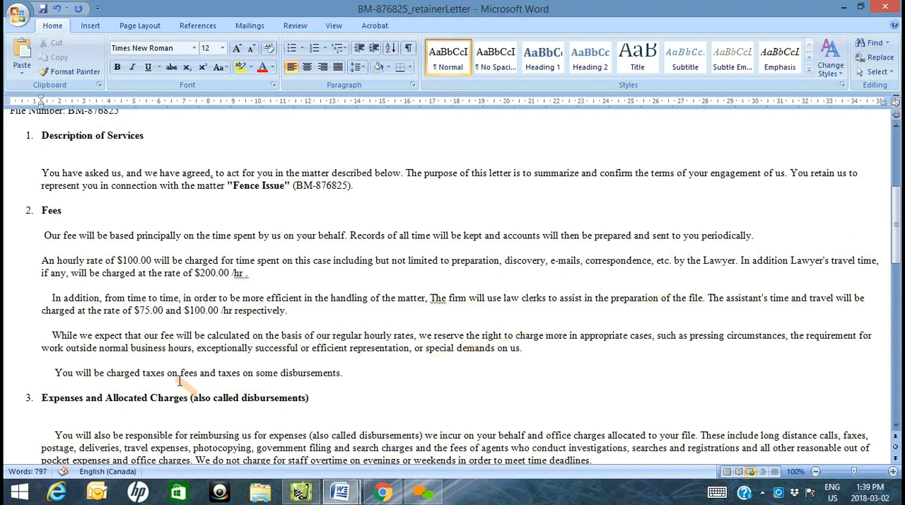
scroll(212, 376, "down", 8)
left_click(42, 295)
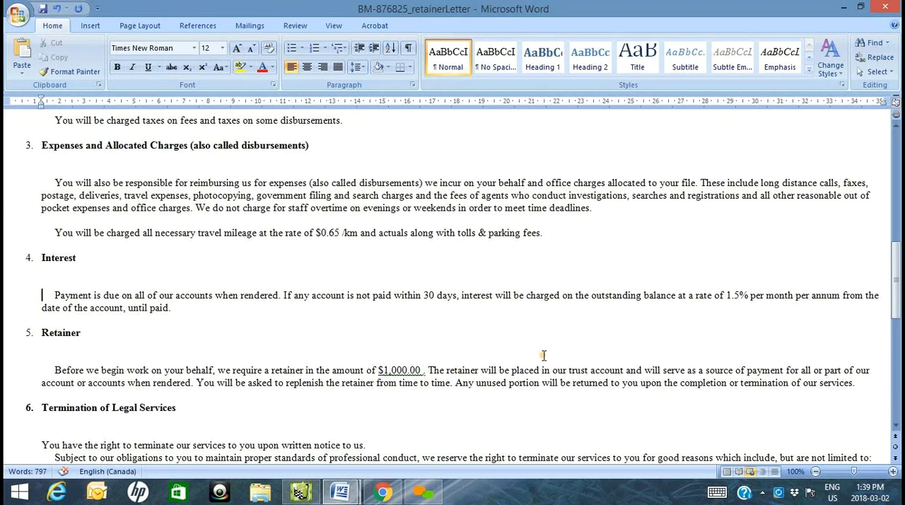
key("Delete")
key("Delete")
key("Delete")
key("Delete")
key("Delete")
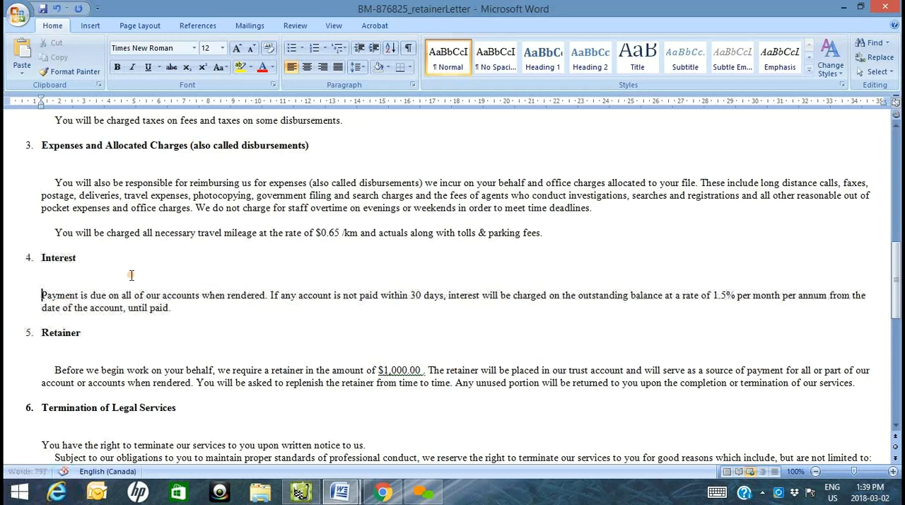
left_click(131, 274)
key("Delete")
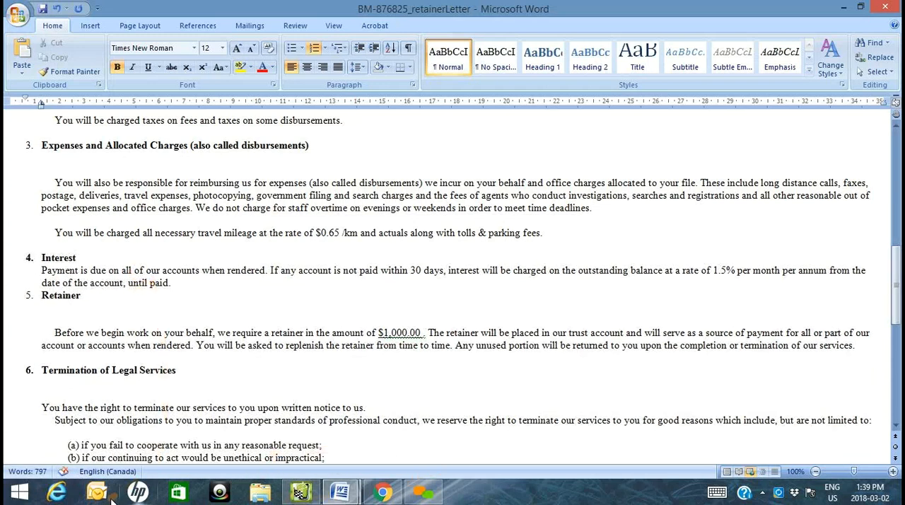
- Return to uLaw and start a new retainer deposit for the Fence Issue matter, dated 2018-03-02, for $1,000
left_click(382, 493)
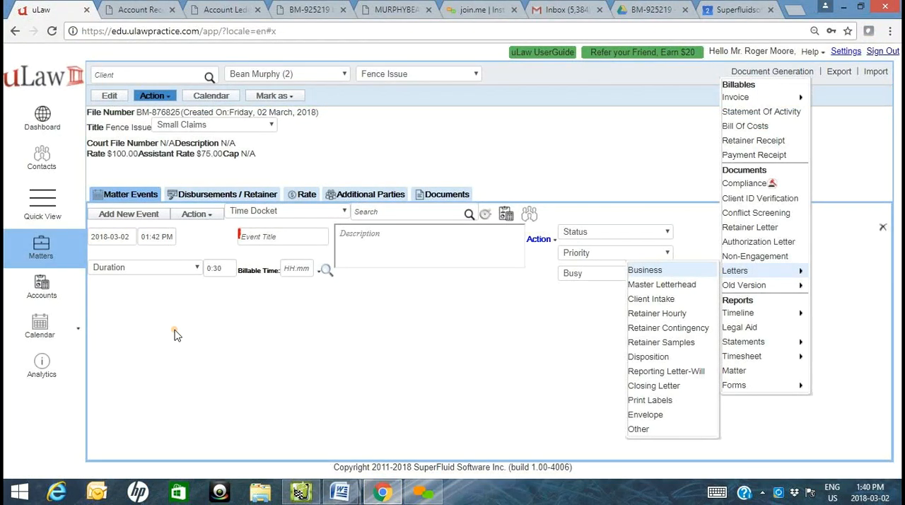
left_click(380, 141)
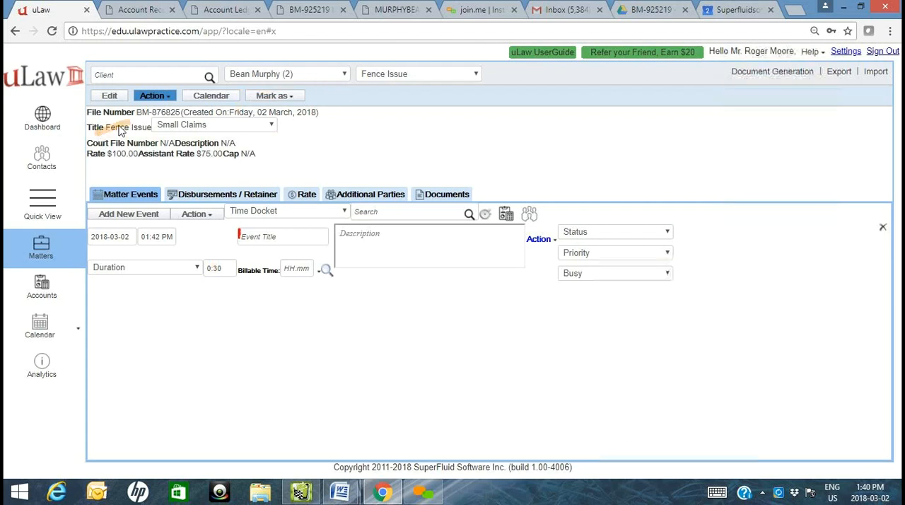
left_click(170, 102)
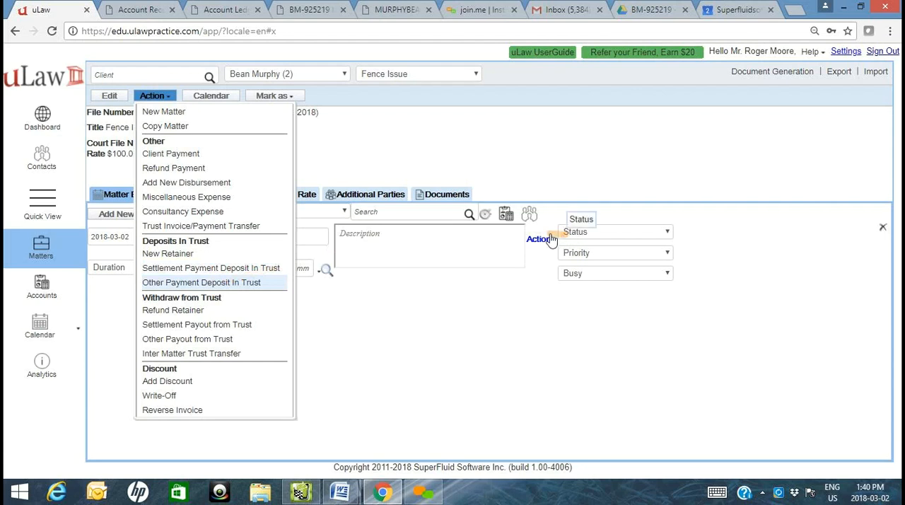
left_click(175, 254)
left_click(493, 125)
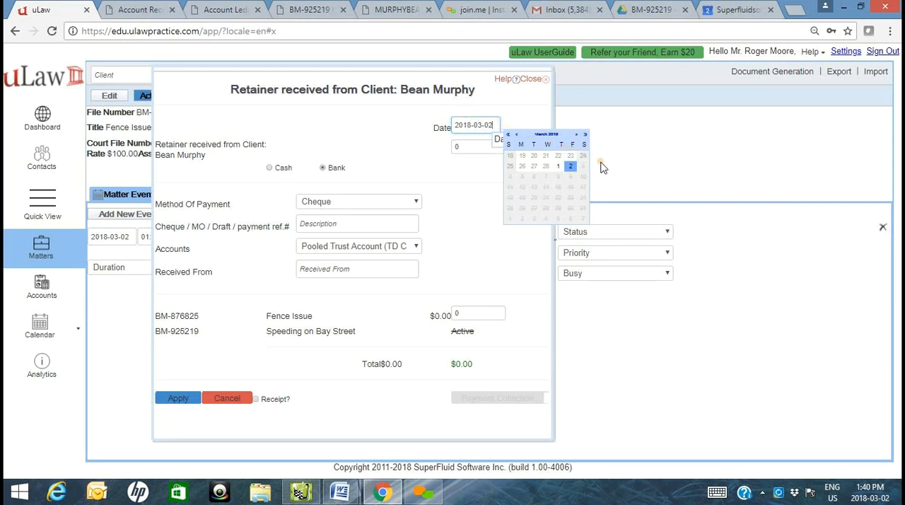
left_click(568, 168)
left_click(456, 147)
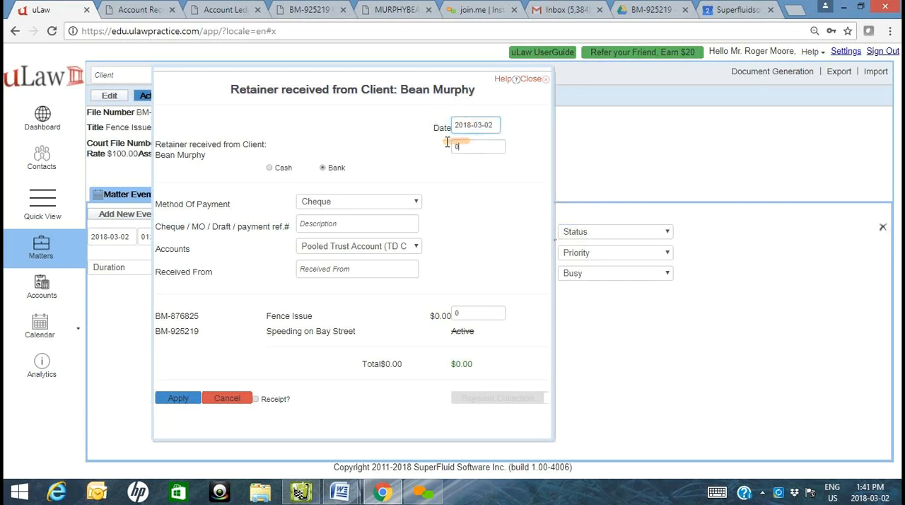
type("1000")
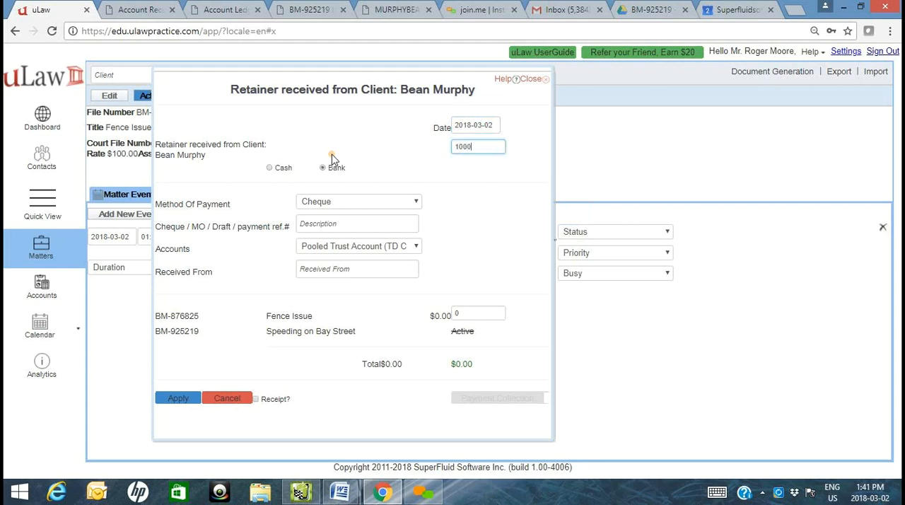
left_click(474, 199)
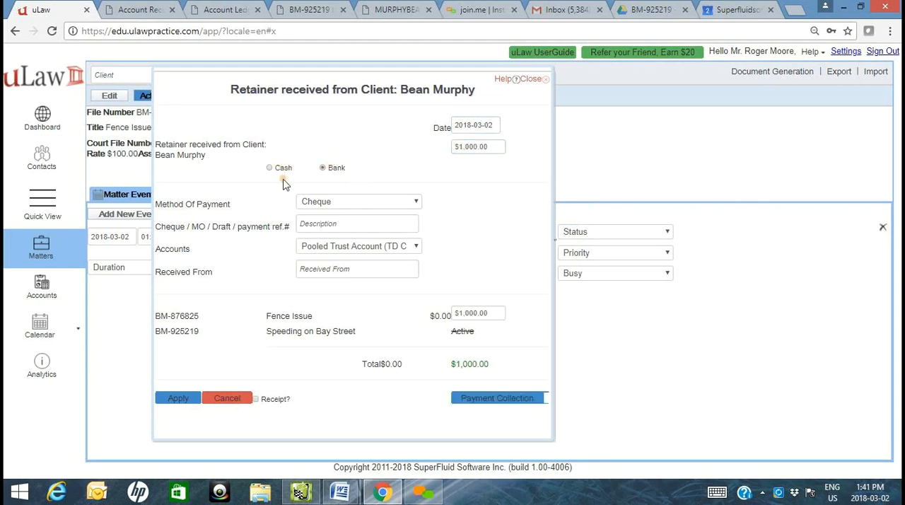
- Set the retainer's payment to a bank cheque with reference 656, deposited in the Pooled Trust Account
left_click(320, 204)
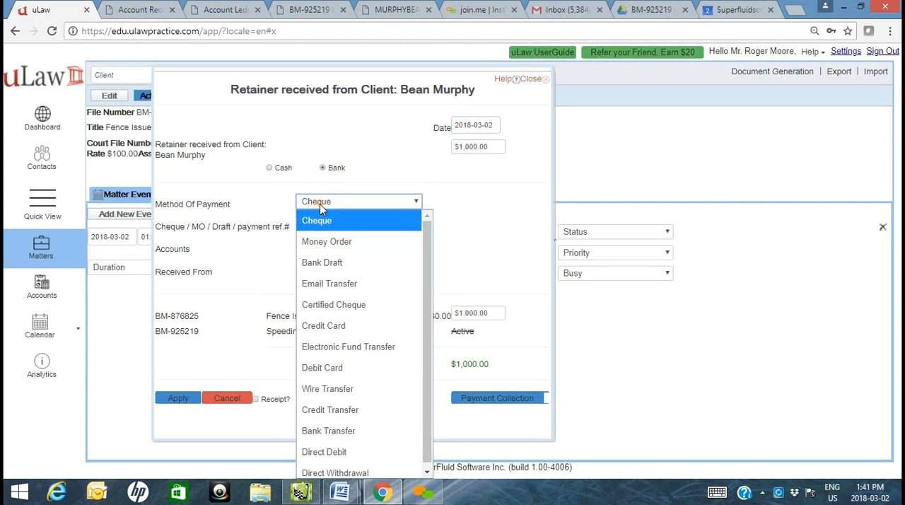
left_click(282, 169)
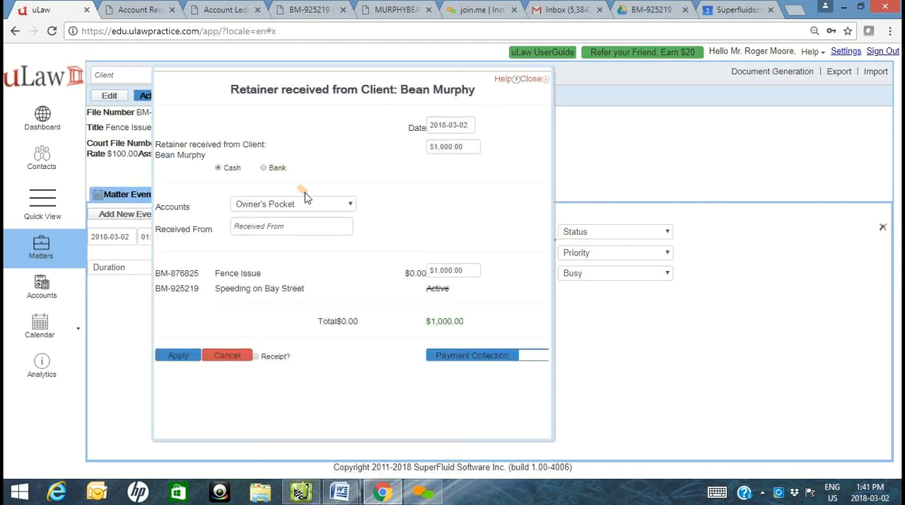
left_click(263, 167)
left_click(342, 222)
type("656")
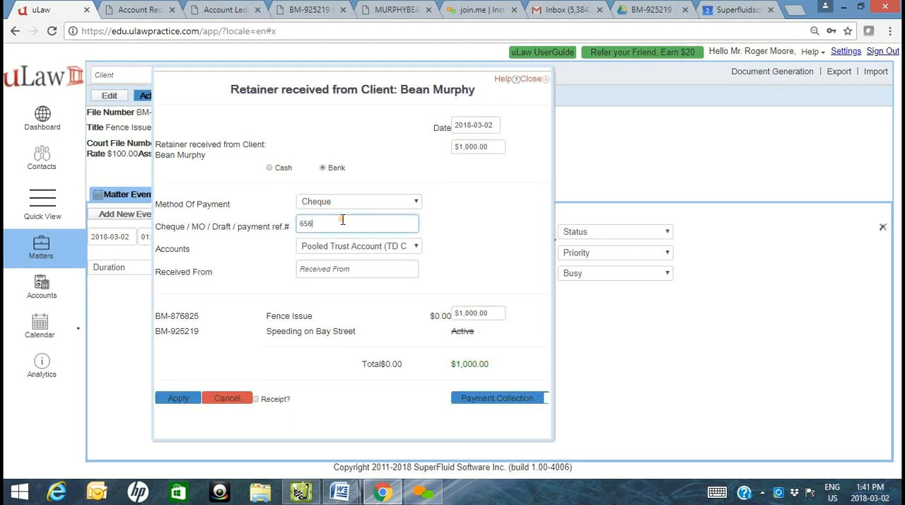
left_click(346, 245)
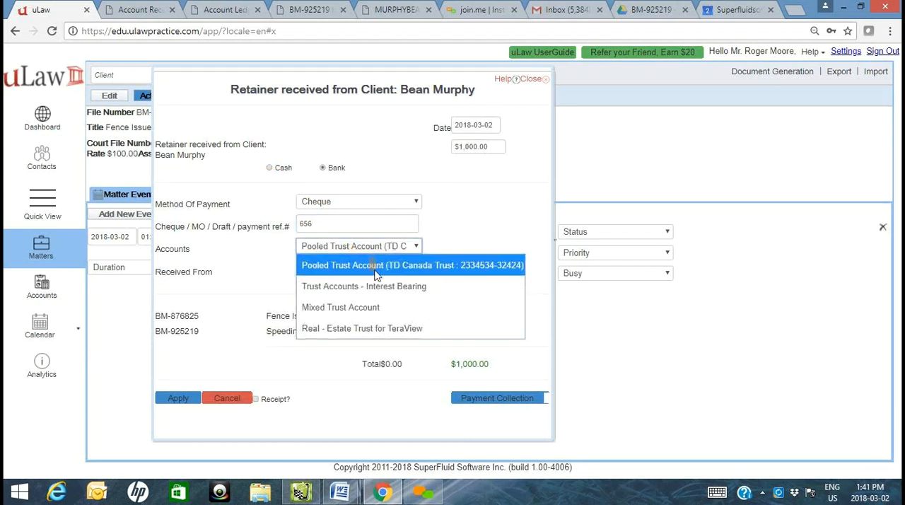
left_click(377, 273)
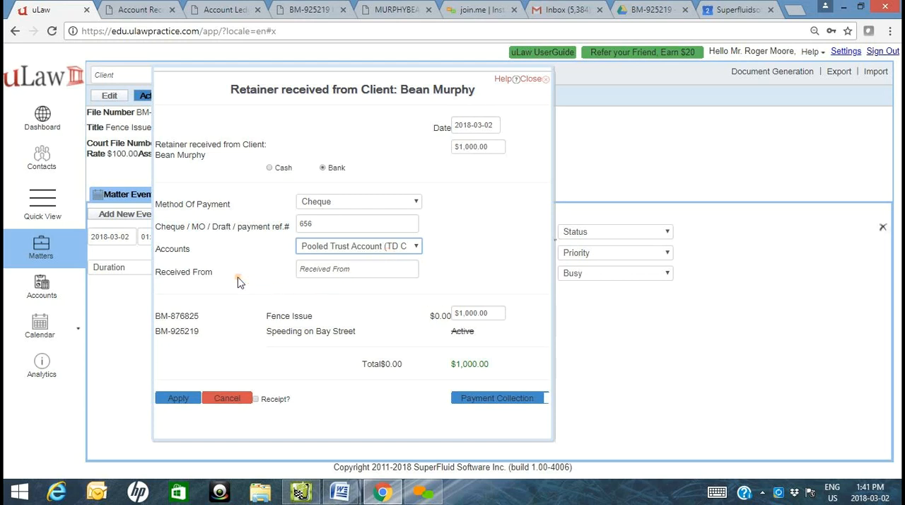
left_click(366, 272)
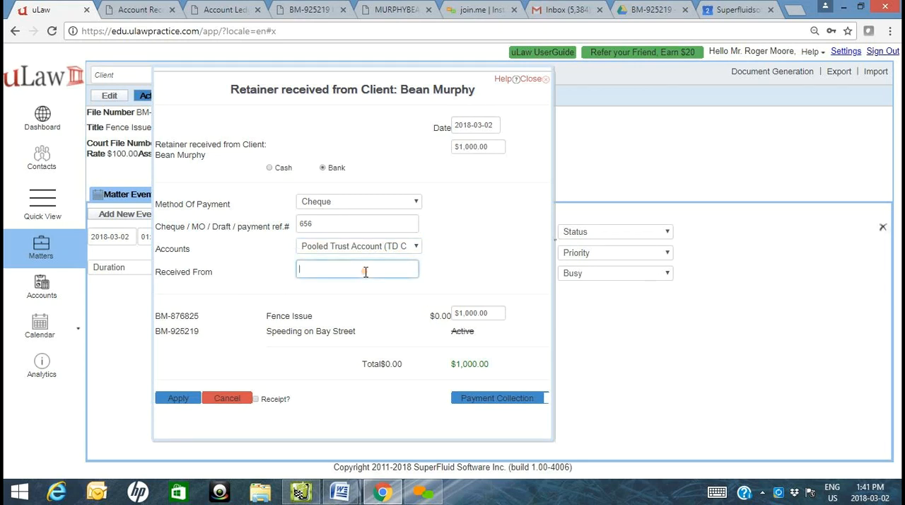
- Apply the $1,000 retainer to the Fence Issue matter with the receipt option enabled
left_click(502, 319)
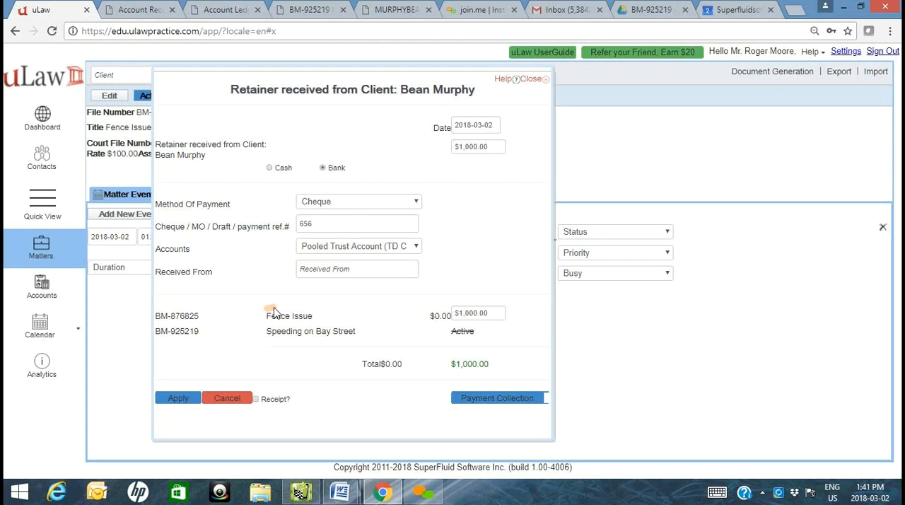
left_click_drag(337, 319, 427, 323)
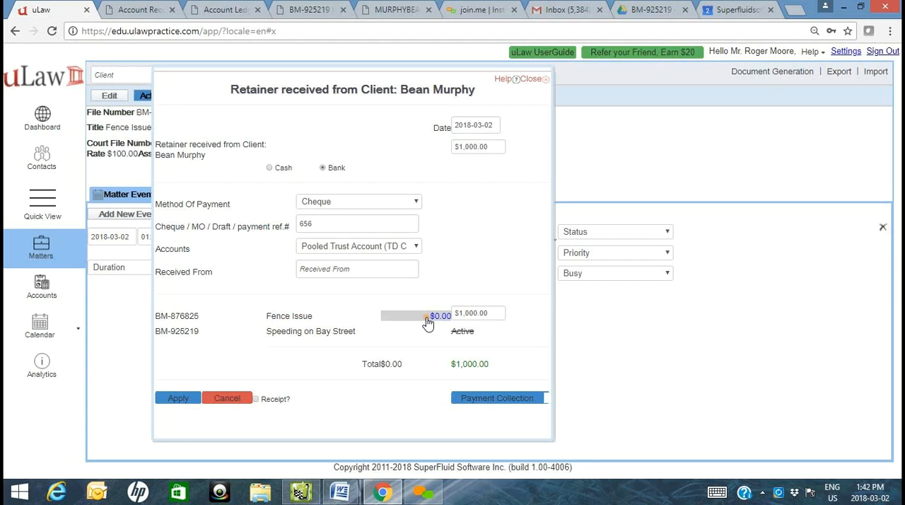
left_click(281, 398)
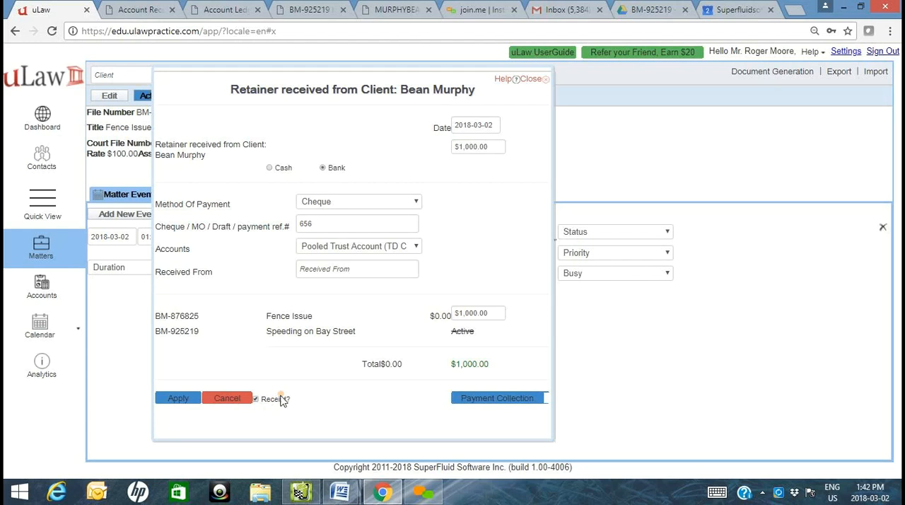
left_click(166, 401)
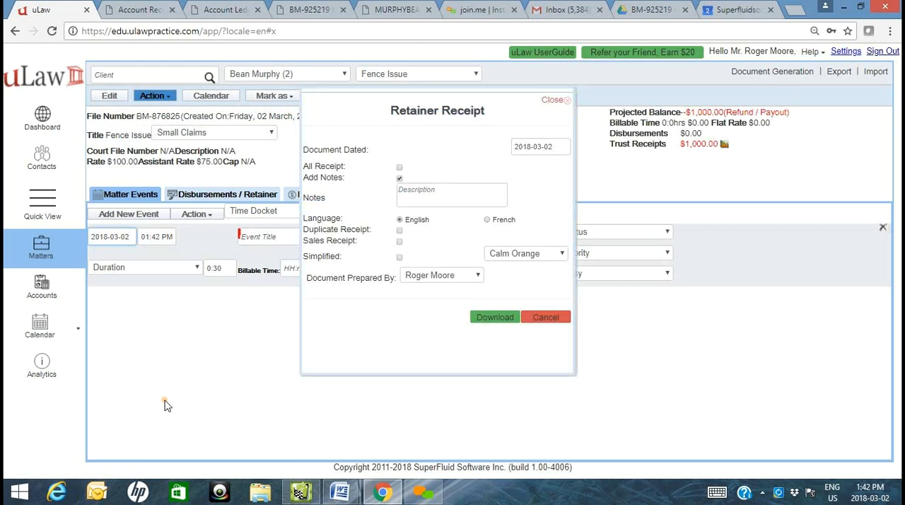
- Download the retainer receipt in English and open the downloaded PDF
left_click(496, 320)
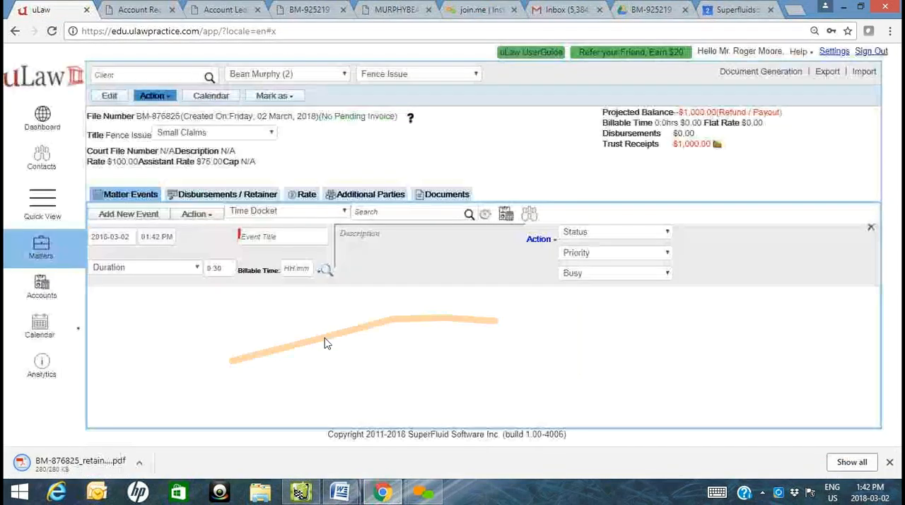
left_click(88, 465)
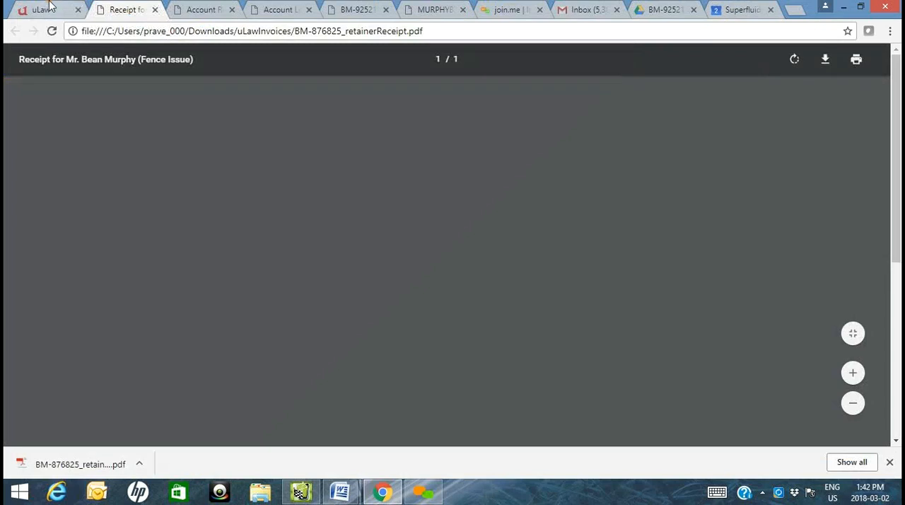
- Check the Fence Issue matter's documents in uLaw and open its matching folder under Matter in Google Drive
left_click(48, 8)
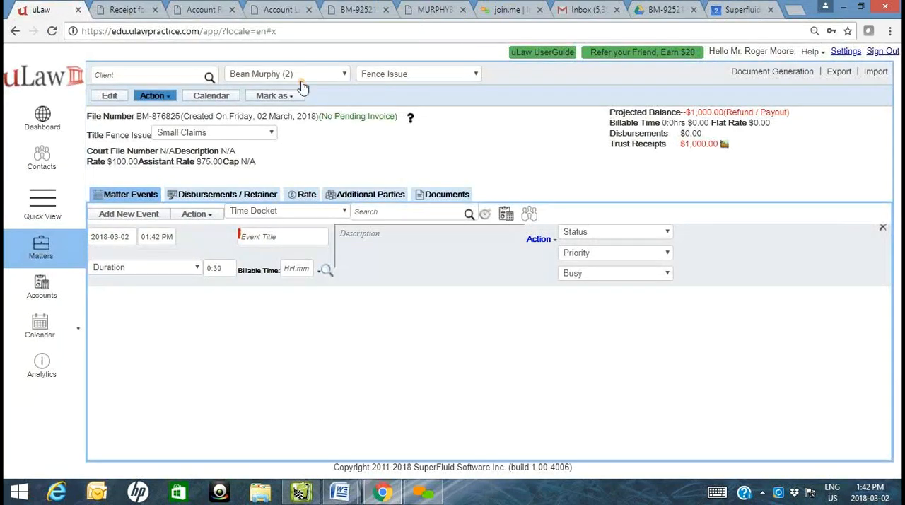
left_click_drag(139, 114, 185, 120)
left_click(430, 198)
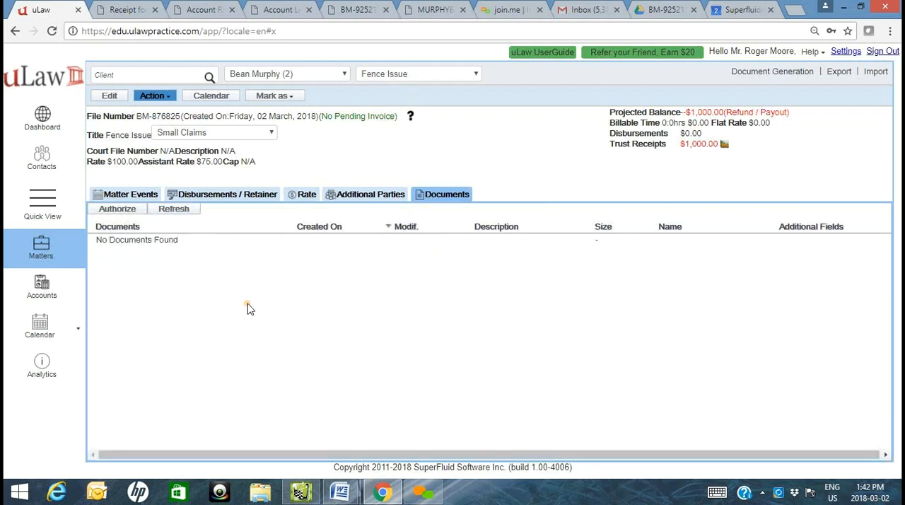
left_click(679, 5)
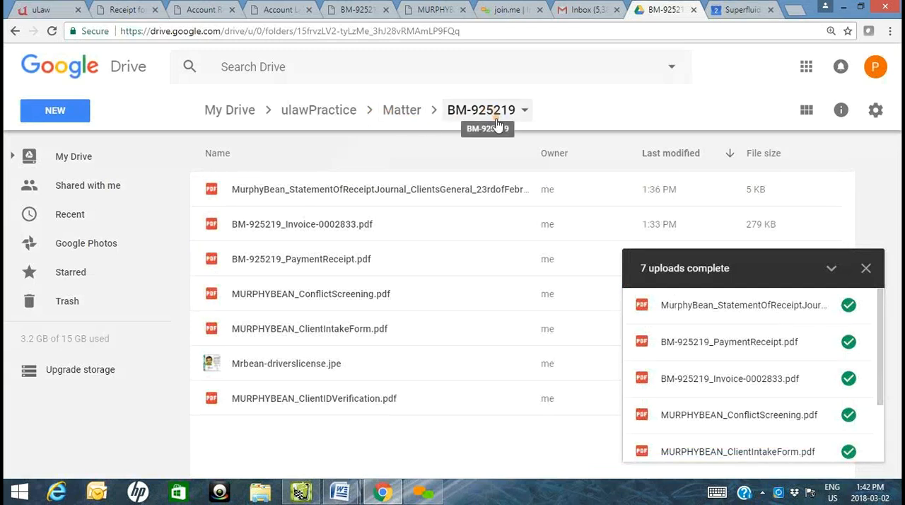
left_click(413, 110)
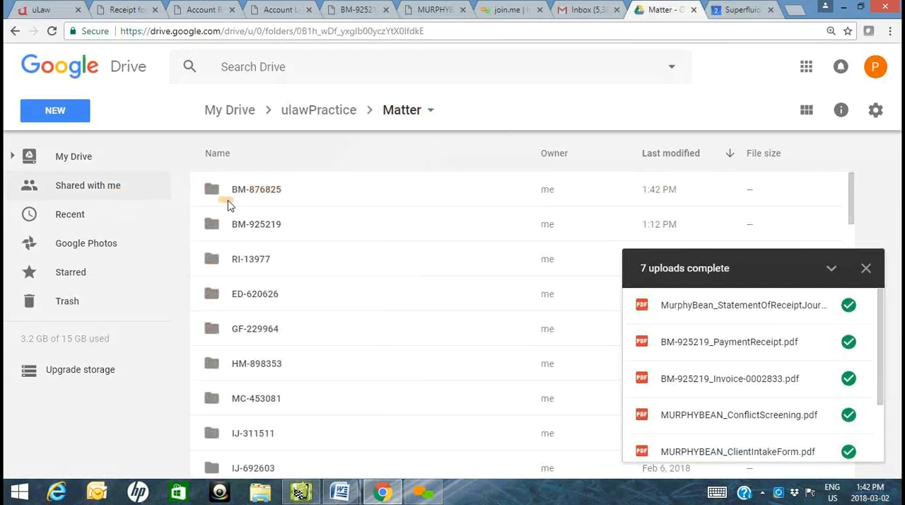
double_click(269, 200)
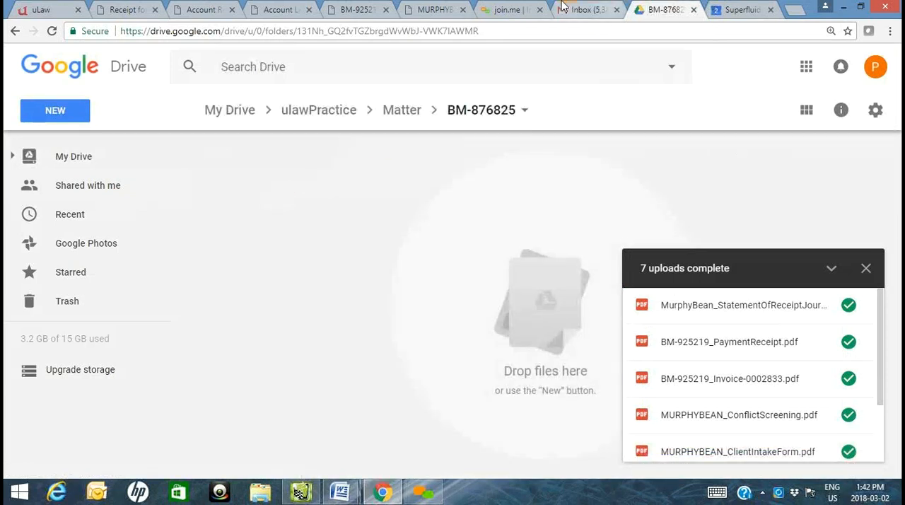
- Return to the Fence Issue matter in uLaw and set its fee rate to $250, saving the change
left_click(32, 10)
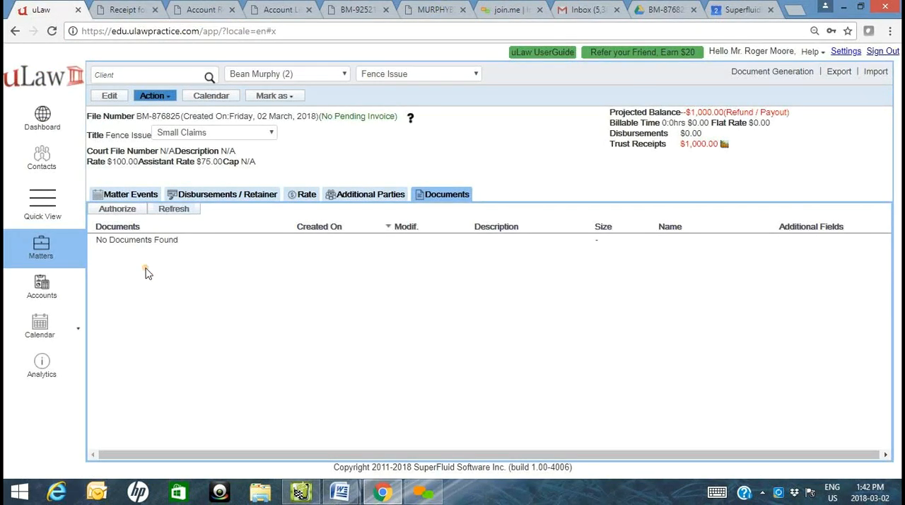
left_click(117, 195)
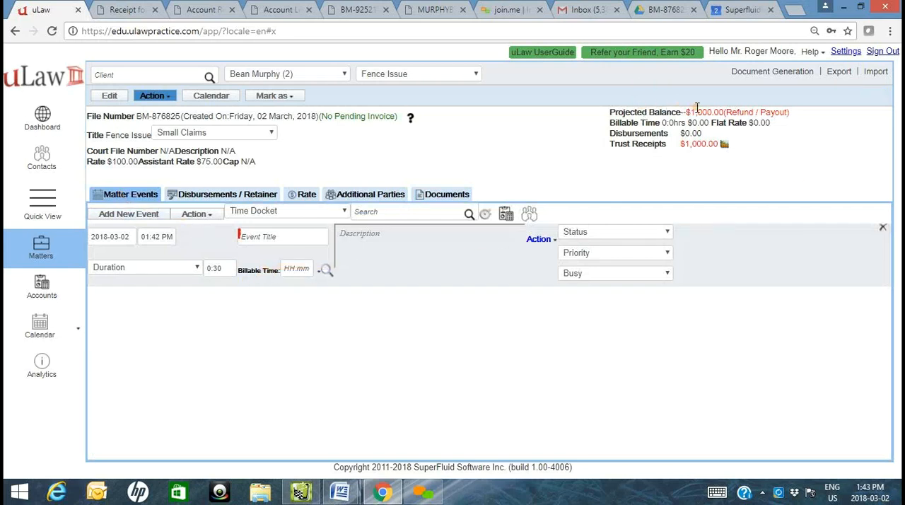
left_click(305, 241)
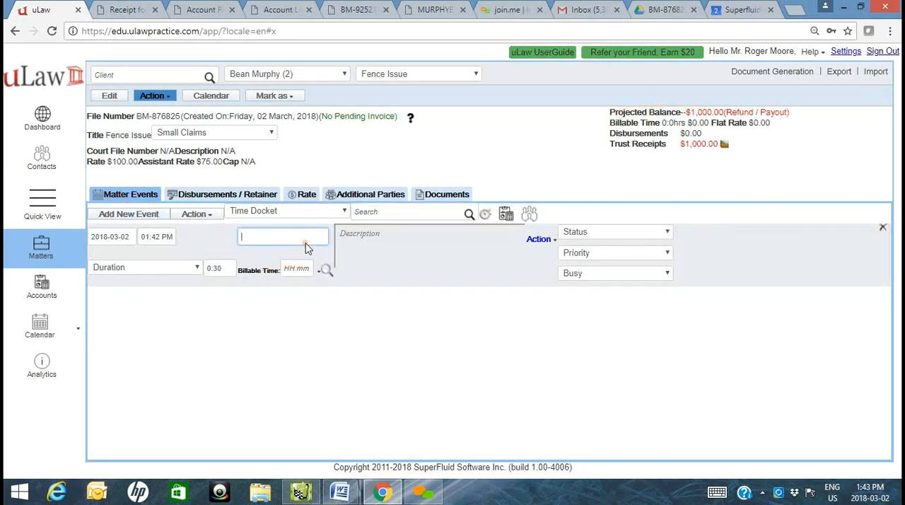
left_click(134, 162)
left_click_drag(141, 163, 99, 160)
type("2")
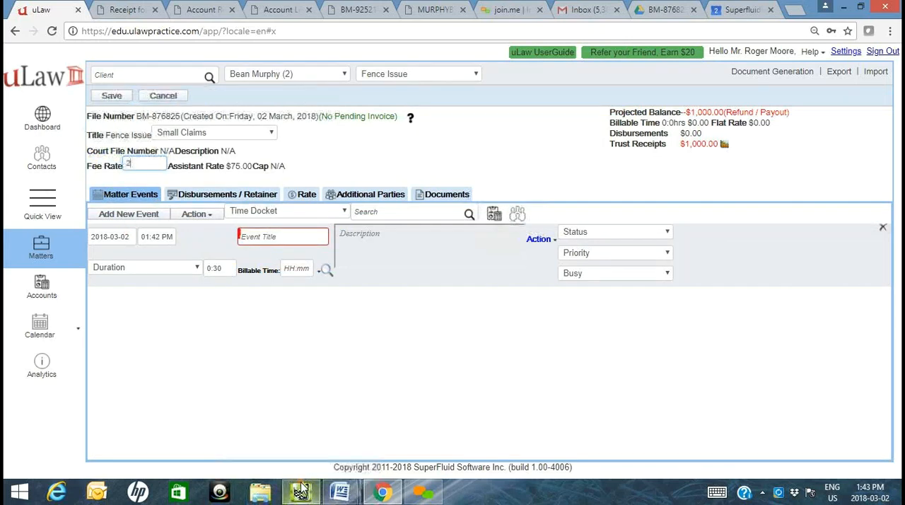
type("50")
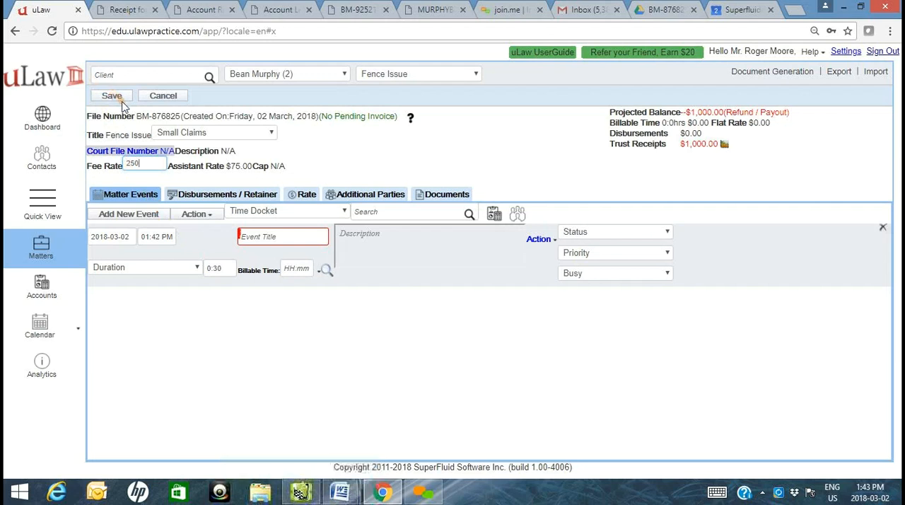
left_click(114, 95)
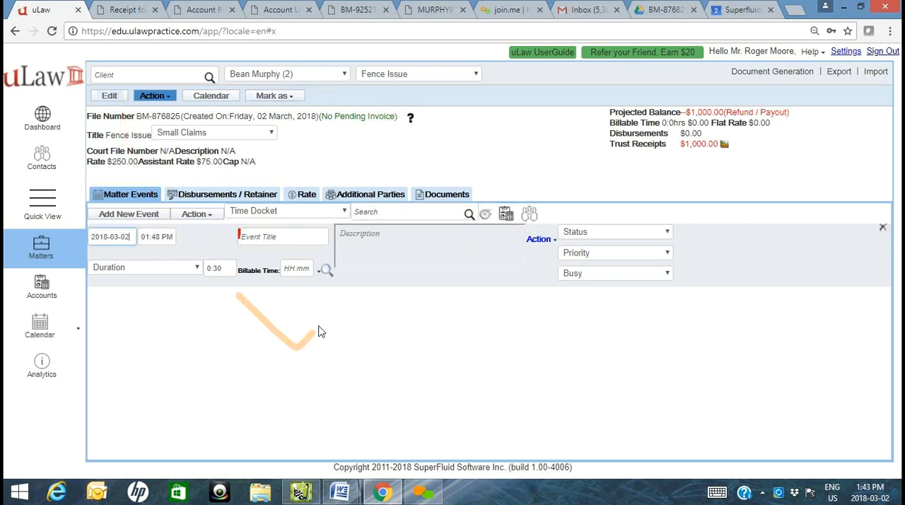
- Title the new matter event "Initial Client interview" and format its description as a bulleted item
left_click(303, 234)
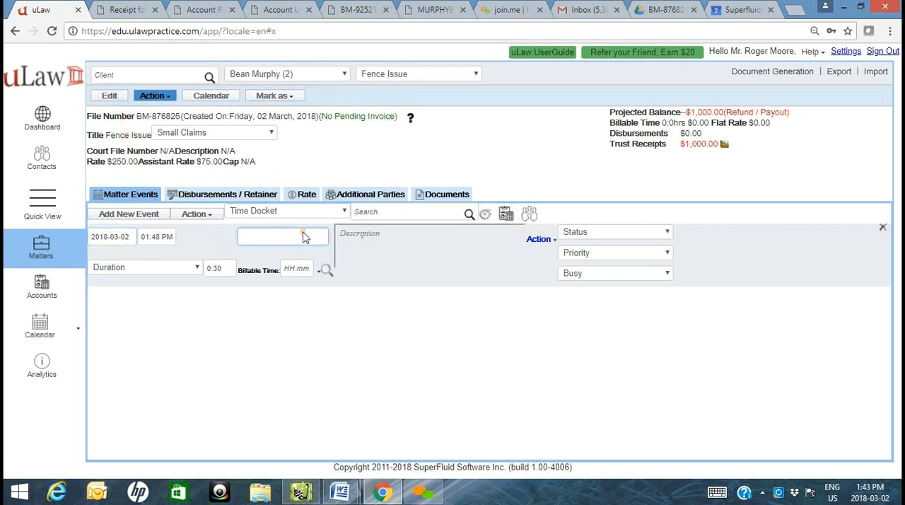
type("Init")
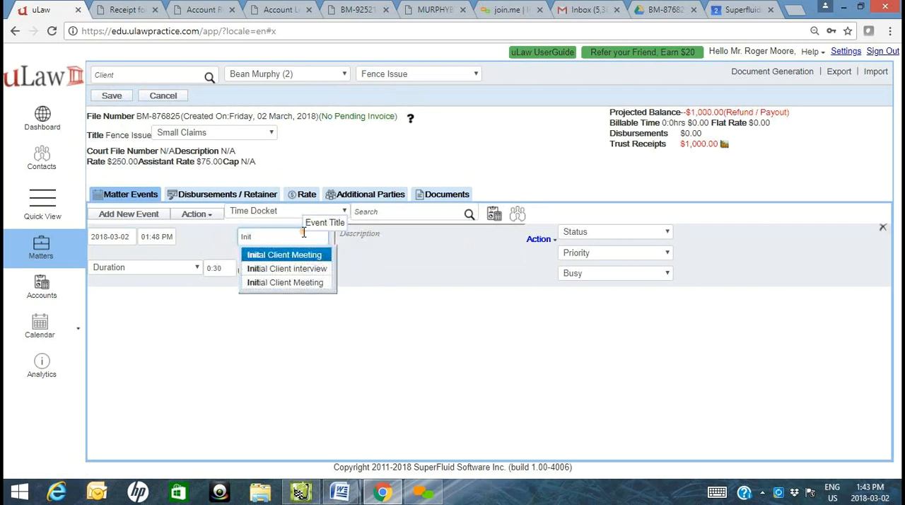
left_click(279, 268)
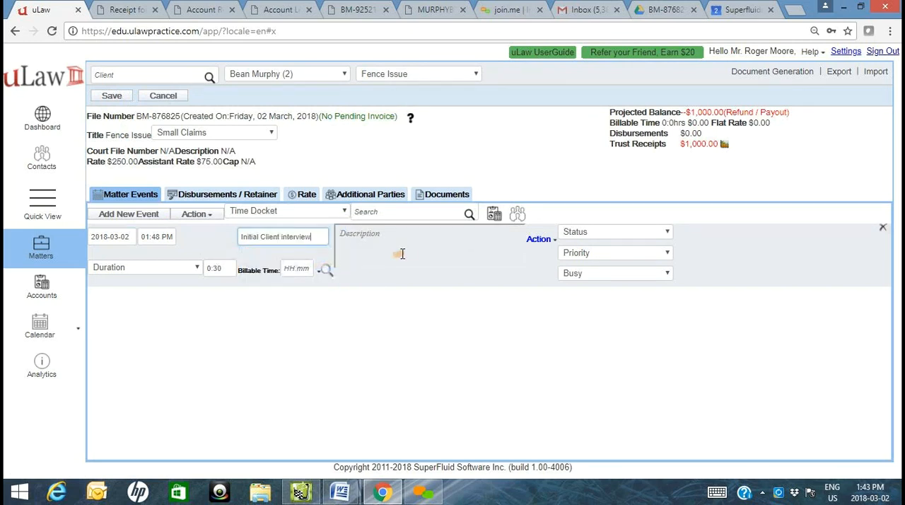
left_click(401, 254)
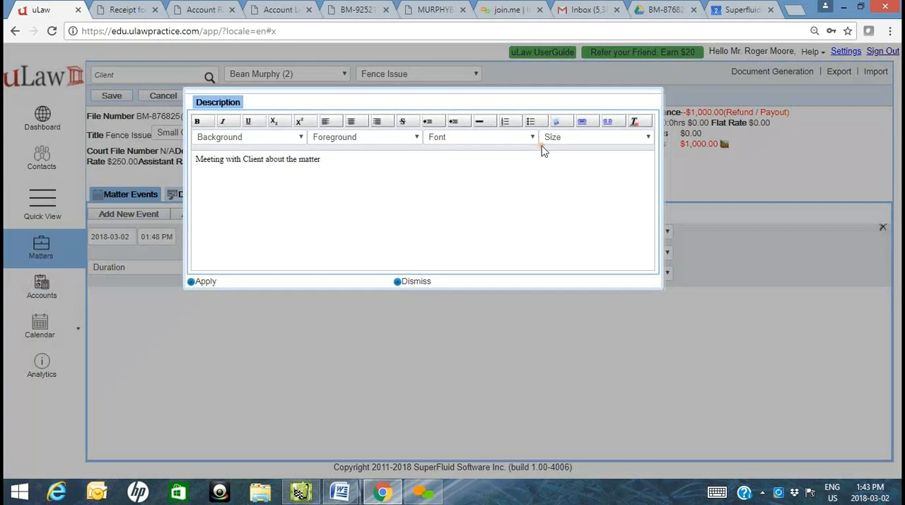
left_click(530, 121)
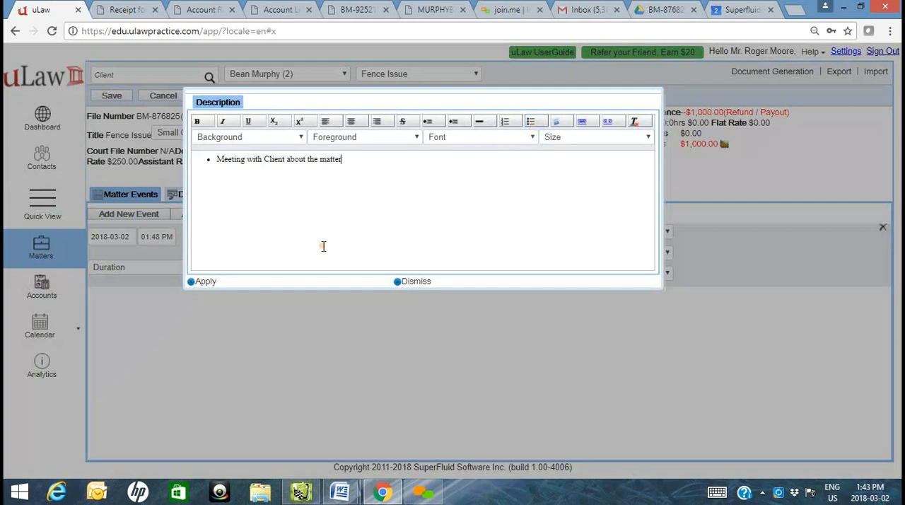
left_click(211, 282)
- Set the interview event's duration and billable time to 2:00 each and save the event
left_click(221, 275)
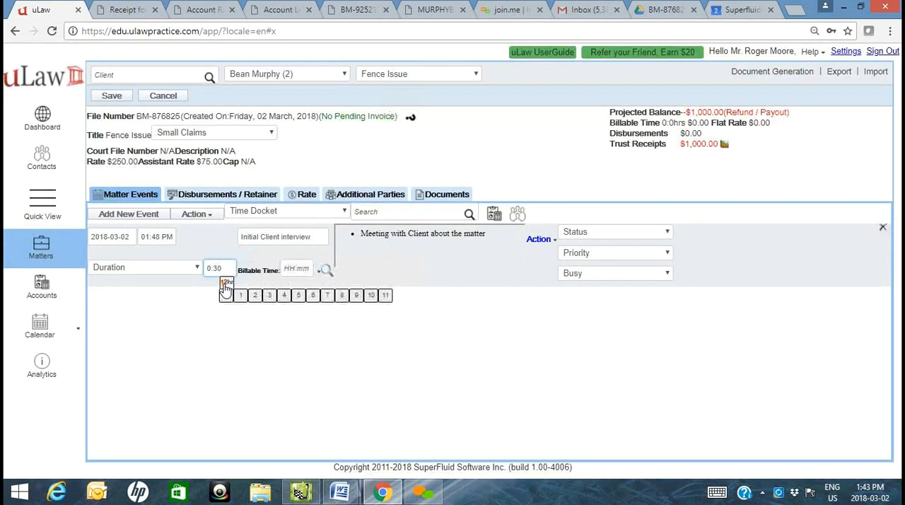
left_click(255, 310)
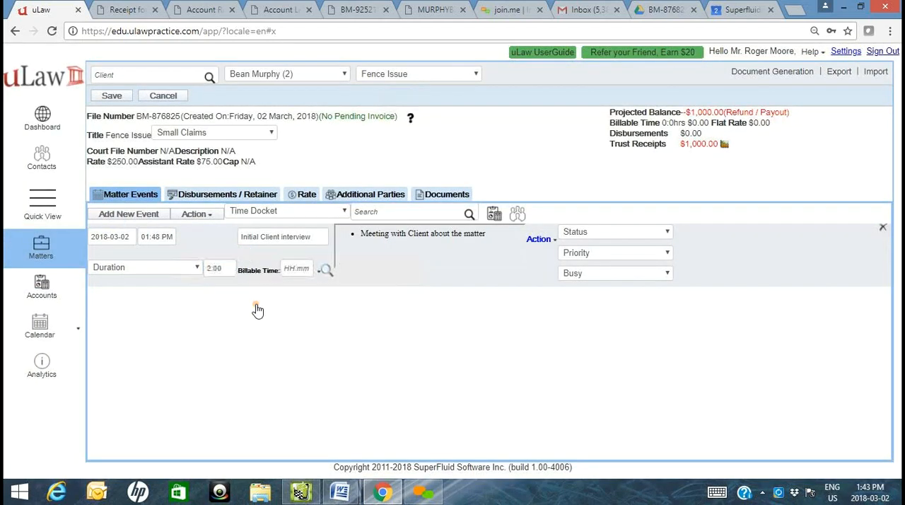
left_click(303, 269)
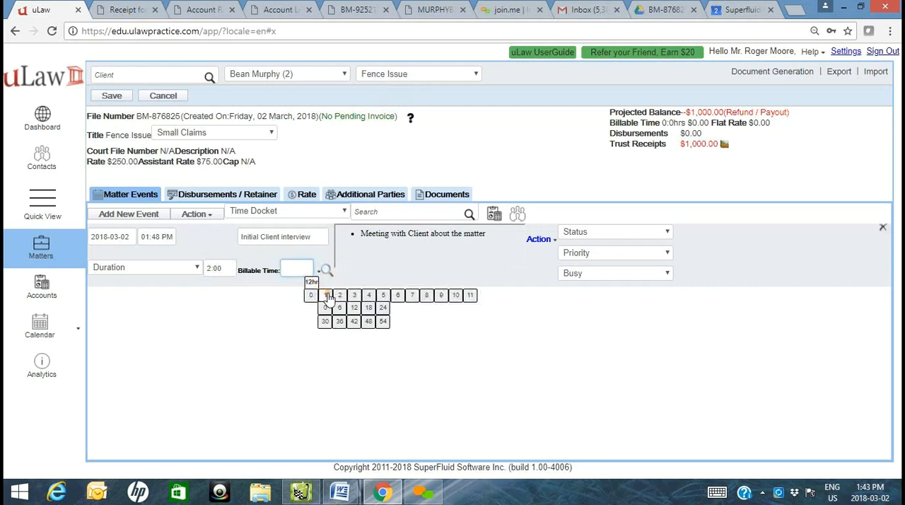
left_click(341, 309)
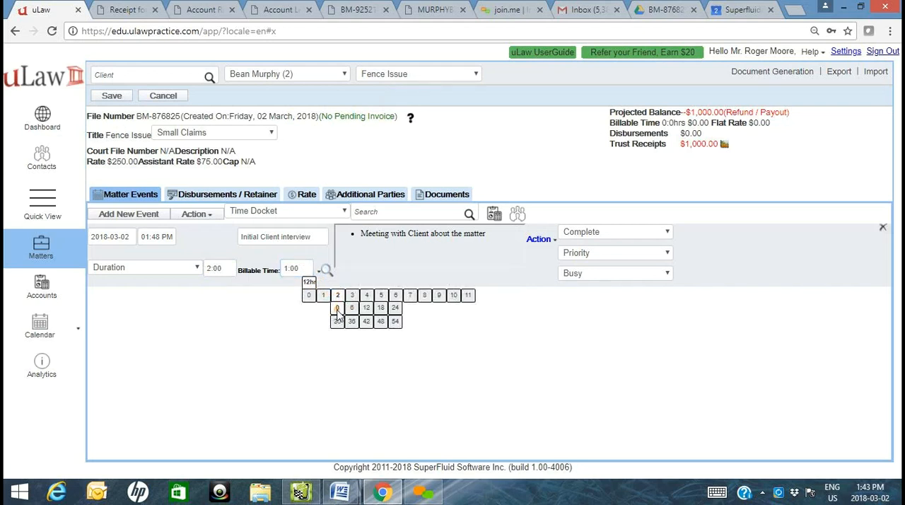
left_click(338, 310)
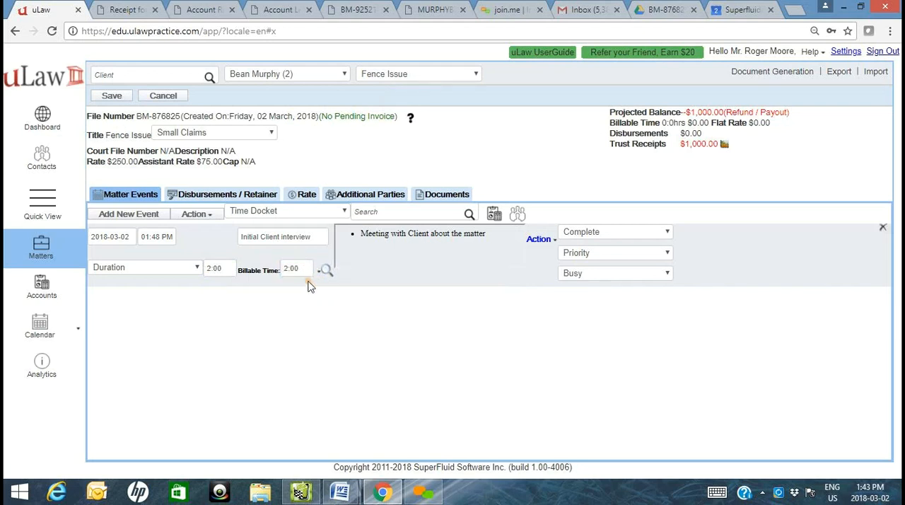
left_click(110, 95)
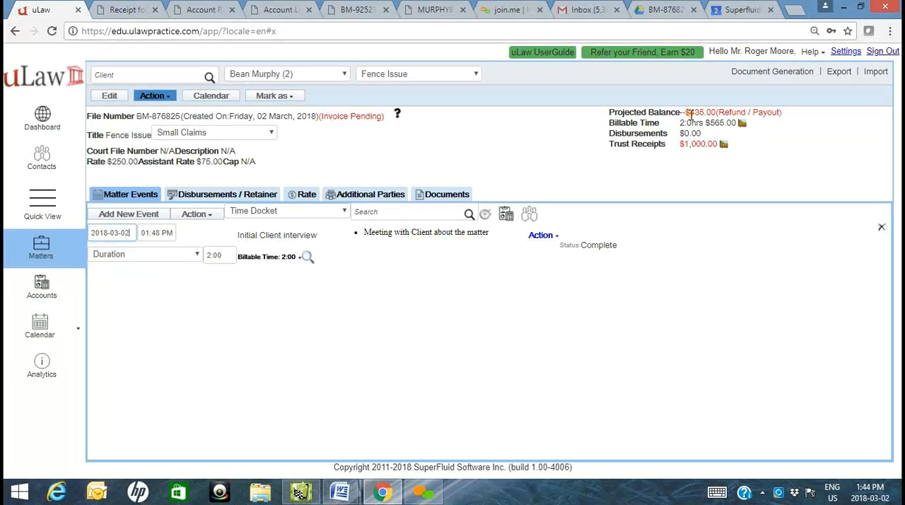
- Review the Fence Issue matter's projected balance, pending invoice details and Matter Analytics summary
left_click_drag(693, 114, 786, 120)
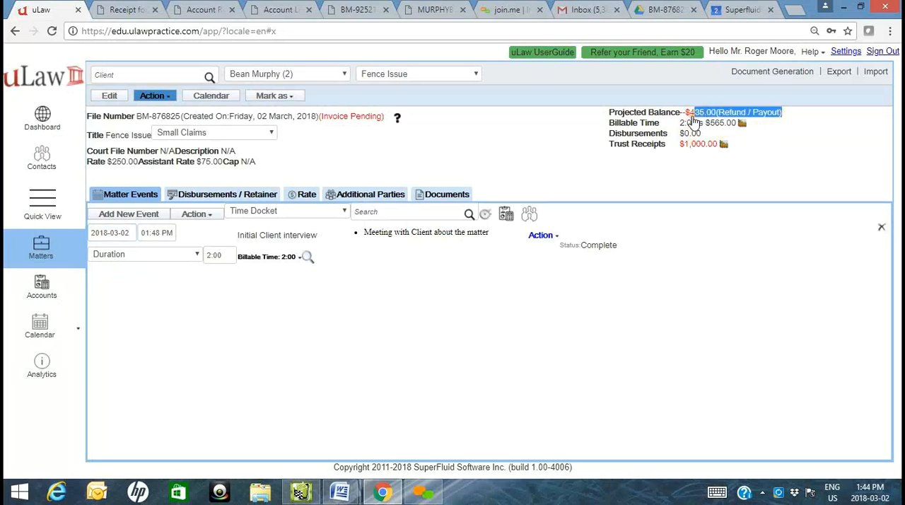
left_click(353, 117)
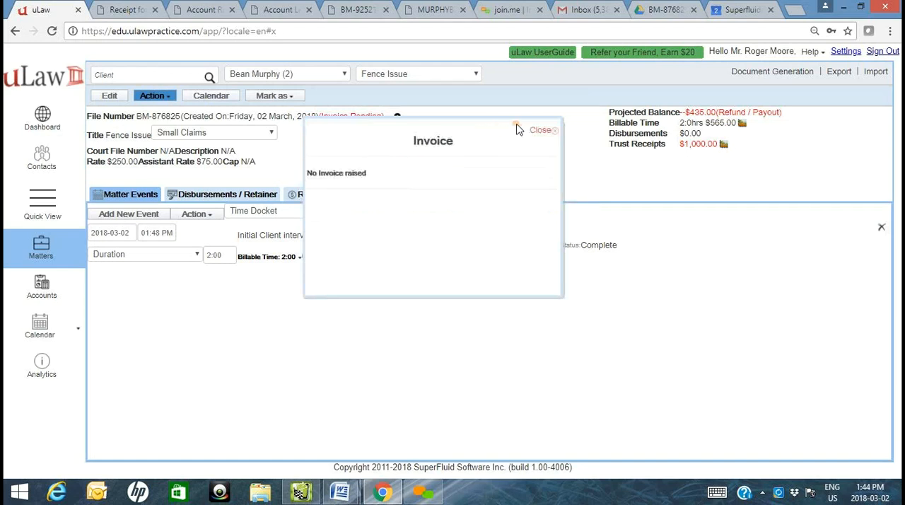
left_click(543, 132)
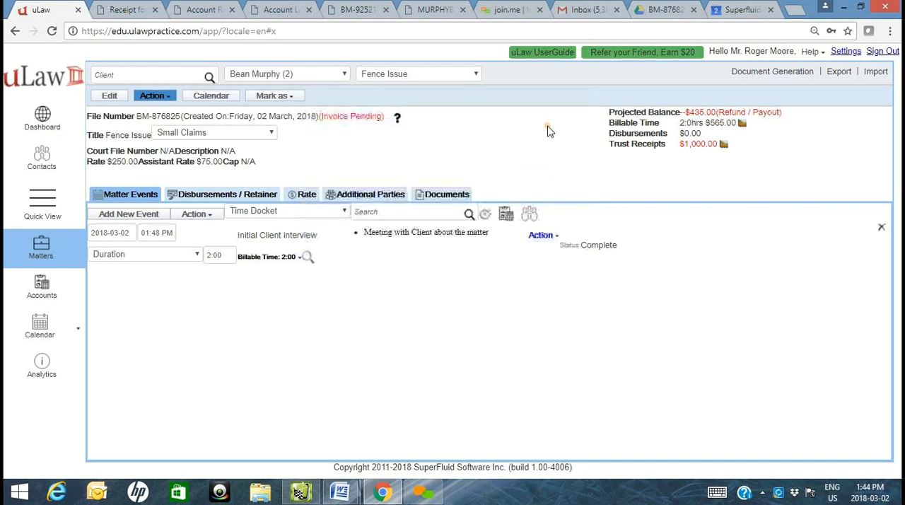
left_click(397, 118)
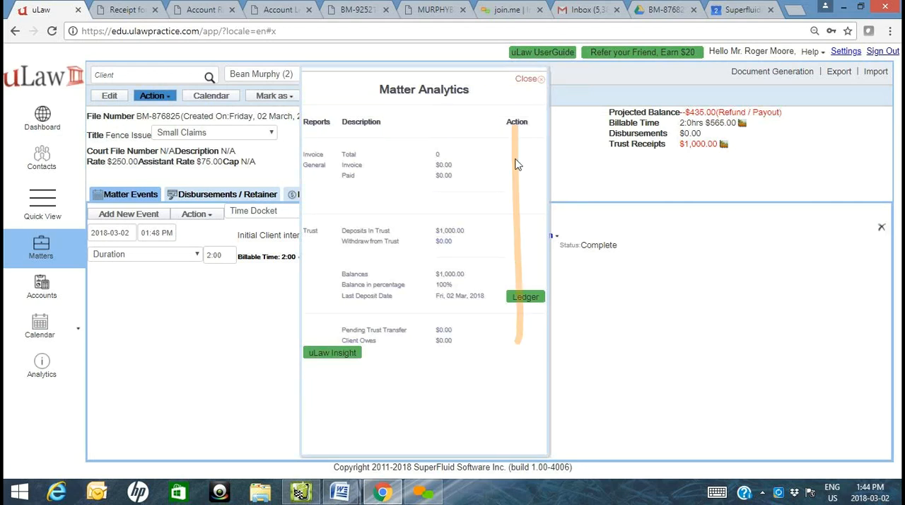
left_click(531, 80)
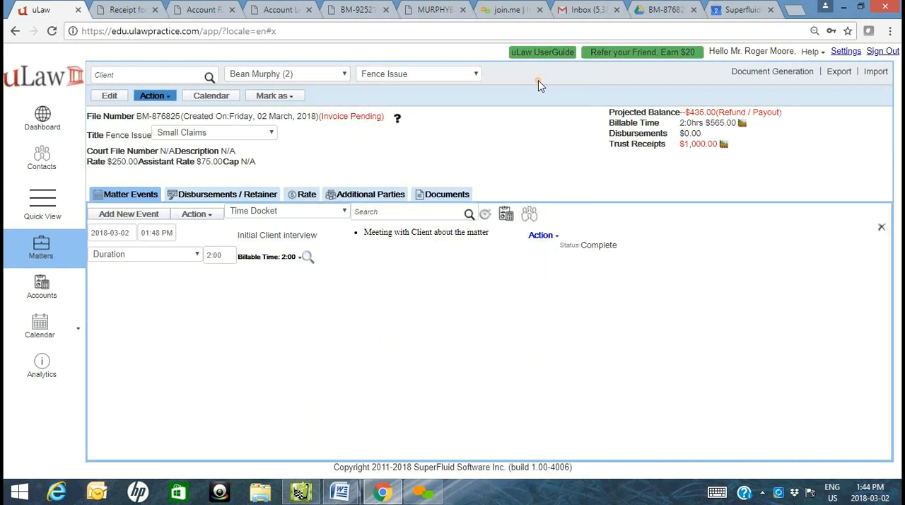
- Add another event to the Fence Issue matter and set the initial client interview's date to 2018-03-01
left_click(124, 214)
left_click(115, 232)
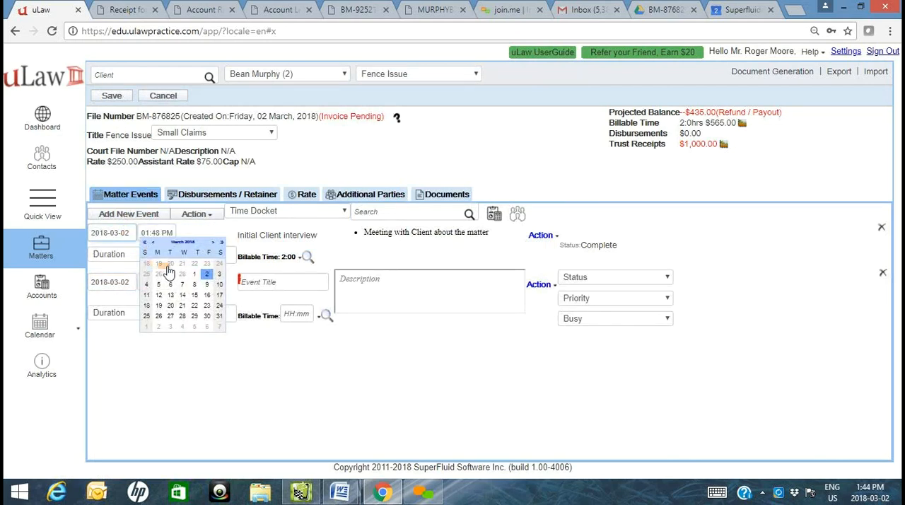
left_click(194, 274)
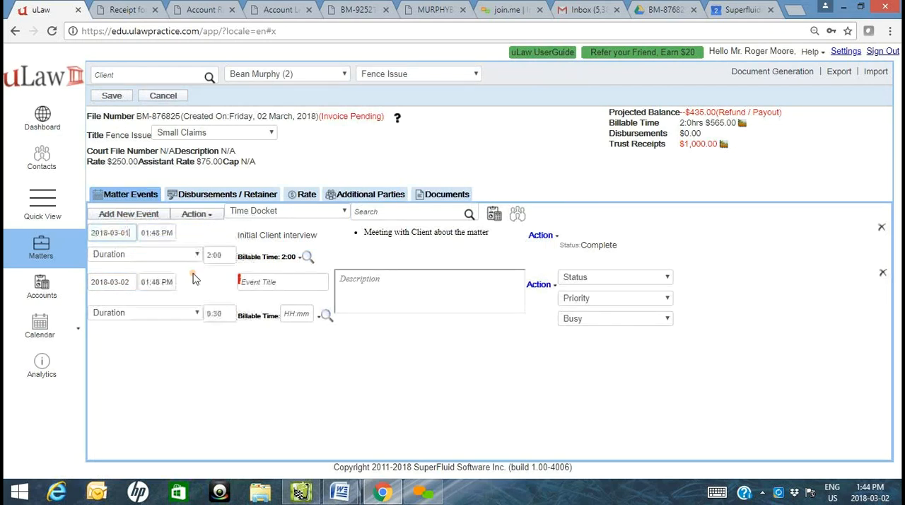
- Title the new event "Document drafting" and give it the bulleted description "Drafted the required documents"
left_click(241, 281)
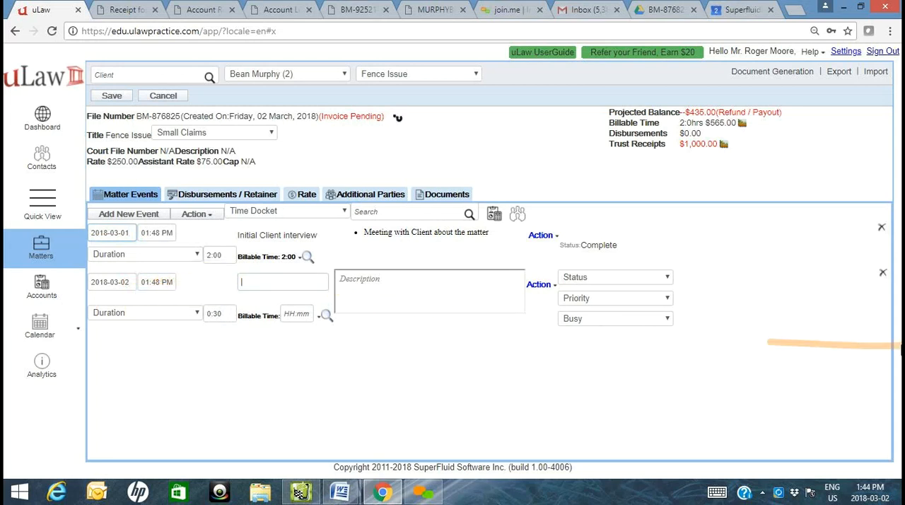
type("docu")
key("Return")
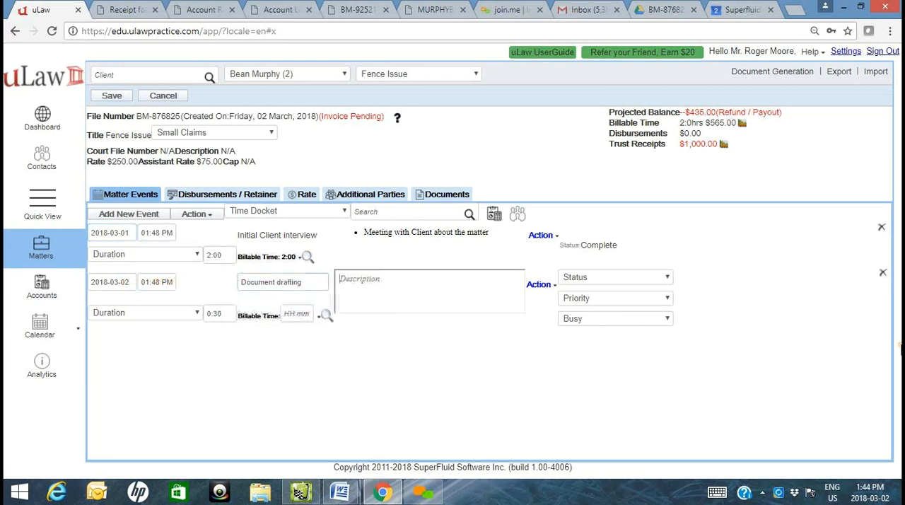
left_click(448, 301)
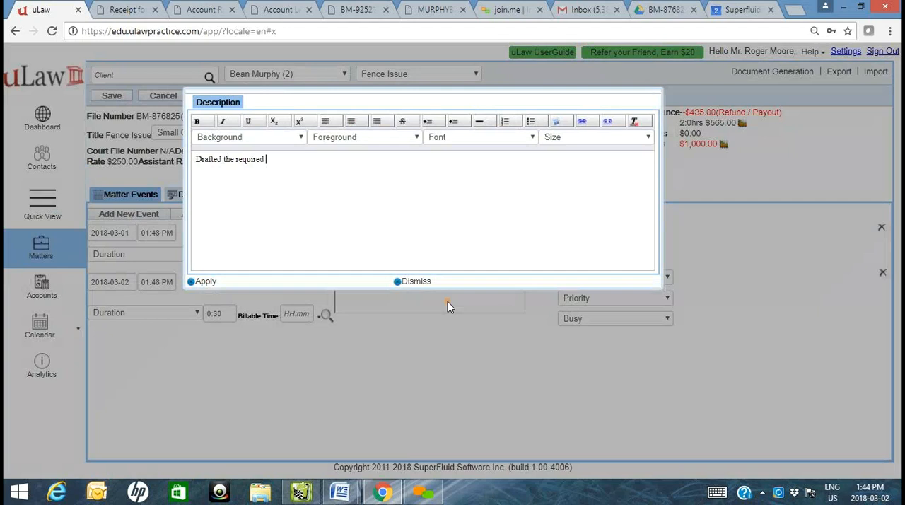
type("Drafted the required documents")
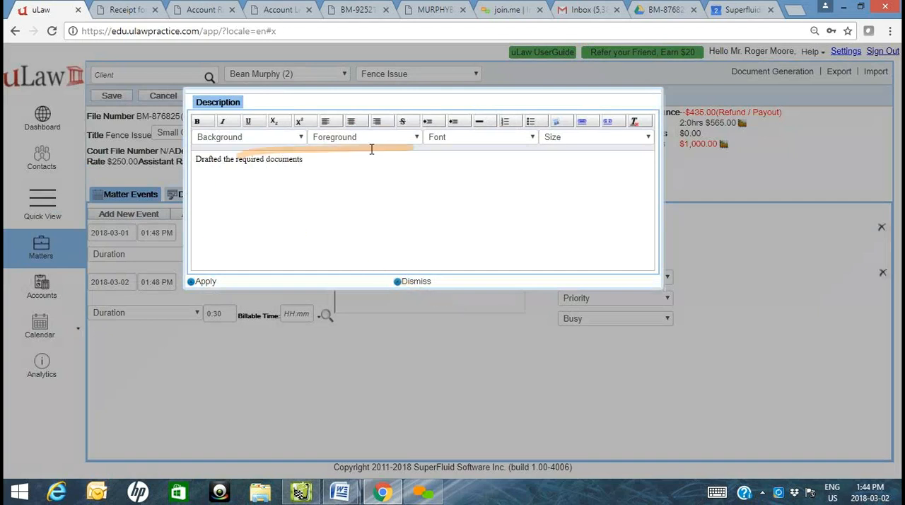
left_click(536, 124)
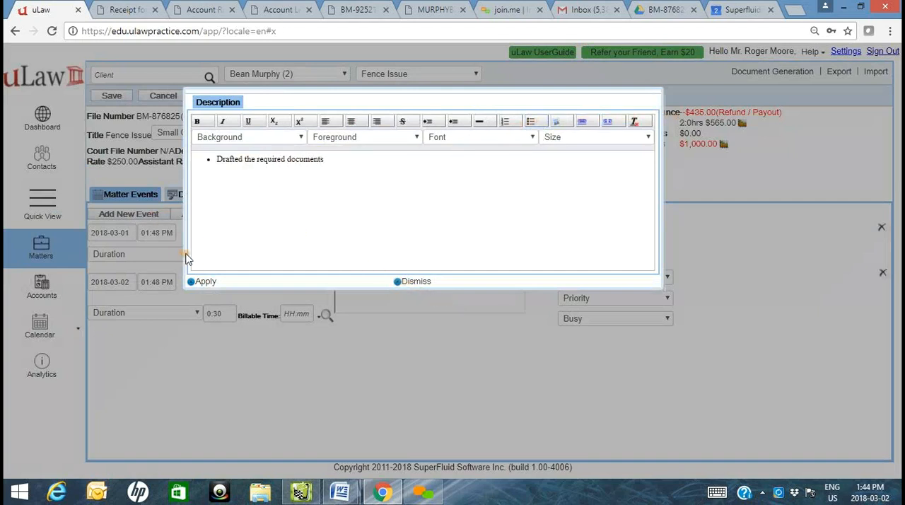
left_click(203, 281)
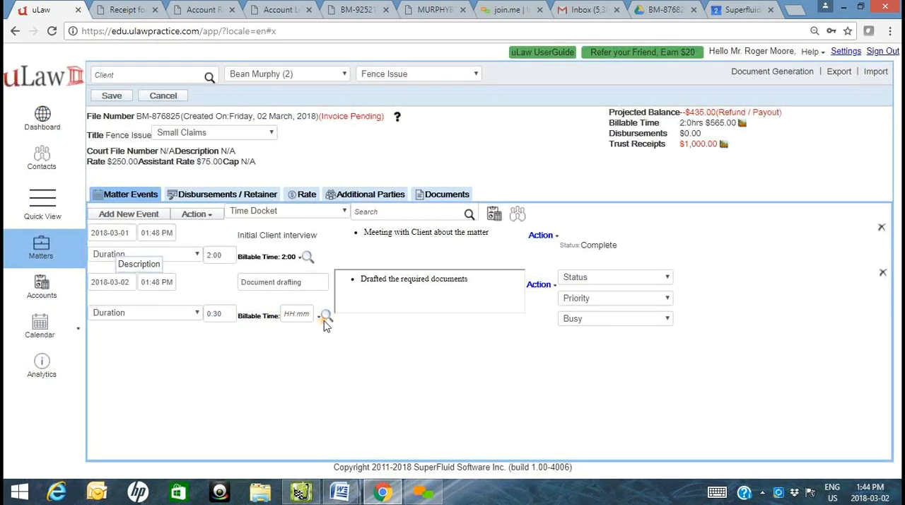
- Bill the document drafting event at a flat rate of $100.00, set its duration to 1:00 and save the matter
left_click(326, 317)
left_click(333, 330)
left_click(290, 312)
type("100")
left_click(293, 345)
left_click(215, 313)
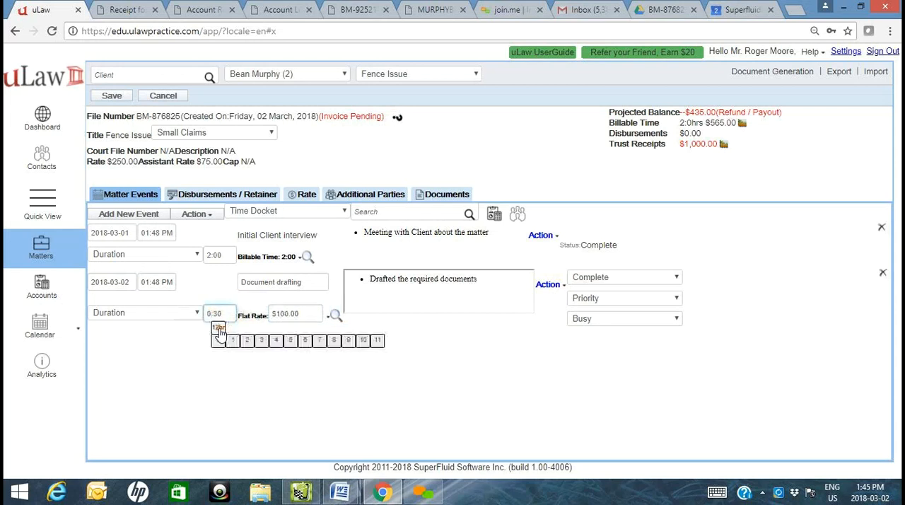
left_click(234, 352)
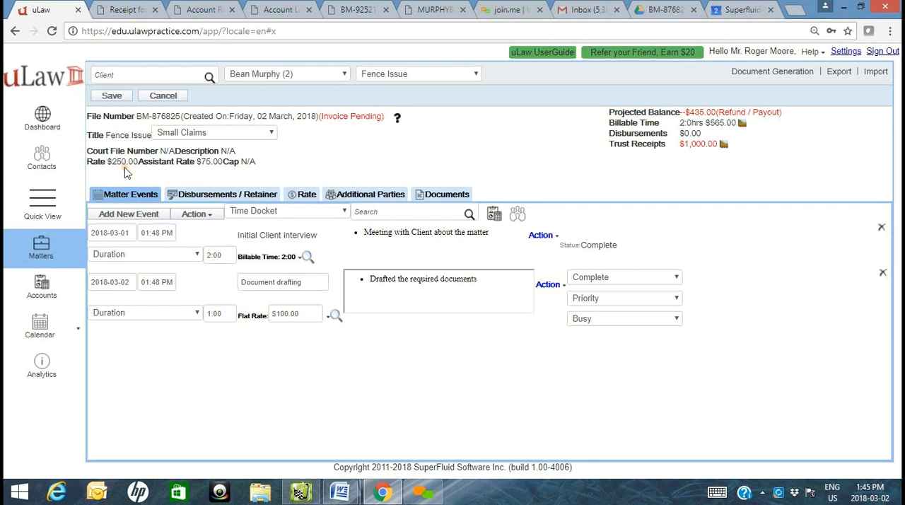
left_click(111, 96)
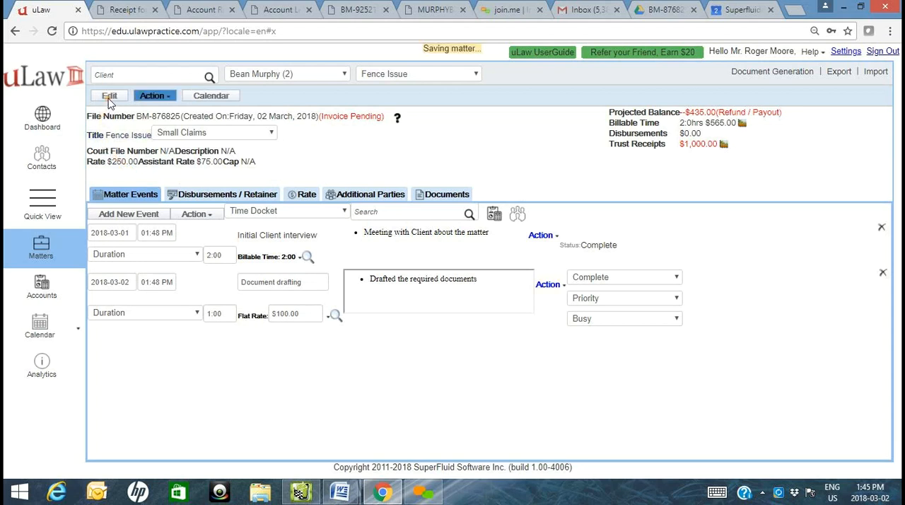
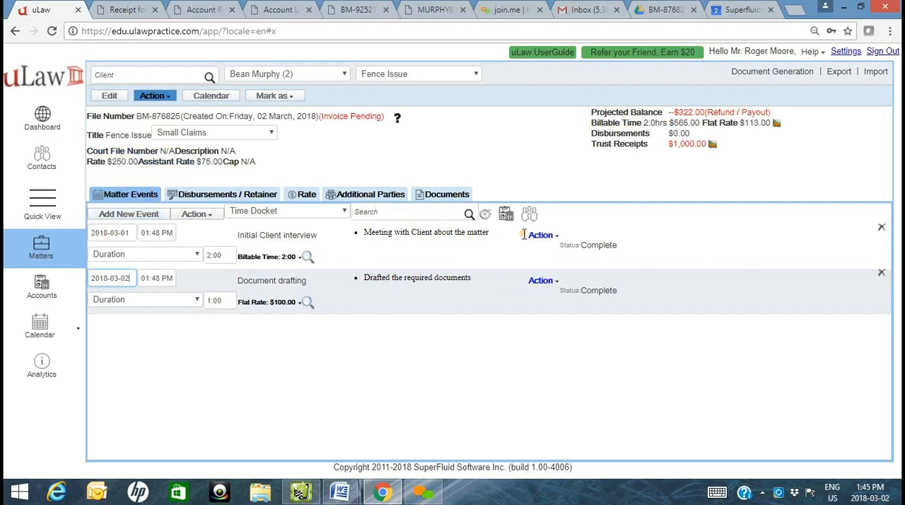
- Run the docket timer on the Fence Issue matter, advance it to about 18 minutes and docket the time
left_click(485, 215)
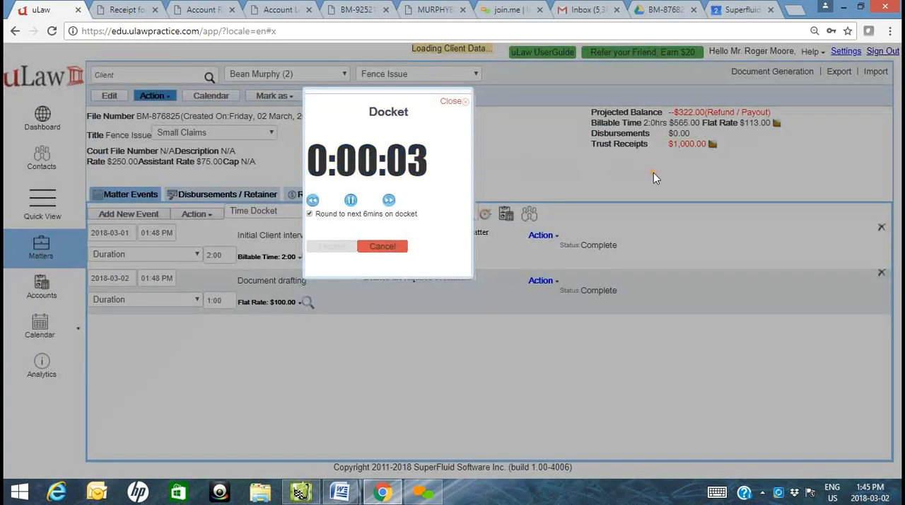
left_click(351, 200)
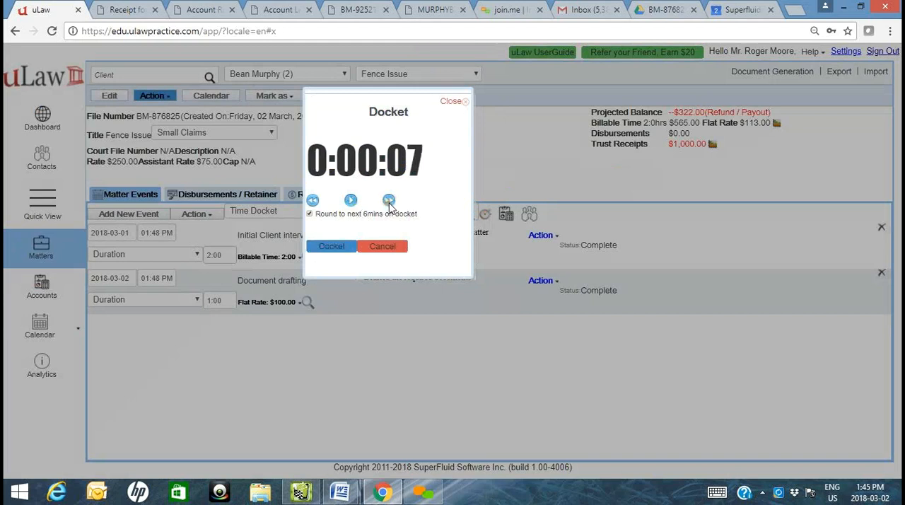
left_click(389, 201)
left_click(389, 201)
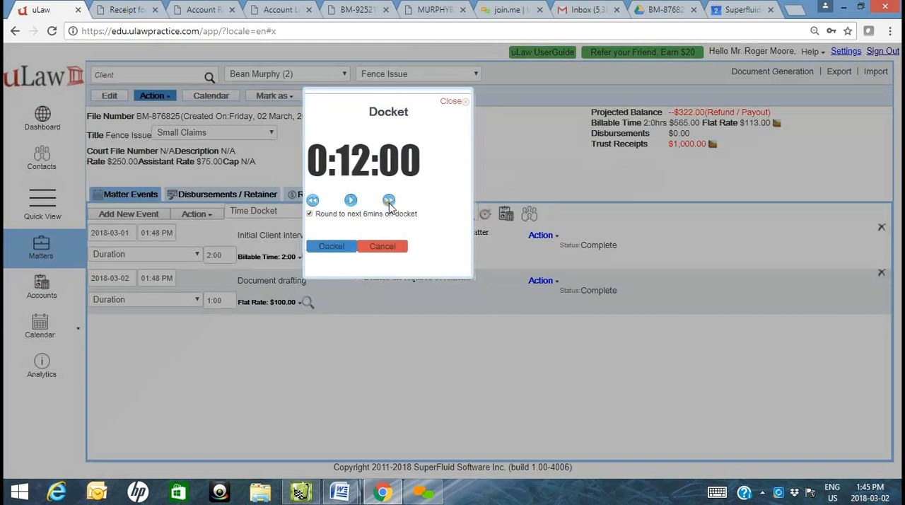
left_click(351, 201)
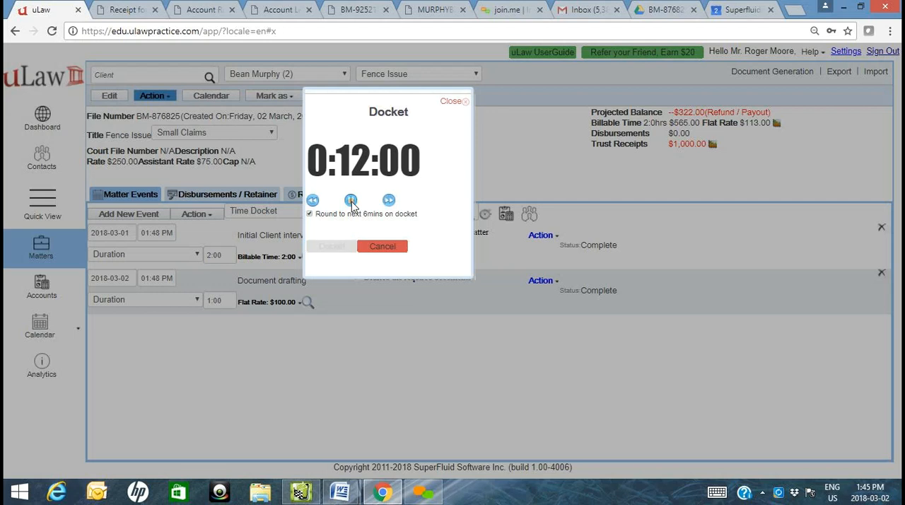
left_click(389, 200)
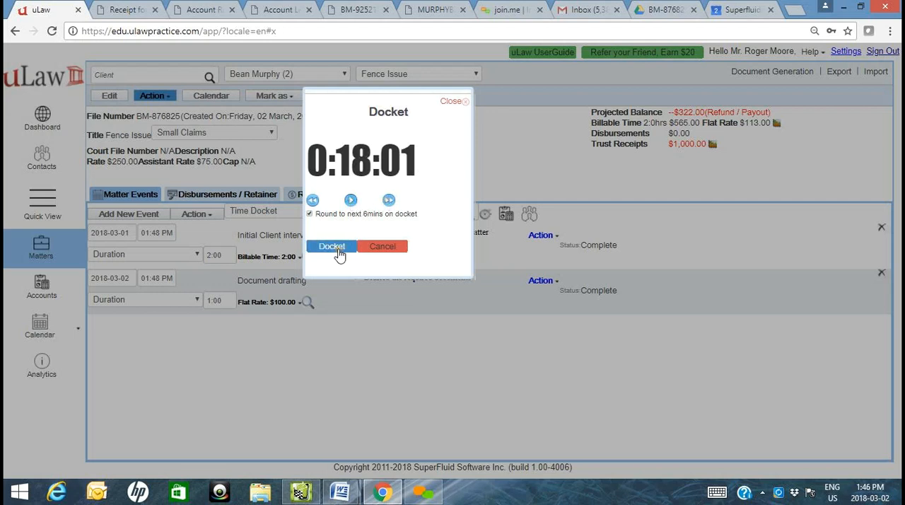
left_click(339, 249)
- Title the docketed event "Telephone Conversation" and try to save it under the Speeding on Bay Street matter
left_click(377, 117)
type("YTele")
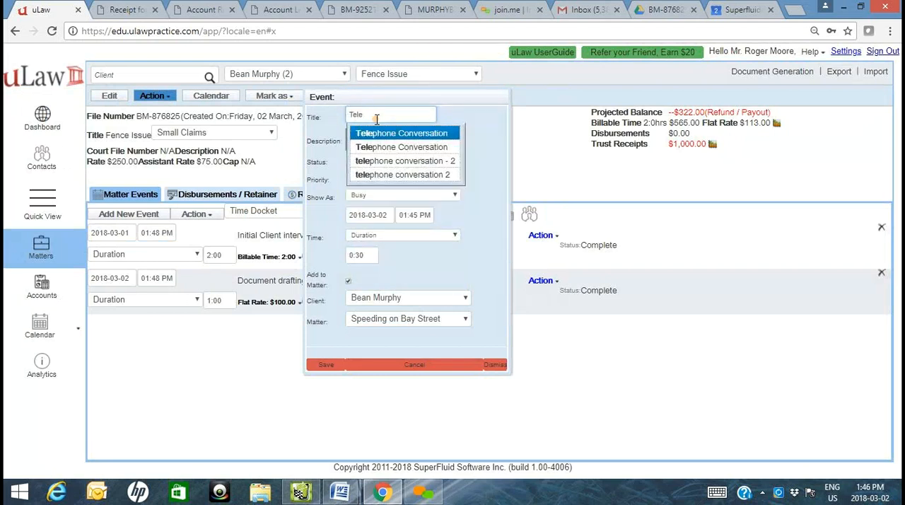
key("Return")
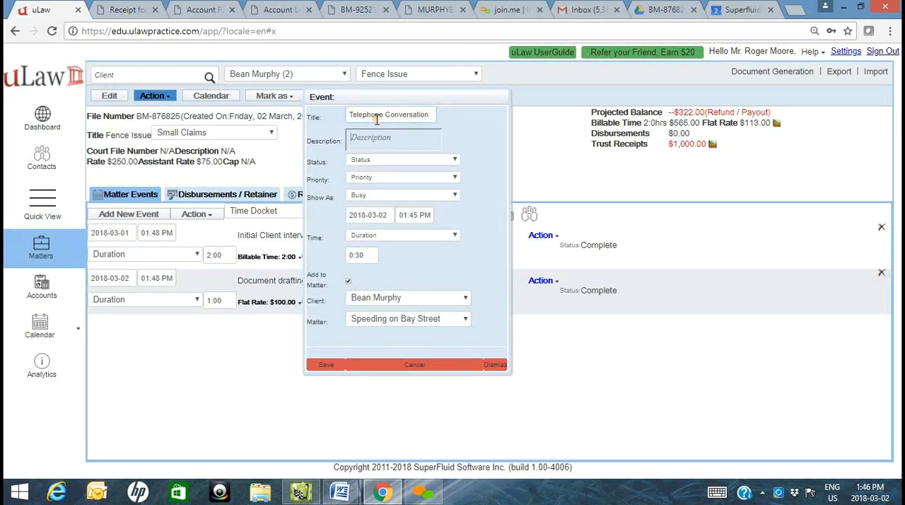
left_click(394, 300)
left_click(395, 300)
left_click(409, 320)
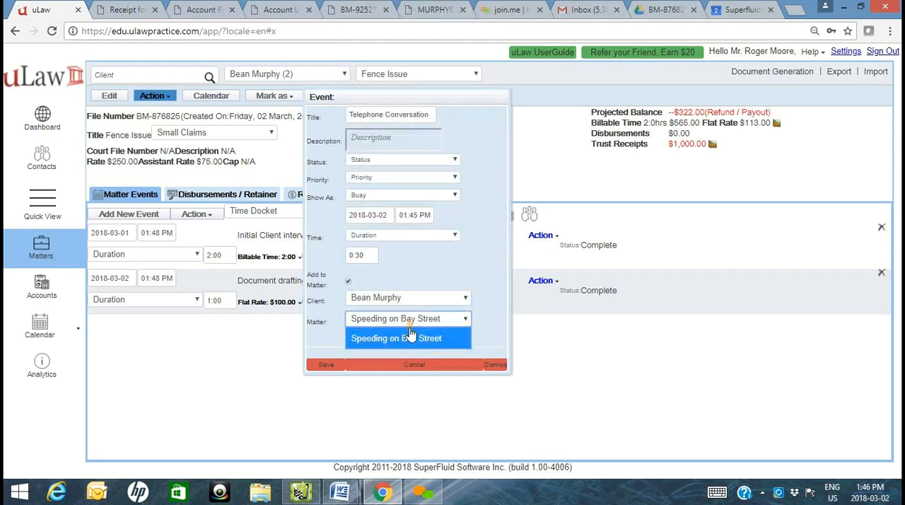
left_click(408, 337)
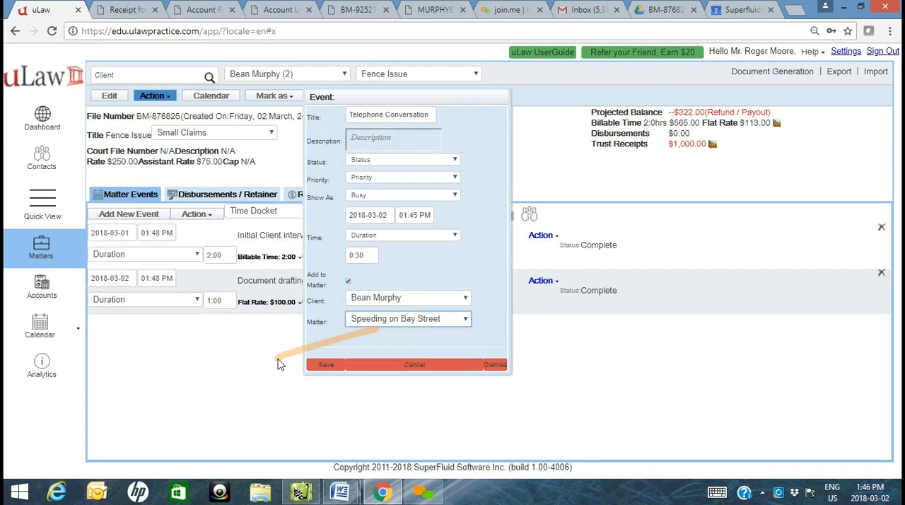
left_click(316, 369)
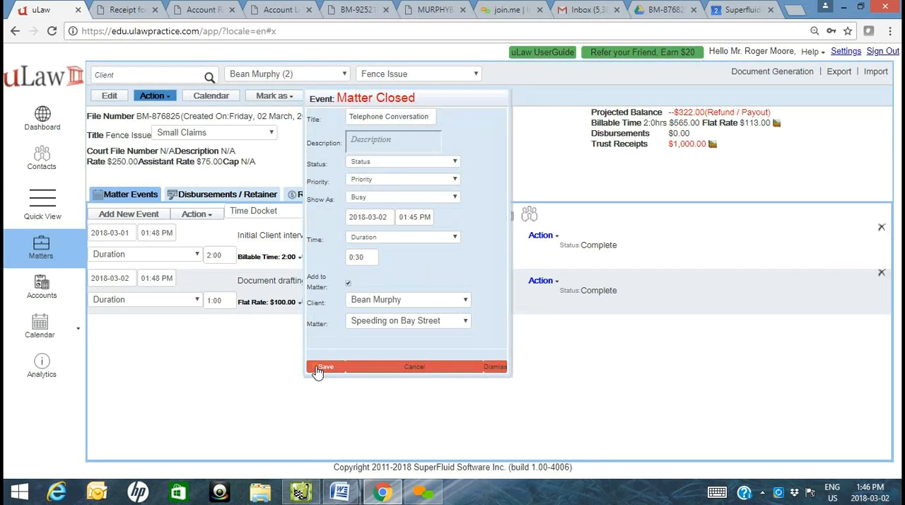
- Try to choose another matter for the docketed telephone event and save it, and cancel the event
left_click(379, 324)
left_click(381, 325)
left_click(322, 368)
left_click(428, 322)
left_click(428, 316)
left_click(431, 300)
left_click(430, 300)
left_click(404, 367)
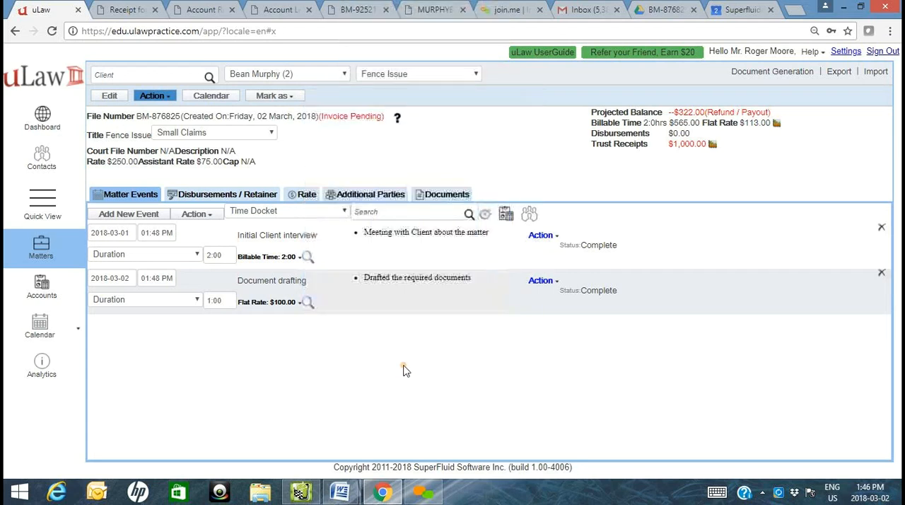
- Try out a $100,000.00 contingency for the matter and cancel it without adding it
left_click(528, 216)
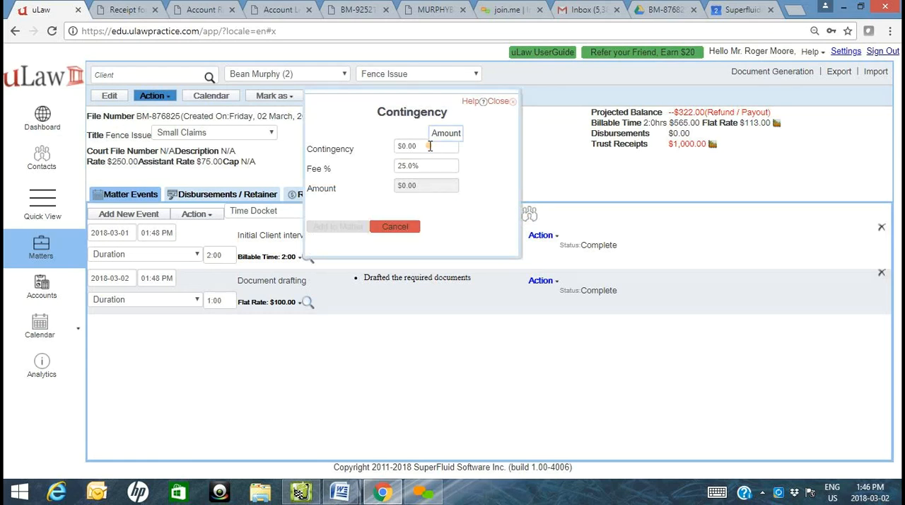
left_click(429, 146)
type("10")
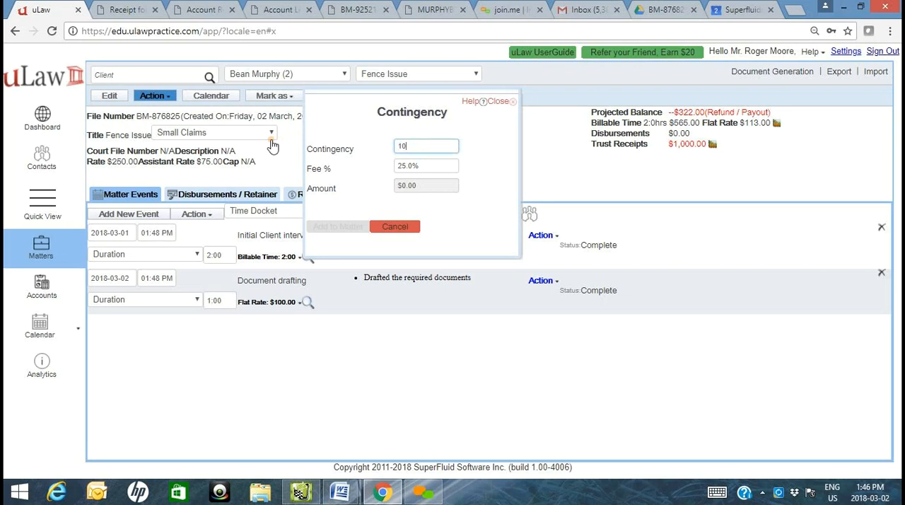
type("0,000")
key("Tab")
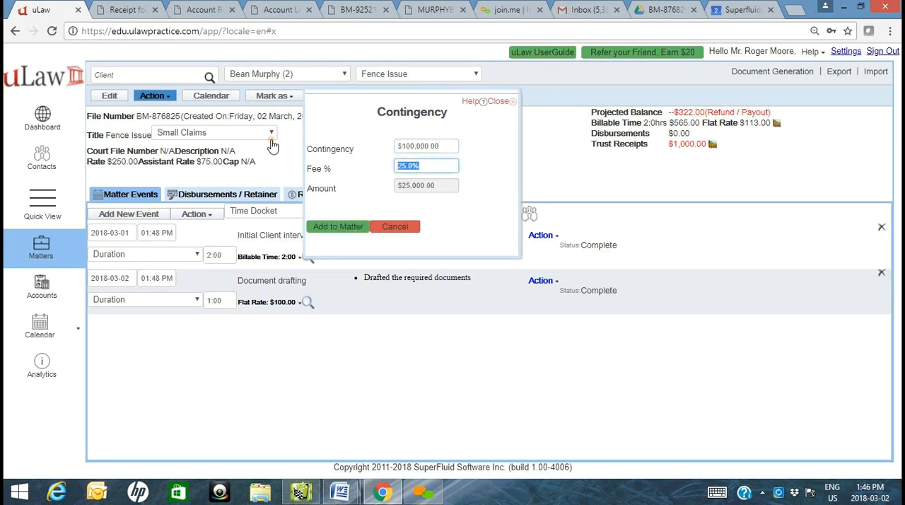
left_click(387, 230)
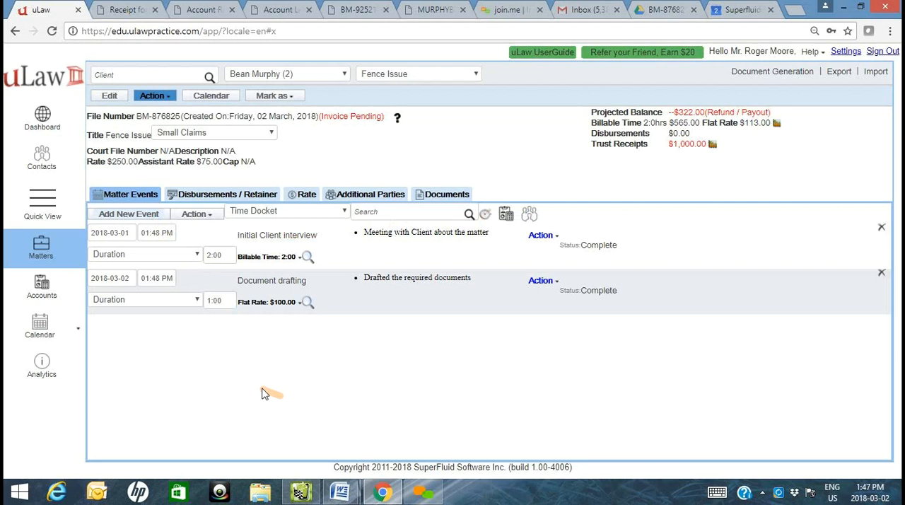
- Add a matter event titled "Telephone Conversation" and set its billable time to 0:18
left_click(267, 328)
type("Telle")
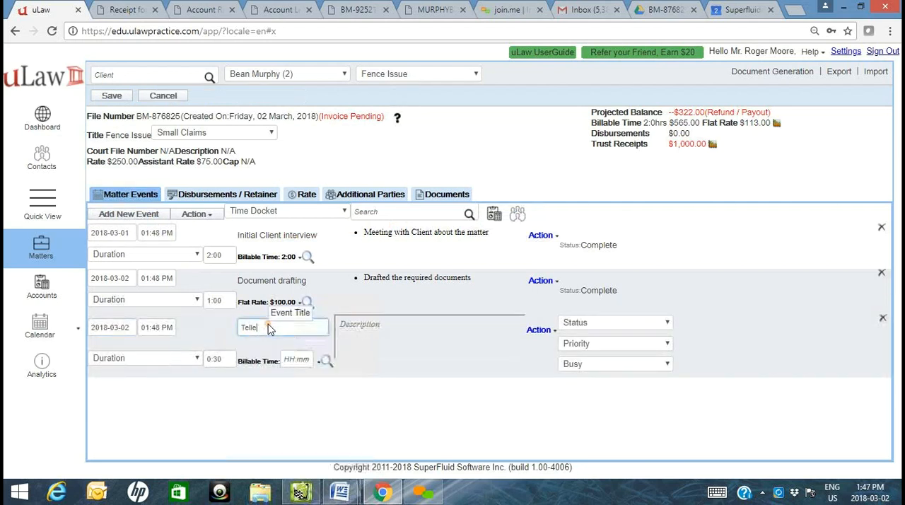
type("p")
key("BackSpace")
key("BackSpace")
key("BackSpace")
type("ephone Conversation")
key("Tab")
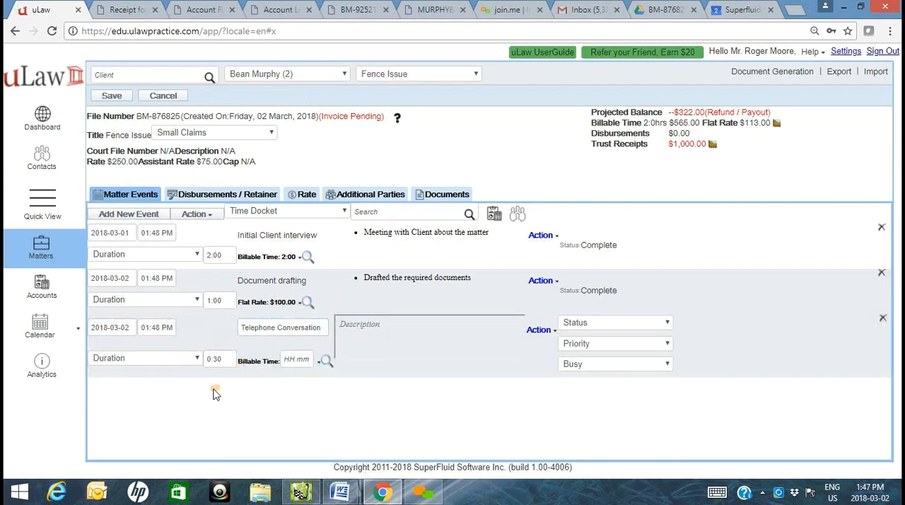
left_click(299, 359)
left_click(287, 384)
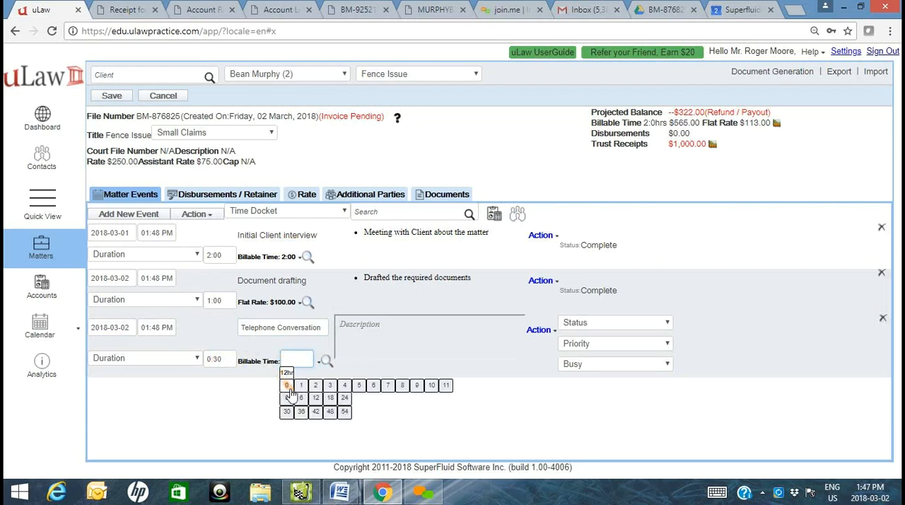
left_click(332, 398)
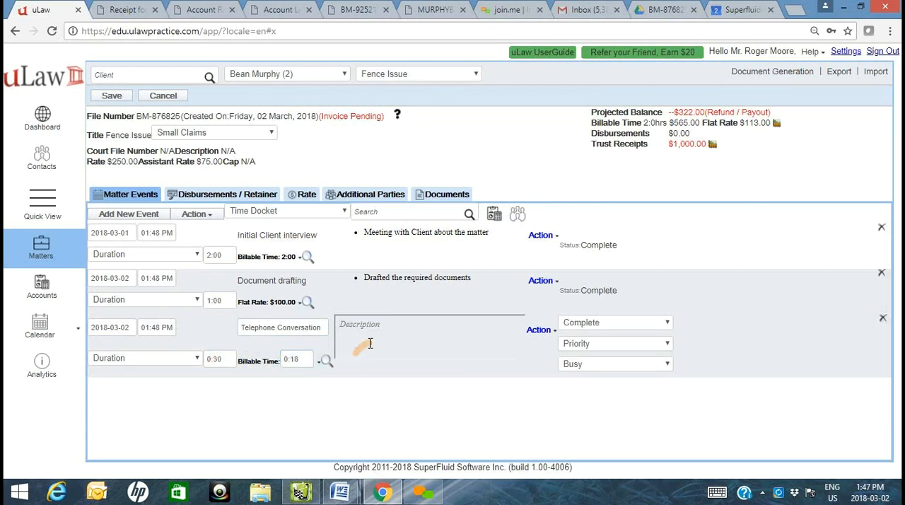
- Give the telephone event the bulleted description "Telephone Conversation" and save the matter
left_click(369, 342)
type("Telephone Conversation")
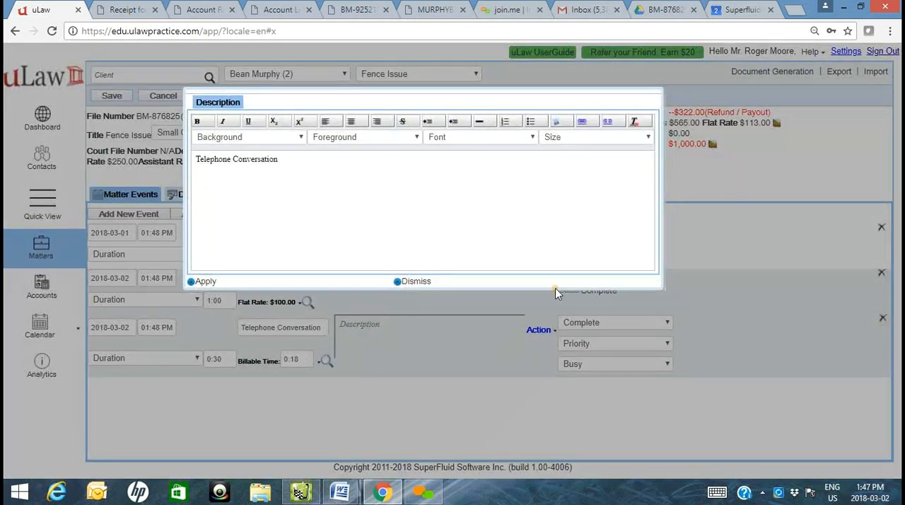
left_click(531, 122)
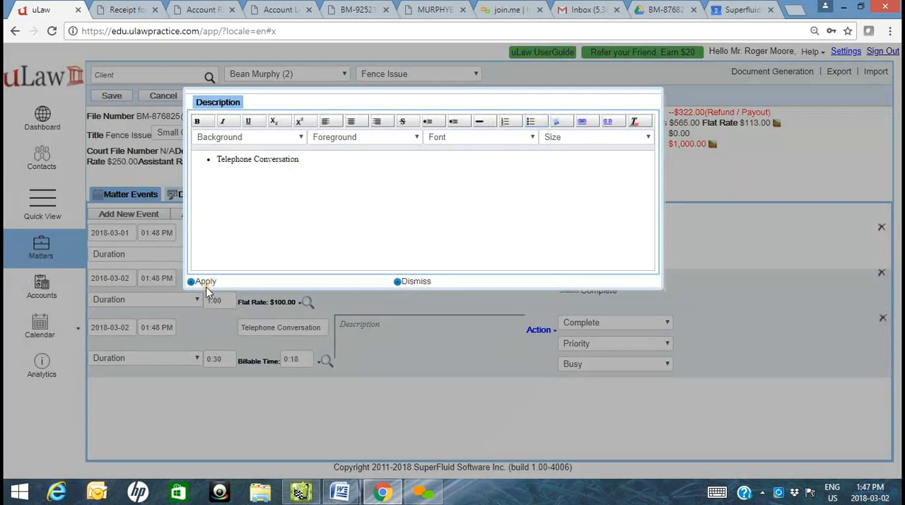
left_click(206, 283)
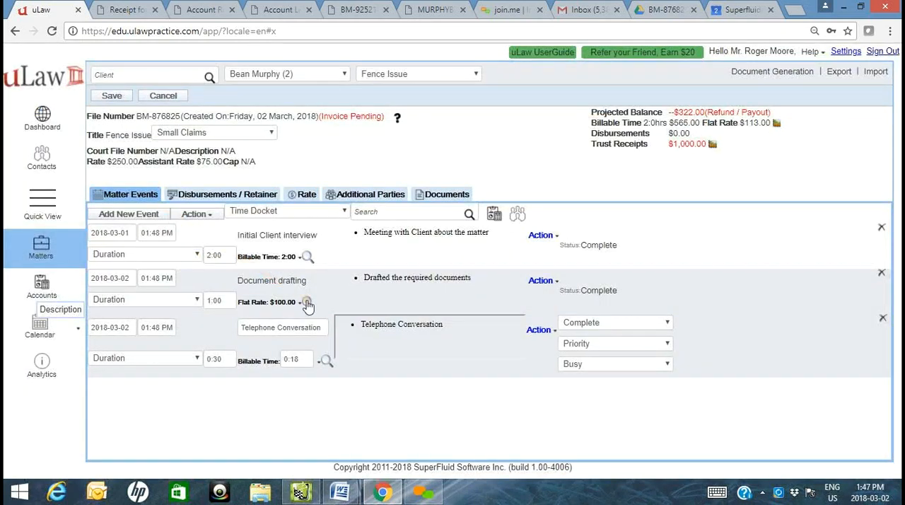
left_click(112, 95)
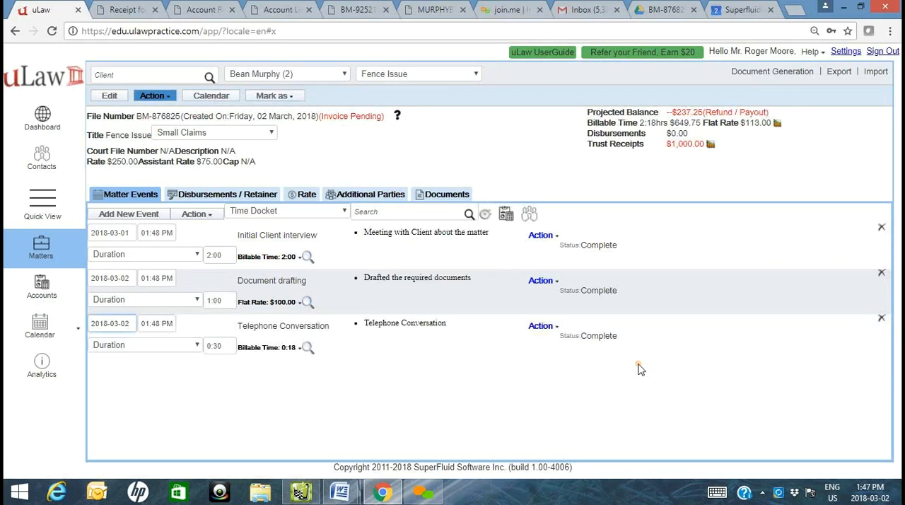
- Add a disbursement paid from general named "Application Fee" for $100.00 and mark it tax exempt
left_click(251, 197)
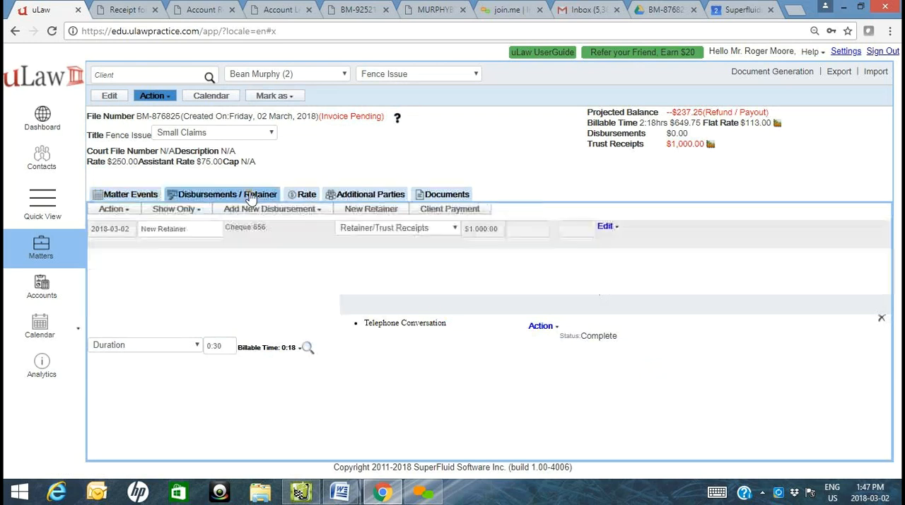
left_click(276, 213)
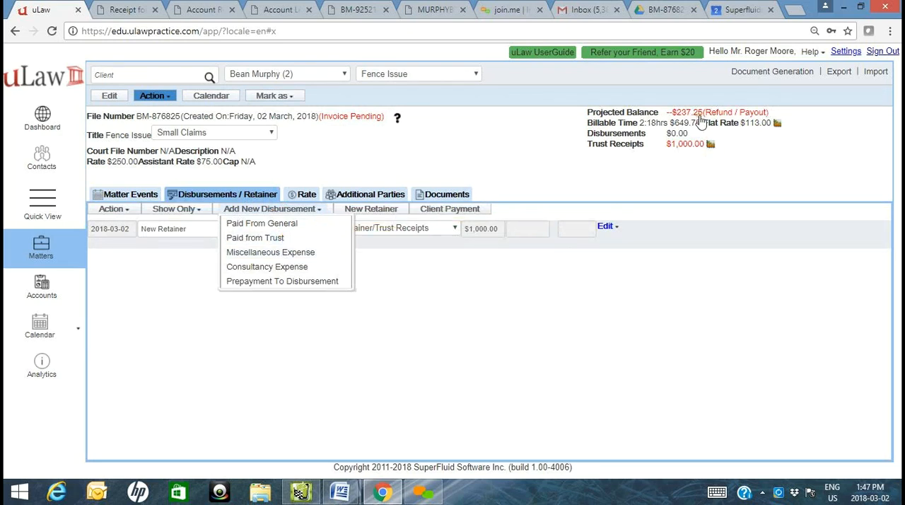
left_click(292, 226)
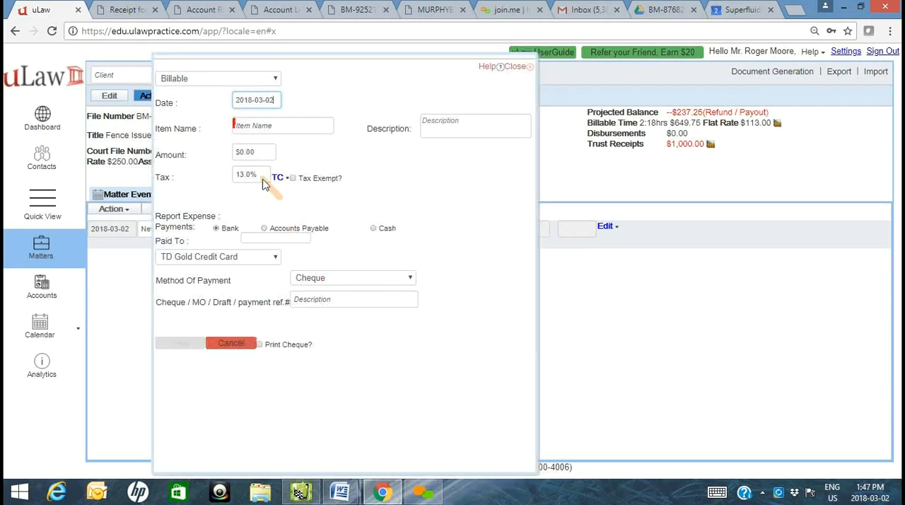
left_click(301, 126)
type("Application Fee")
key("Tab")
left_click_drag(256, 150, 138, 143)
type("100")
left_click(315, 183)
- Record the application fee as paid to the Ministry of Finance by Credit Card, enter the payment reference number and save the disbursement
left_click(273, 239)
type("Min")
key("Return")
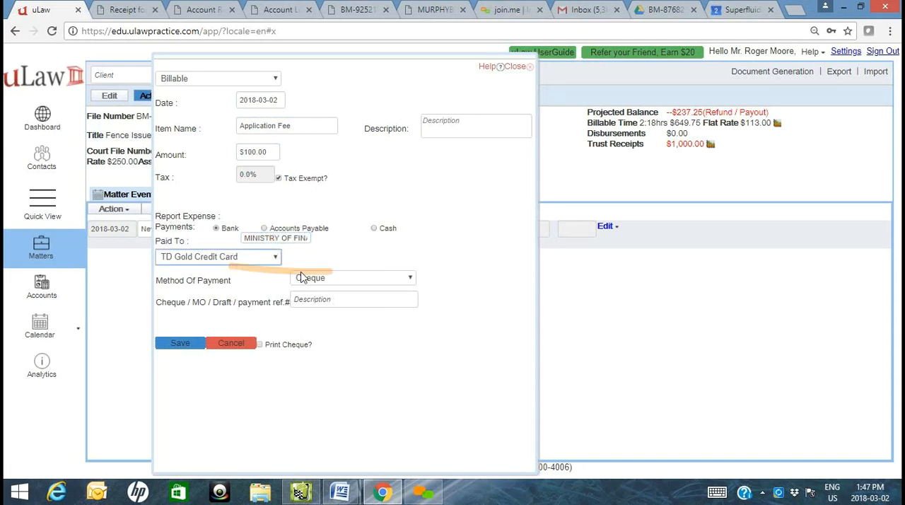
left_click(338, 281)
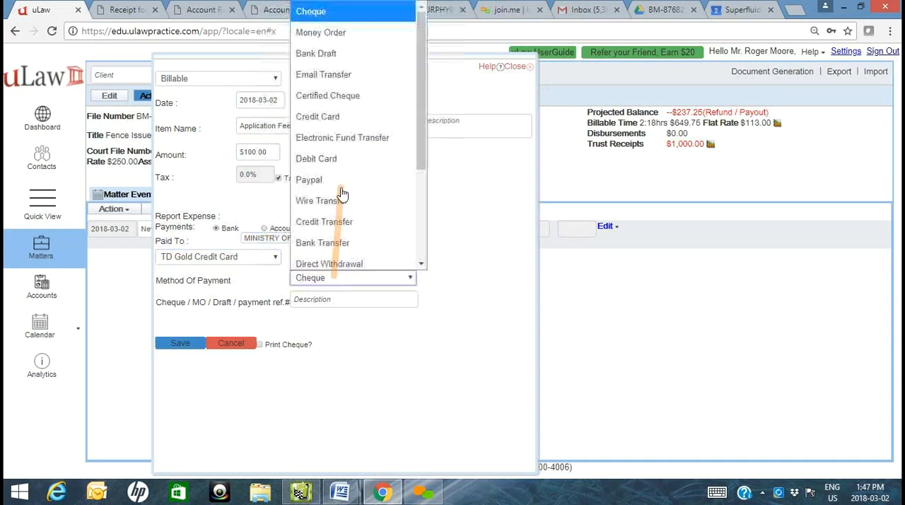
left_click(350, 115)
left_click(331, 299)
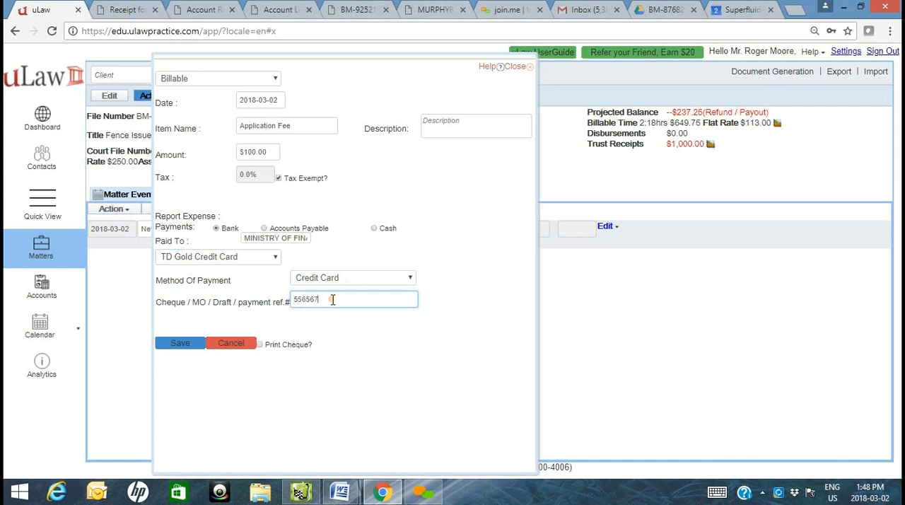
left_click(181, 343)
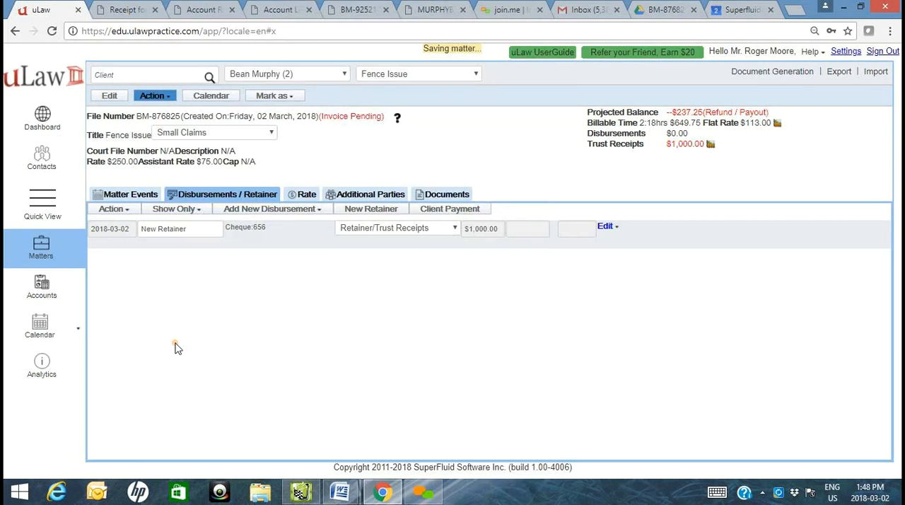
- Start an invoice for the Fence Issue matter, skip its preview, mark it as paid and keep descriptions shown
left_click(755, 80)
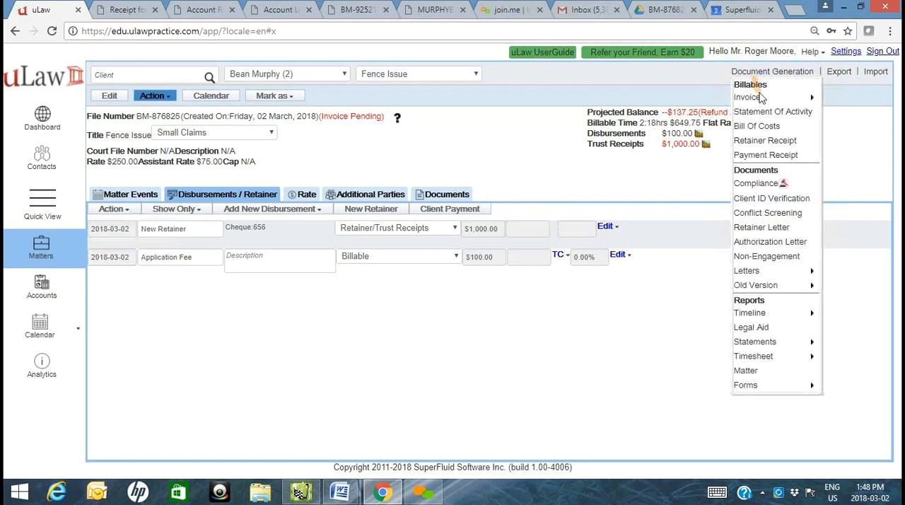
mouse_move(792, 97)
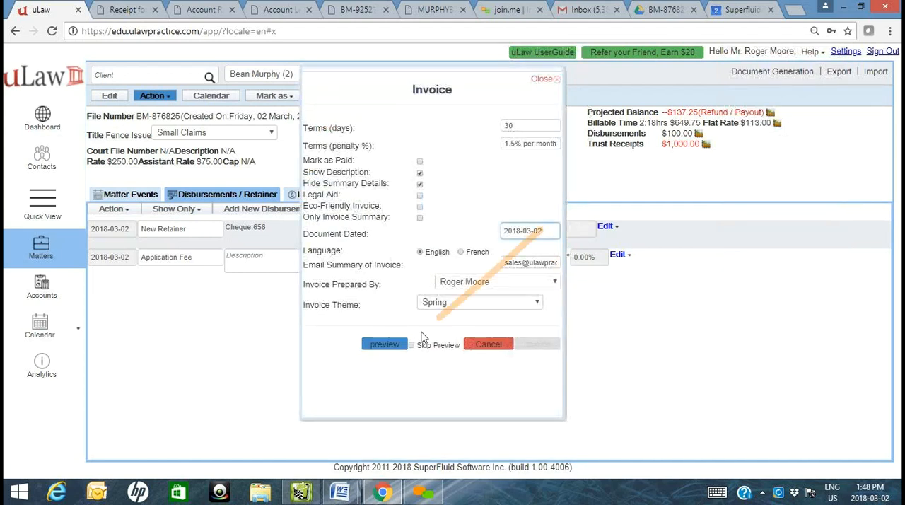
left_click(439, 345)
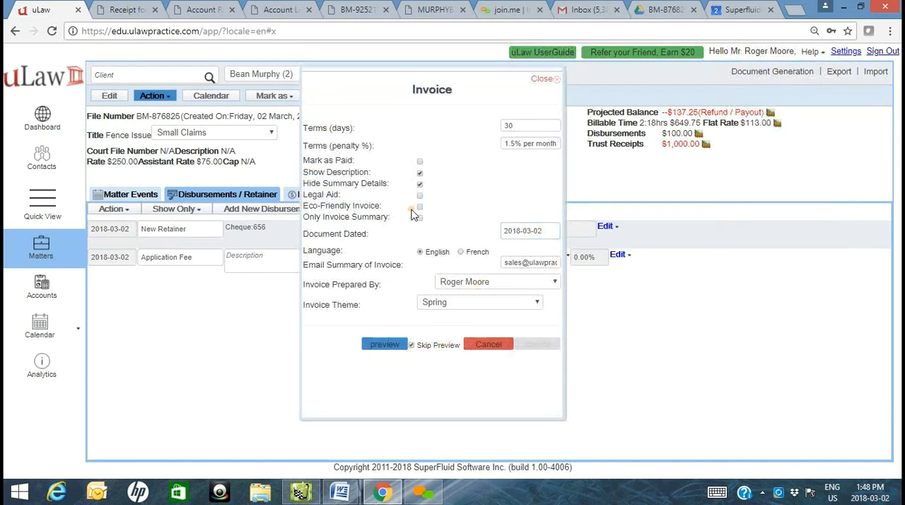
left_click(419, 162)
left_click(419, 173)
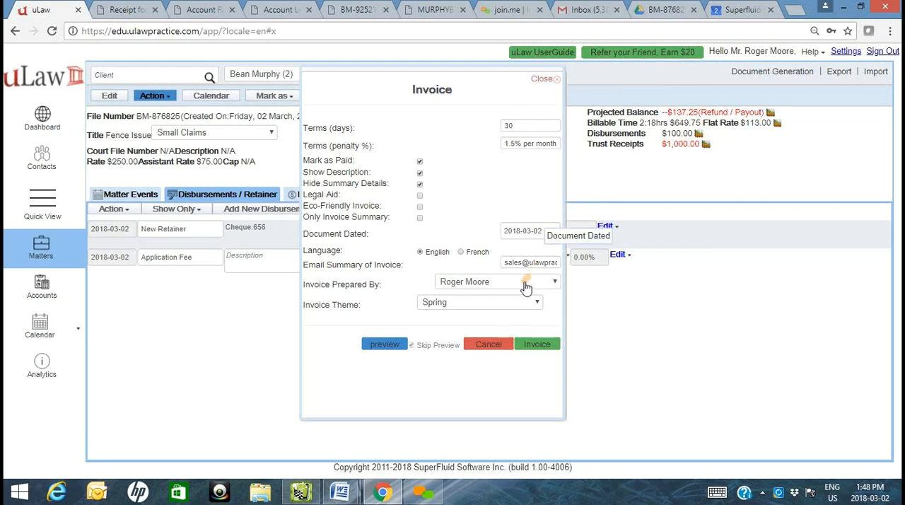
- Set the invoice theme to uLaw Theme and generate the invoice
left_click(467, 304)
left_click(461, 140)
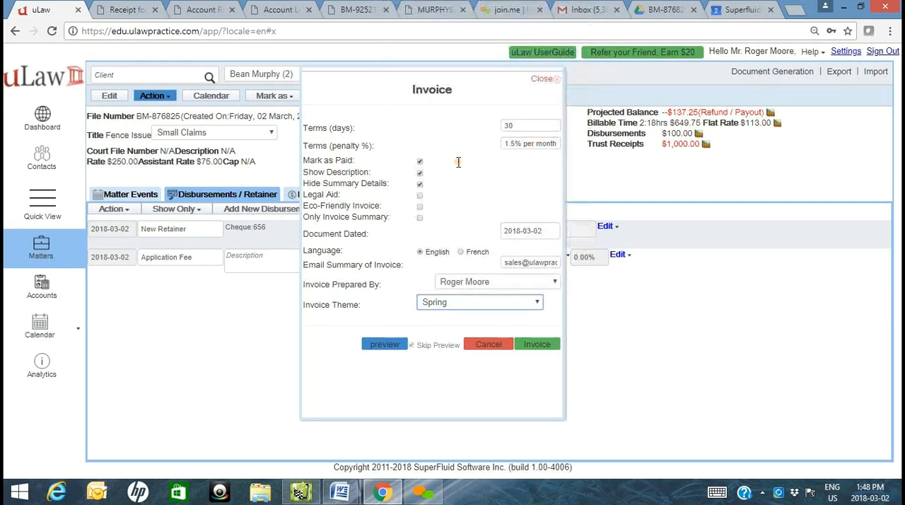
left_click(541, 347)
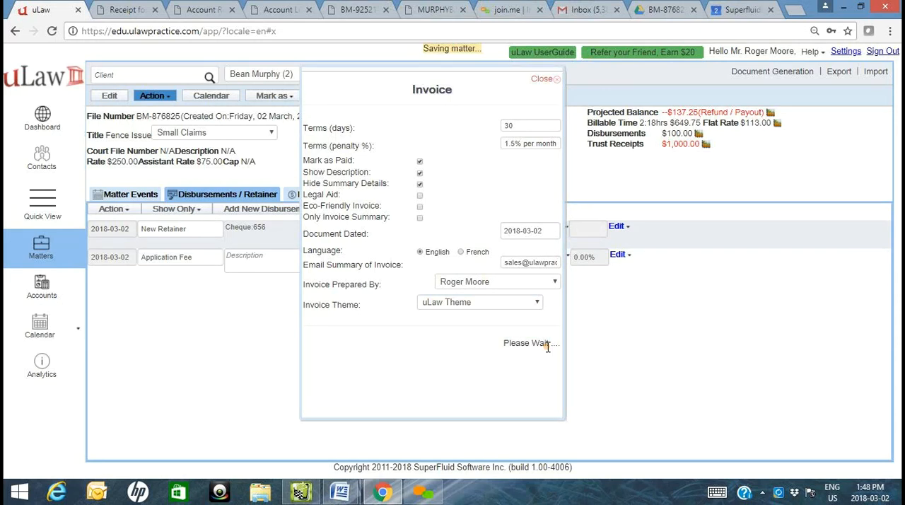
left_click(542, 340)
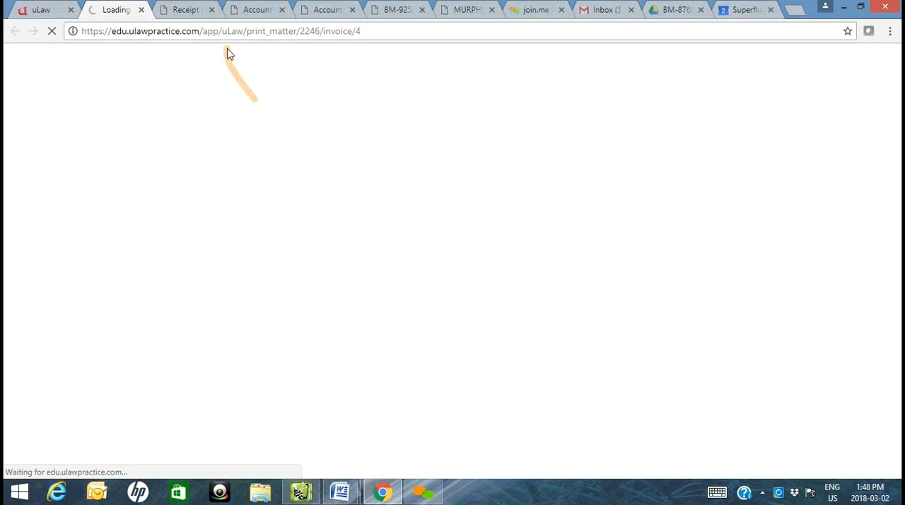
- Close the old receipt and account document tabs and open the downloaded Fence Issue invoice PDF
left_click(212, 10)
left_click(213, 10)
left_click(214, 10)
left_click(202, 10)
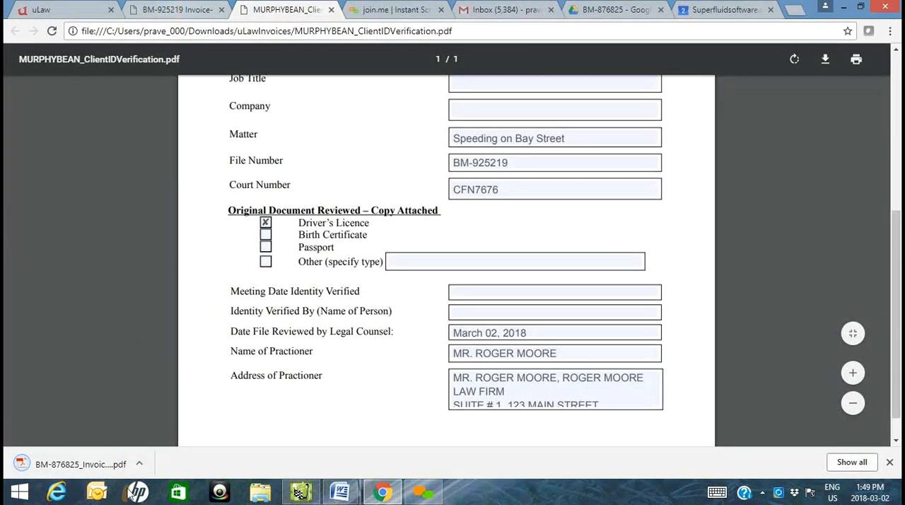
left_click(123, 468)
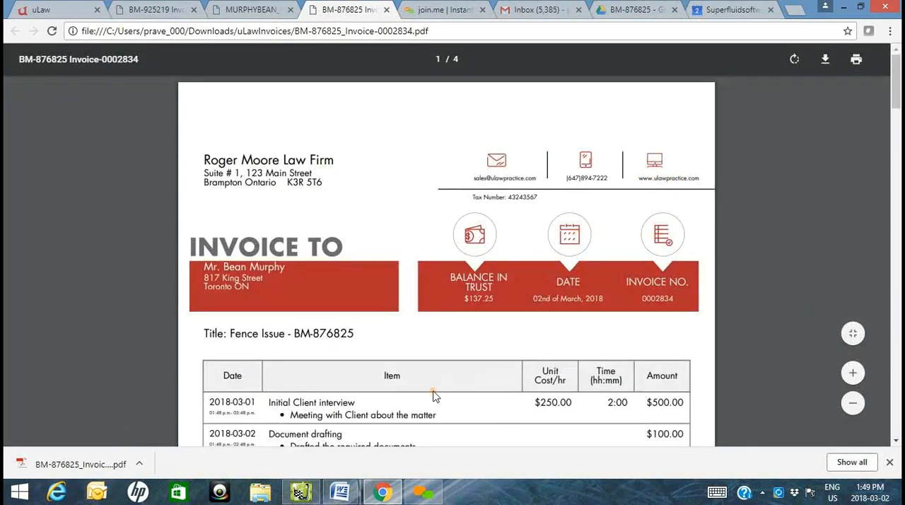
- Examine the invoice's billed events, disbursements, retainer, totals and remaining retainer balance in trust
scroll(435, 394, "down", 1)
scroll(488, 106, "up", 1)
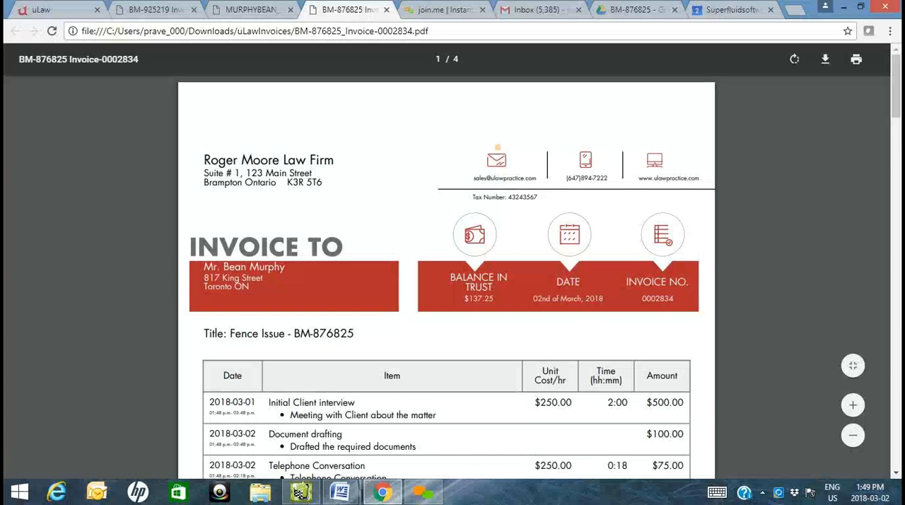
scroll(455, 214, "down", 1)
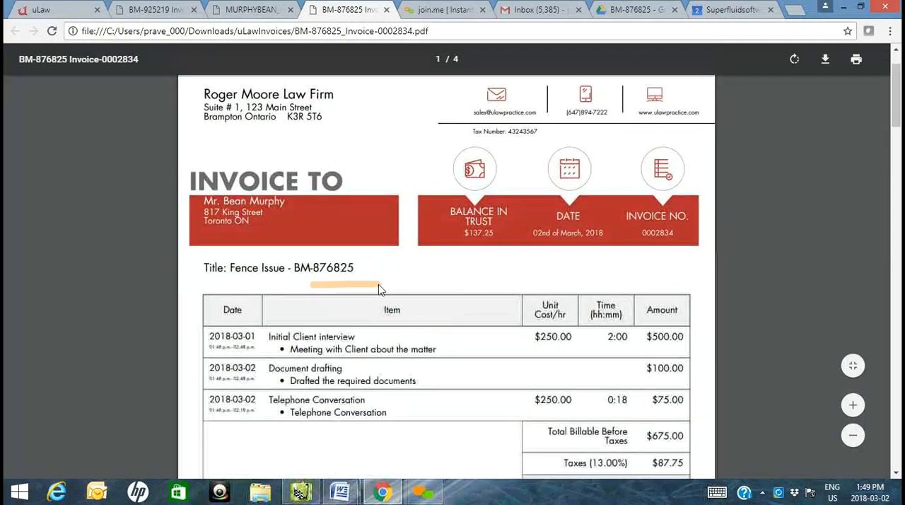
scroll(453, 339, "down", 1)
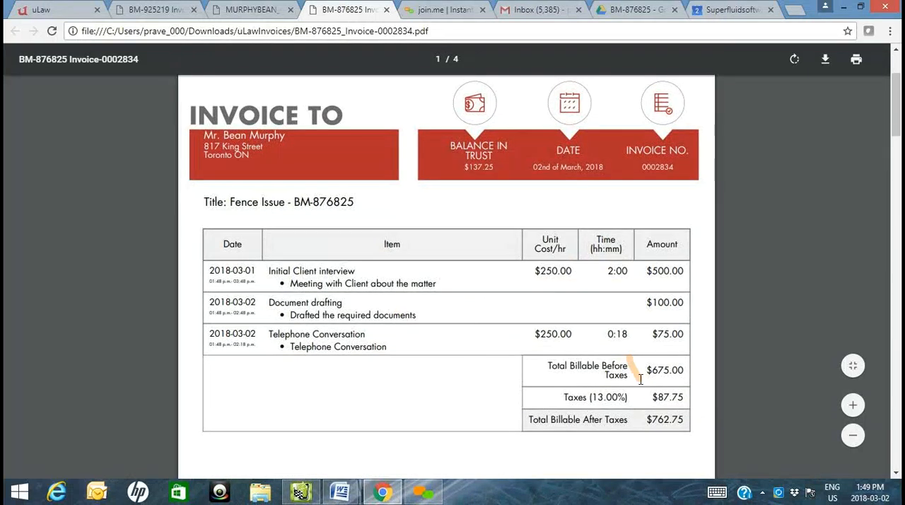
scroll(661, 380, "down", 8)
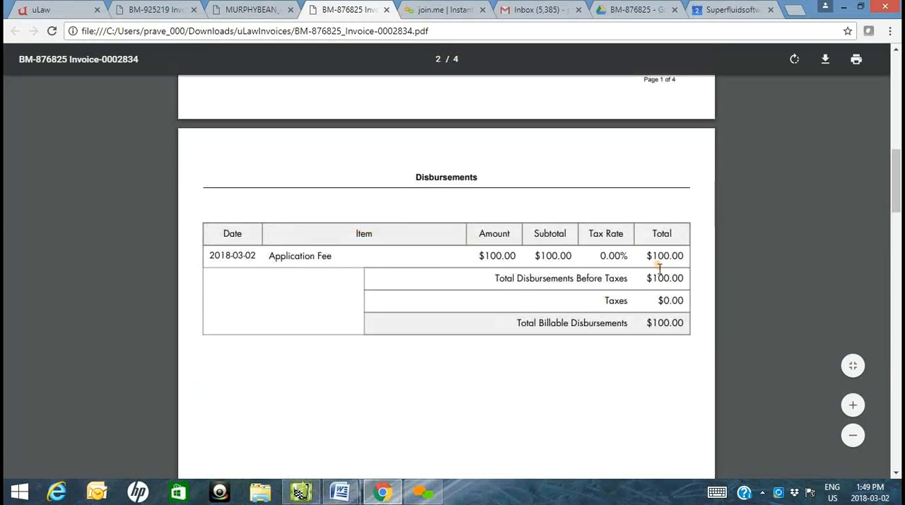
scroll(672, 265, "down", 10)
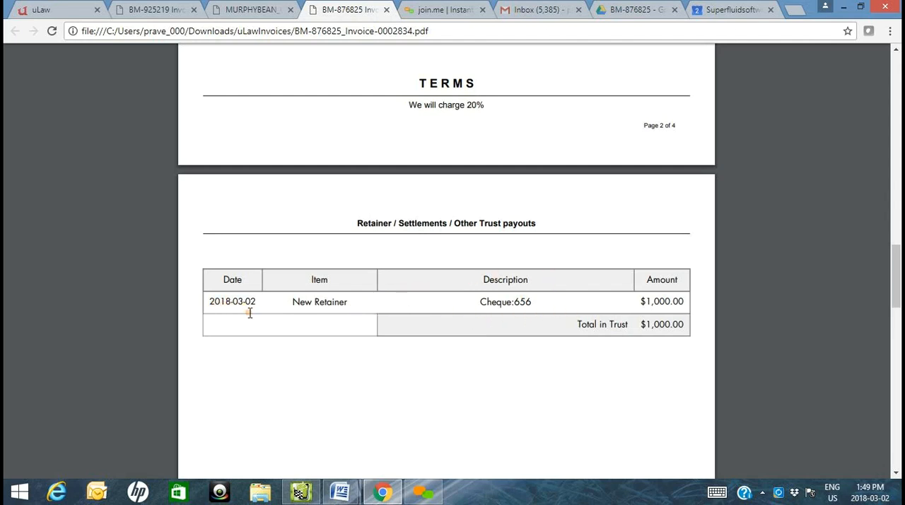
scroll(609, 311, "down", 15)
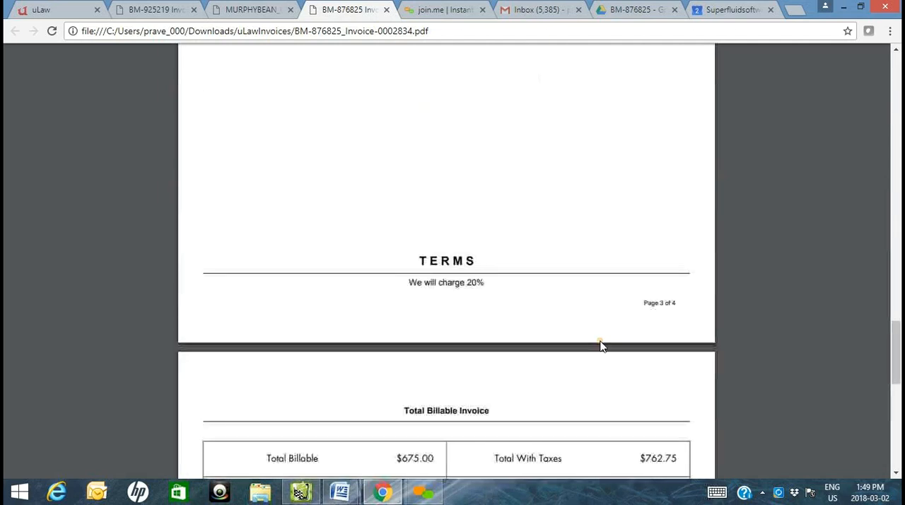
scroll(549, 130, "up", 2)
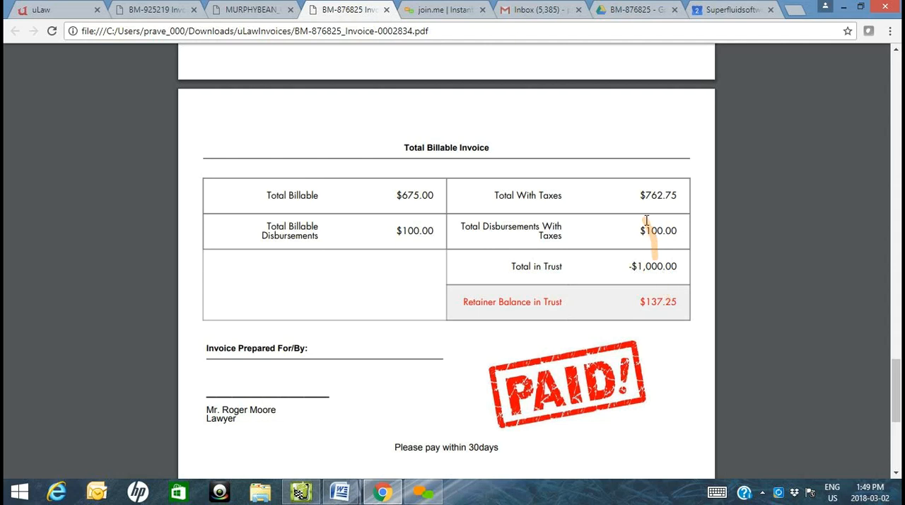
double_click(634, 269)
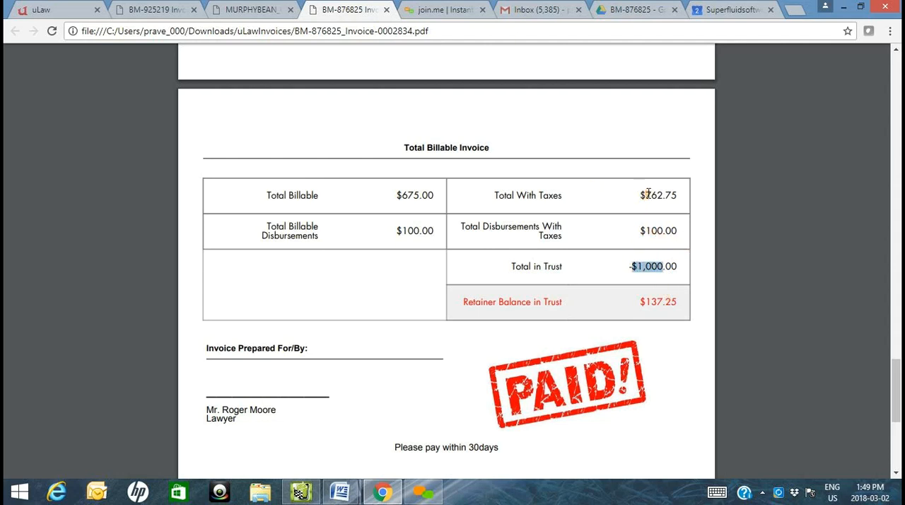
left_click_drag(640, 196, 692, 195)
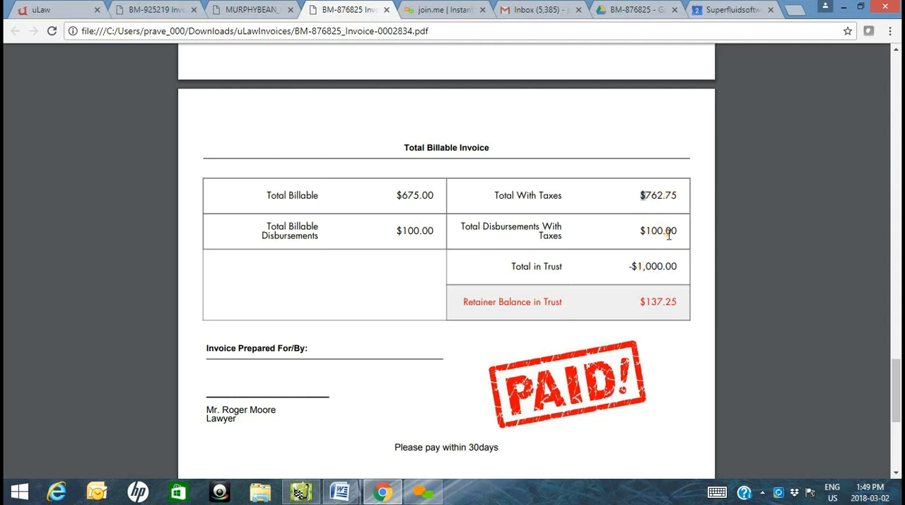
left_click_drag(641, 302, 690, 303)
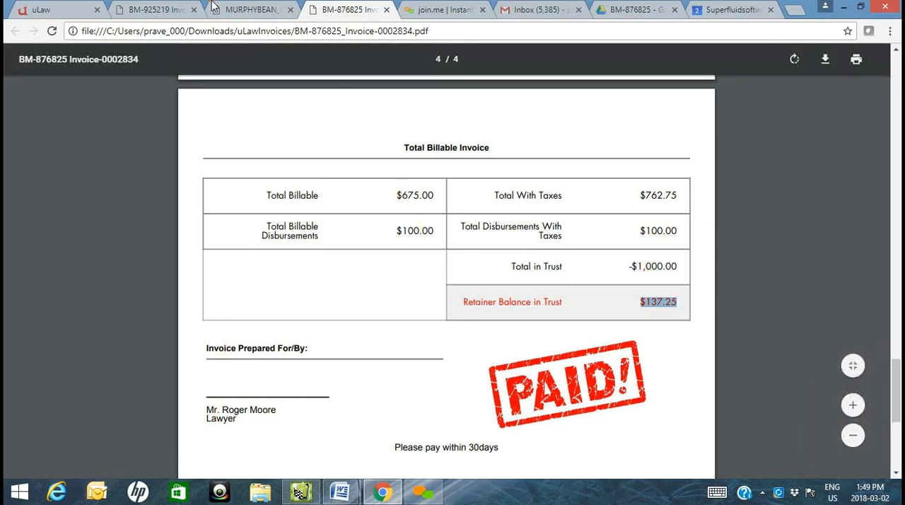
- Start the pending trust transfer from the matter's analytics in uLaw and select both the disbursement and legal fee entries
left_click(70, 9)
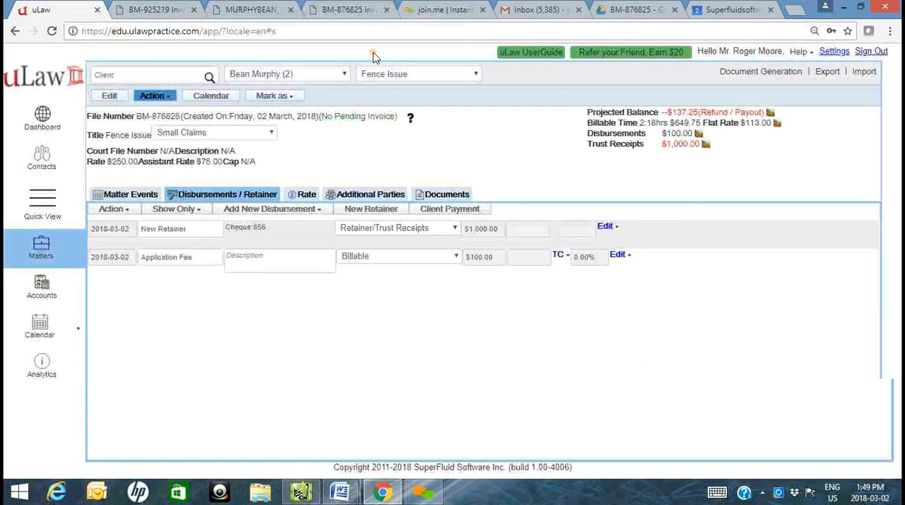
left_click(411, 118)
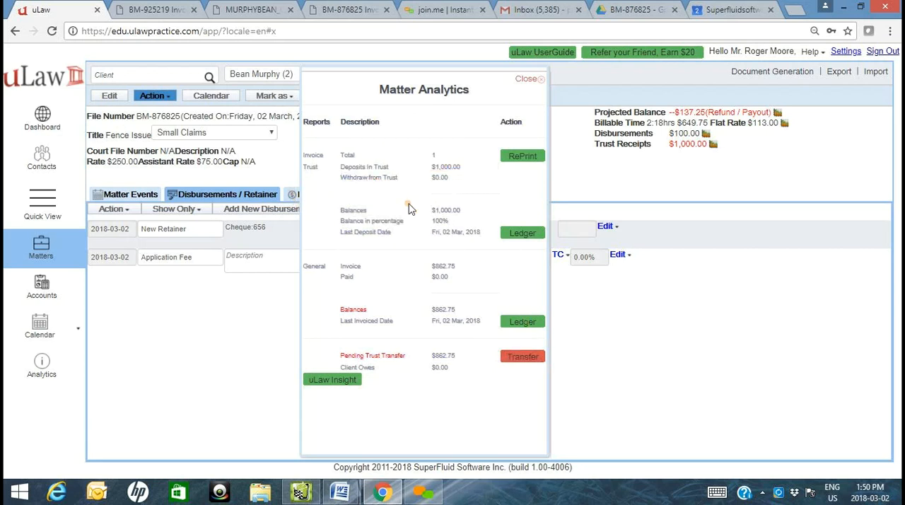
left_click(524, 357)
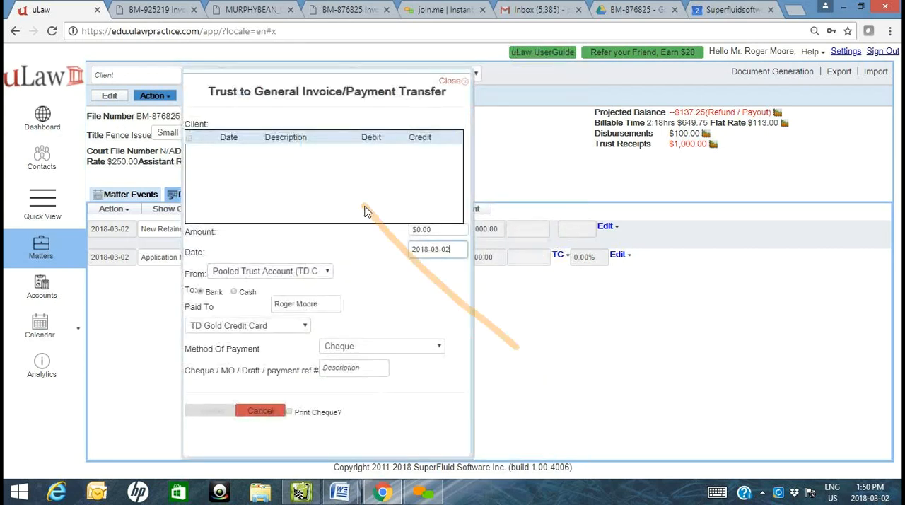
left_click(189, 140)
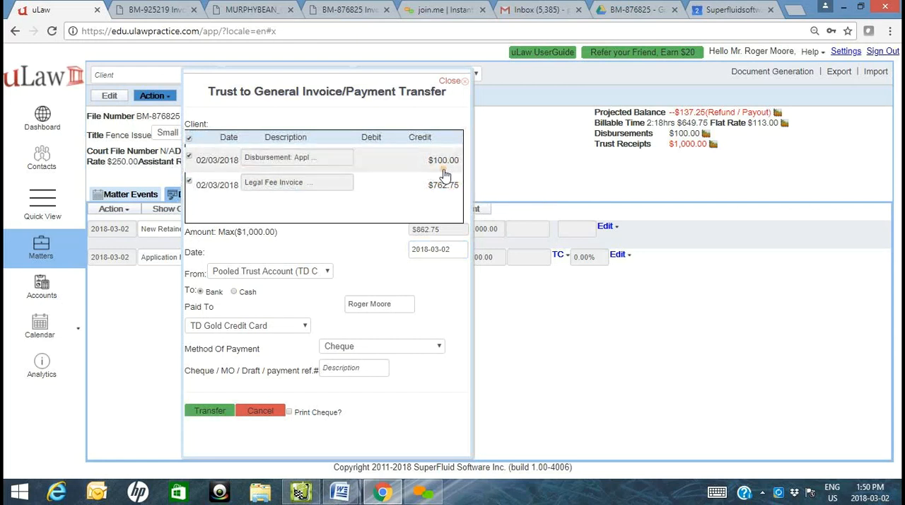
- Set the transfer to go from the Pooled Trust Account to the firm's General Account
left_click(276, 274)
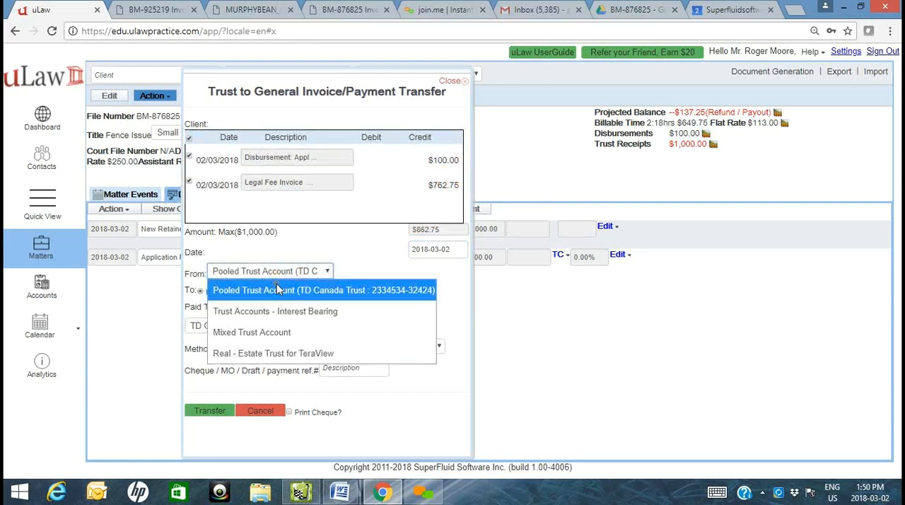
left_click(276, 287)
left_click(271, 334)
left_click(300, 158)
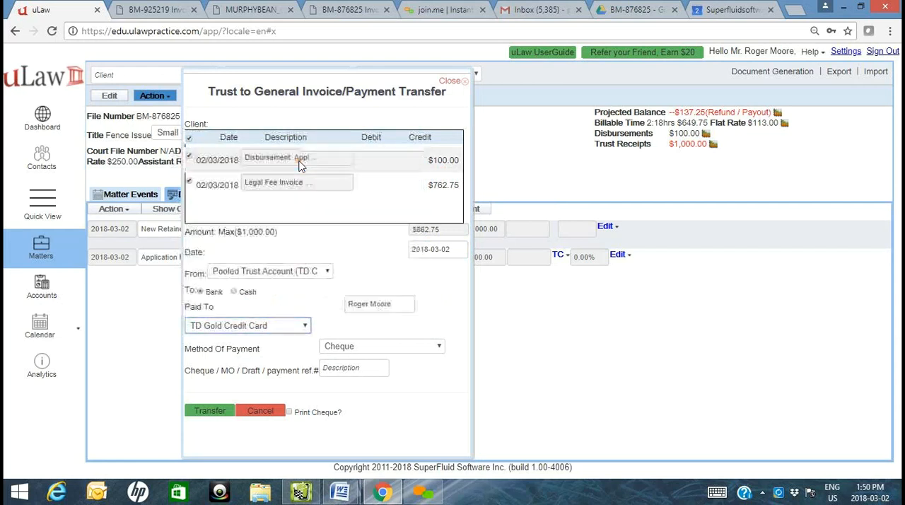
- Choose Electronic Fund Transfer as the payment method, enter the payment reference number and carry out the transfer
left_click(345, 348)
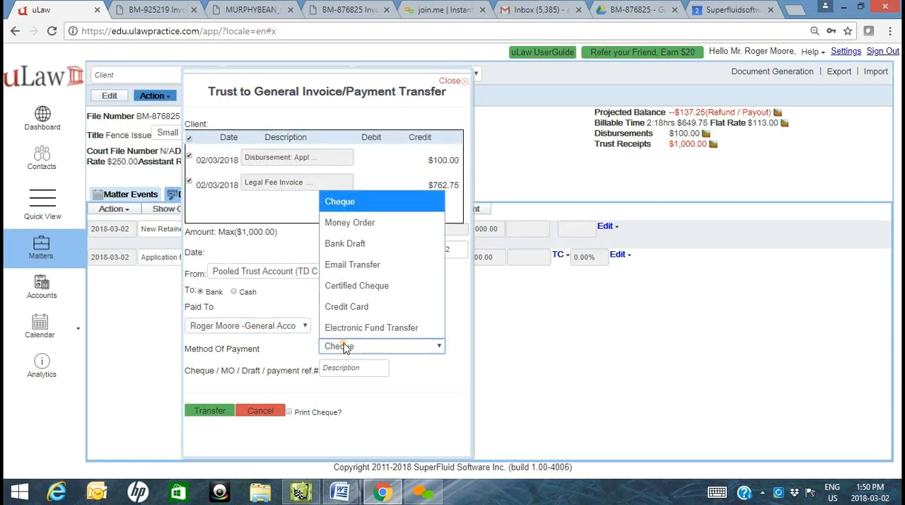
left_click(364, 329)
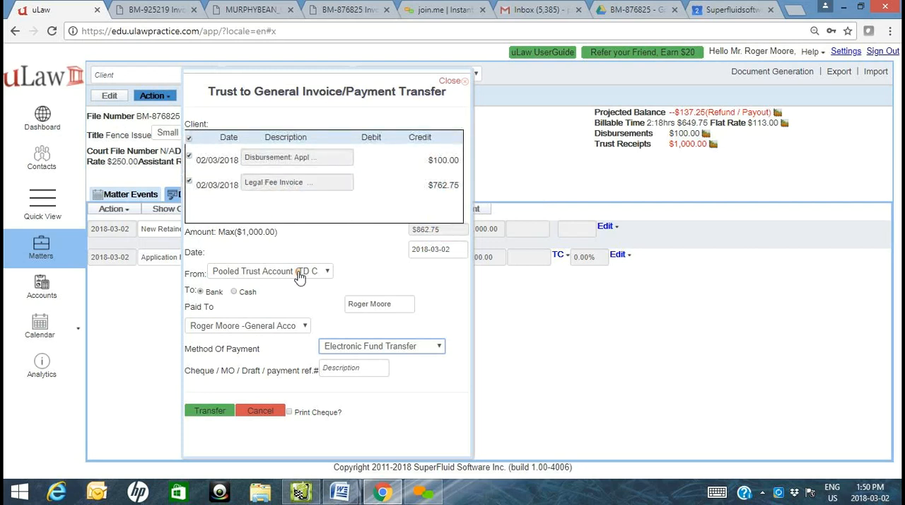
left_click(328, 374)
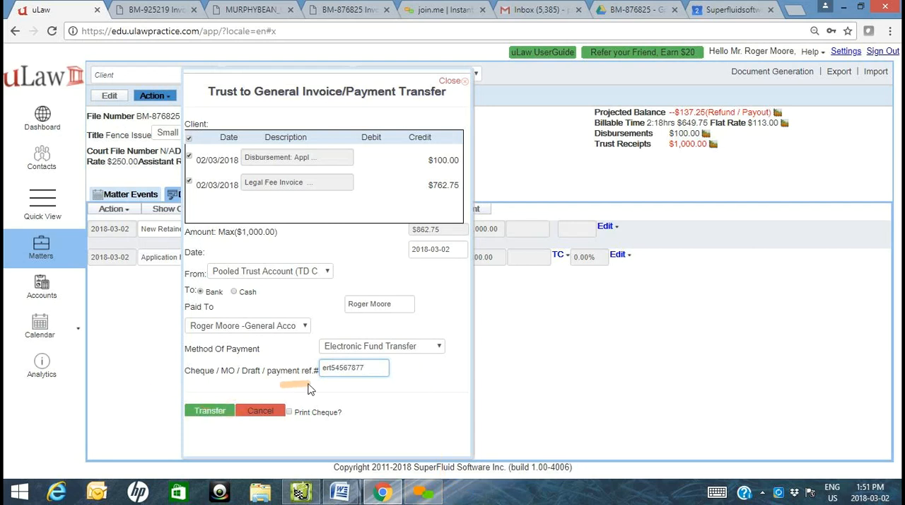
left_click(207, 412)
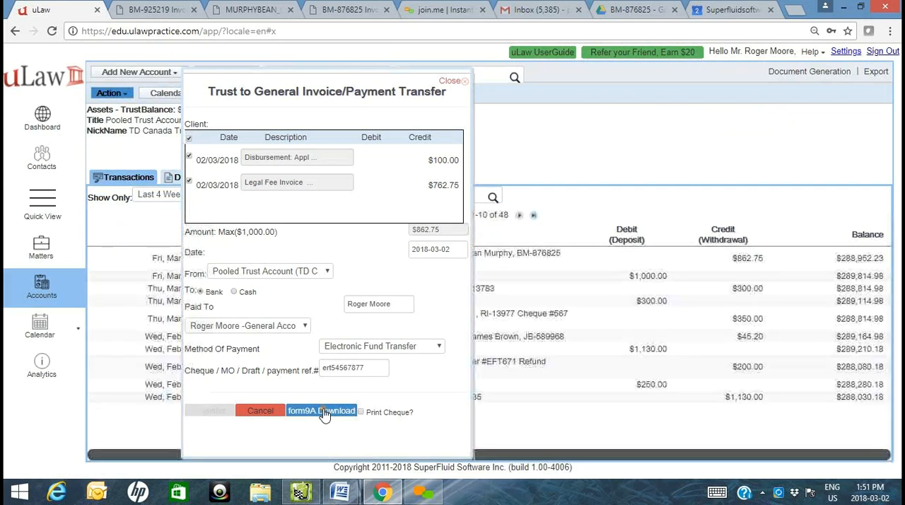
- Download the Form 9A electronic trust transfer requisition and upload it to the matter's Google Drive folder
left_click(325, 416)
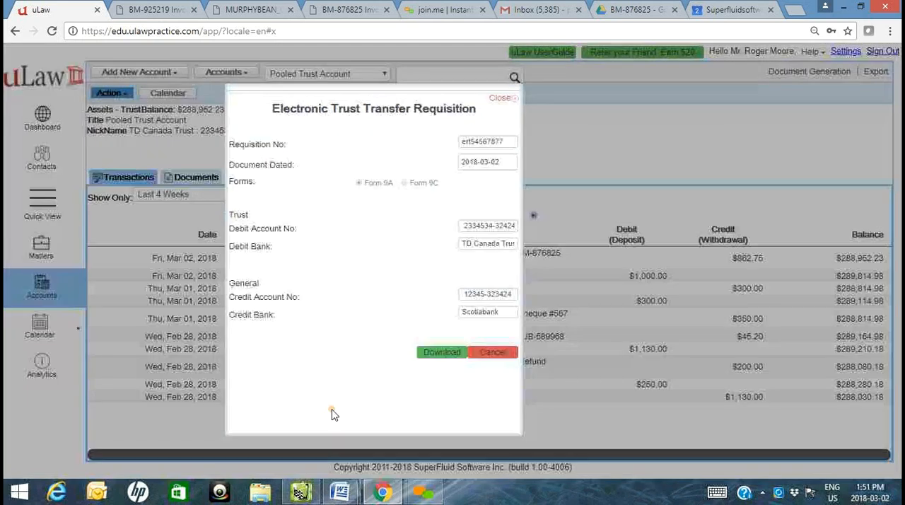
left_click(442, 352)
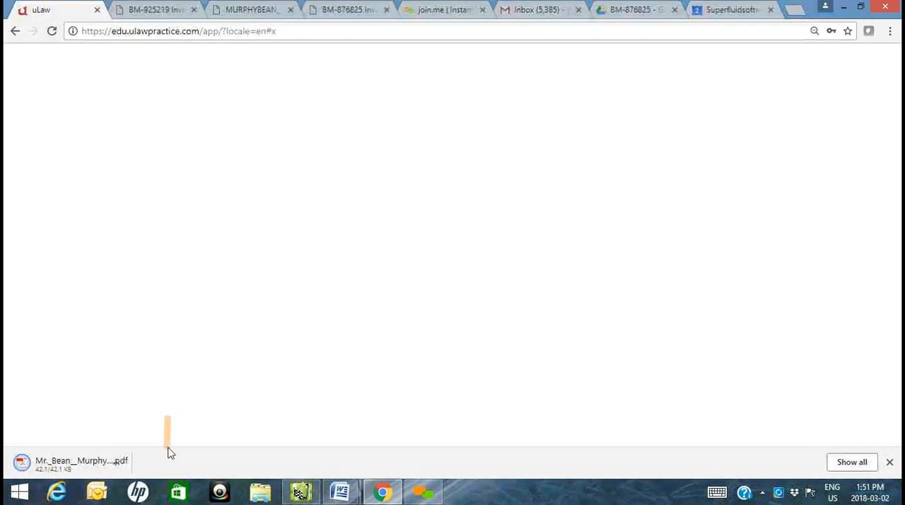
left_click(631, 10)
left_click_drag(70, 464, 546, 298)
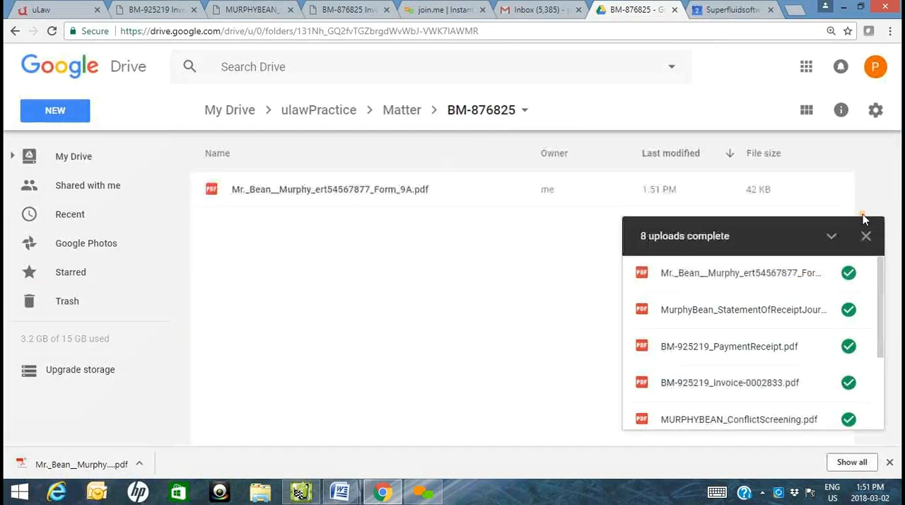
left_click(867, 235)
- Switch to uLaw and refund the Fence Issue matter's remaining retainer from trust by cheque number 45656, with the description "Refund of Retainer"
left_click(50, 10)
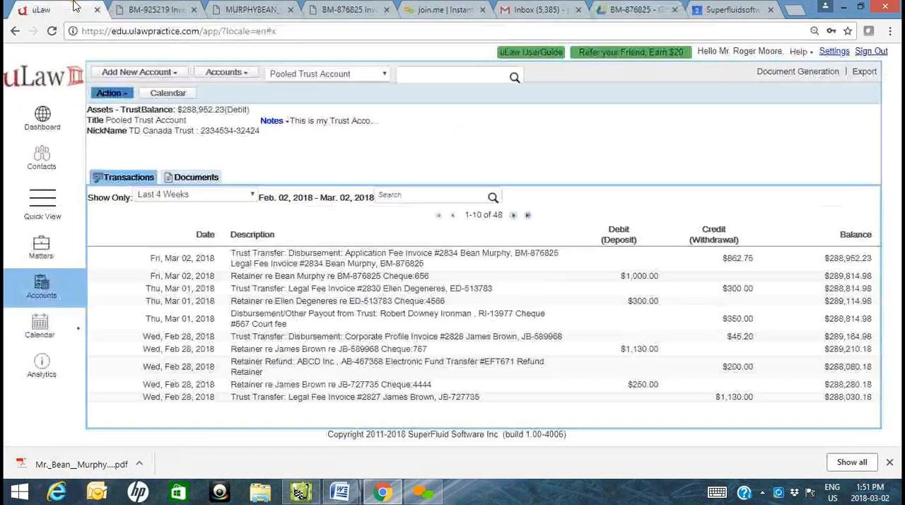
left_click(51, 257)
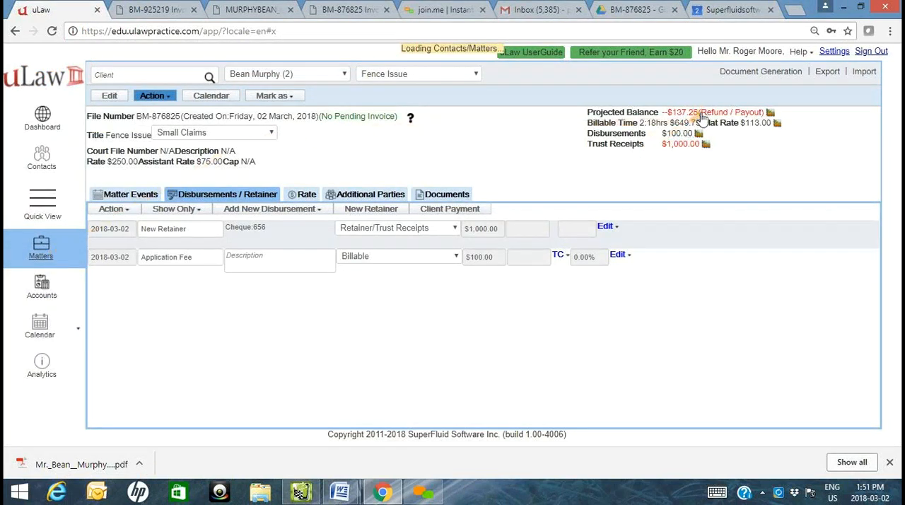
left_click(154, 97)
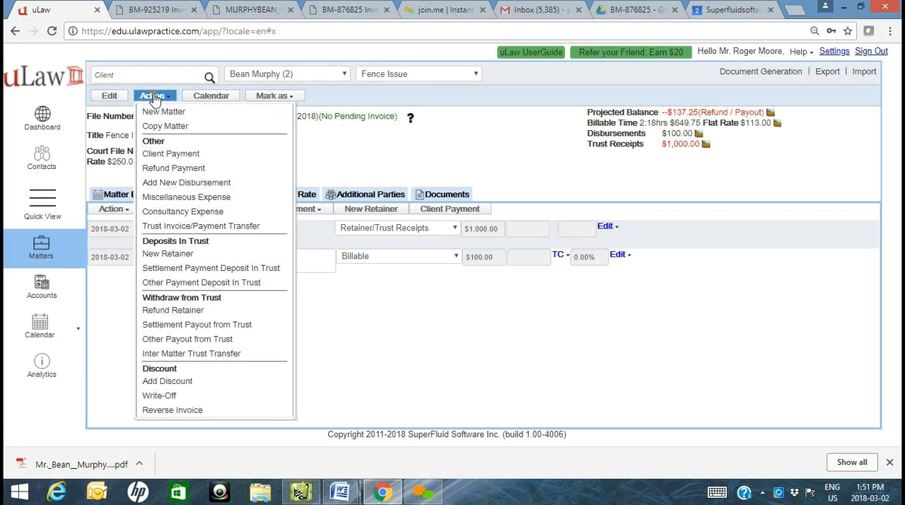
left_click(173, 310)
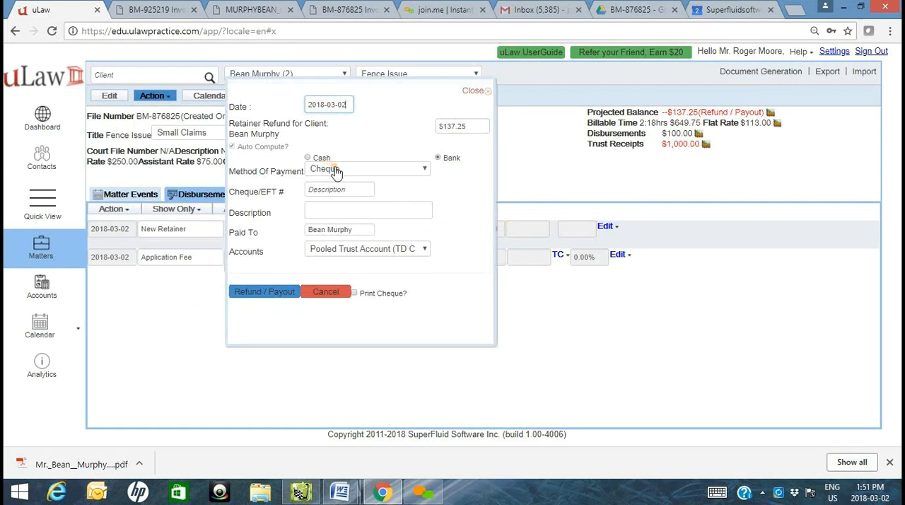
left_click(353, 188)
type("45656")
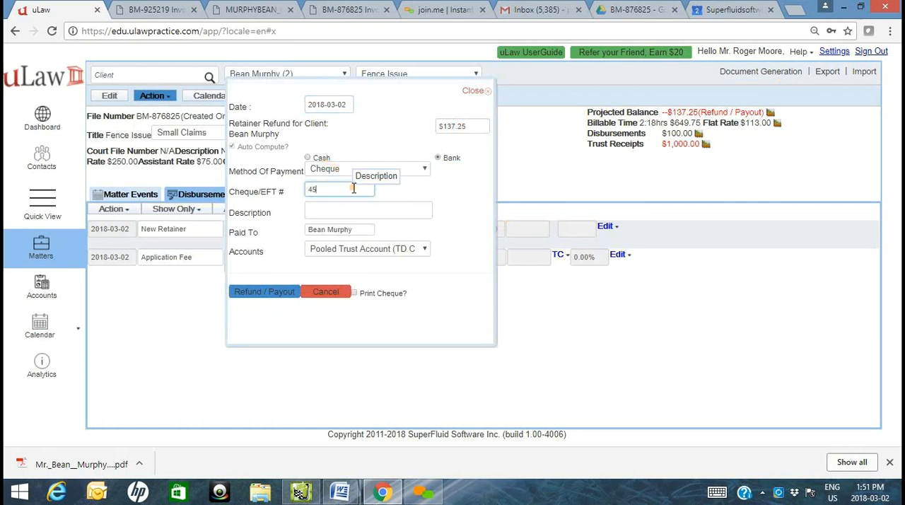
left_click(342, 211)
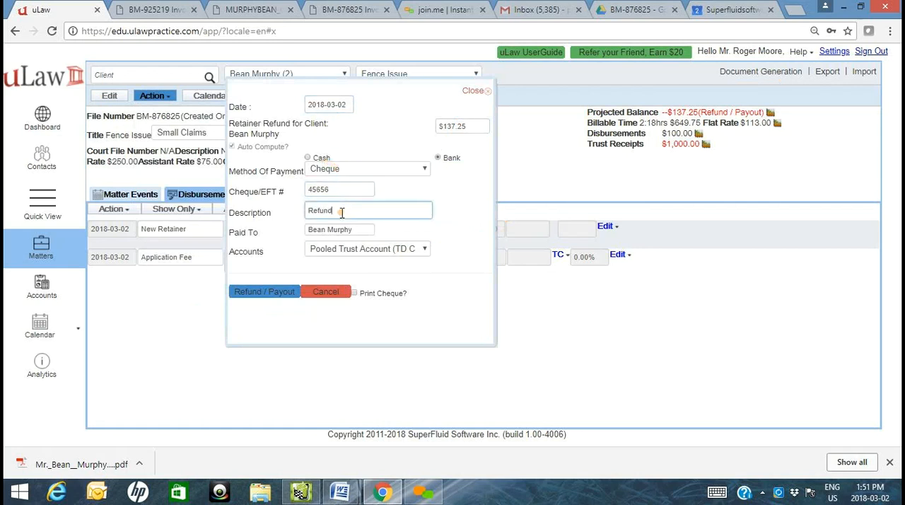
type("Refund of T")
left_click(262, 291)
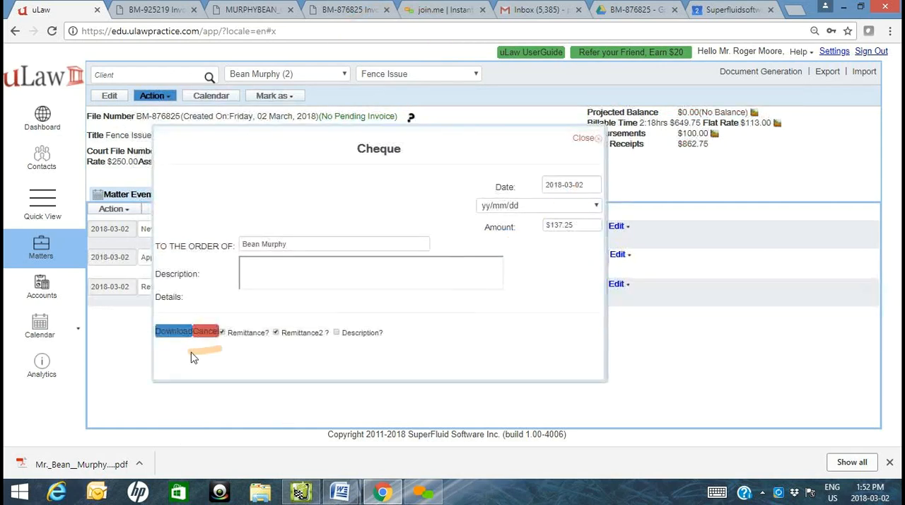
- Download the retainer refund cheque with both remittance stubs as a PDF and check its contents
left_click(177, 332)
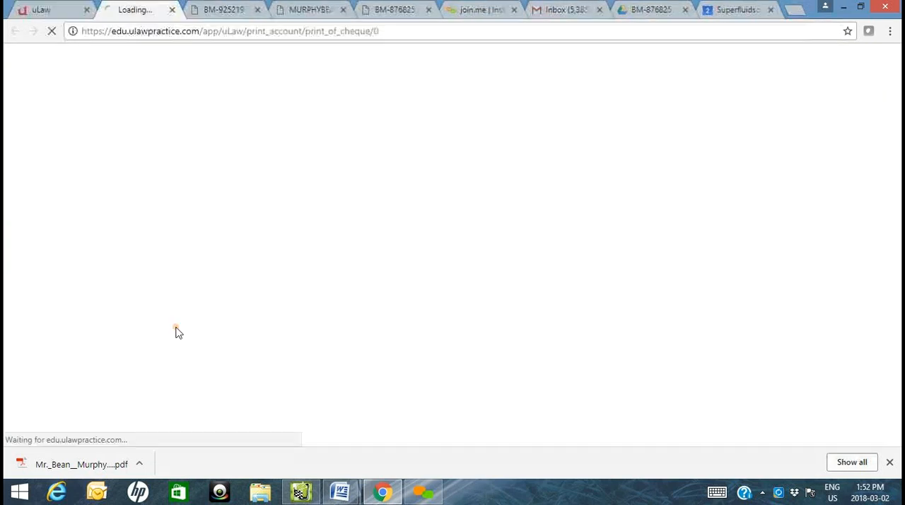
left_click(60, 467)
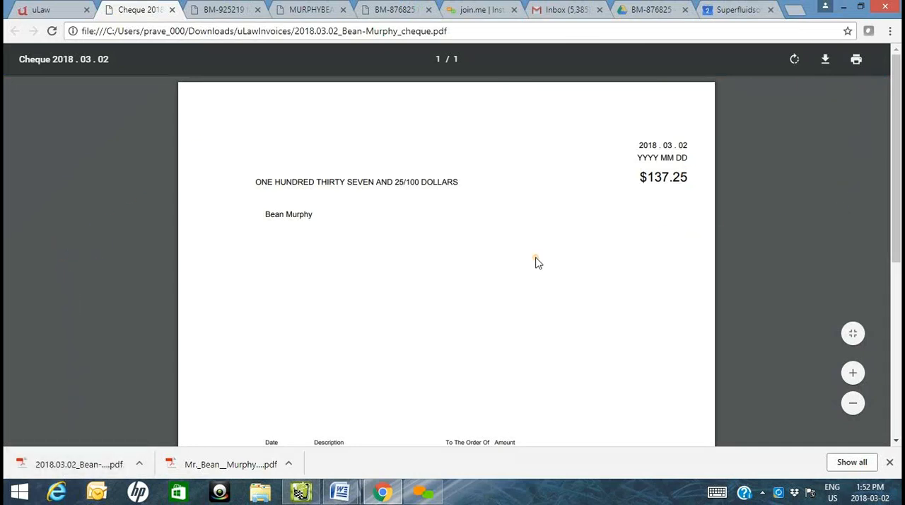
scroll(536, 261, "down", 5)
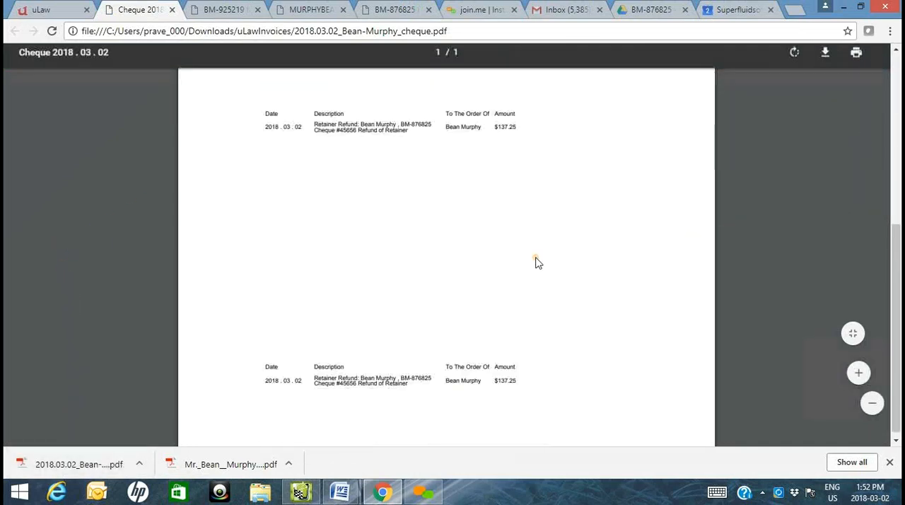
scroll(535, 261, "up", 5)
left_click(890, 462)
- Return to uLaw and mark the Fence Issue matter as closed
left_click(37, 9)
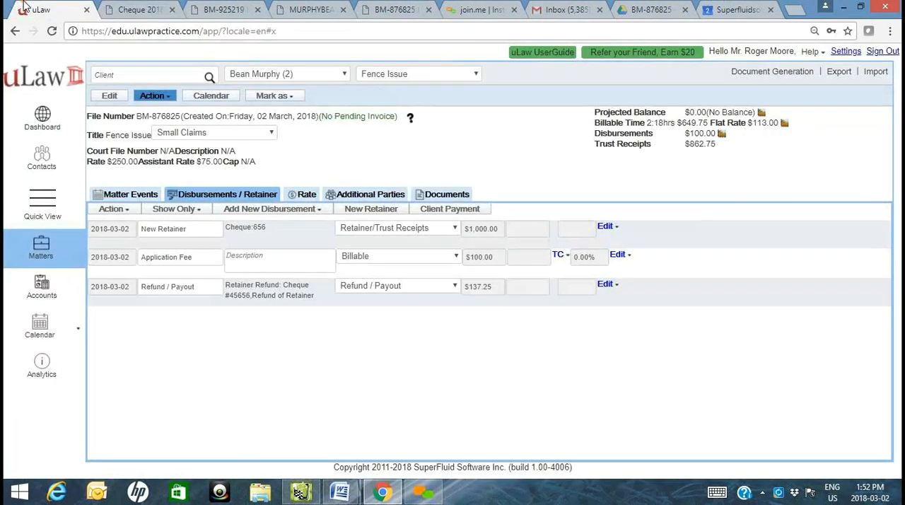
left_click(290, 95)
left_click(292, 131)
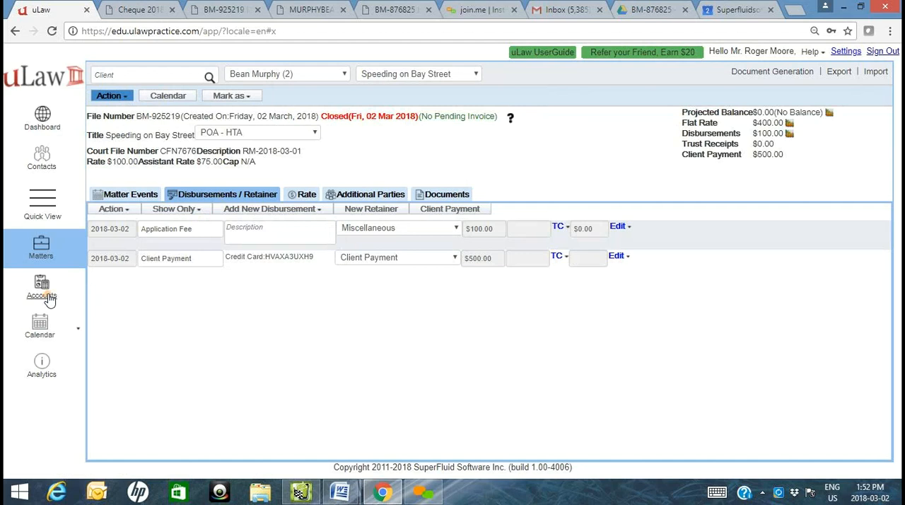
- From the trust account's compliance documents, download the Client's General ledger PDF for the single client, covering 2018-02-23 to 2018-03-02
left_click(49, 299)
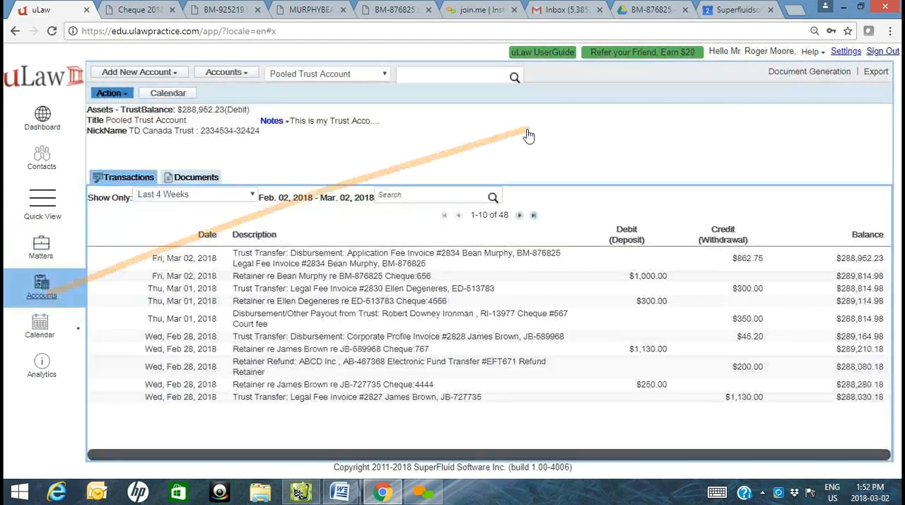
left_click(827, 73)
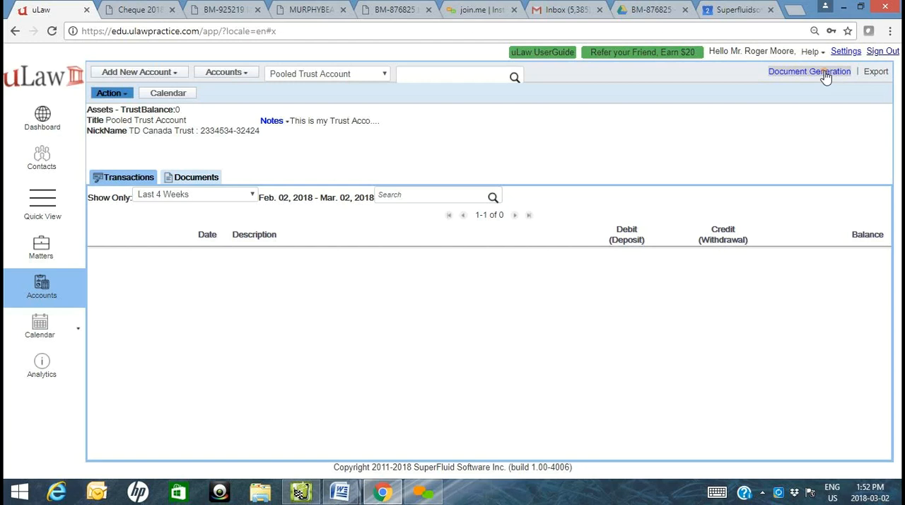
left_click(820, 229)
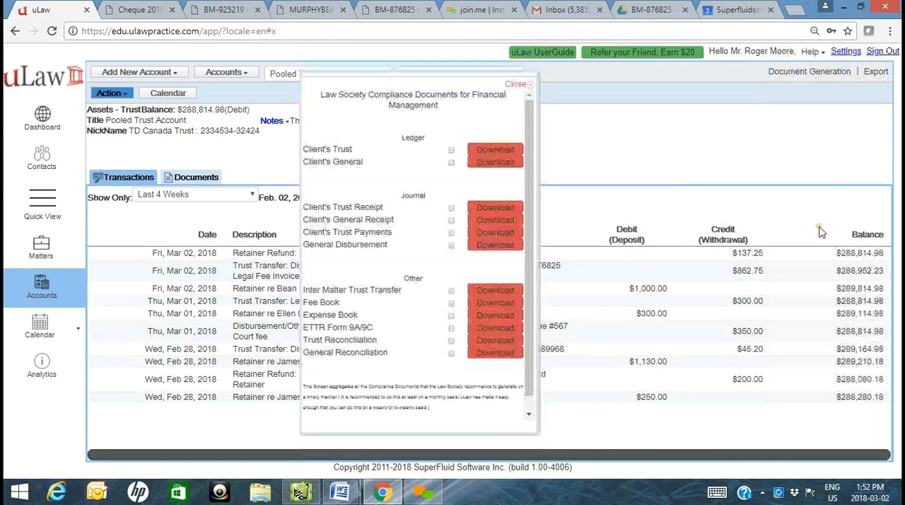
left_click(498, 163)
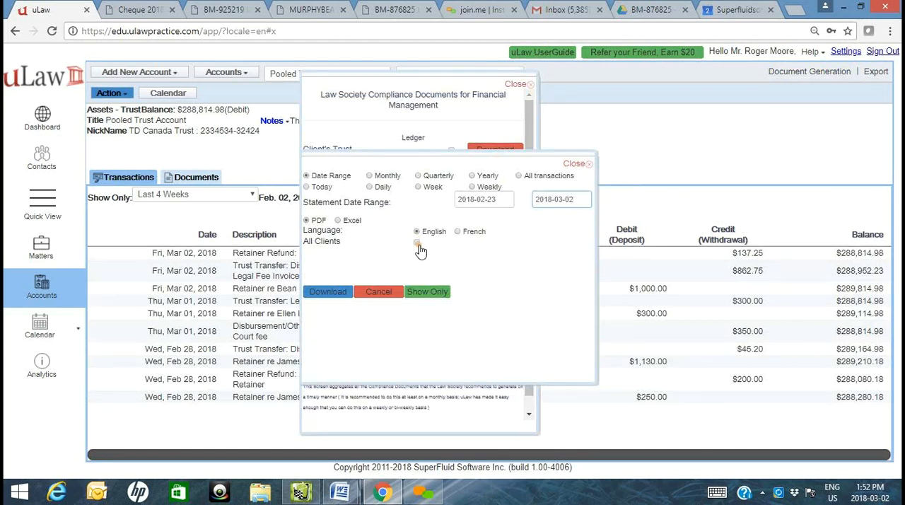
left_click(419, 244)
left_click(321, 342)
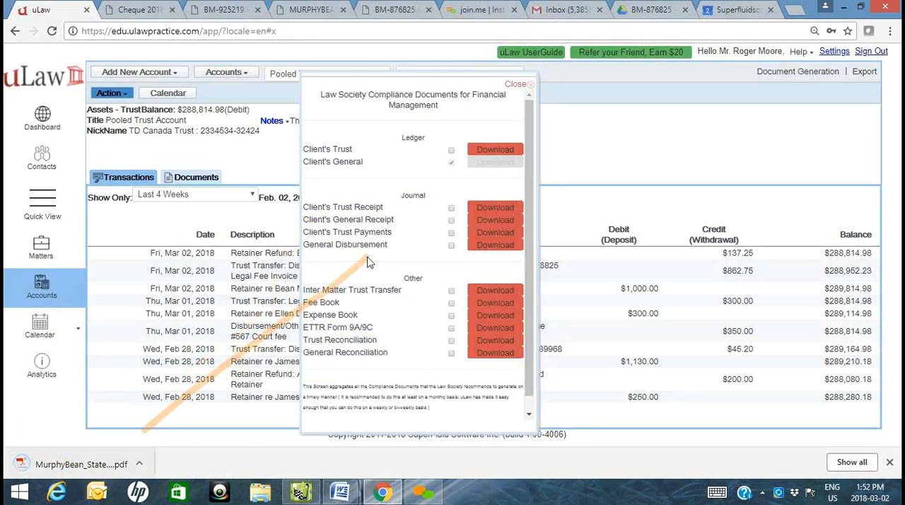
- Download the Client's Trust ledger PDF for the same single client, covering 2018-02-23 to 2018-03-02
left_click(486, 151)
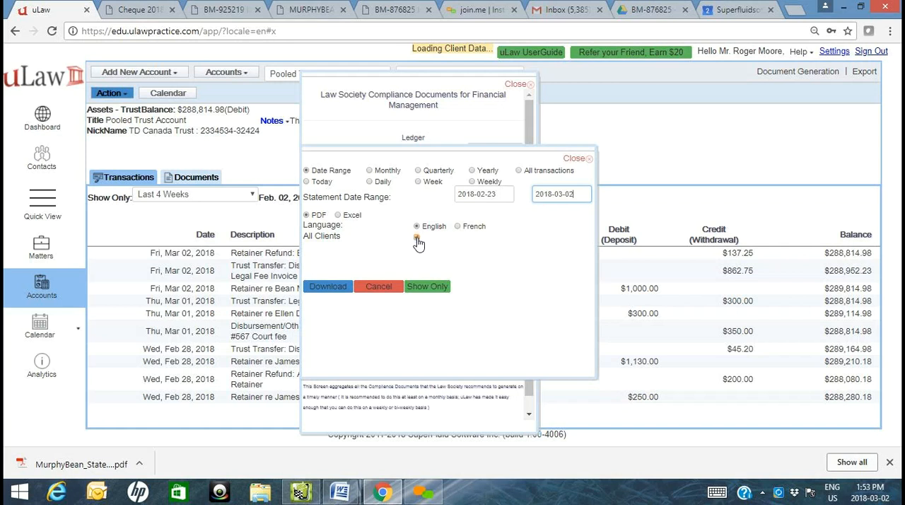
left_click(416, 239)
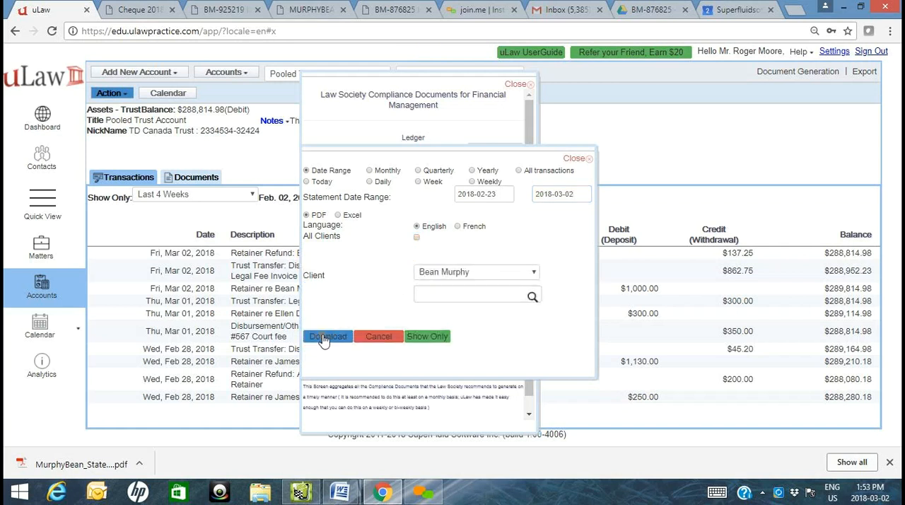
left_click(323, 336)
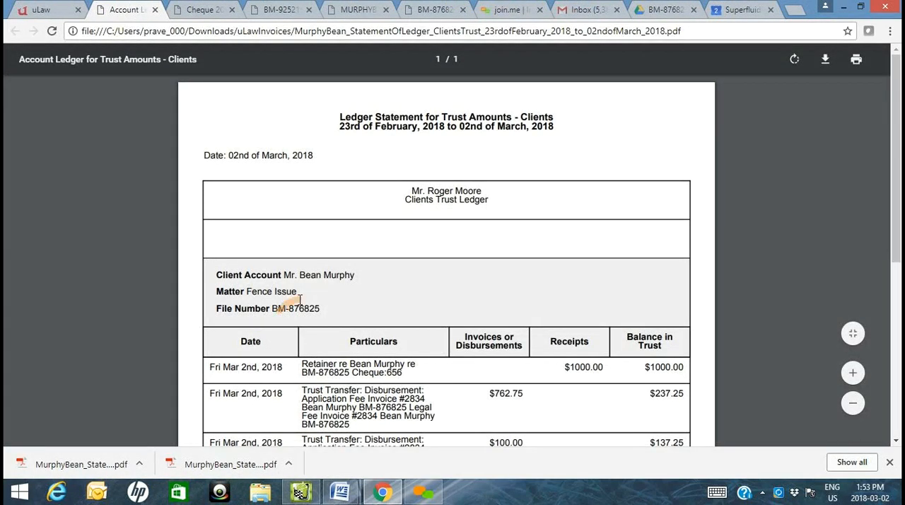
- Examine the receipts, disbursements and trust balances in the Fence Issue trust ledger statement, and close uLaw's compliance documents list
scroll(318, 297, "down", 2)
scroll(318, 297, "down", 1)
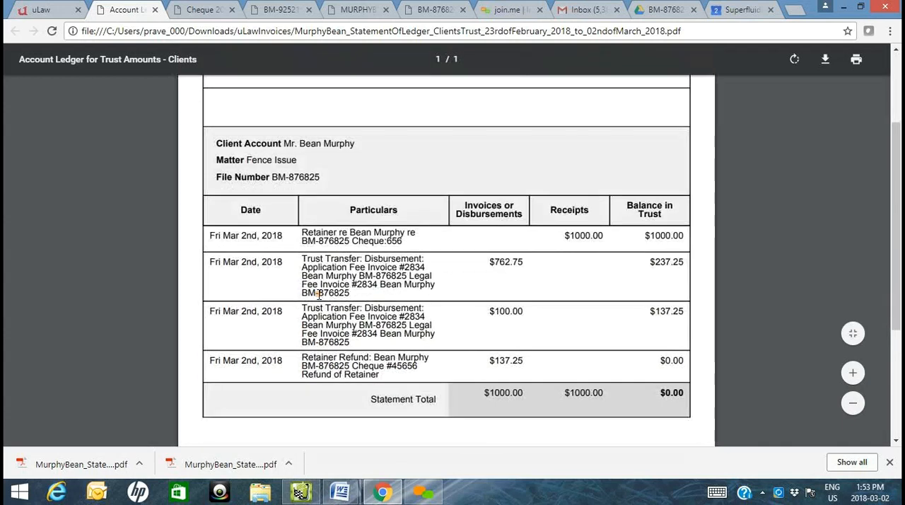
scroll(366, 193, "up", 2)
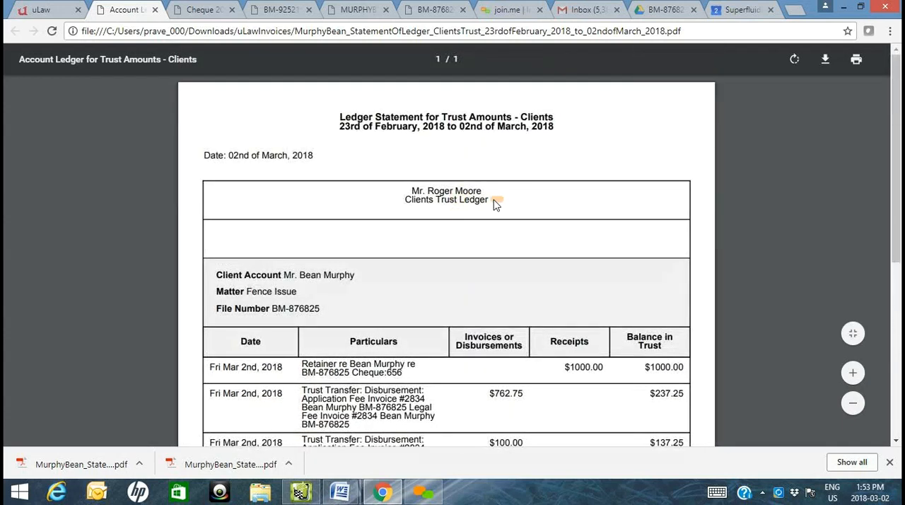
scroll(538, 324, "down", 1)
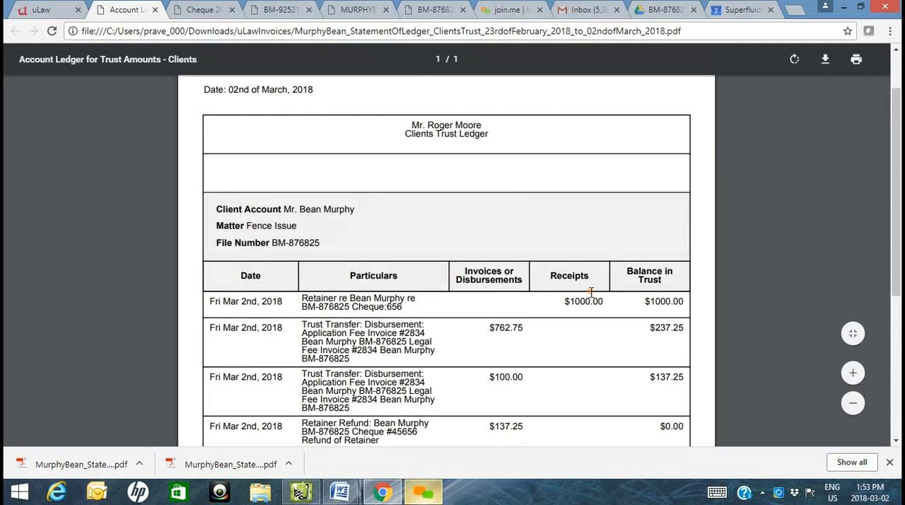
left_click_drag(504, 329, 491, 359)
scroll(487, 370, "down", 3)
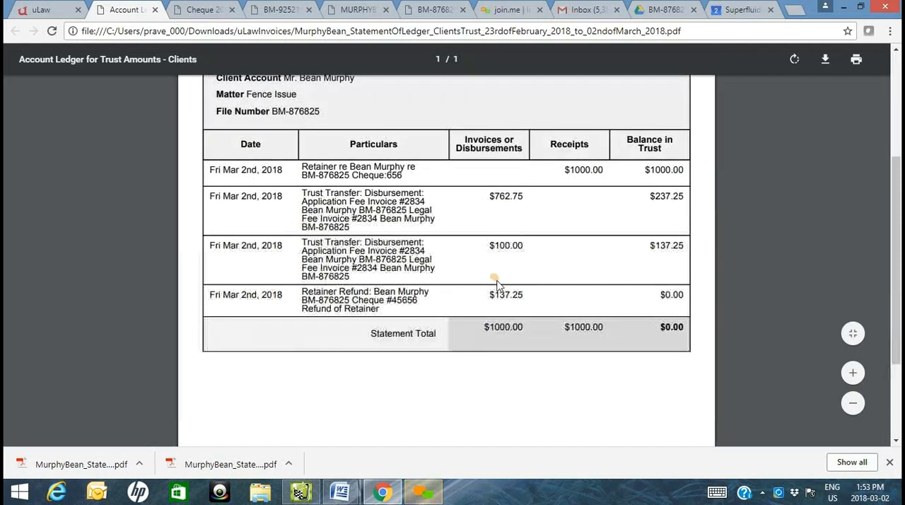
left_click_drag(515, 256, 521, 294)
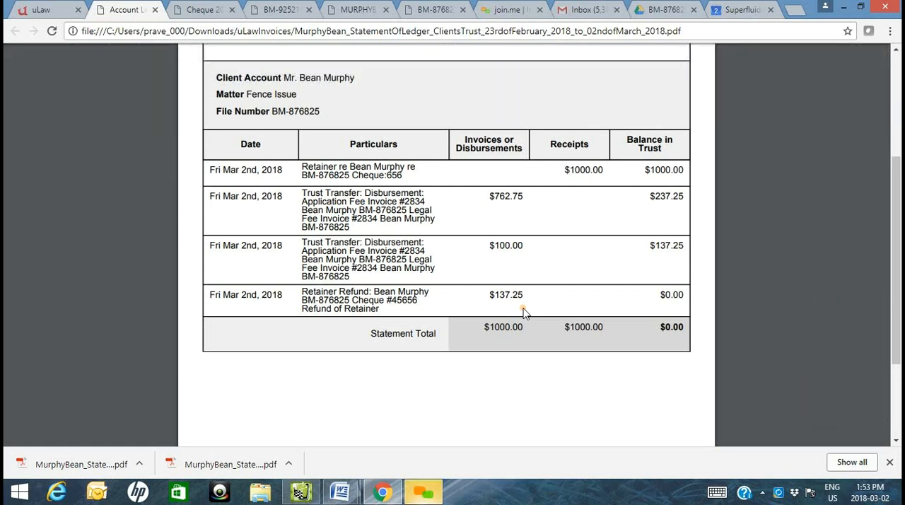
left_click(36, 11)
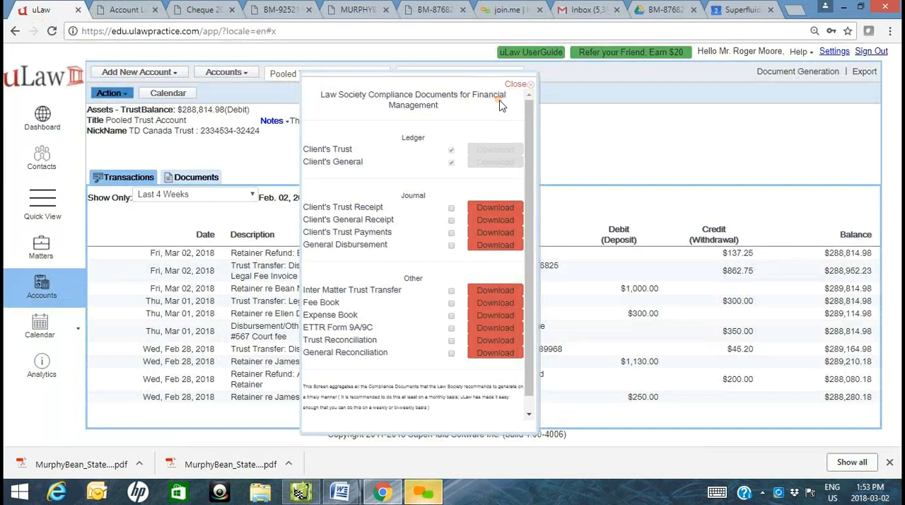
left_click(512, 84)
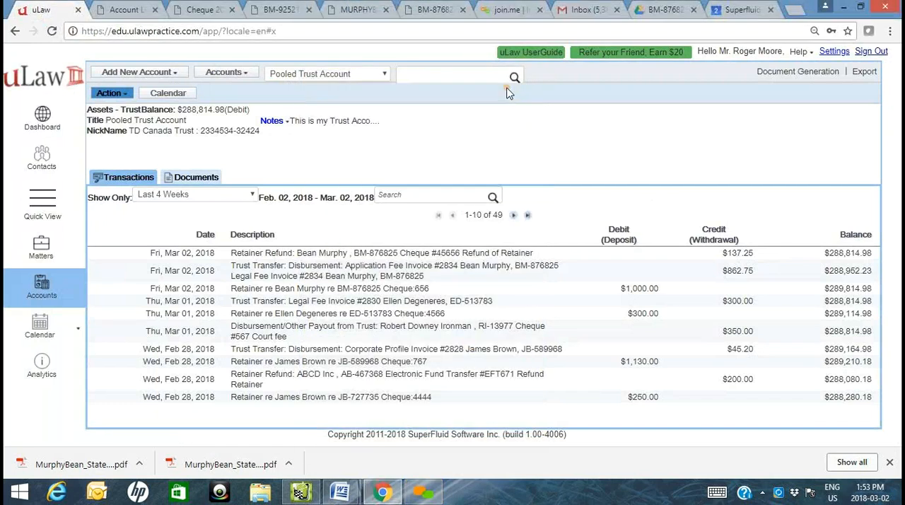